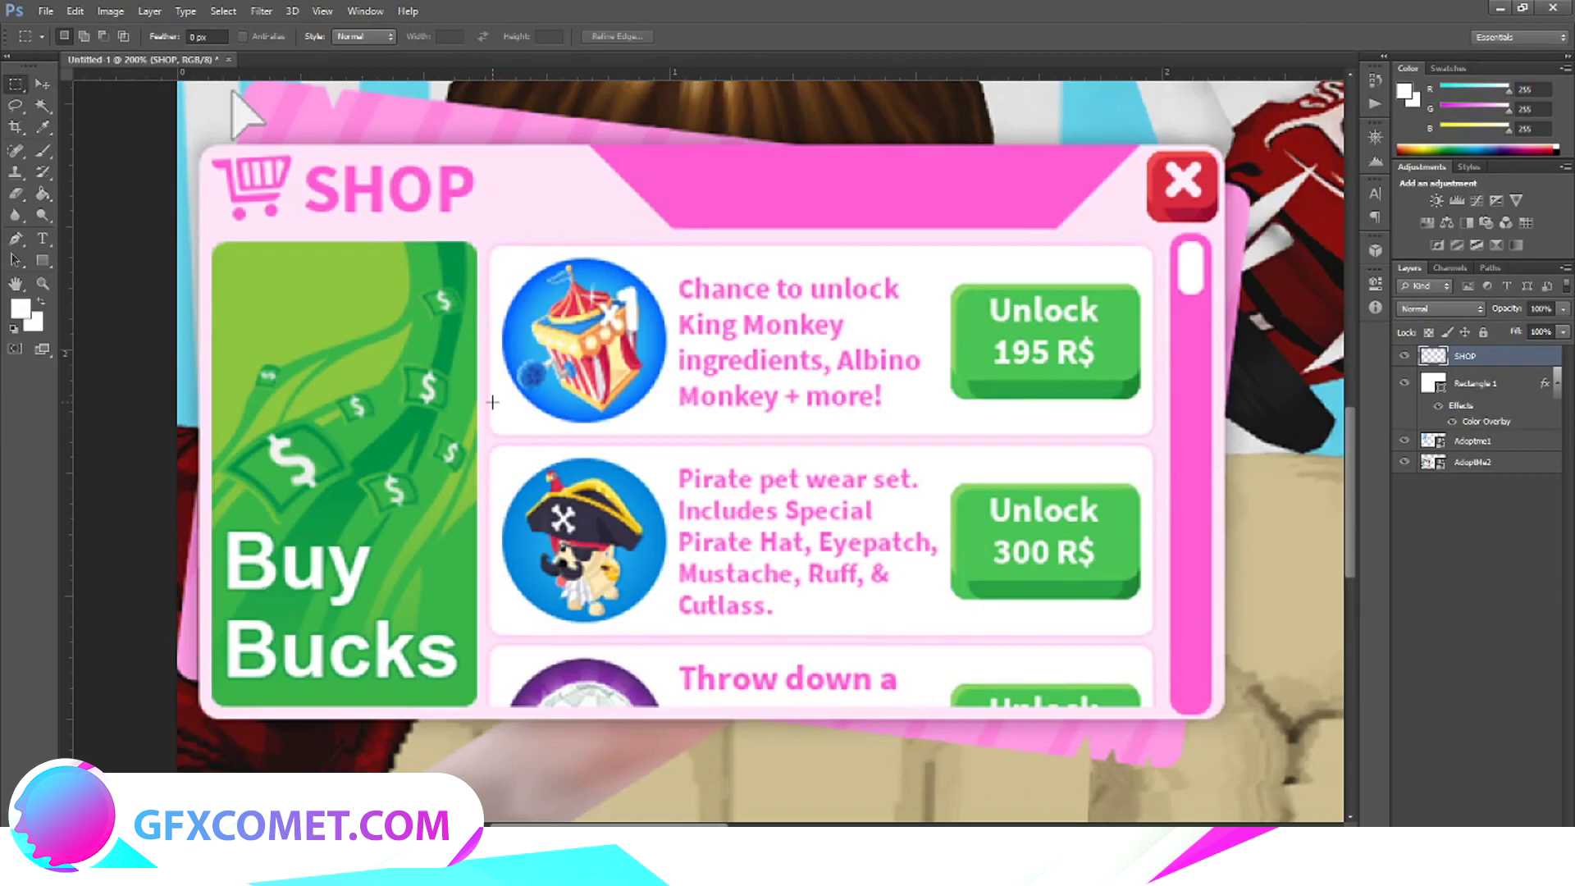
{"action": "scroll", "coordinate": [640, 398], "scroll_direction": "up", "scroll_amount": 1}
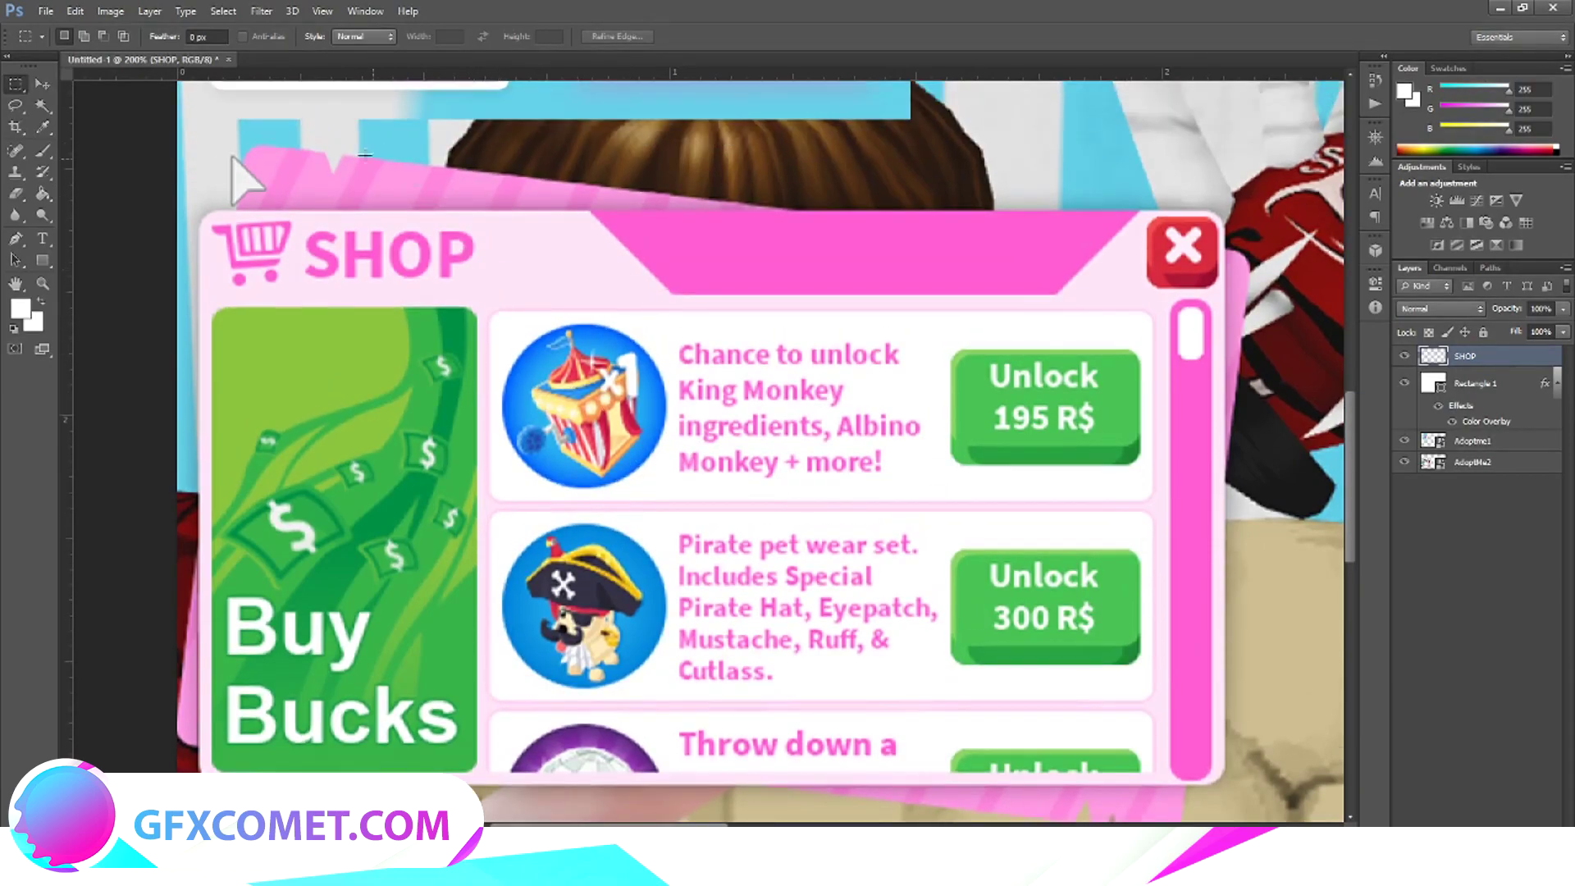
{"action": "scroll", "coordinate": [1046, 513], "scroll_direction": "down", "scroll_amount": 2}
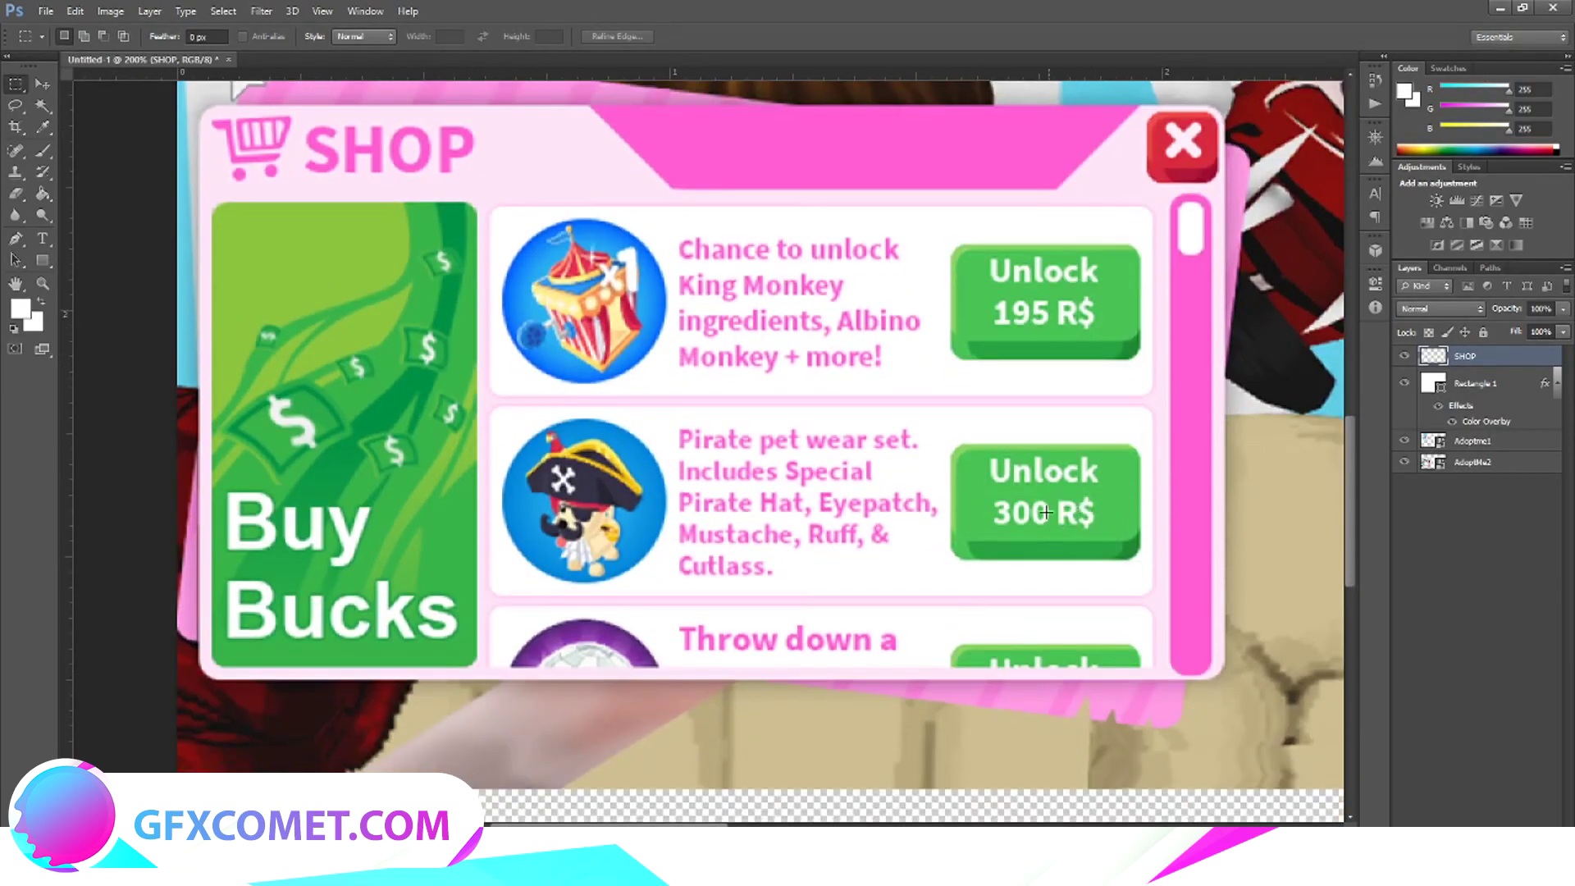
{"action": "scroll", "coordinate": [752, 499], "scroll_direction": "up", "scroll_amount": 1}
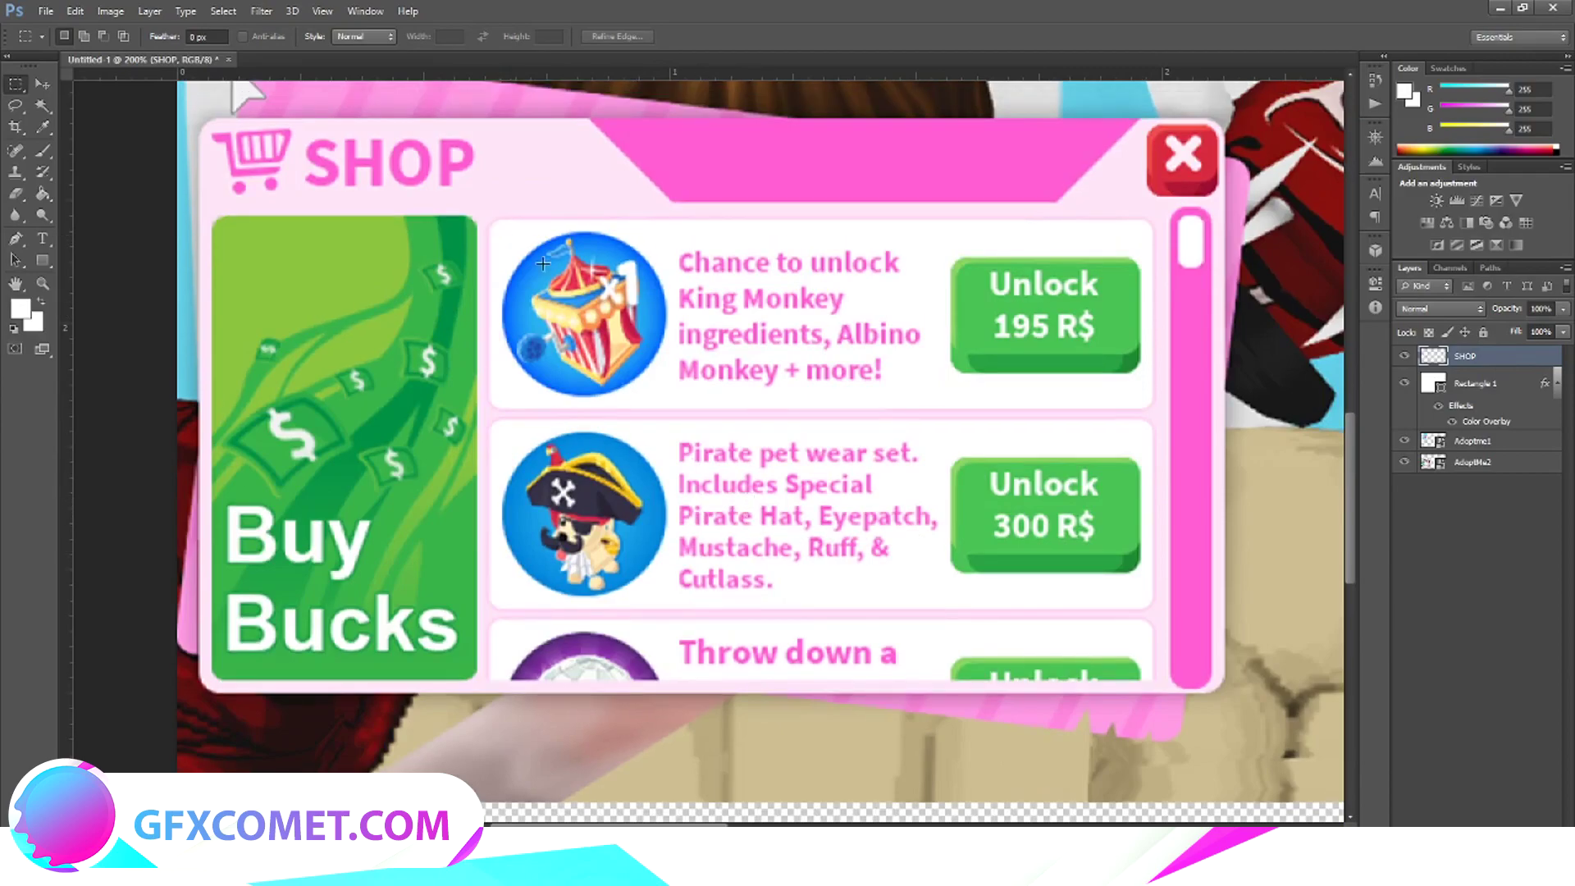
{"action": "scroll", "coordinate": [543, 263], "scroll_direction": "up", "scroll_amount": 1}
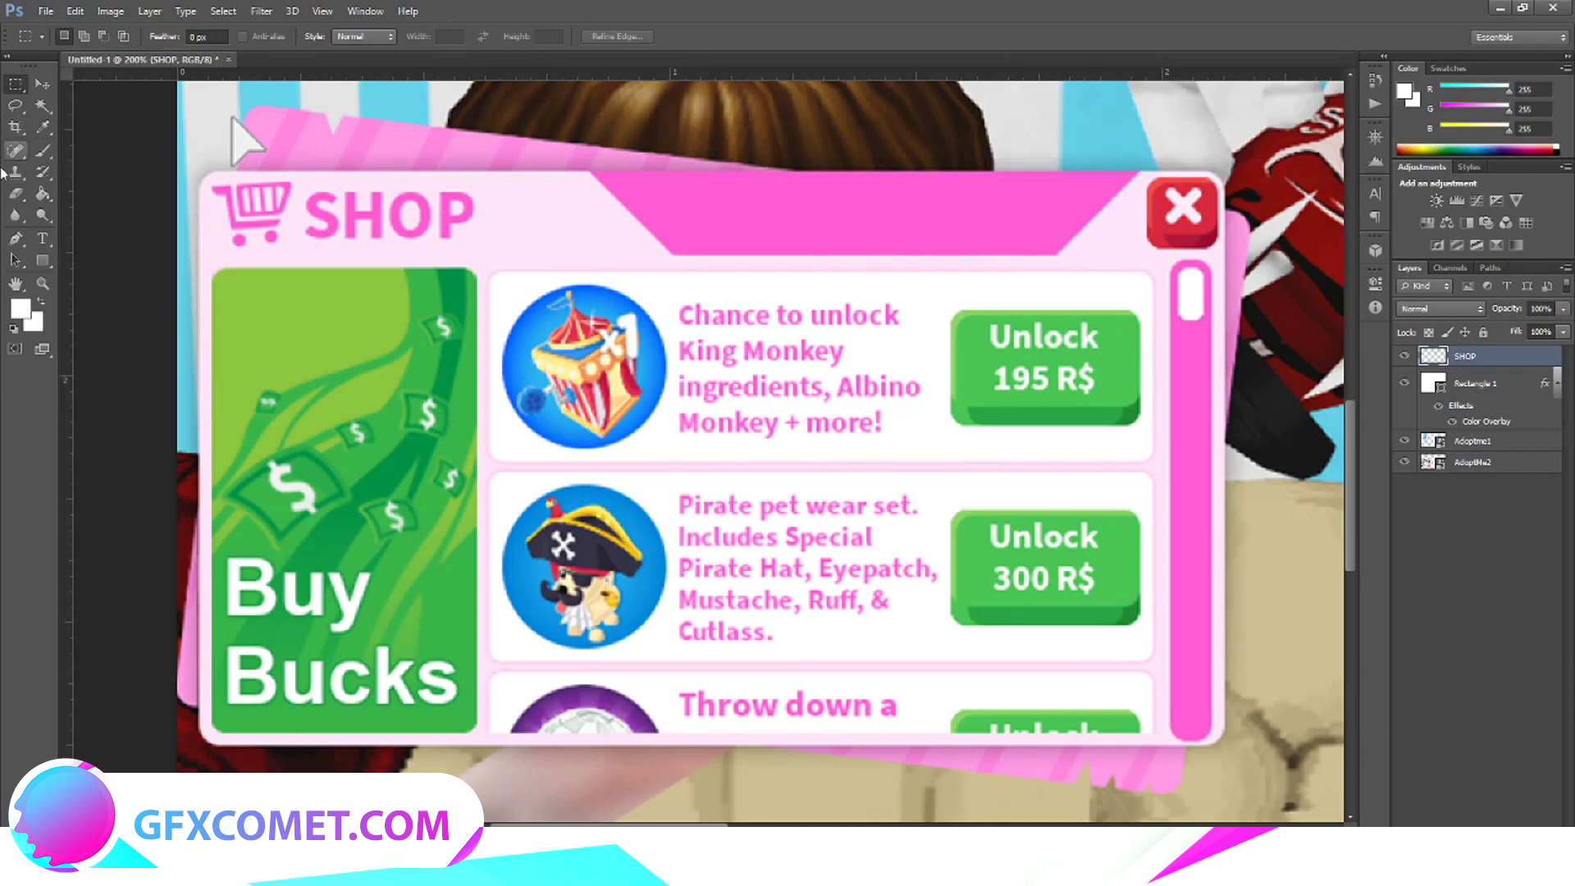
Try a rounded rectangle with a 25 px corner radius over the shop panel, and undo it.
{"action": "left_click", "coordinate": [46, 259]}
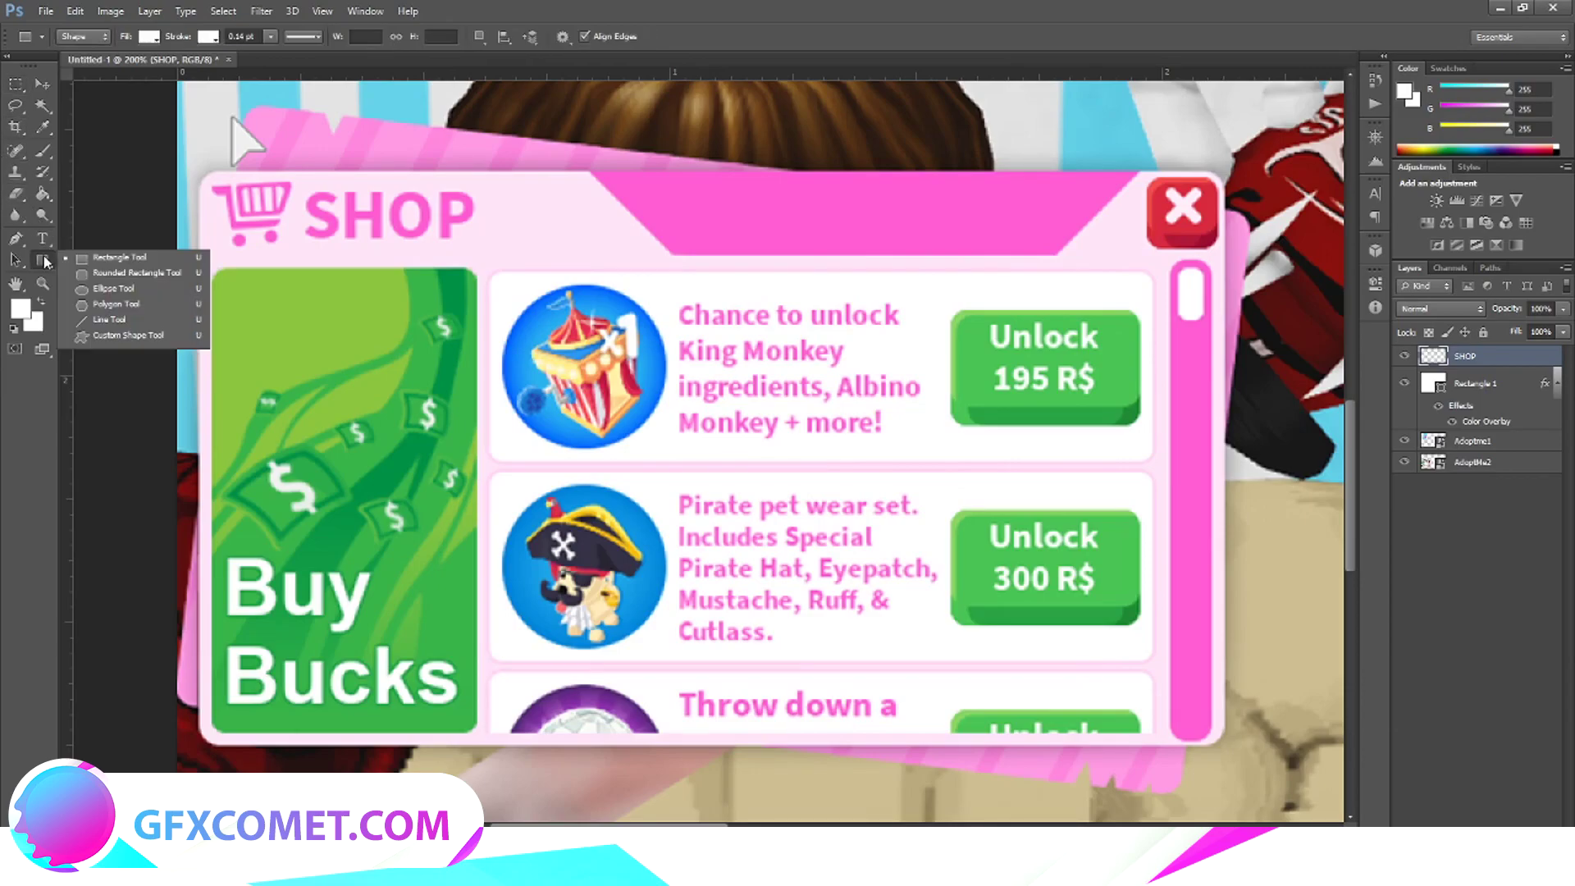
{"action": "left_click", "coordinate": [96, 274]}
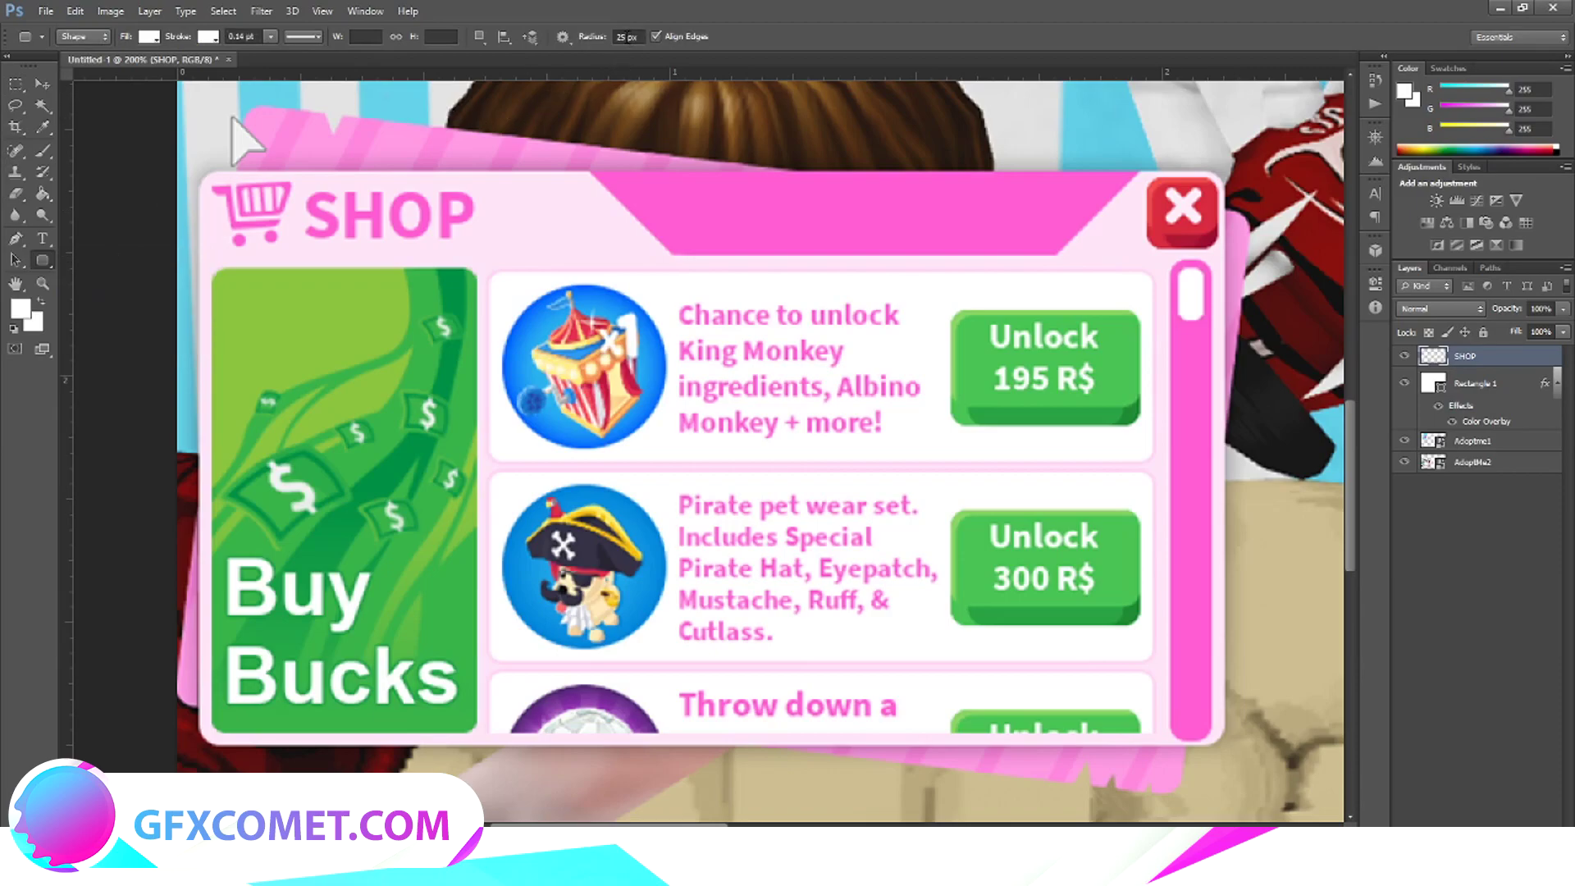
{"action": "mouse_move", "coordinate": [239, 110]}
{"action": "left_mouse_down"}
{"action": "mouse_move", "coordinate": [588, 357]}
{"action": "mouse_move", "coordinate": [1301, 724]}
{"action": "left_mouse_up"}
{"action": "key", "text": "ctrl+z"}
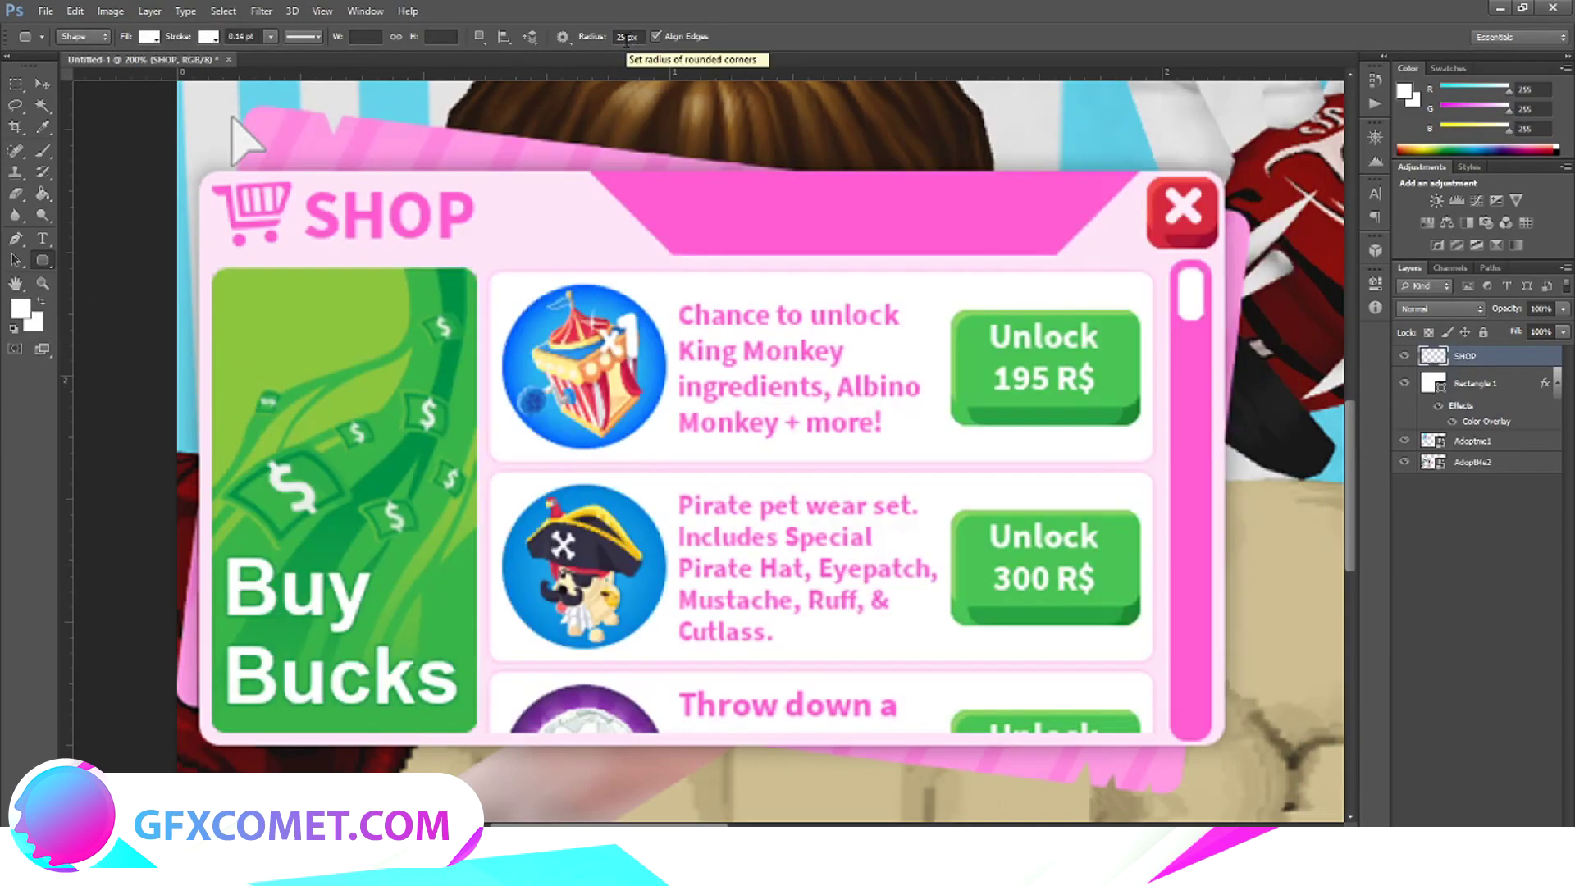
Test corner radii of 15 px and 5 px with two rounded rectangles, and delete both trial shapes.
{"action": "double_click", "coordinate": [616, 37]}
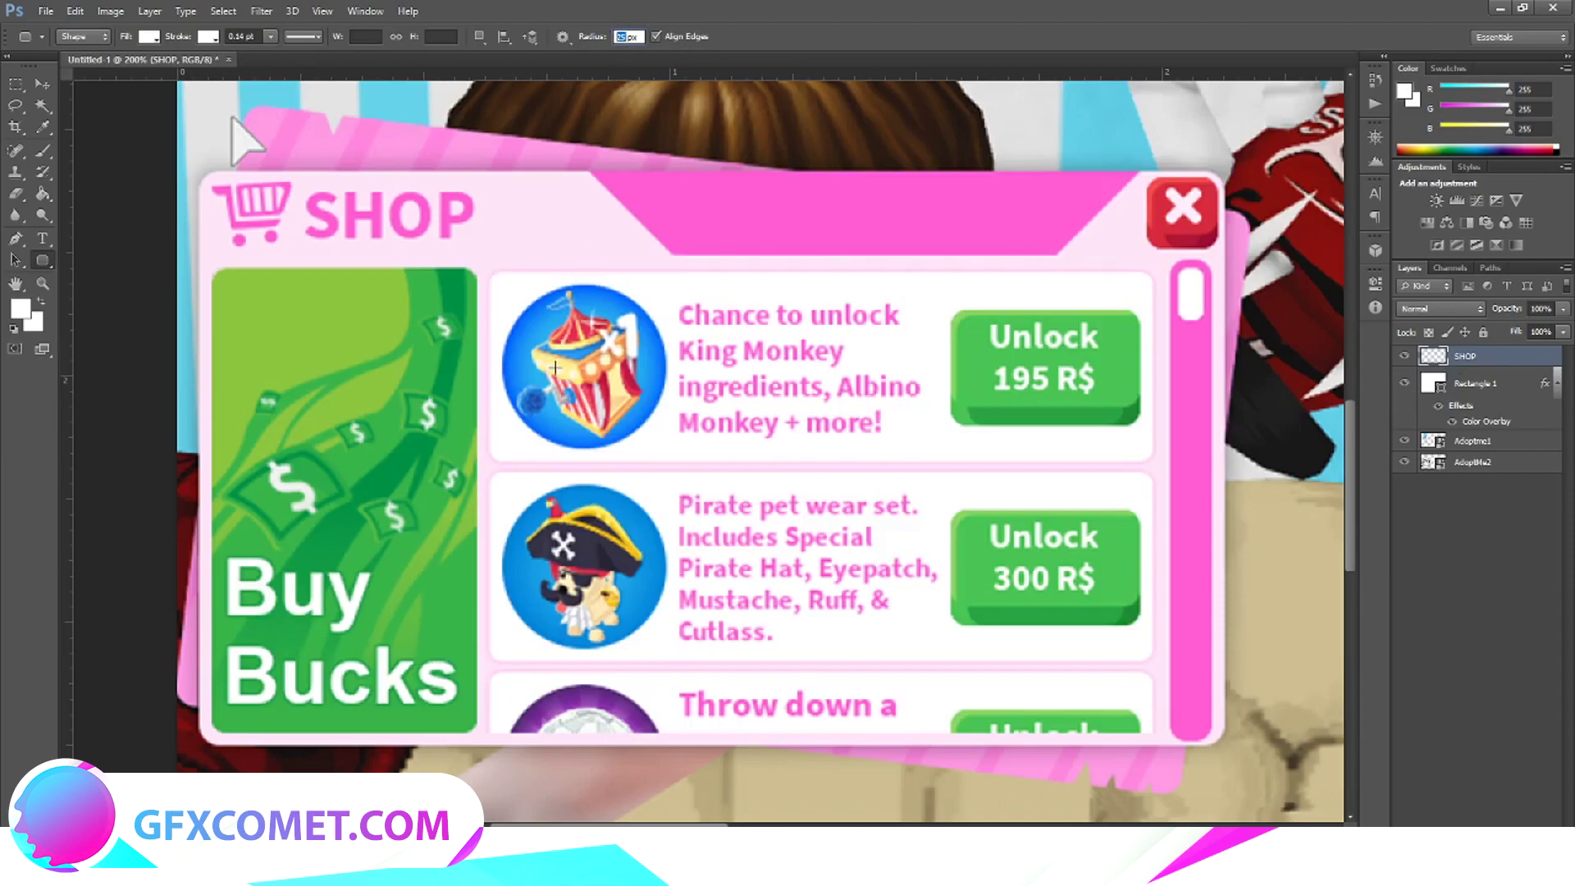
{"action": "type", "text": "15"}
{"action": "key", "text": "Return"}
{"action": "left_click_drag", "start_coordinate": [246, 109], "coordinate": [1248, 708]}
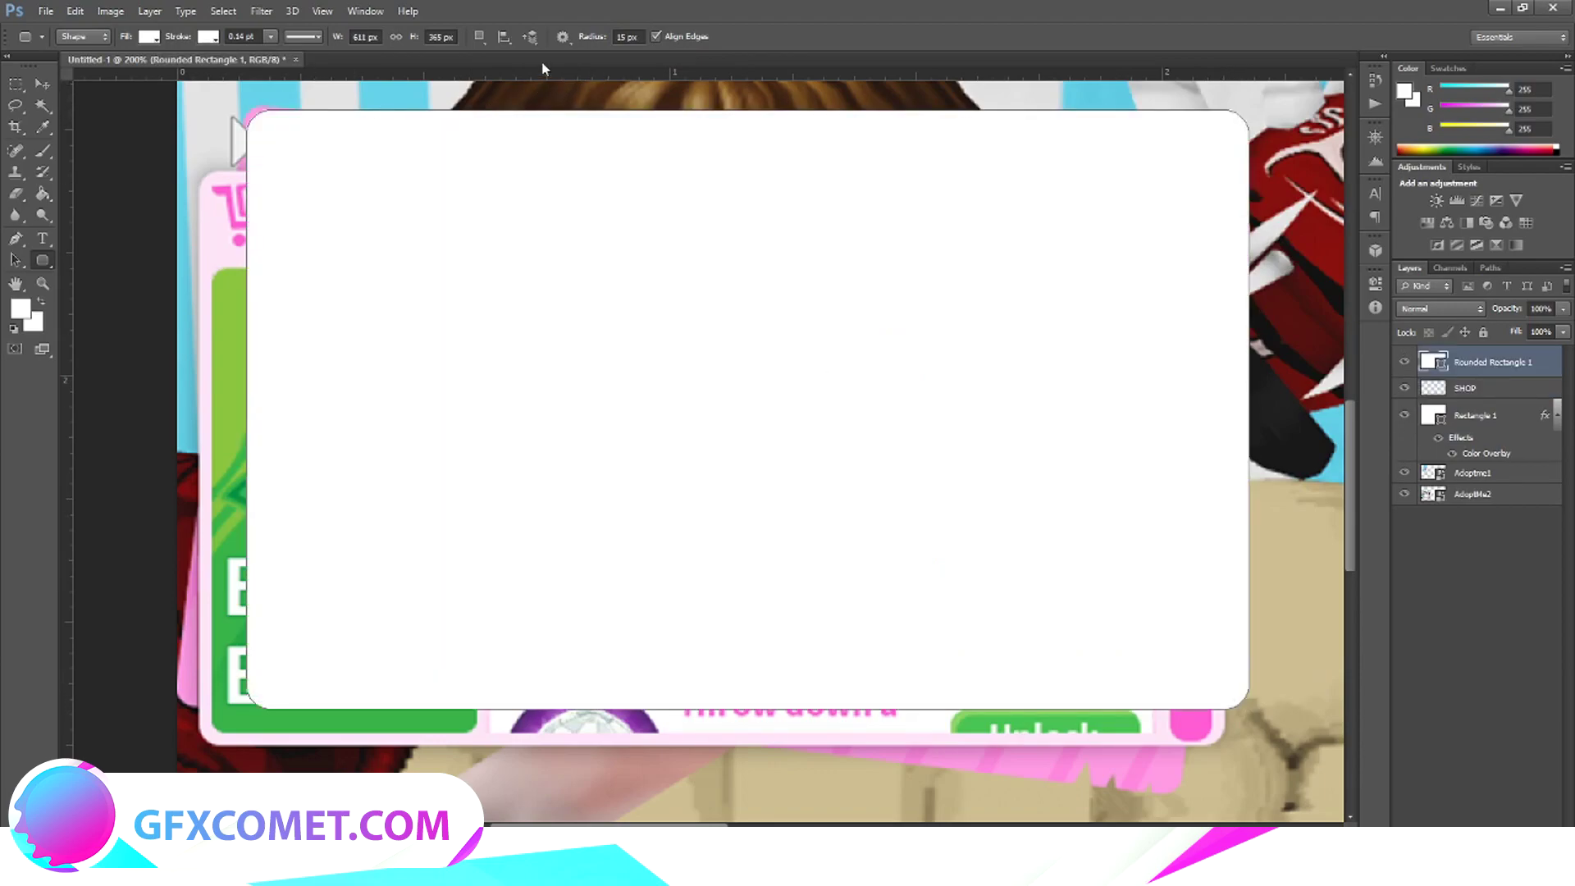
{"action": "double_click", "coordinate": [621, 37]}
{"action": "left_click_drag", "start_coordinate": [149, 209], "coordinate": [975, 759]}
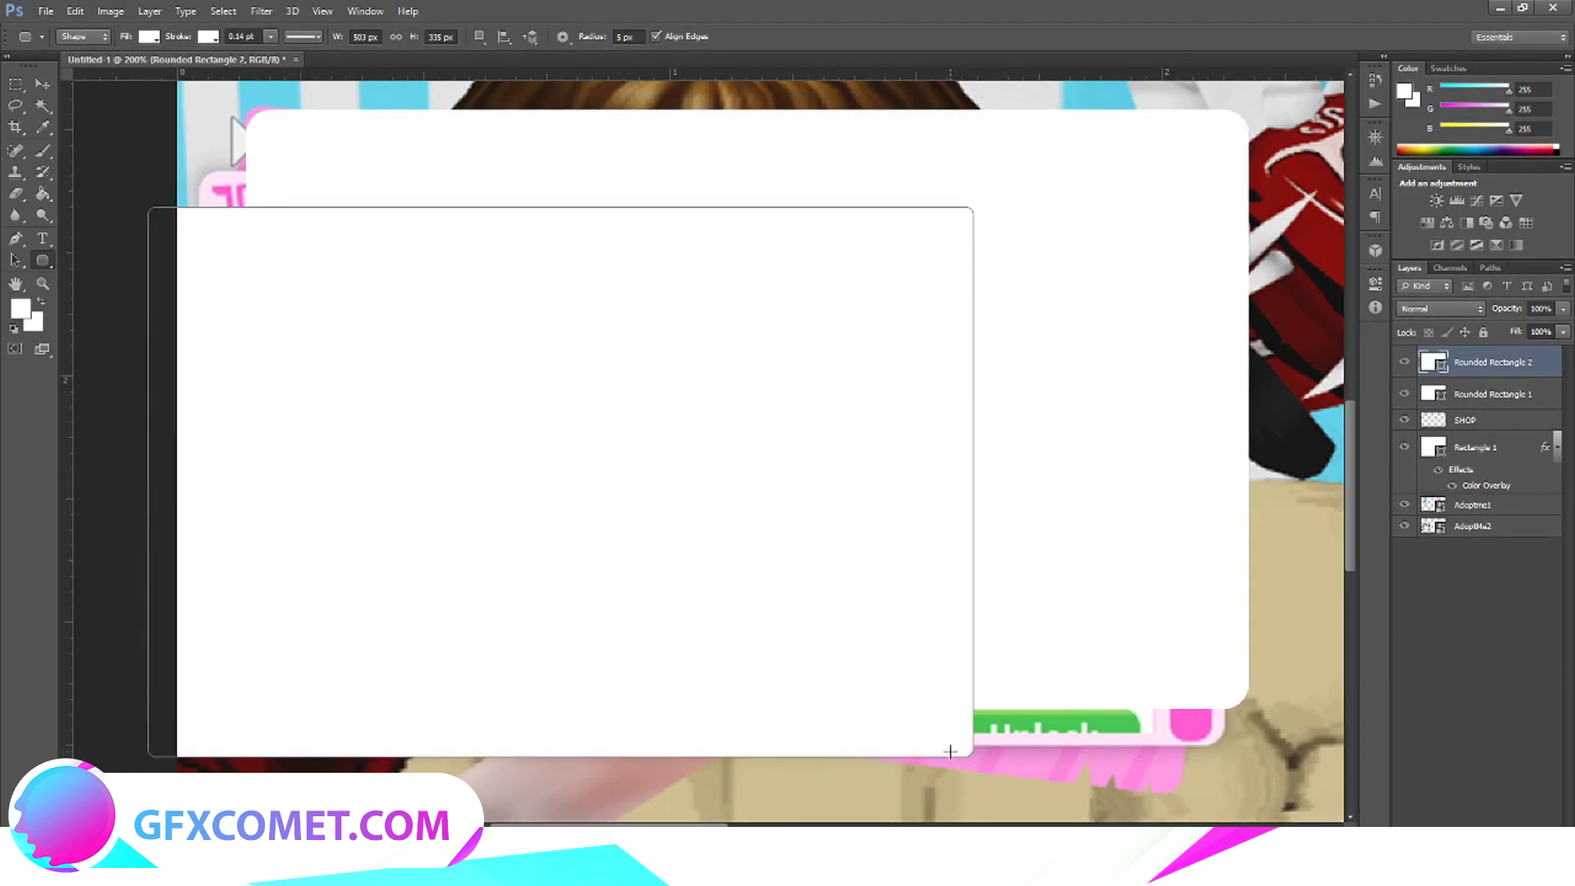
{"action": "key", "text": "Delete"}
{"action": "key", "text": "Delete"}
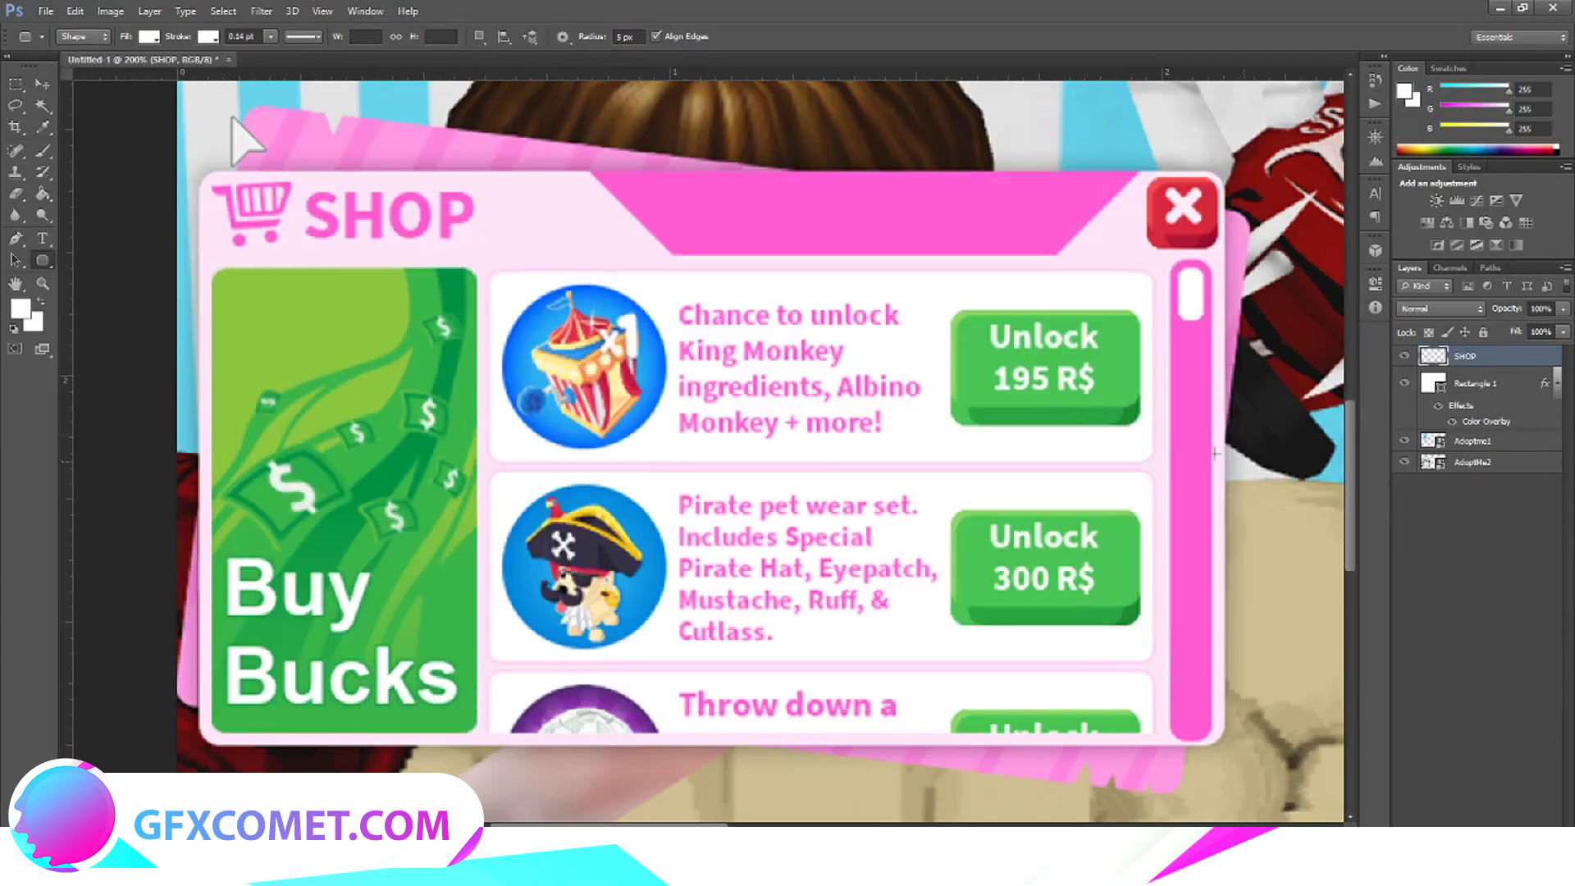
Draw a white rounded rectangle with a 10 px corner radius, about 625 by 346 px, over the shop panel.
{"action": "left_click_drag", "start_coordinate": [196, 172], "coordinate": [1223, 753]}
{"action": "key", "text": "ctrl+z"}
{"action": "left_click", "coordinate": [615, 37]}
{"action": "key", "text": "Return"}
{"action": "left_click_drag", "start_coordinate": [199, 177], "coordinate": [1224, 742]}
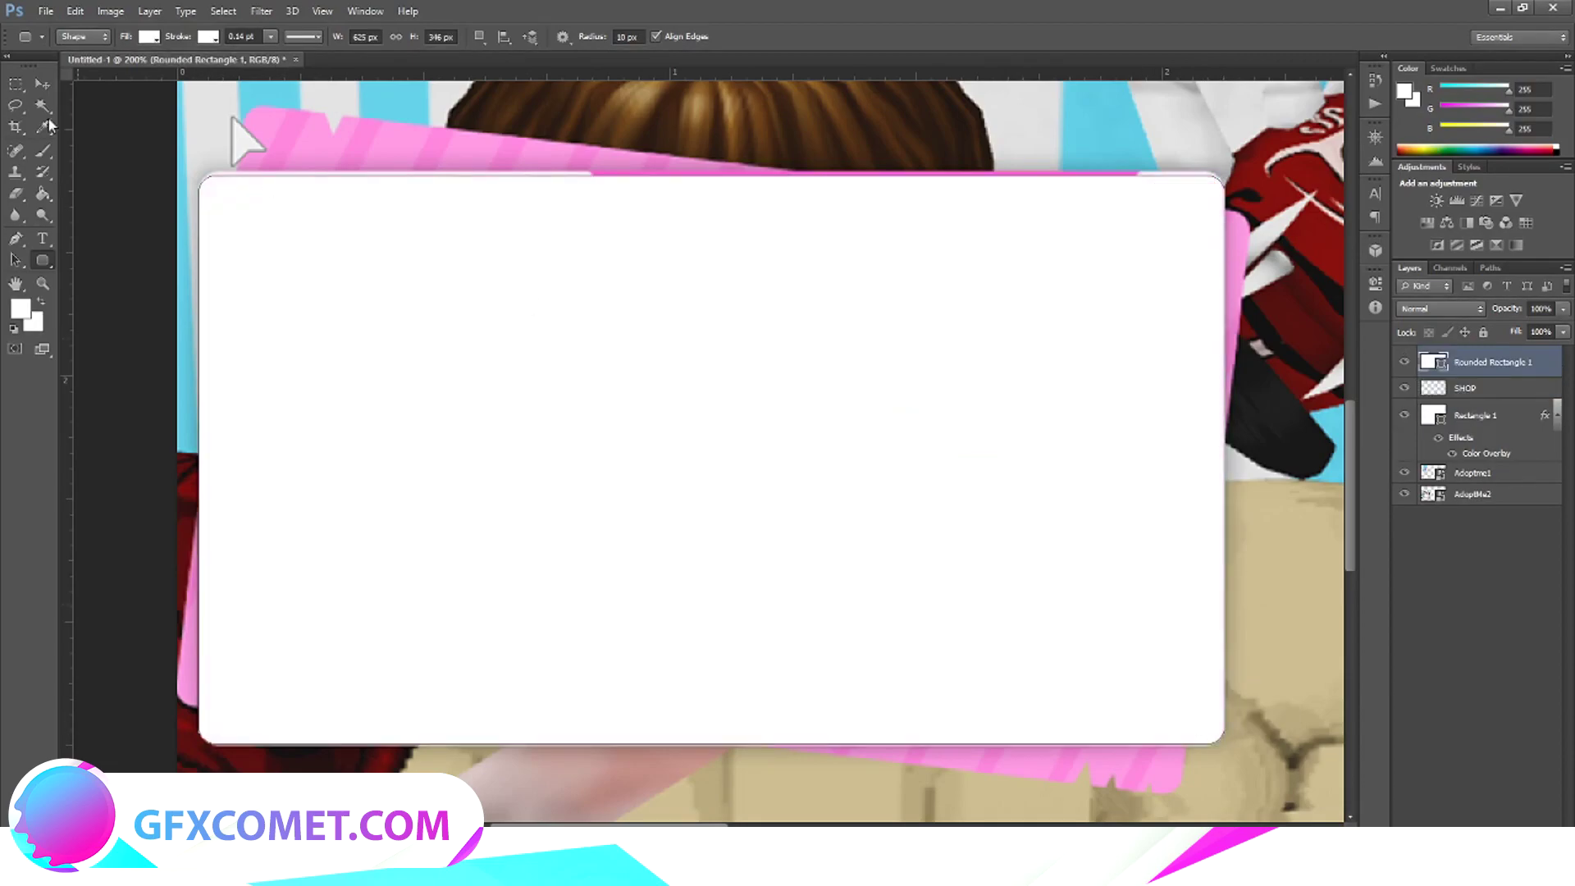
Stretch the rounded rectangle upward to about 101% height to cover the shop panel, and apply the transformation.
{"action": "key", "text": "v"}
{"action": "key", "text": "ctrl+t"}
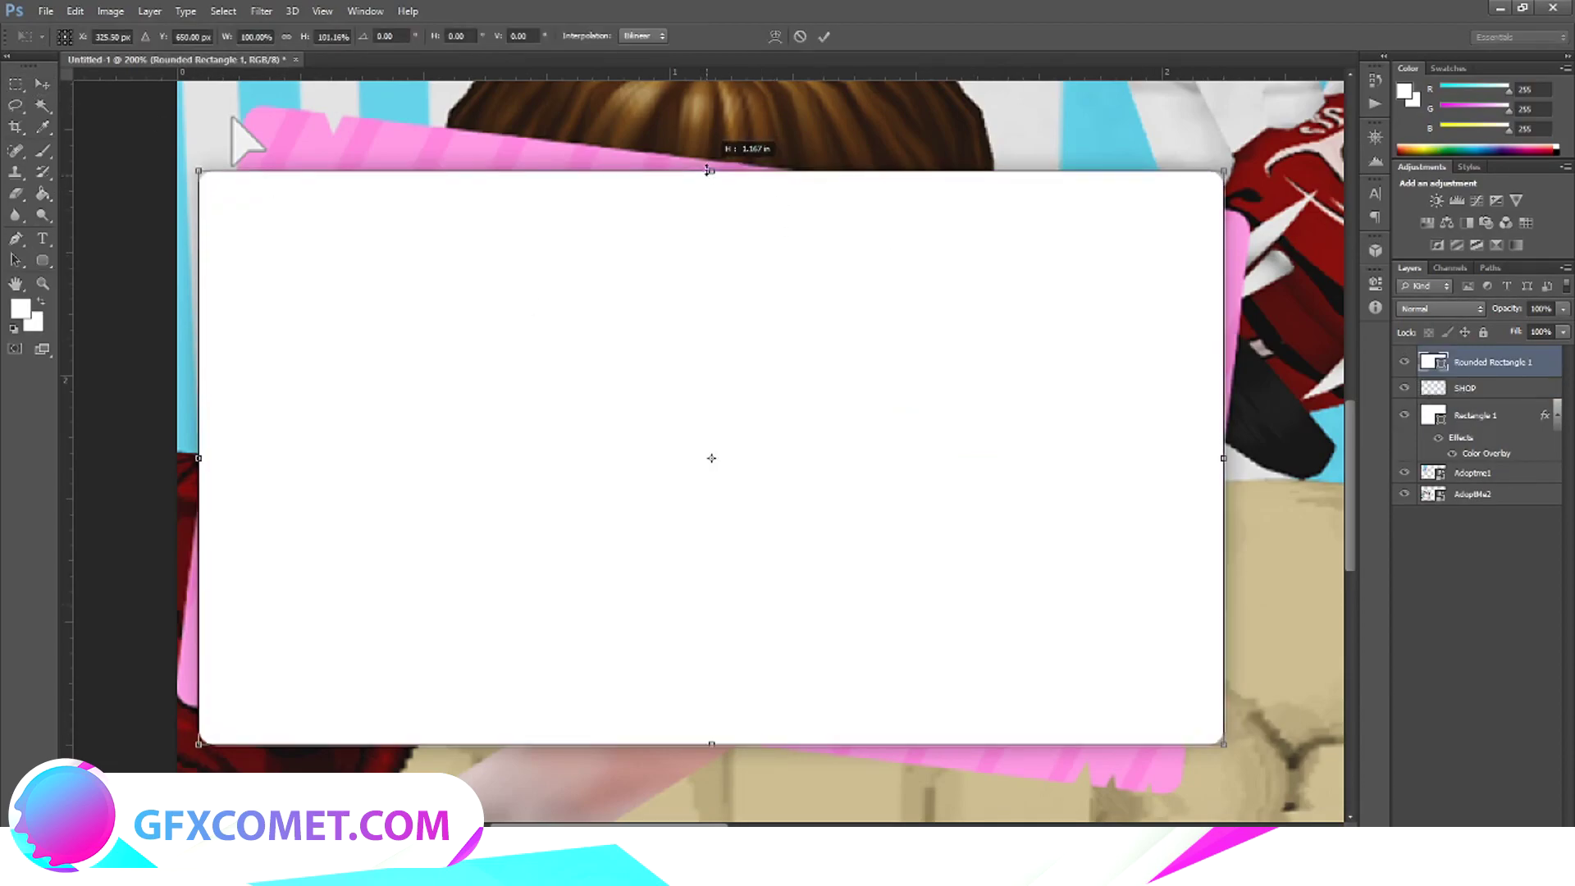
{"action": "mouse_move", "coordinate": [608, 271]}
{"action": "left_mouse_down"}
{"action": "mouse_move", "coordinate": [1118, 446]}
{"action": "mouse_move", "coordinate": [1339, 439]}
{"action": "mouse_move", "coordinate": [1339, 425]}
{"action": "mouse_move", "coordinate": [468, 284]}
{"action": "mouse_move", "coordinate": [626, 305]}
{"action": "mouse_move", "coordinate": [604, 288]}
{"action": "left_mouse_up"}
{"action": "left_click", "coordinate": [39, 87]}
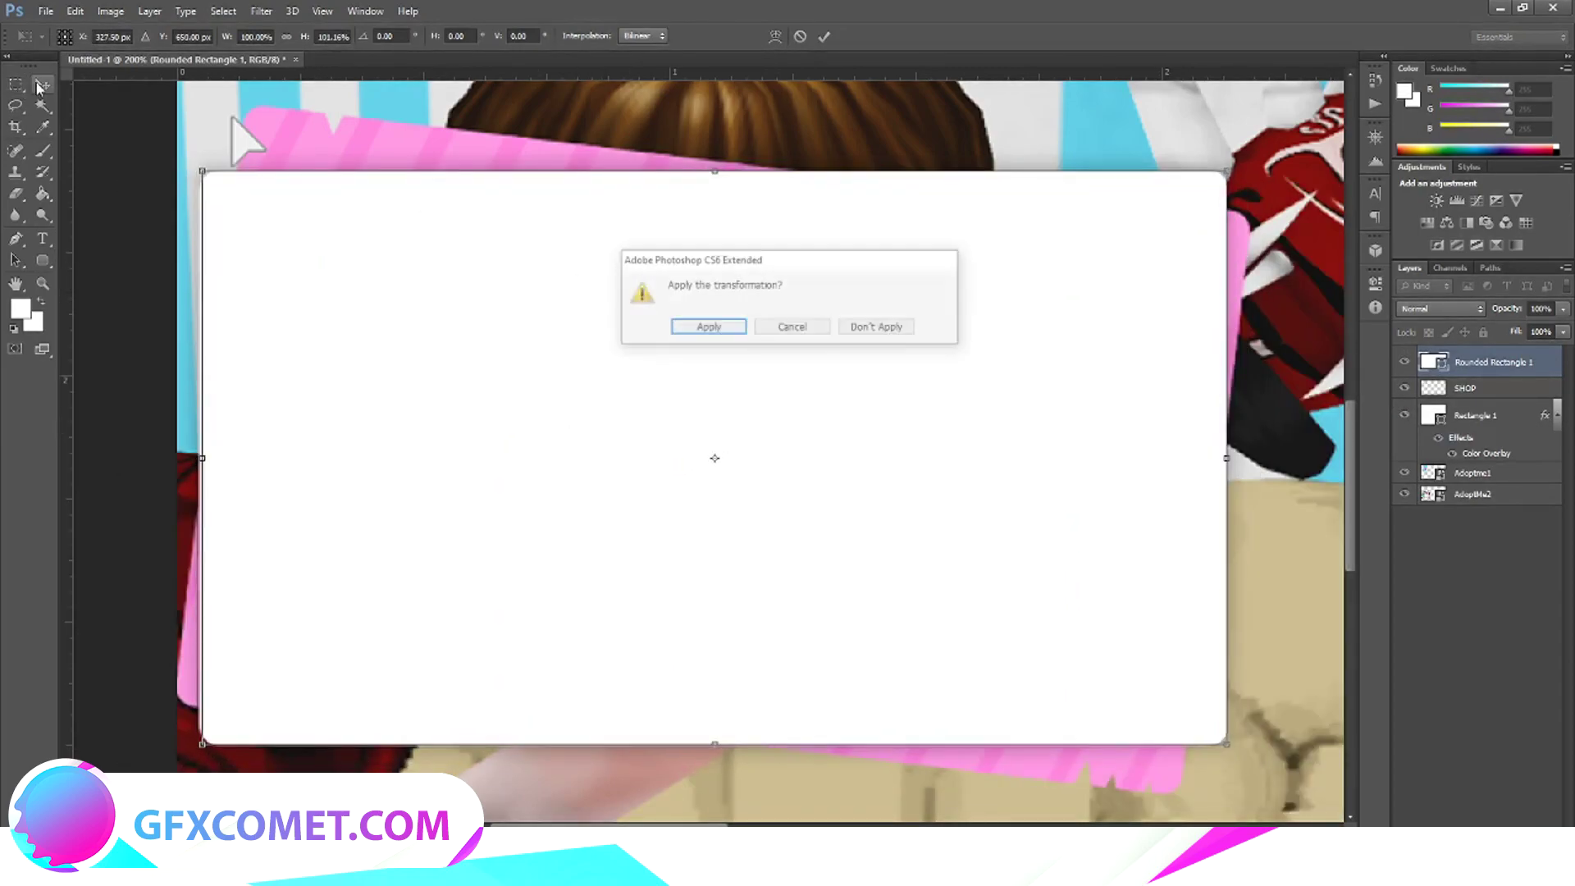
{"action": "left_click", "coordinate": [719, 326]}
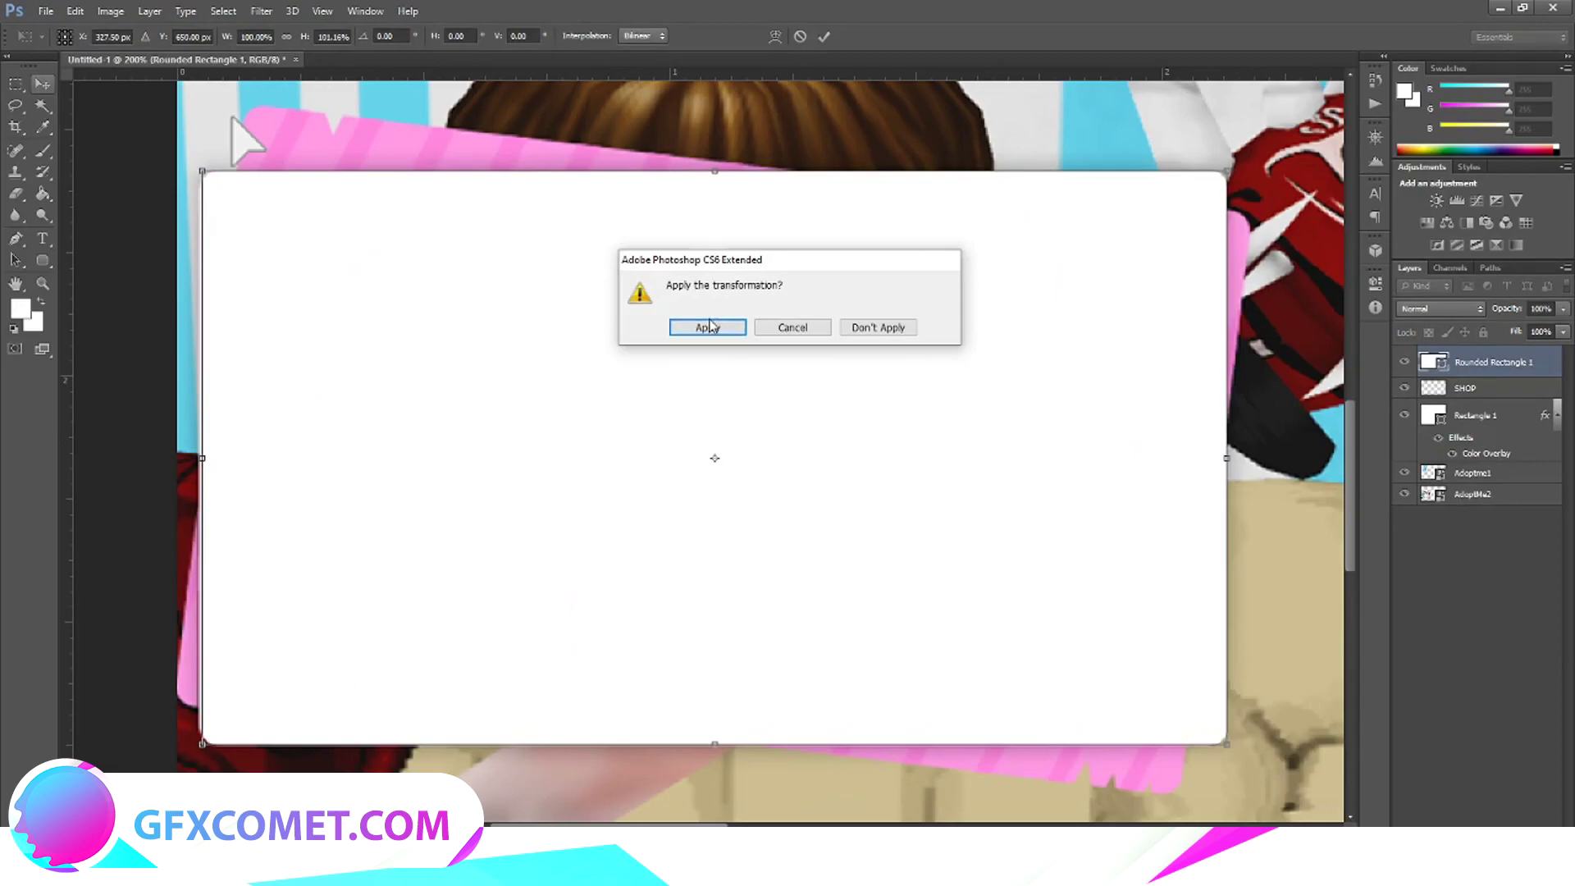
Add a Color Overlay to the rounded rectangle using pink ff99e4 sampled from the striped panel behind the shop.
{"action": "right_click", "coordinate": [1509, 350]}
{"action": "left_click", "coordinate": [1304, 241]}
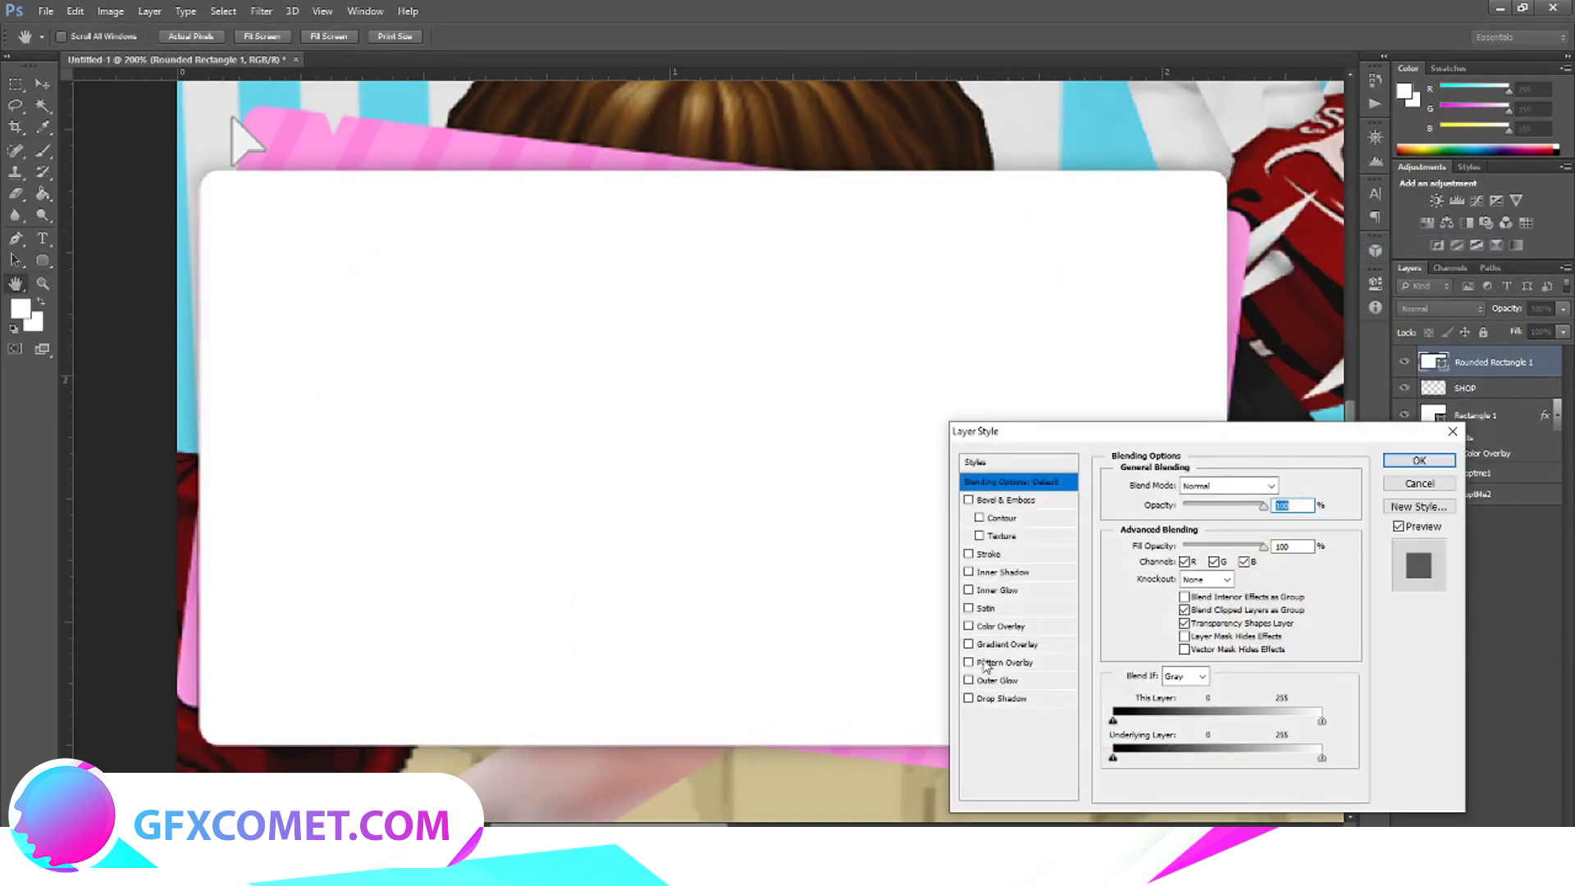
{"action": "left_click", "coordinate": [1000, 626]}
{"action": "left_click", "coordinate": [1286, 485]}
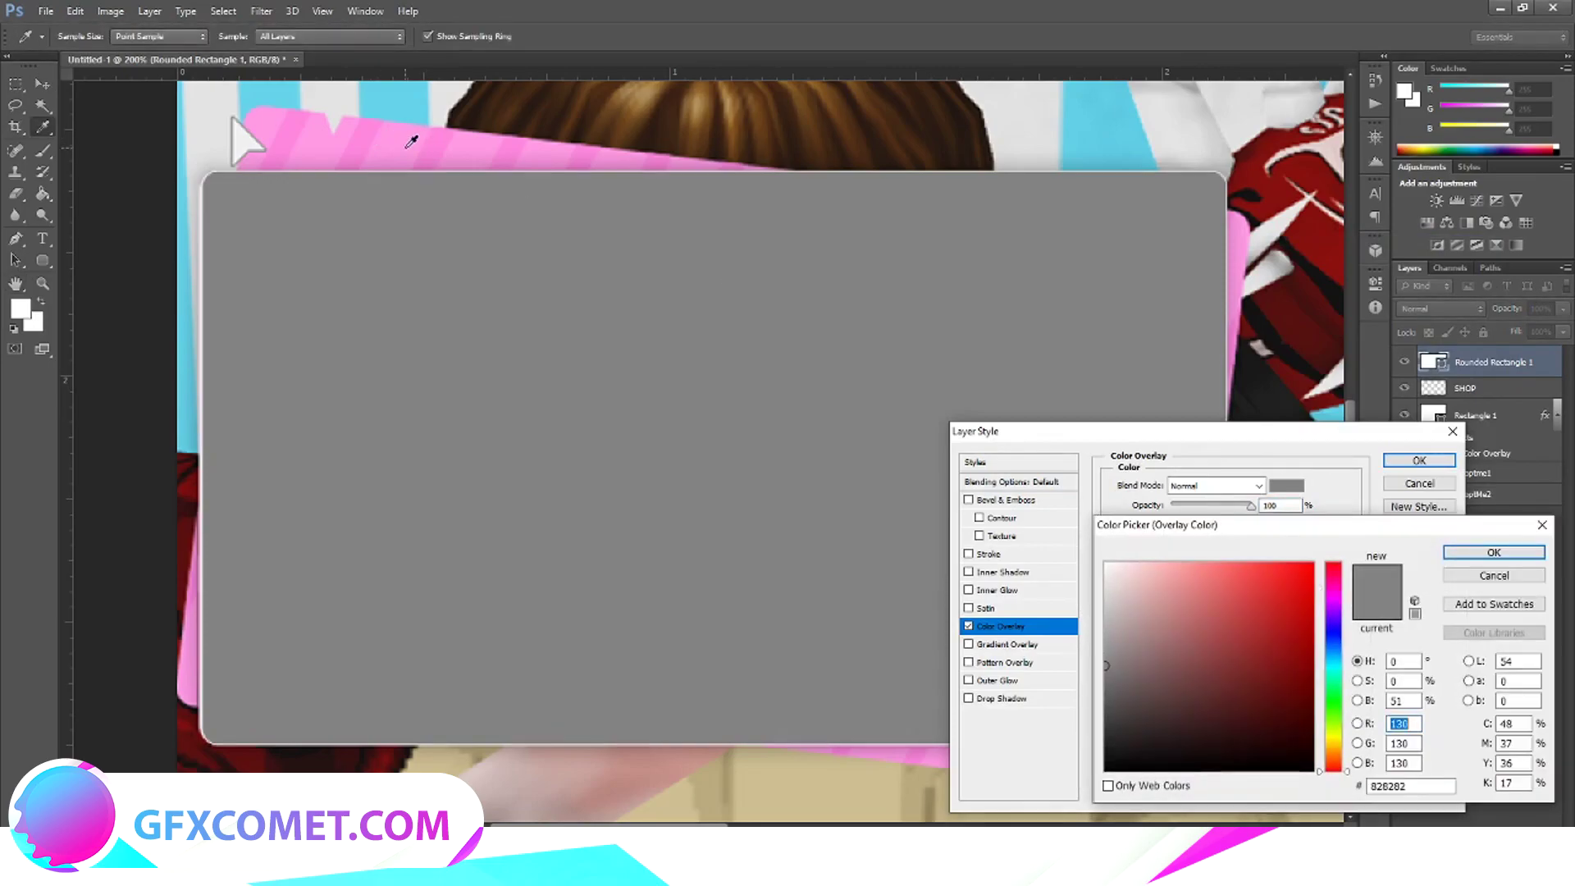
{"action": "left_click", "coordinate": [411, 141]}
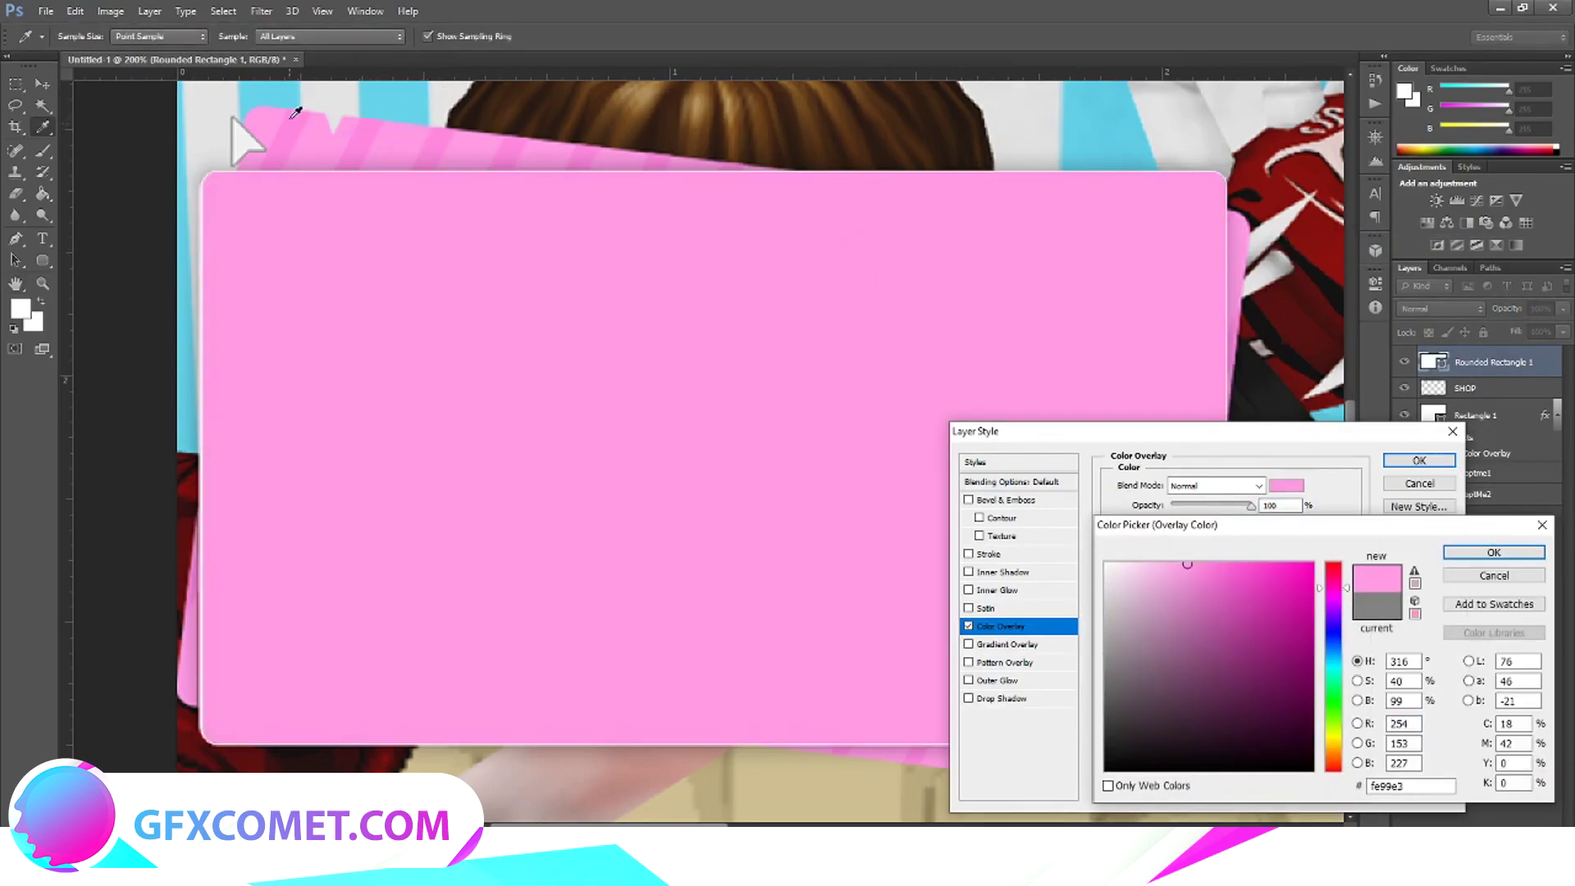
{"action": "left_click", "coordinate": [324, 111]}
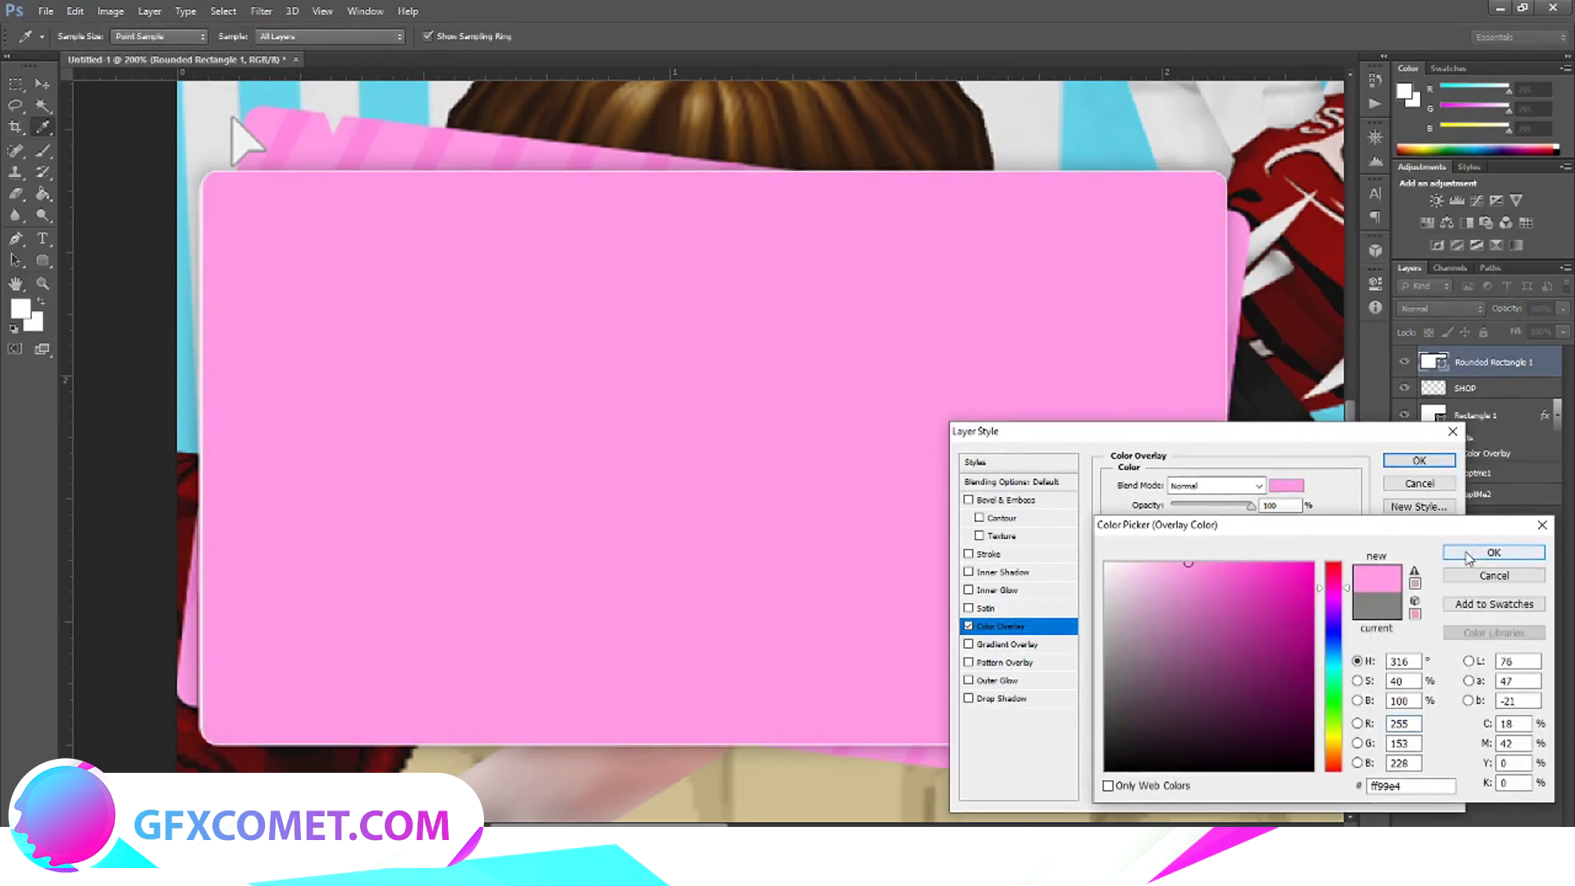
{"action": "left_click", "coordinate": [1493, 552]}
{"action": "left_click", "coordinate": [1418, 460]}
Rasterize the rounded rectangle's layer style and move the pink panel onto the empty canvas beside the reference image.
{"action": "right_click", "coordinate": [1513, 373]}
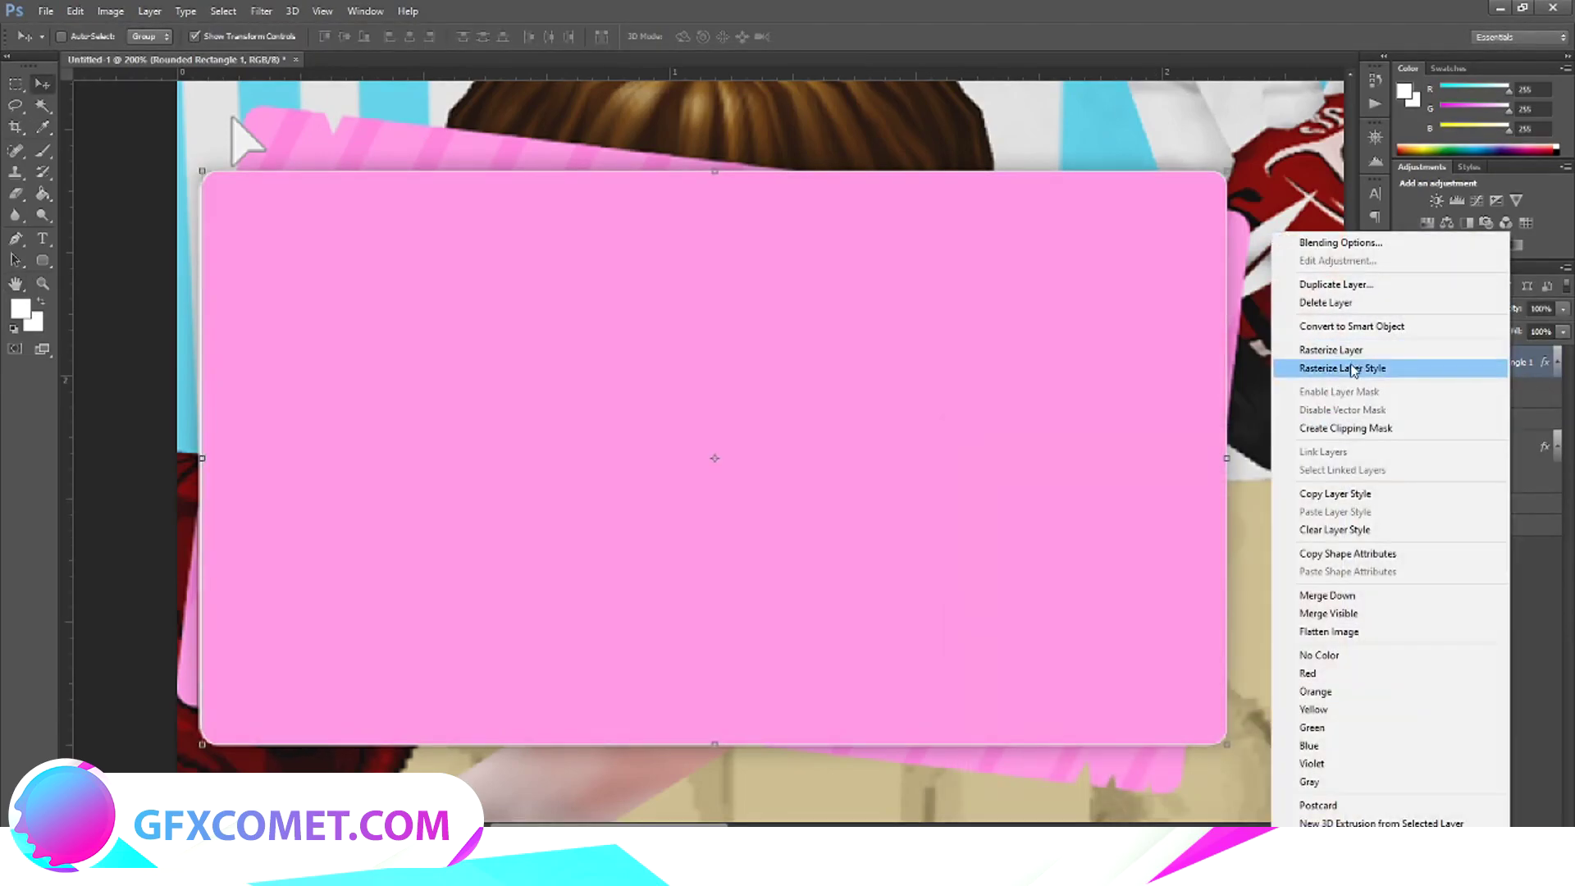
{"action": "left_click", "coordinate": [1353, 367]}
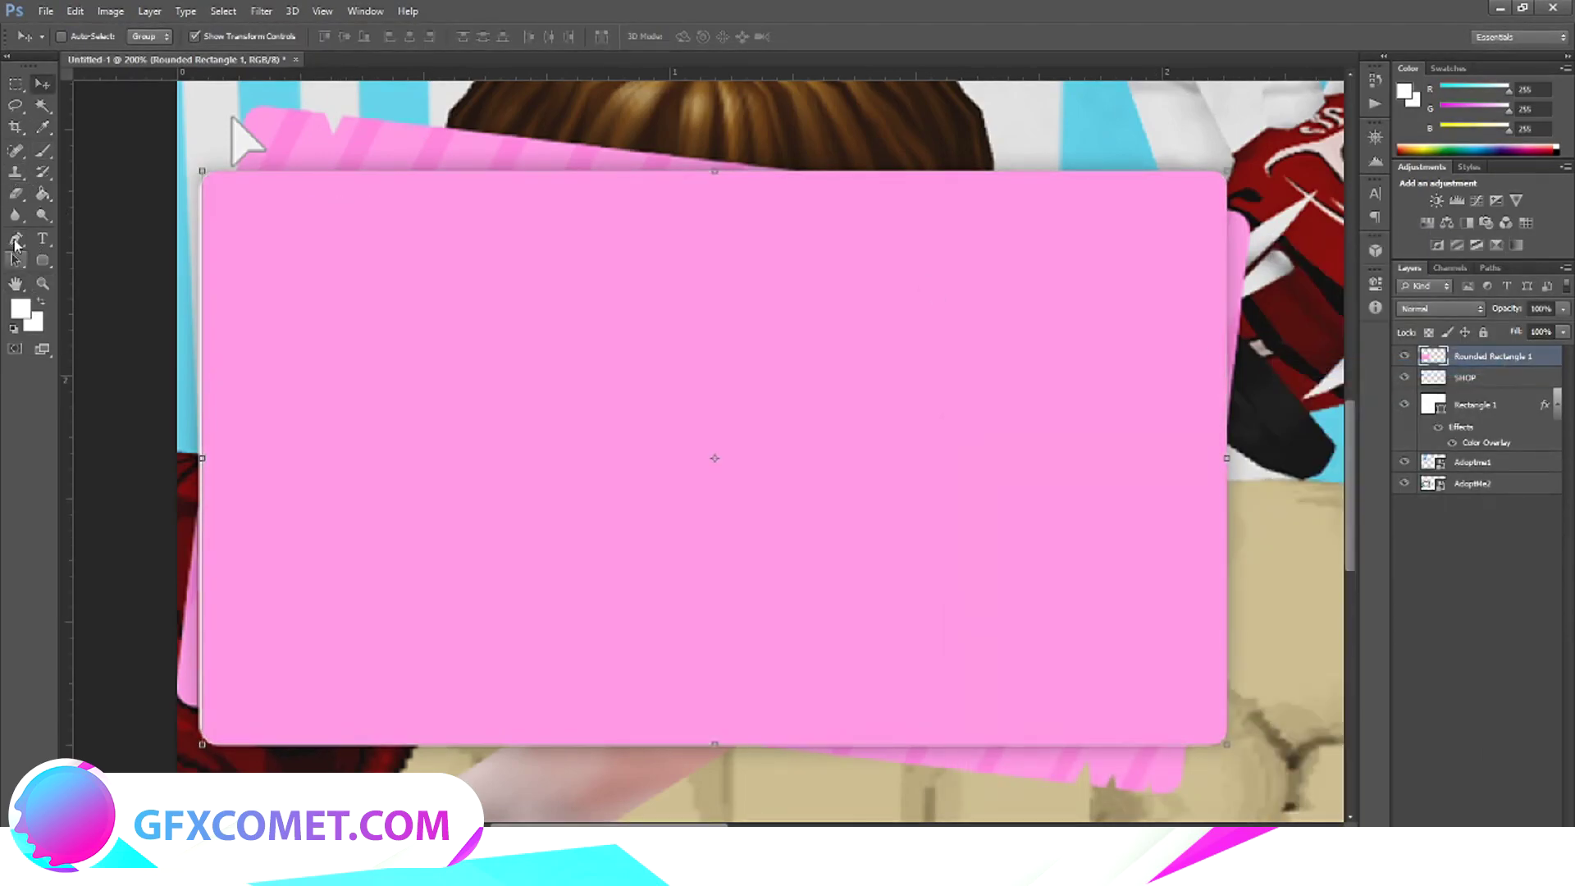
{"action": "left_click_drag", "start_coordinate": [470, 335], "coordinate": [1314, 312]}
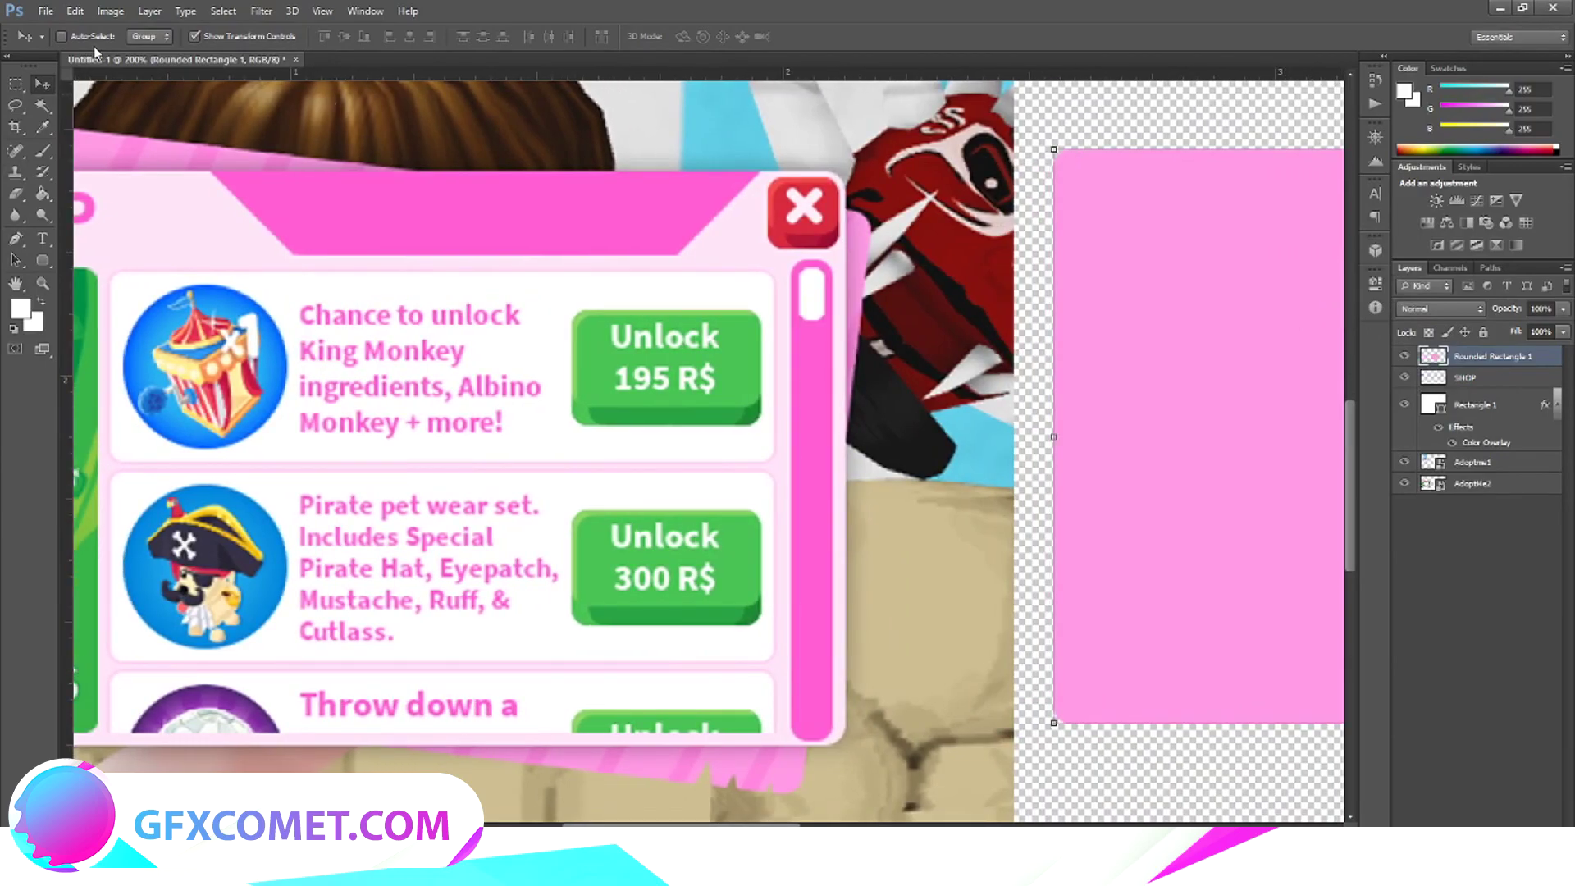
Draw a narrow vertical white rectangle about 8 by 268 px near the reference panel's lower-right corner.
{"action": "left_click", "coordinate": [13, 86]}
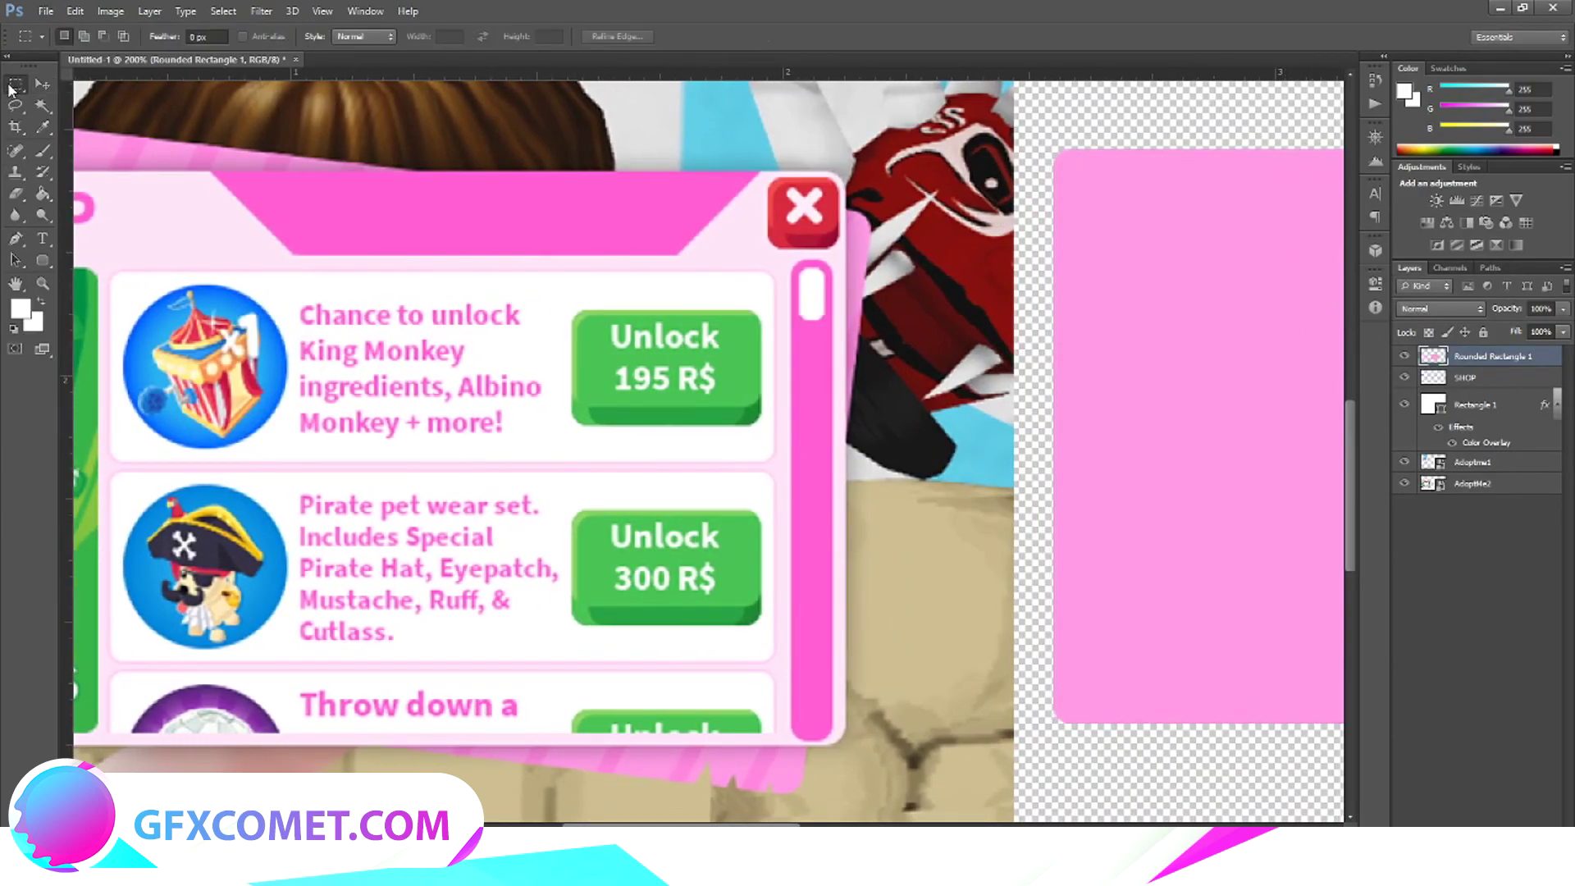
{"action": "left_click", "coordinate": [15, 237]}
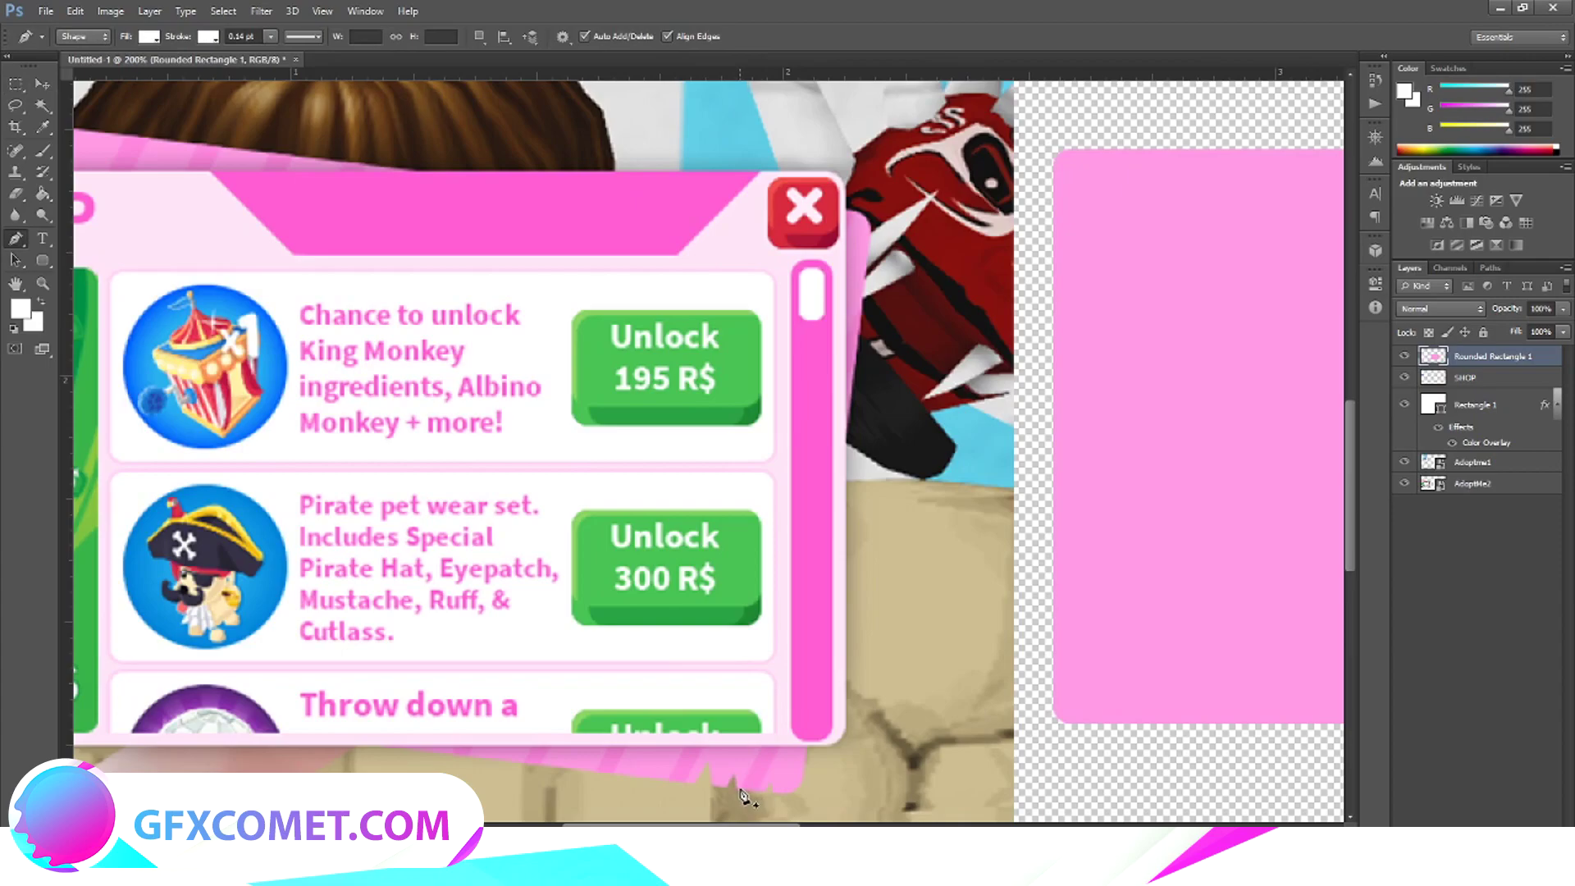
{"action": "left_click", "coordinate": [43, 260]}
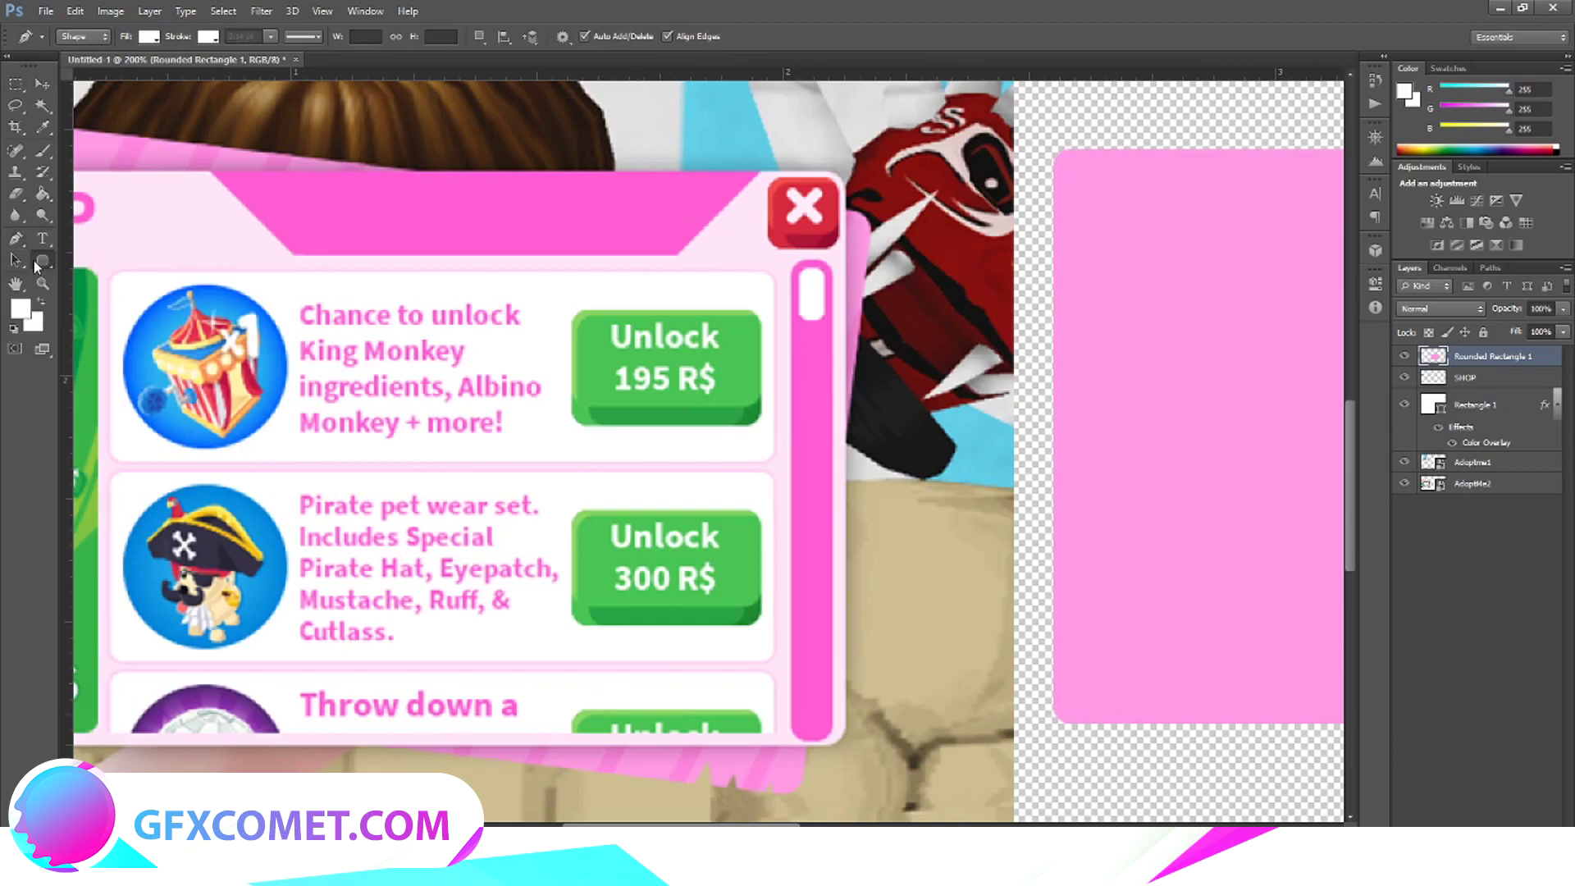
{"action": "left_click", "coordinate": [111, 257]}
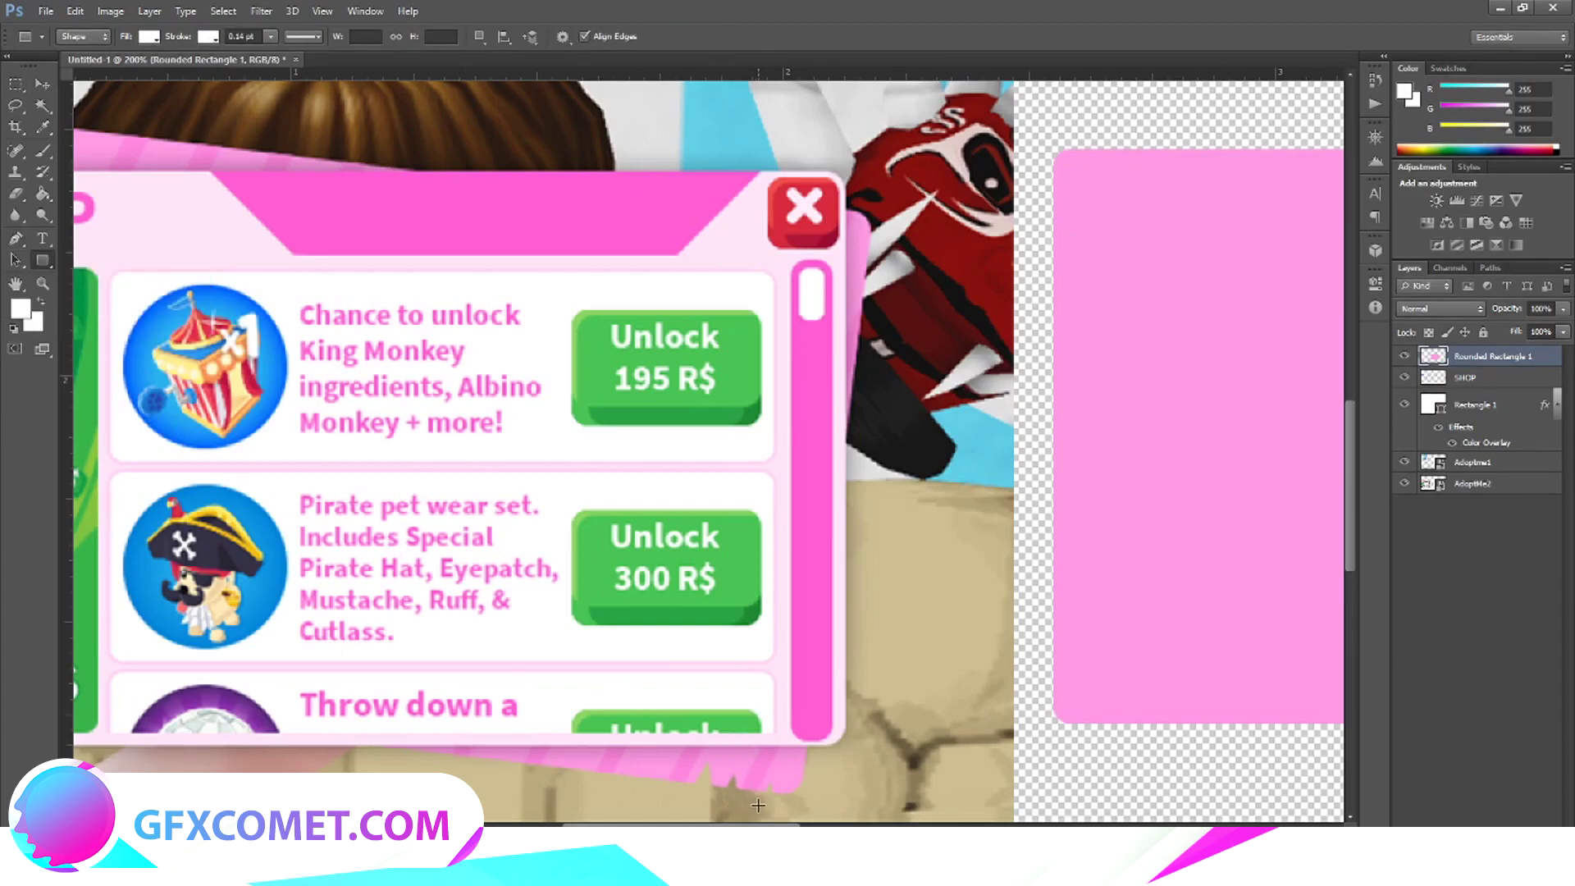
{"action": "left_click_drag", "start_coordinate": [758, 806], "coordinate": [746, 366]}
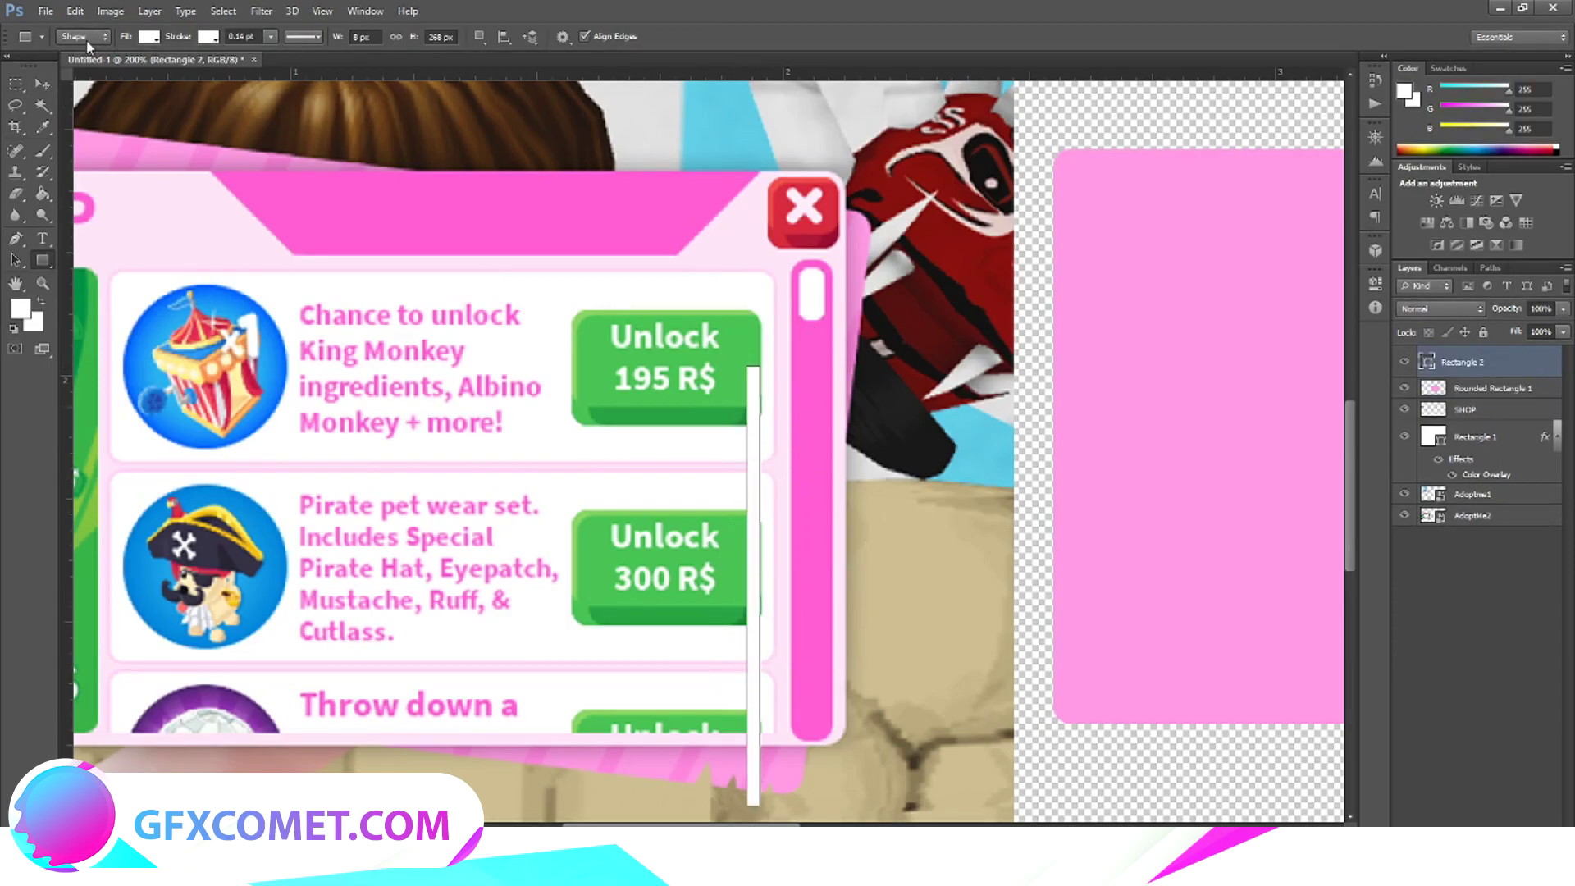
Try tilting the white strip about 24° and positioning it along a diagonal stripe of the reference panel.
{"action": "left_click", "coordinate": [42, 83]}
{"action": "left_click_drag", "start_coordinate": [771, 358], "coordinate": [855, 415]}
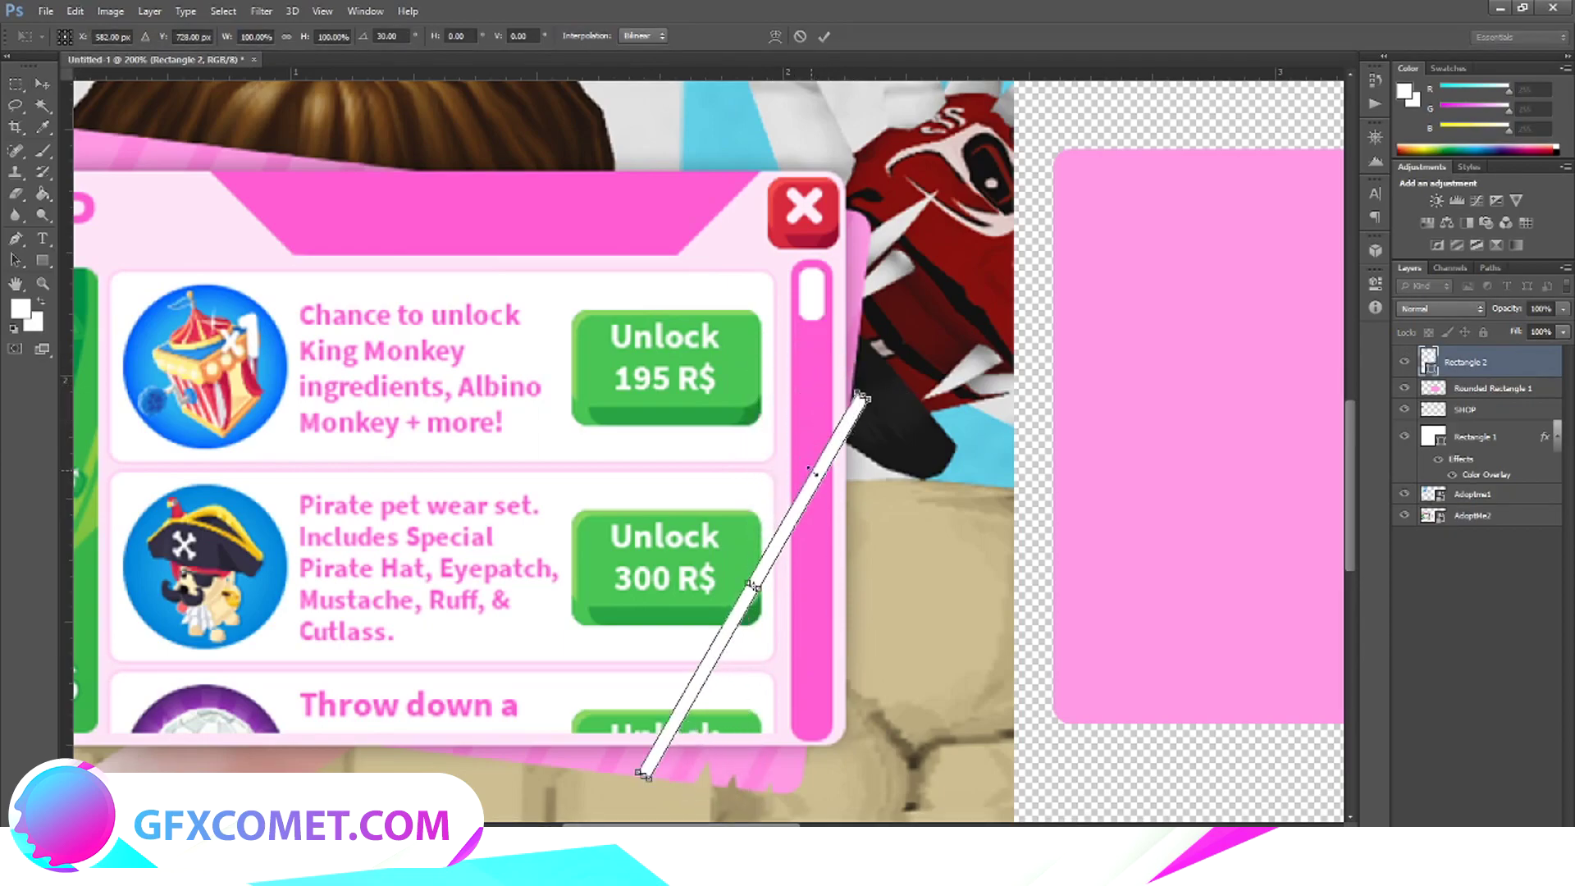
{"action": "left_click_drag", "start_coordinate": [821, 474], "coordinate": [912, 502]}
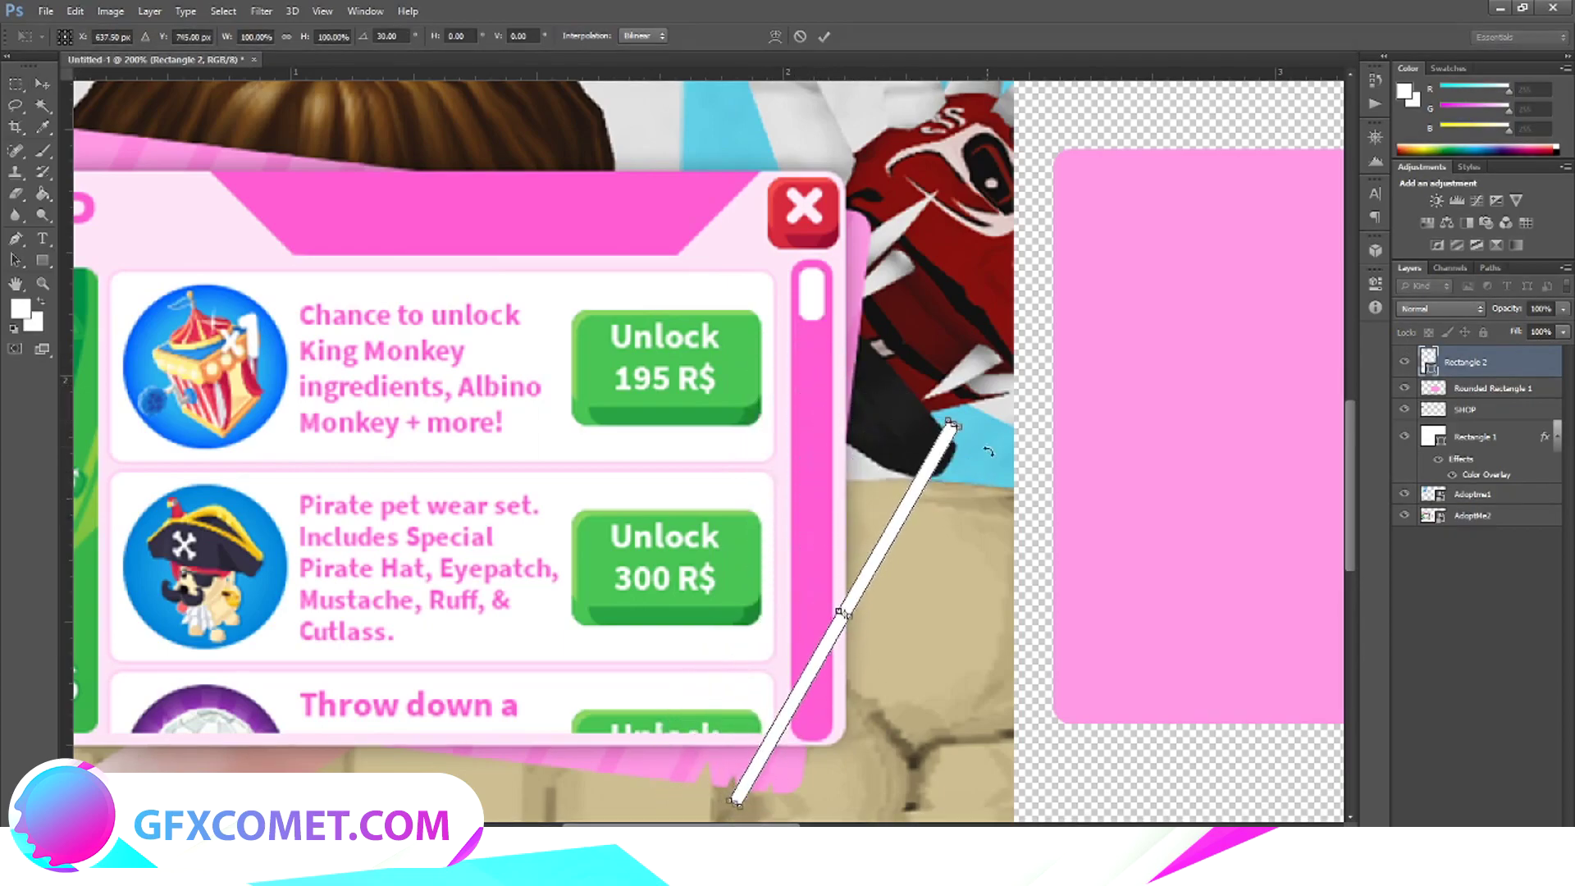
{"action": "left_click_drag", "start_coordinate": [983, 436], "coordinate": [889, 436]}
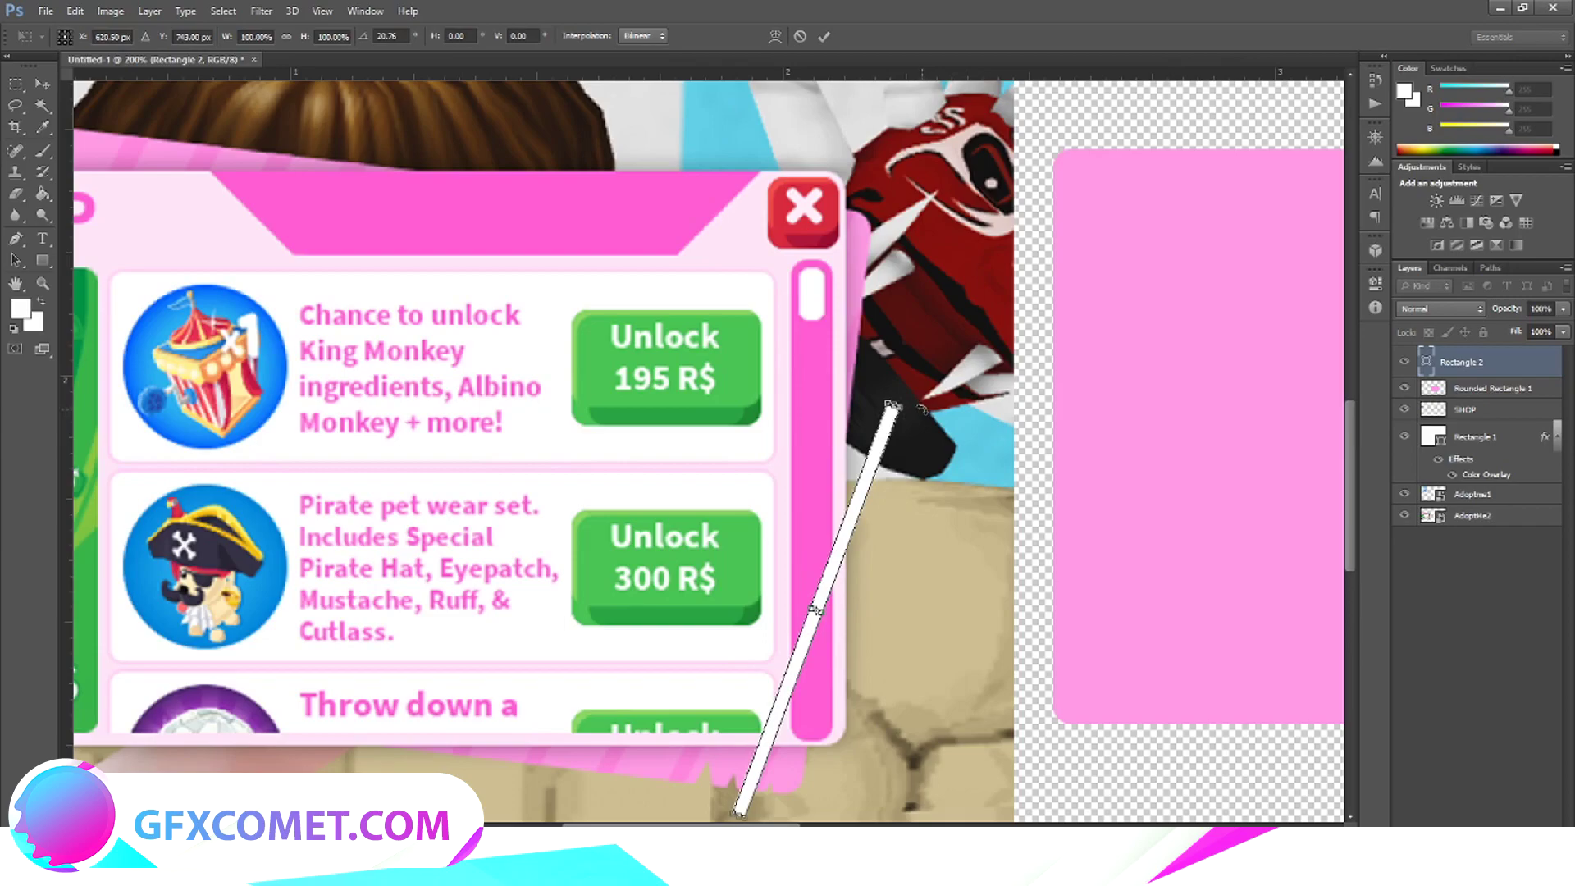
{"action": "left_click_drag", "start_coordinate": [922, 409], "coordinate": [933, 415]}
Fine-tune the tilted strip's alignment with the reference stripe, and discard the transformation.
{"action": "scroll", "coordinate": [837, 647], "scroll_direction": "down", "scroll_amount": 5}
{"action": "scroll", "coordinate": [796, 607], "scroll_direction": "up", "scroll_amount": 1}
{"action": "scroll", "coordinate": [707, 527], "scroll_direction": "up", "scroll_amount": 5}
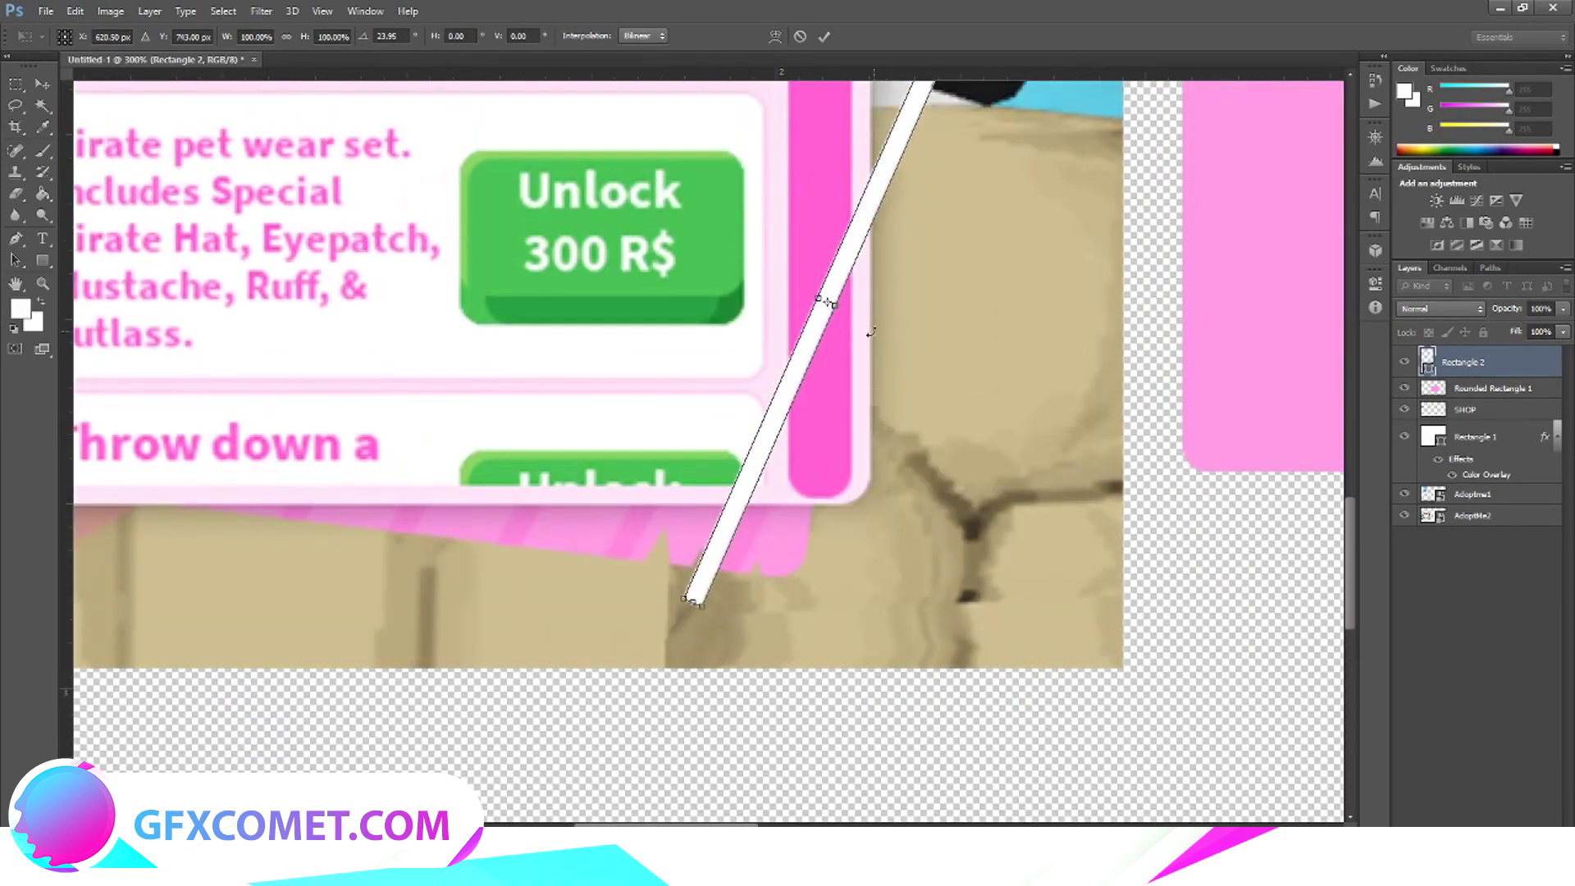
{"action": "left_click_drag", "start_coordinate": [764, 443], "coordinate": [779, 449]}
{"action": "scroll", "coordinate": [857, 348], "scroll_direction": "up", "scroll_amount": 3}
{"action": "left_click_drag", "start_coordinate": [851, 312], "coordinate": [820, 299]}
{"action": "key", "text": "v"}
{"action": "key", "text": "Return"}
{"action": "scroll", "coordinate": [846, 384], "scroll_direction": "down", "scroll_amount": 2}
{"action": "key", "text": "ctrl+z"}
{"action": "key", "text": "v"}
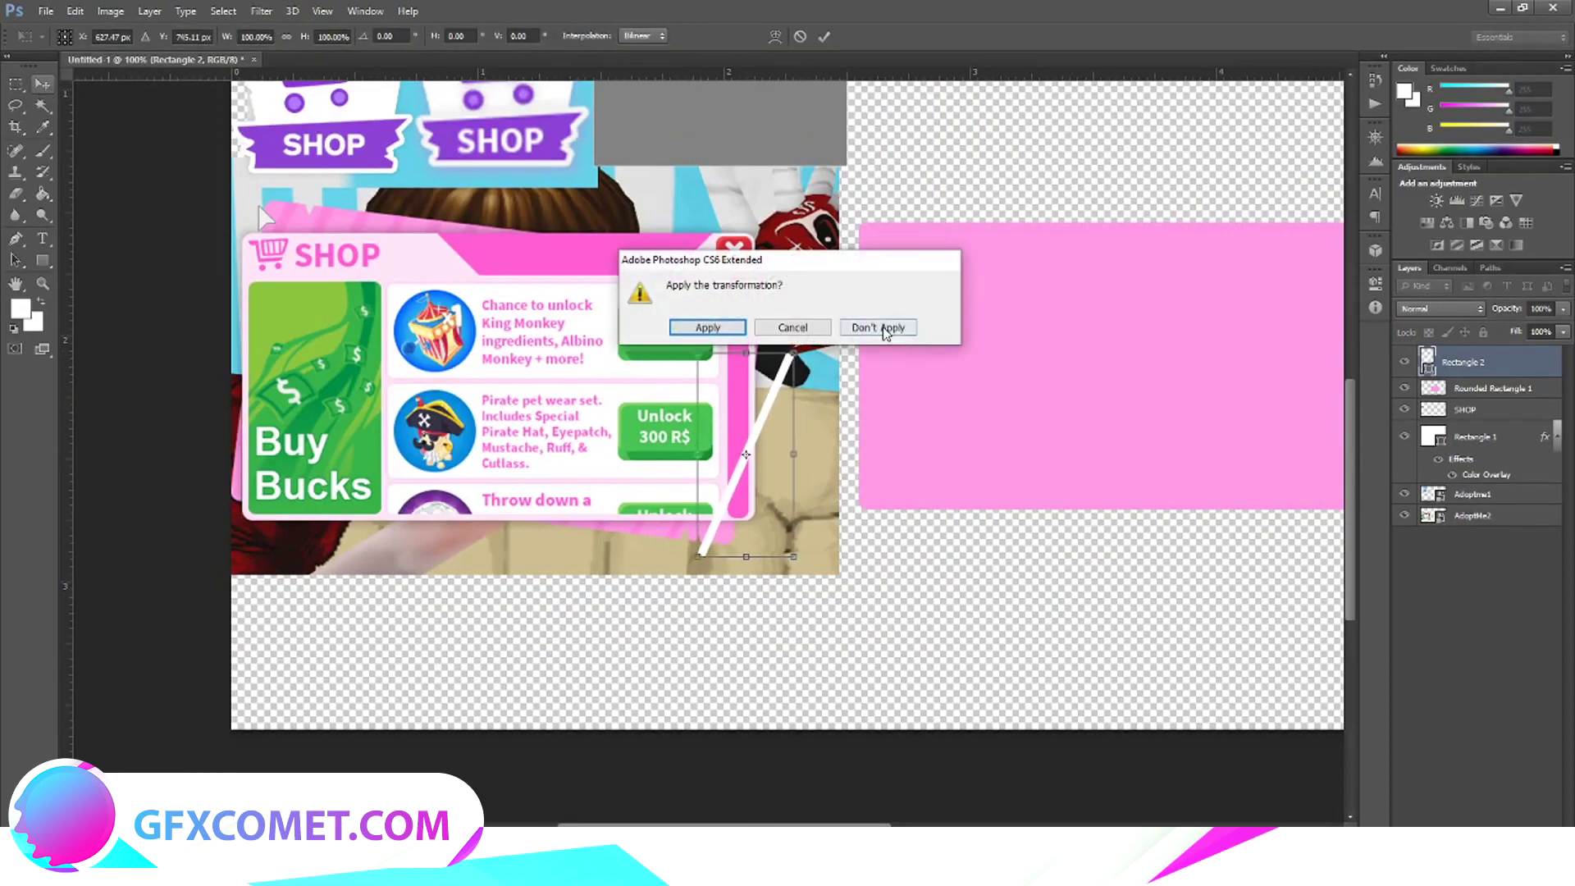
{"action": "left_click", "coordinate": [883, 327]}
Transform the white strip to 125% width and a tilt of about 25.7°, and place it across the pink panel's lower-right corner.
{"action": "scroll", "coordinate": [713, 574], "scroll_direction": "up", "scroll_amount": 3}
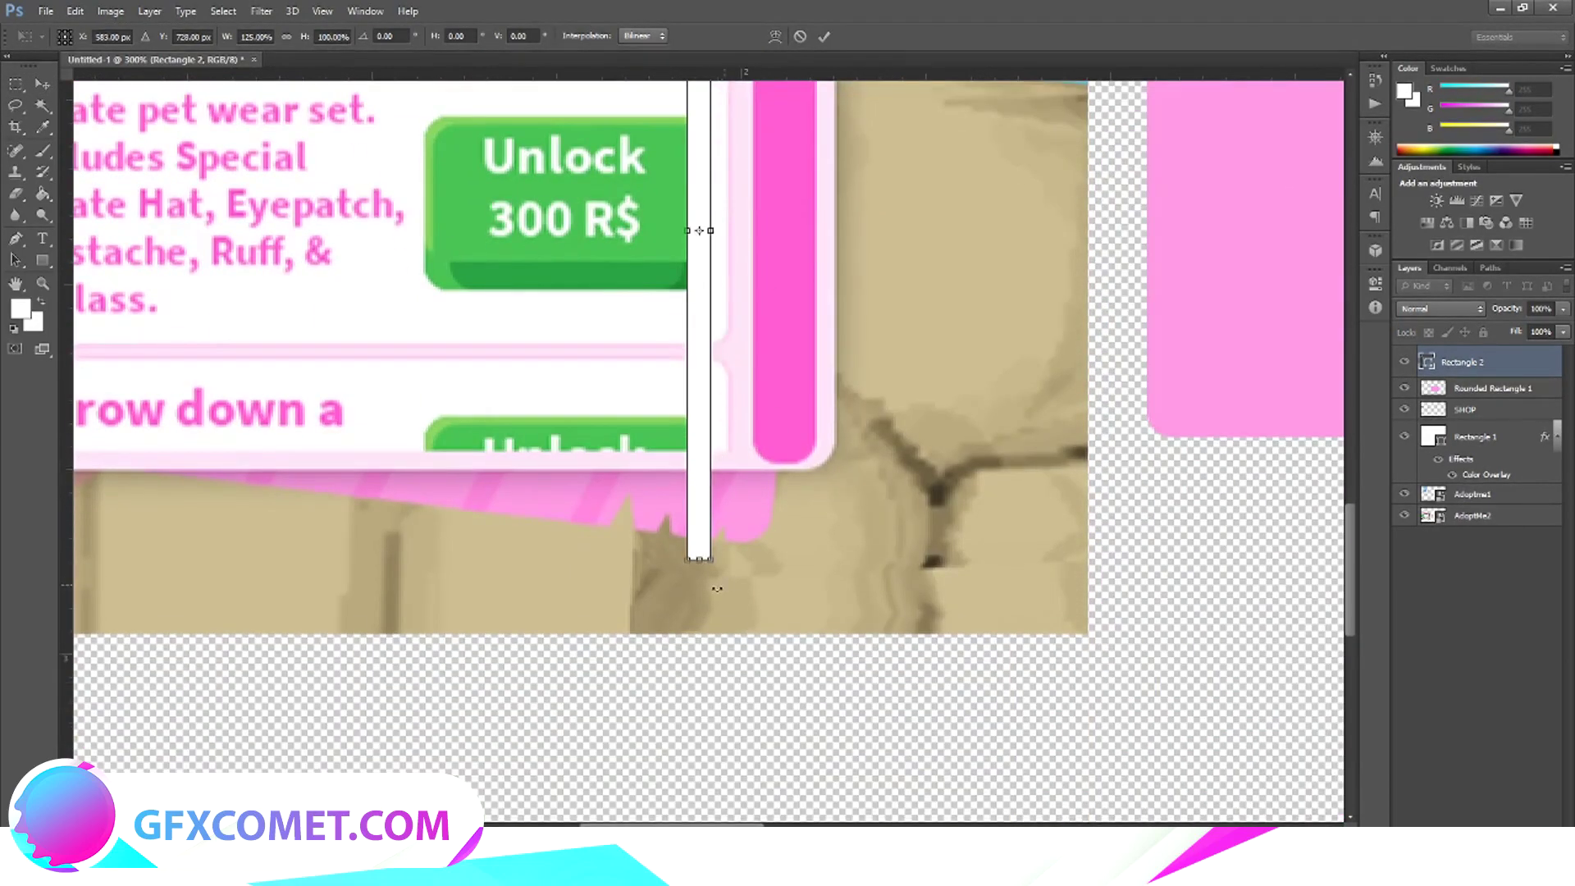
{"action": "left_click_drag", "start_coordinate": [716, 588], "coordinate": [665, 541]}
{"action": "scroll", "coordinate": [194, 150], "scroll_direction": "up", "scroll_amount": 2}
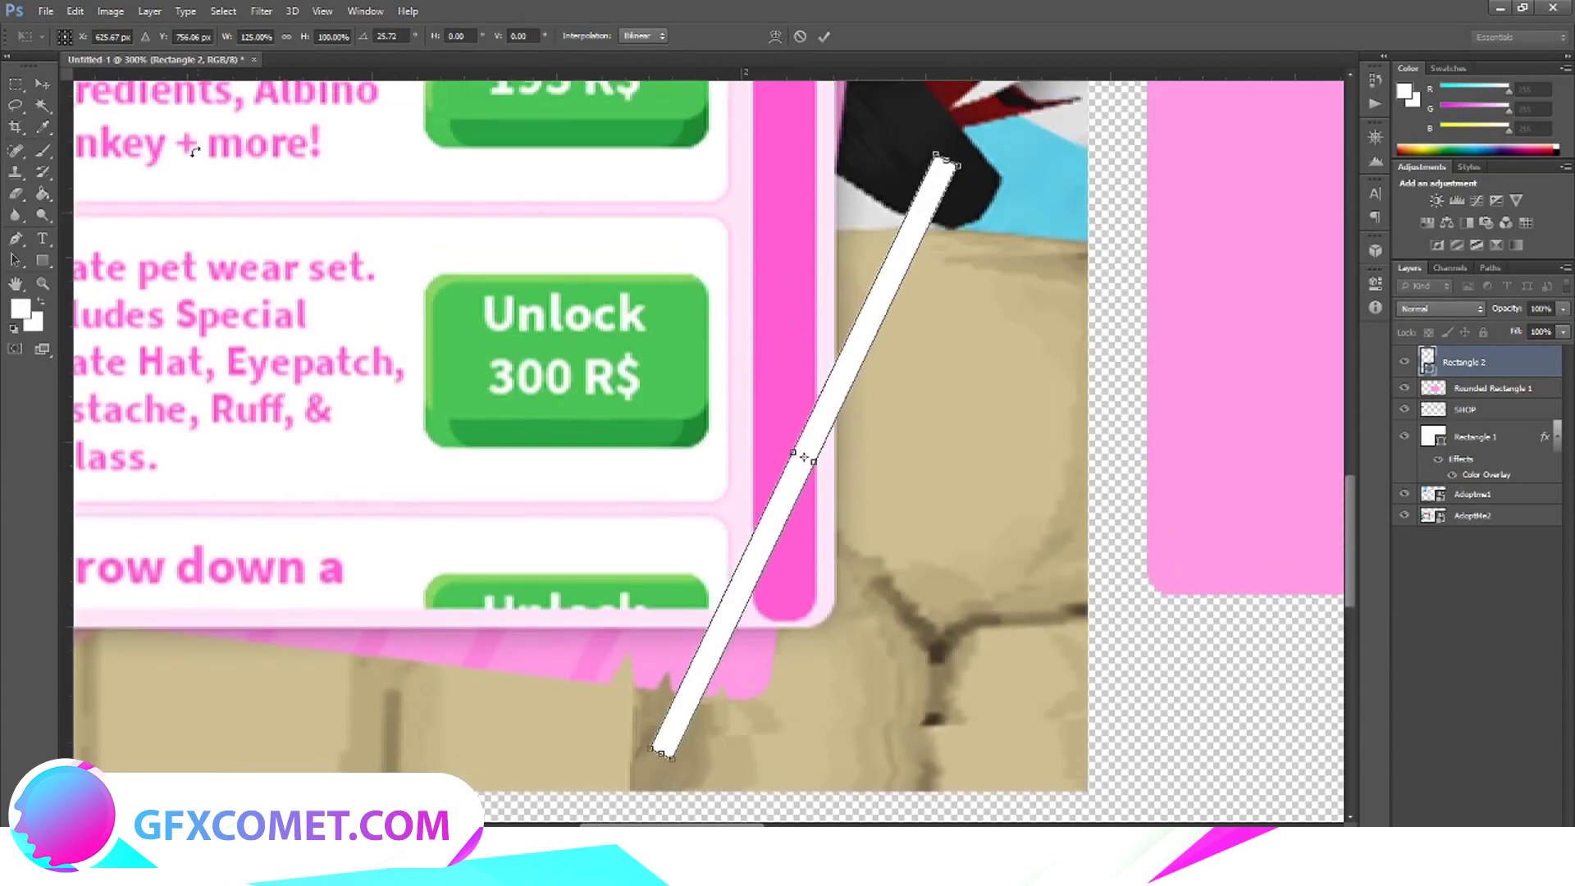
{"action": "key", "text": "Return"}
{"action": "scroll", "coordinate": [713, 359], "scroll_direction": "down", "scroll_amount": 1}
{"action": "left_click_drag", "start_coordinate": [795, 373], "coordinate": [1228, 301]}
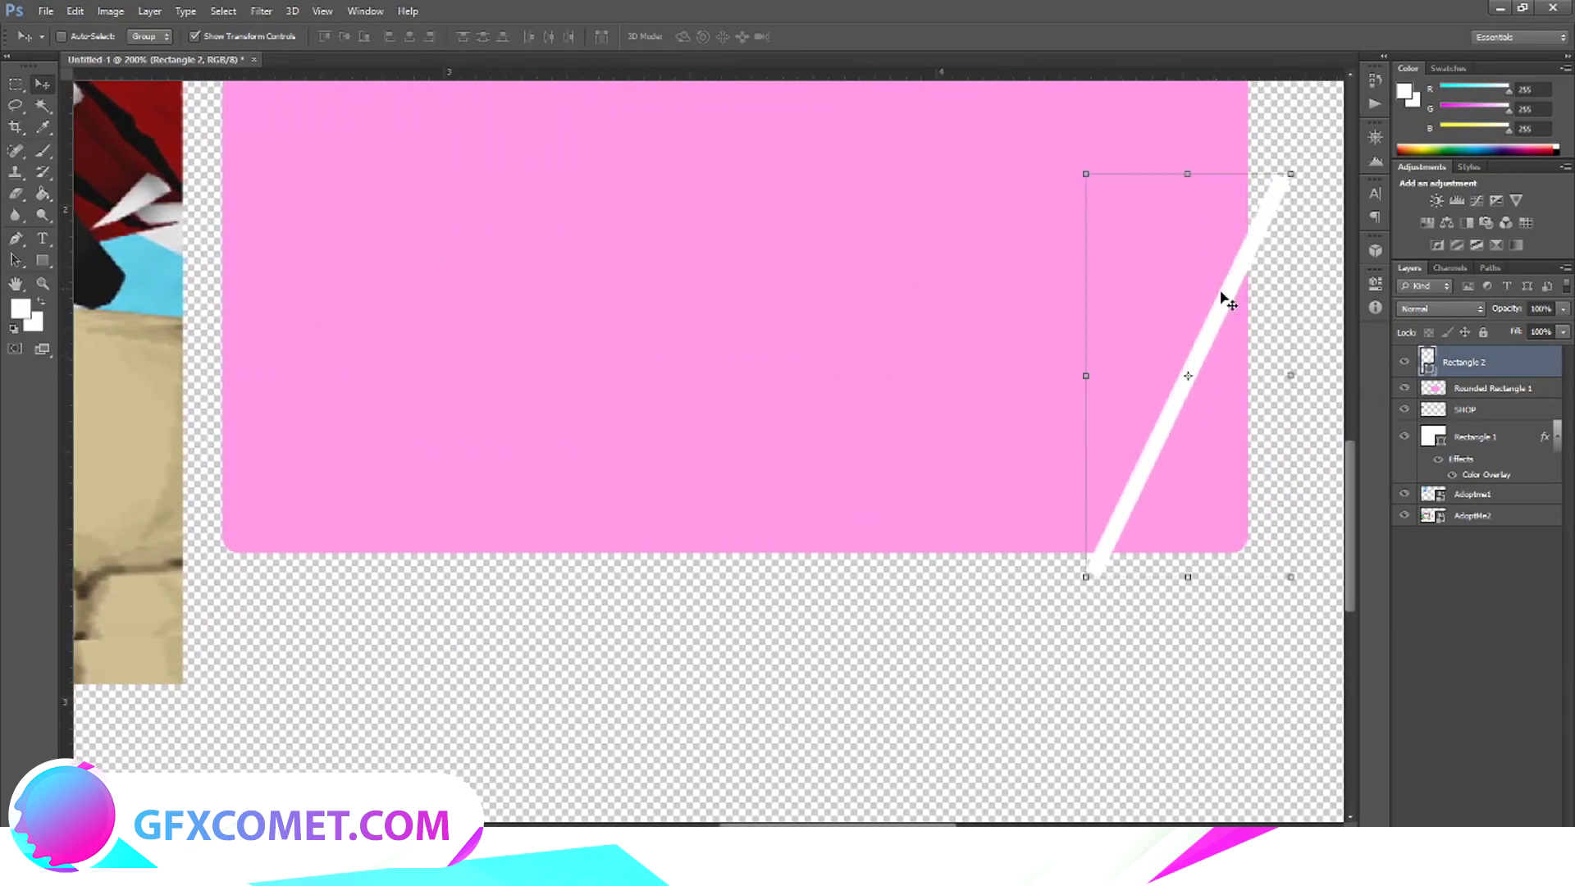
Delete the tilted white strip crossing the pink panel's lower-right corner.
{"action": "scroll", "coordinate": [1222, 295], "scroll_direction": "up", "scroll_amount": 3}
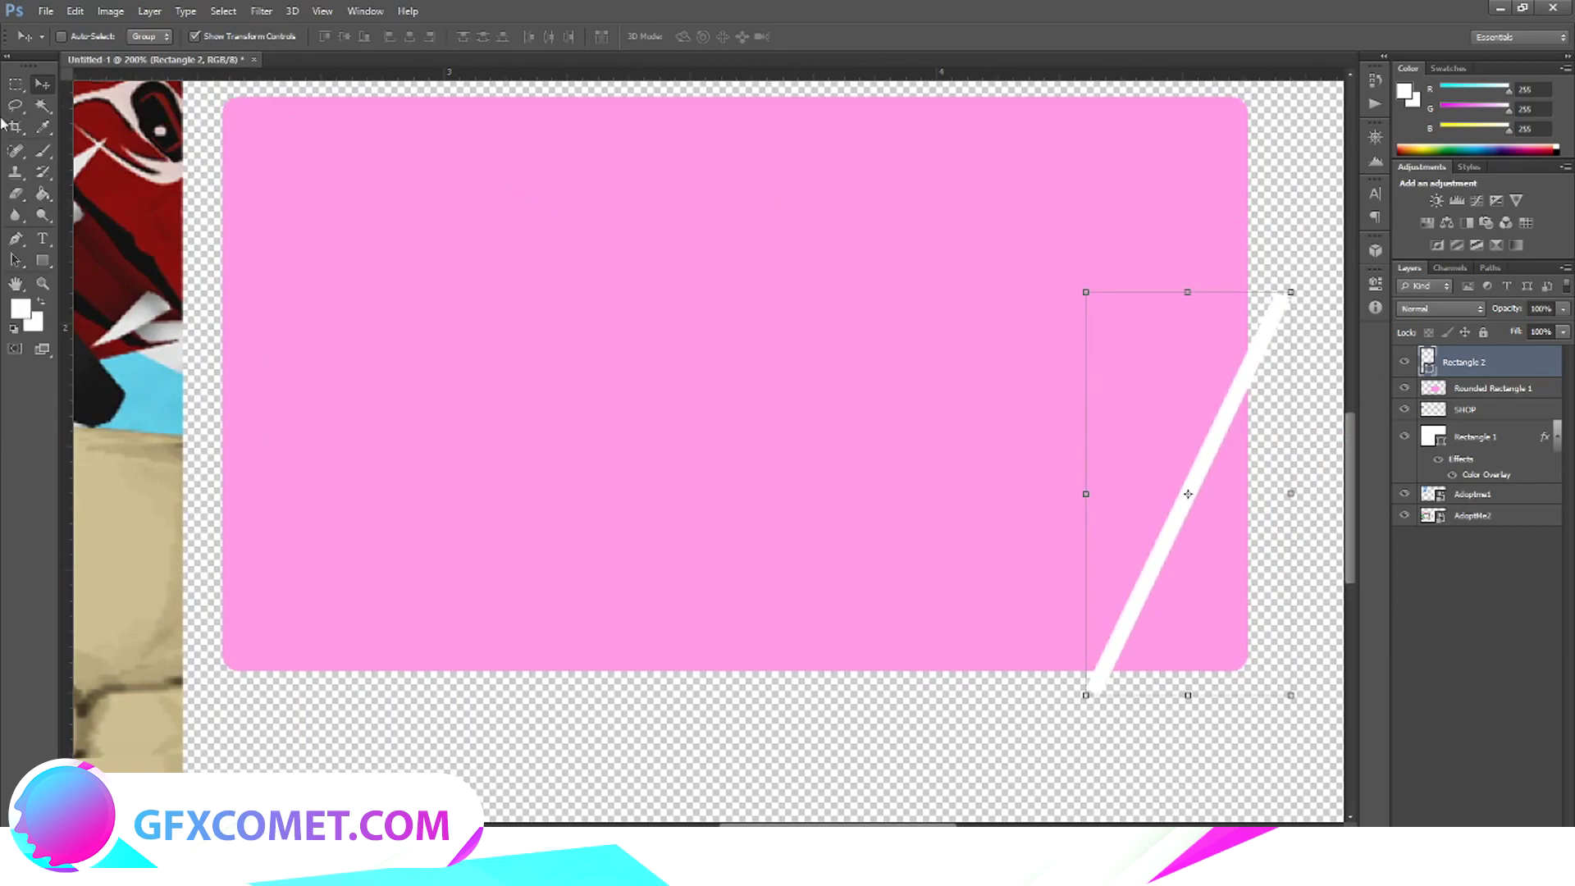
{"action": "key", "text": "ctrl+z"}
{"action": "key", "text": "Delete"}
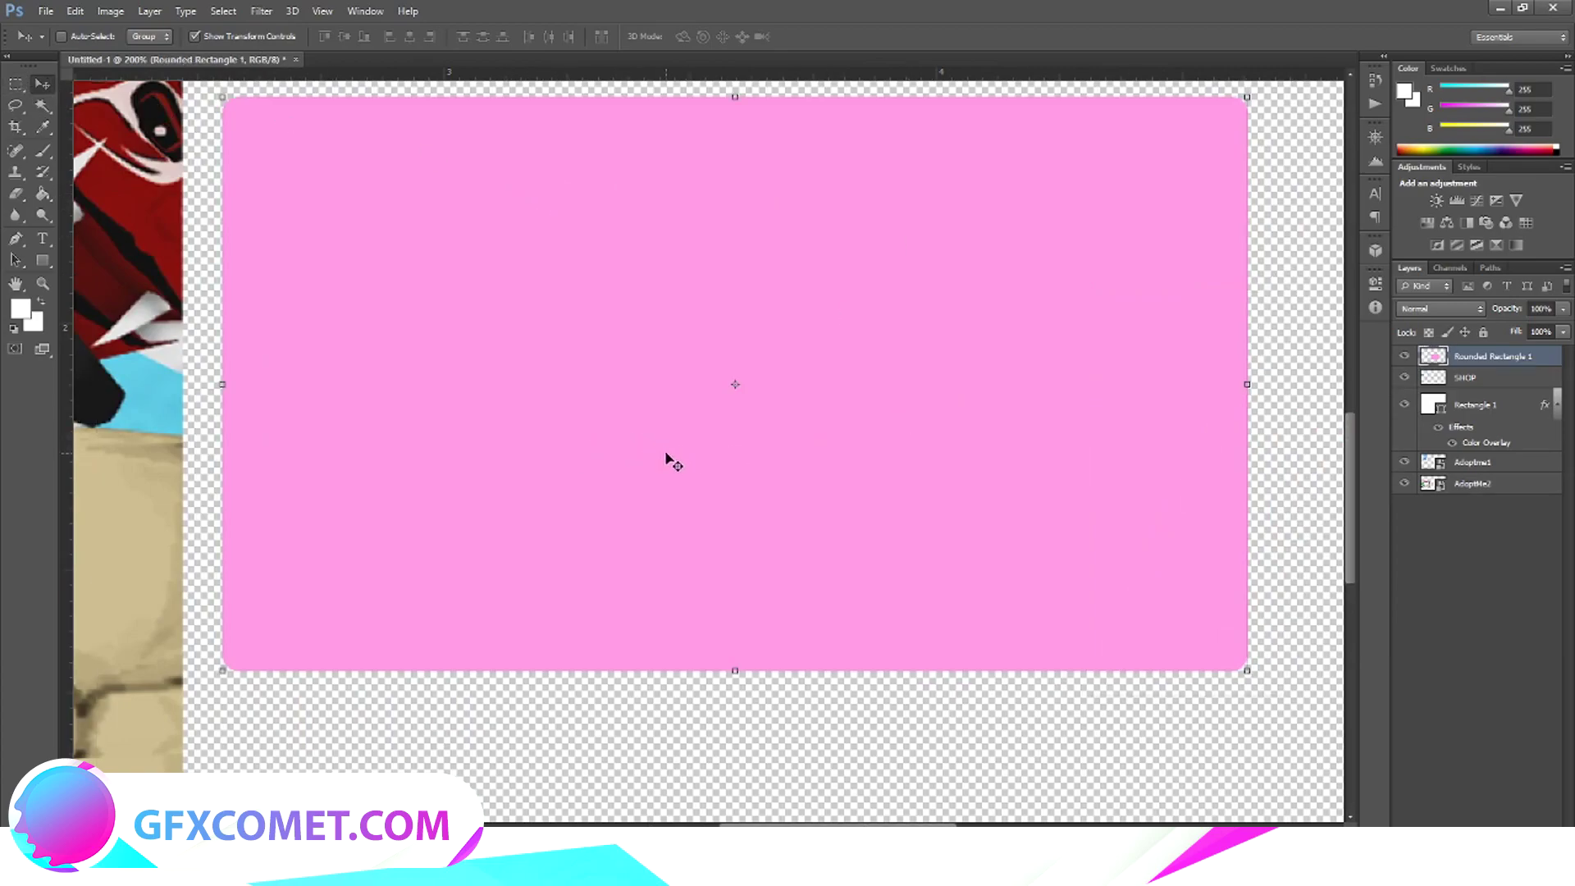
Draw a narrow white rectangle matching a reference stripe's width, and stretch it vertically to span the full height of the pink panel.
{"action": "left_click_drag", "start_coordinate": [790, 823], "coordinate": [666, 822]}
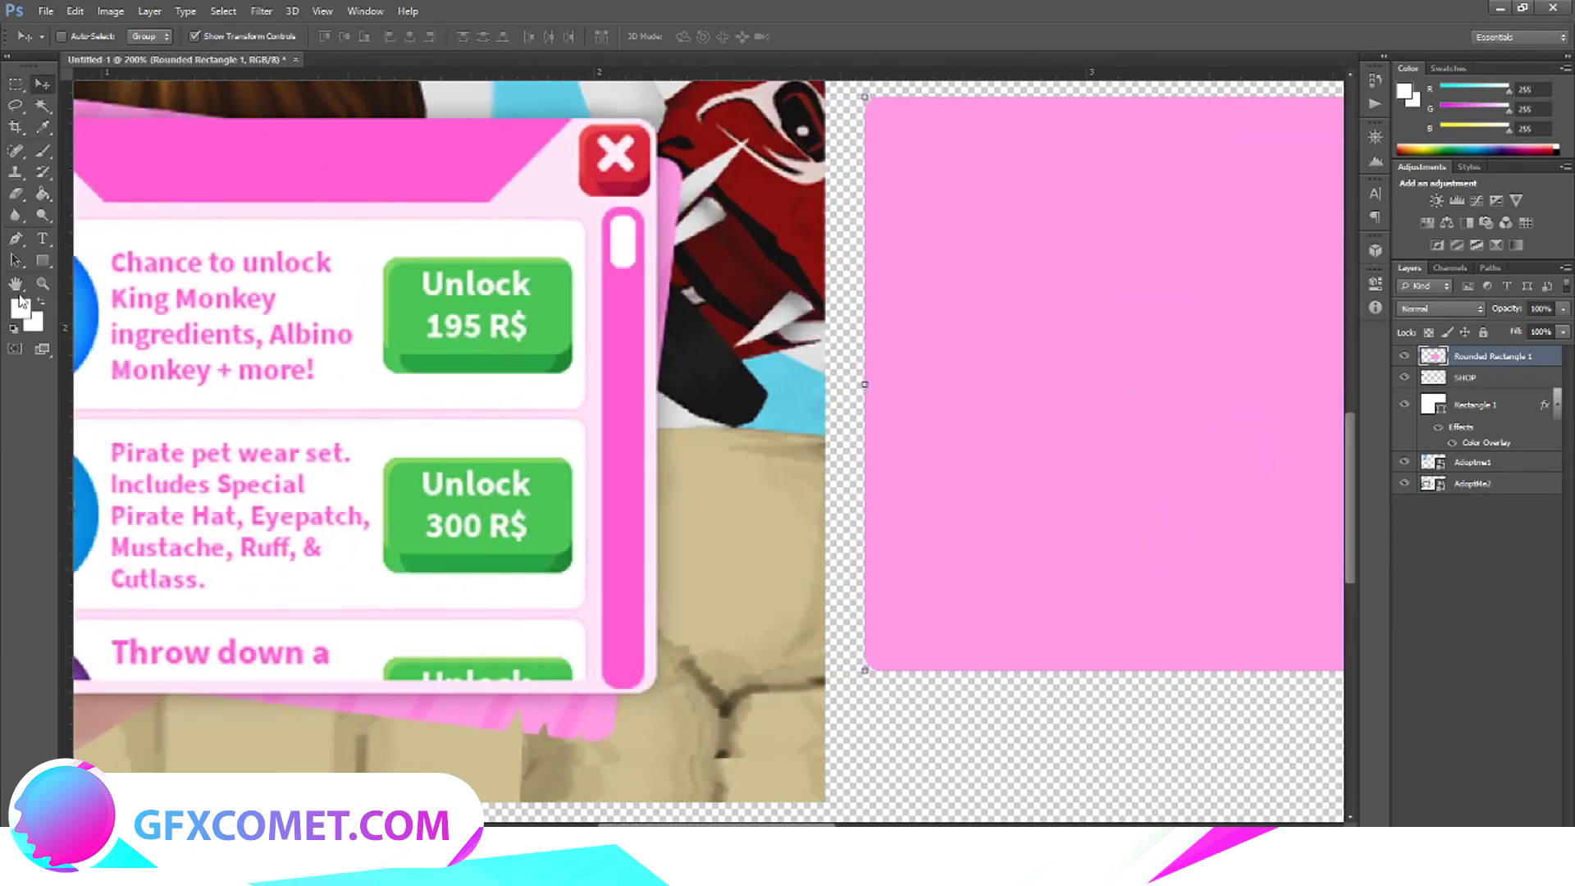
{"action": "left_click", "coordinate": [43, 260]}
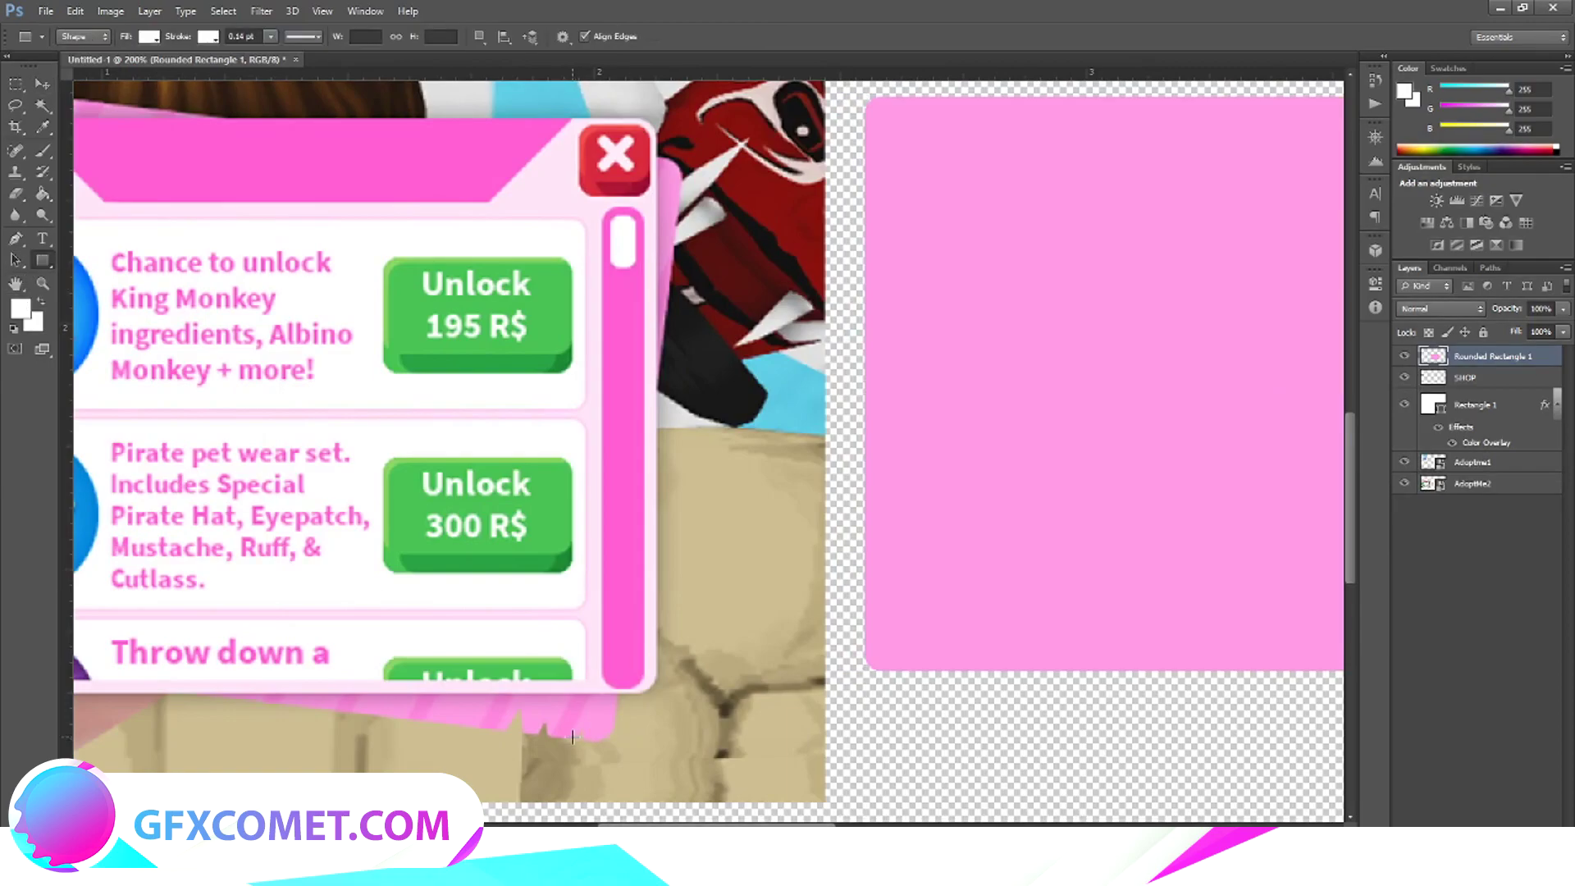
{"action": "mouse_move", "coordinate": [570, 739]}
{"action": "left_mouse_down"}
{"action": "mouse_move", "coordinate": [551, 659]}
{"action": "mouse_move", "coordinate": [1384, 648]}
{"action": "mouse_move", "coordinate": [1092, 632]}
{"action": "mouse_move", "coordinate": [1092, 129]}
{"action": "left_mouse_up"}
{"action": "left_click", "coordinate": [43, 84]}
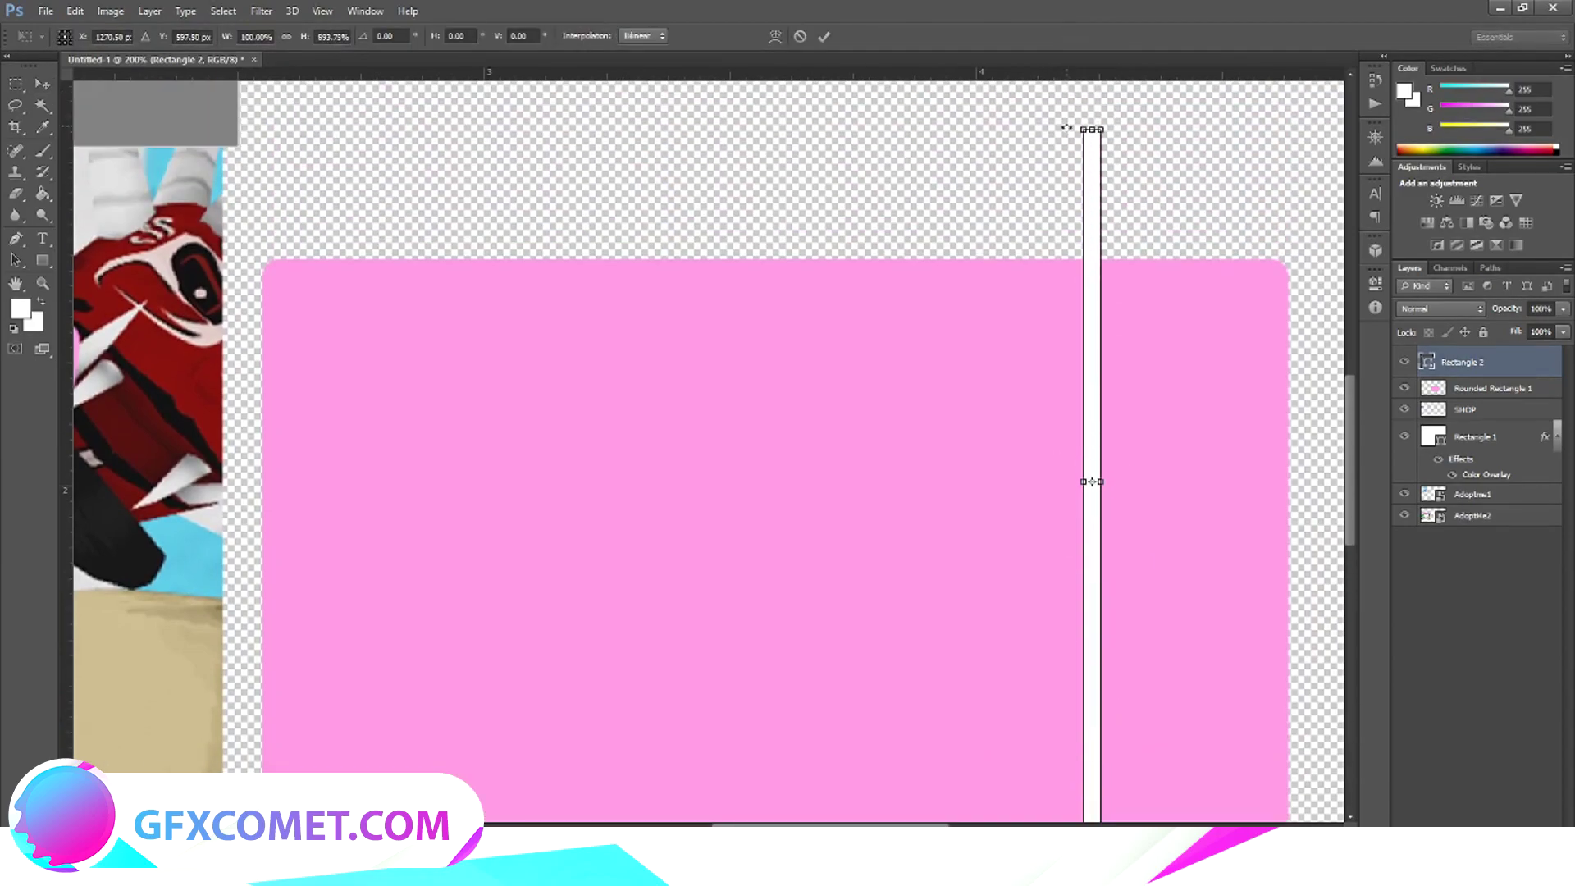
Tilt the long white strip about 7.7° and place it across the panel near its right edge.
{"action": "scroll", "coordinate": [1092, 574], "scroll_direction": "down", "scroll_amount": 3}
{"action": "left_click_drag", "start_coordinate": [1093, 613], "coordinate": [1092, 630]}
{"action": "scroll", "coordinate": [1092, 628], "scroll_direction": "down", "scroll_amount": 1}
{"action": "scroll", "coordinate": [1087, 623], "scroll_direction": "left", "scroll_amount": 3}
{"action": "scroll", "coordinate": [1066, 619], "scroll_direction": "right", "scroll_amount": 4}
{"action": "left_click_drag", "start_coordinate": [958, 601], "coordinate": [907, 599]}
{"action": "left_click_drag", "start_coordinate": [904, 559], "coordinate": [999, 558]}
{"action": "scroll", "coordinate": [1017, 549], "scroll_direction": "up", "scroll_amount": 4}
{"action": "left_click_drag", "start_coordinate": [1034, 523], "coordinate": [1009, 555]}
{"action": "left_click", "coordinate": [43, 84]}
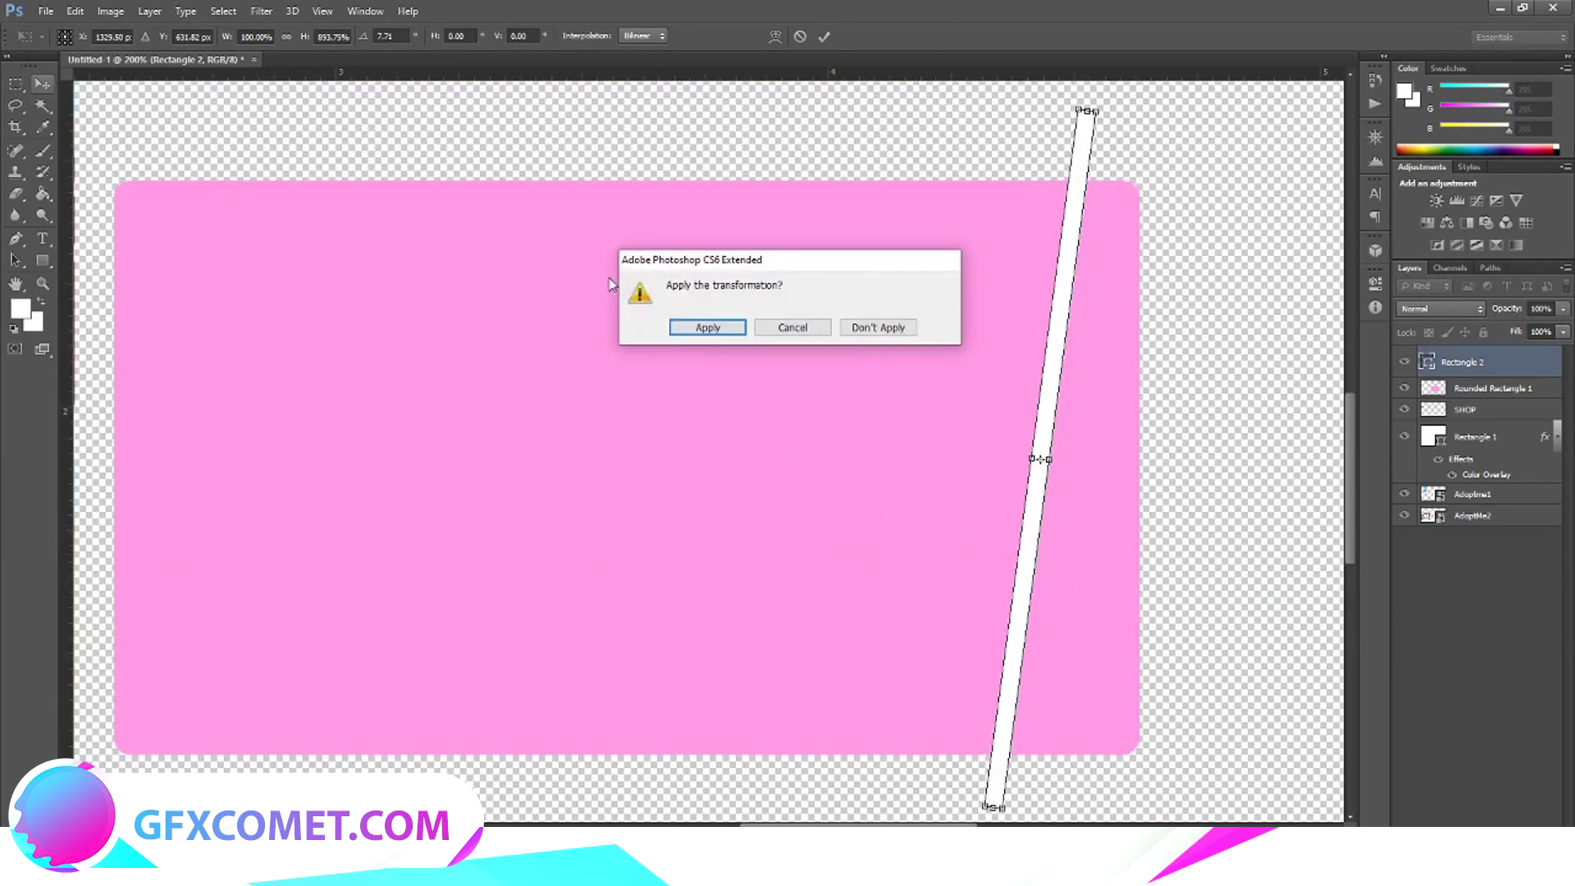
{"action": "left_click", "coordinate": [706, 327]}
Rotate the strip back by about 3.5°, shift it closer to the panel's right edge, and clip it to the pink panel.
{"action": "scroll", "coordinate": [1123, 603], "scroll_direction": "down", "scroll_amount": 5}
{"action": "left_click_drag", "start_coordinate": [1122, 603], "coordinate": [1146, 598]}
{"action": "scroll", "coordinate": [1066, 574], "scroll_direction": "up", "scroll_amount": 2}
{"action": "left_click_drag", "start_coordinate": [1037, 564], "coordinate": [1084, 543]}
{"action": "scroll", "coordinate": [1066, 532], "scroll_direction": "up", "scroll_amount": 3}
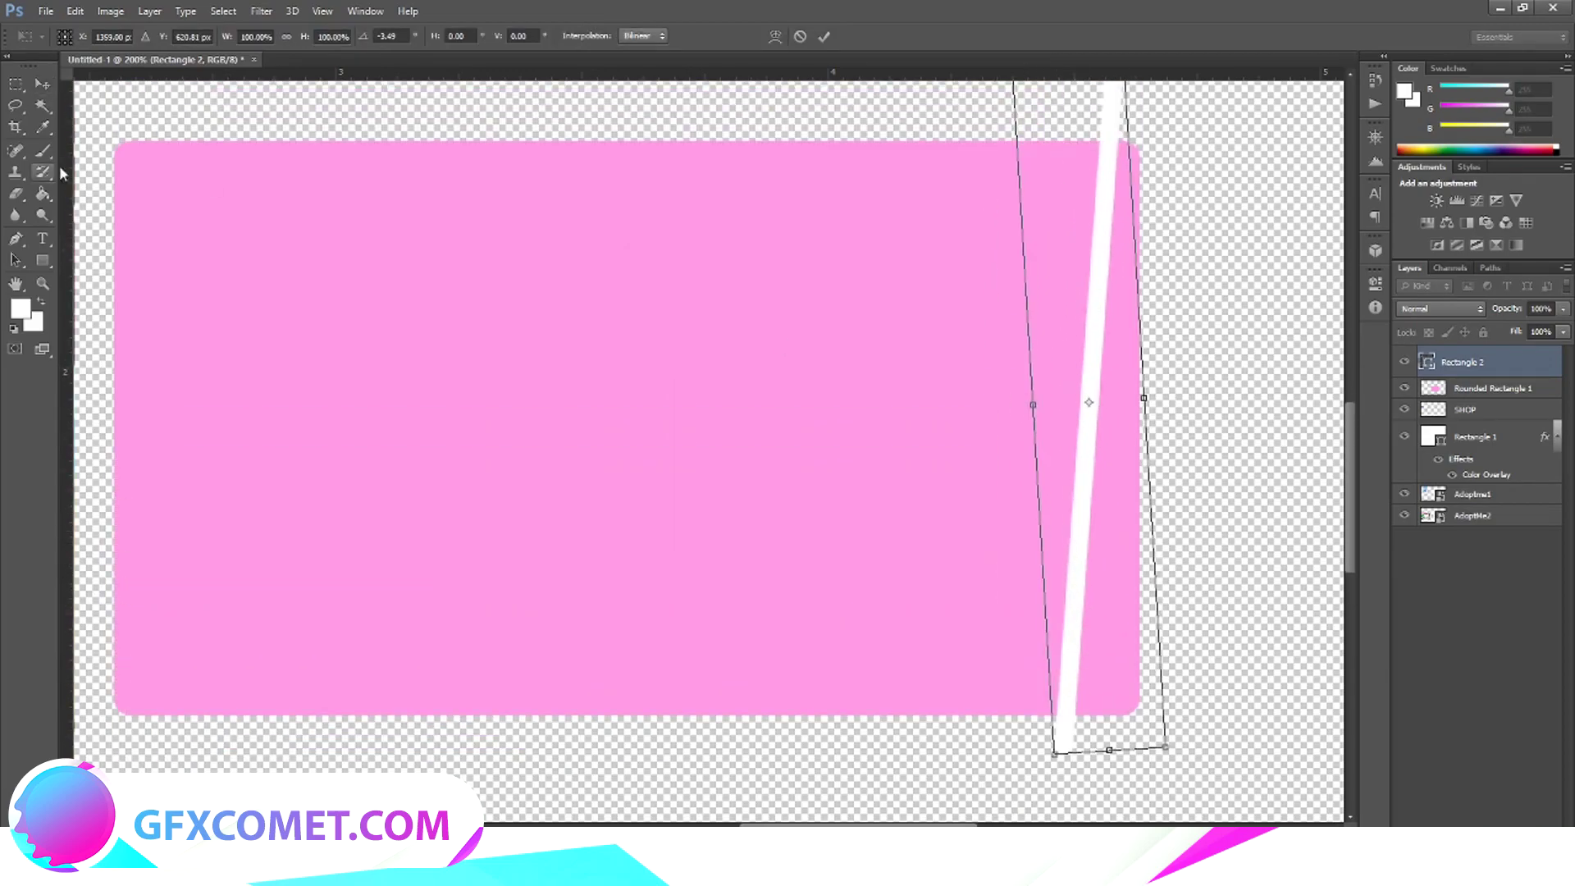
{"action": "left_click", "coordinate": [43, 85]}
{"action": "left_click", "coordinate": [706, 327]}
{"action": "left_click", "coordinate": [1432, 378], "text": "alt"}
Duplicate the clipped white strip and place the copy parallel to the original, a short gap to its left.
{"action": "right_click", "coordinate": [1522, 364]}
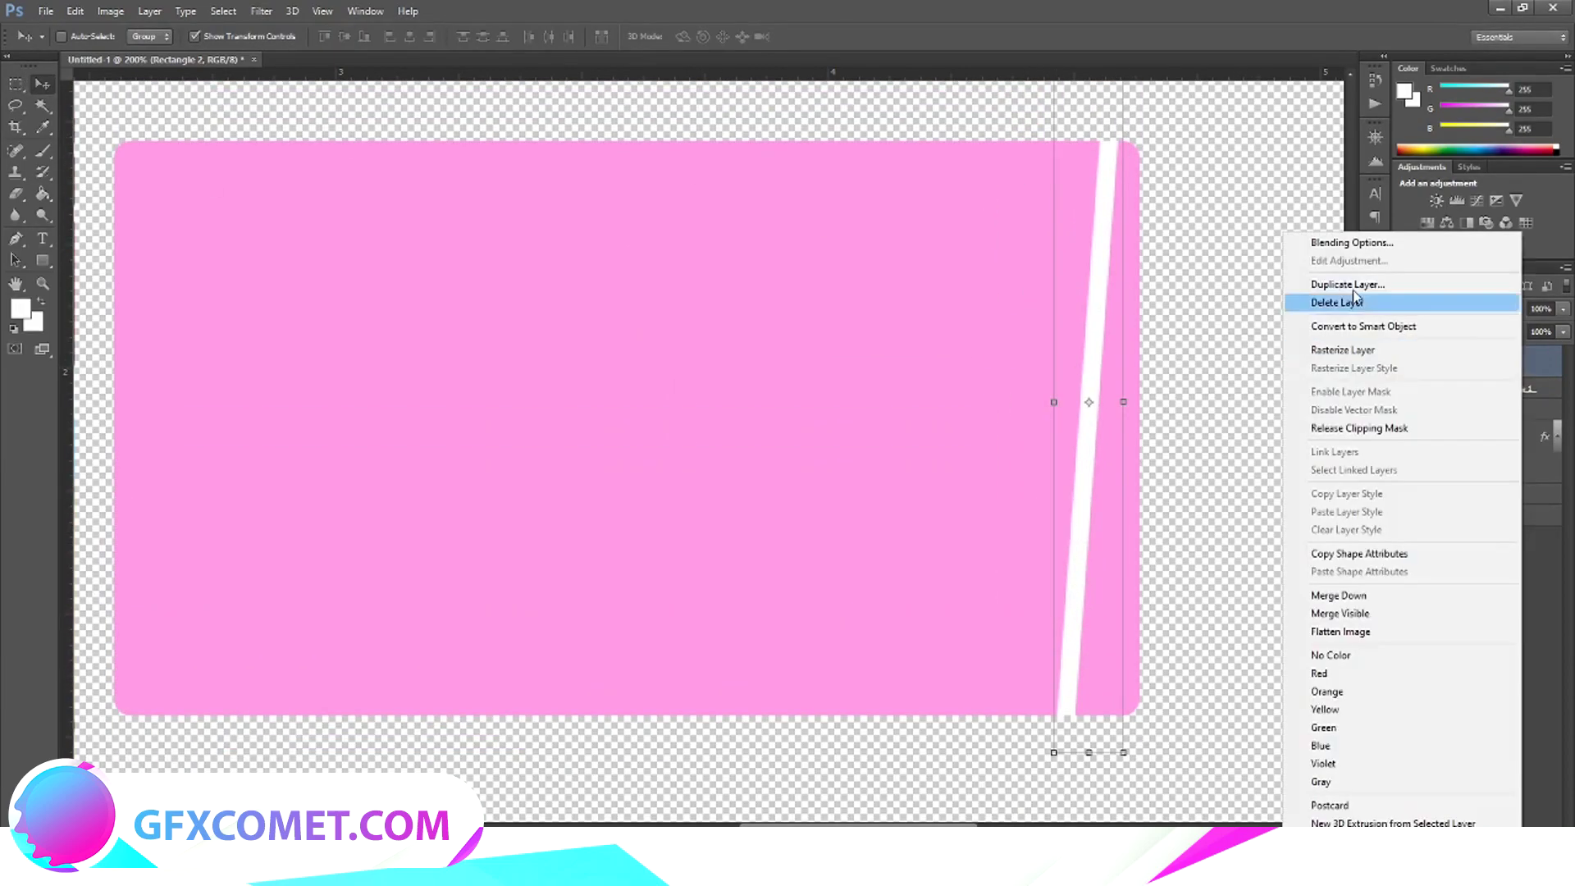
{"action": "left_click", "coordinate": [1352, 286]}
{"action": "key", "text": "Return"}
{"action": "left_click_drag", "start_coordinate": [1085, 514], "coordinate": [983, 514]}
{"action": "mouse_move", "coordinate": [820, 825]}
{"action": "left_mouse_down"}
{"action": "mouse_move", "coordinate": [687, 825]}
{"action": "mouse_move", "coordinate": [836, 825]}
{"action": "left_mouse_up"}
{"action": "left_click_drag", "start_coordinate": [909, 694], "coordinate": [931, 694]}
{"action": "key", "text": "ctrl+z"}
{"action": "left_click_drag", "start_coordinate": [919, 618], "coordinate": [950, 617]}
Duplicate the two white strips together and place the copies further left on the pink panel.
{"action": "left_click", "coordinate": [1511, 389], "text": "shift"}
{"action": "right_click", "coordinate": [1506, 383]}
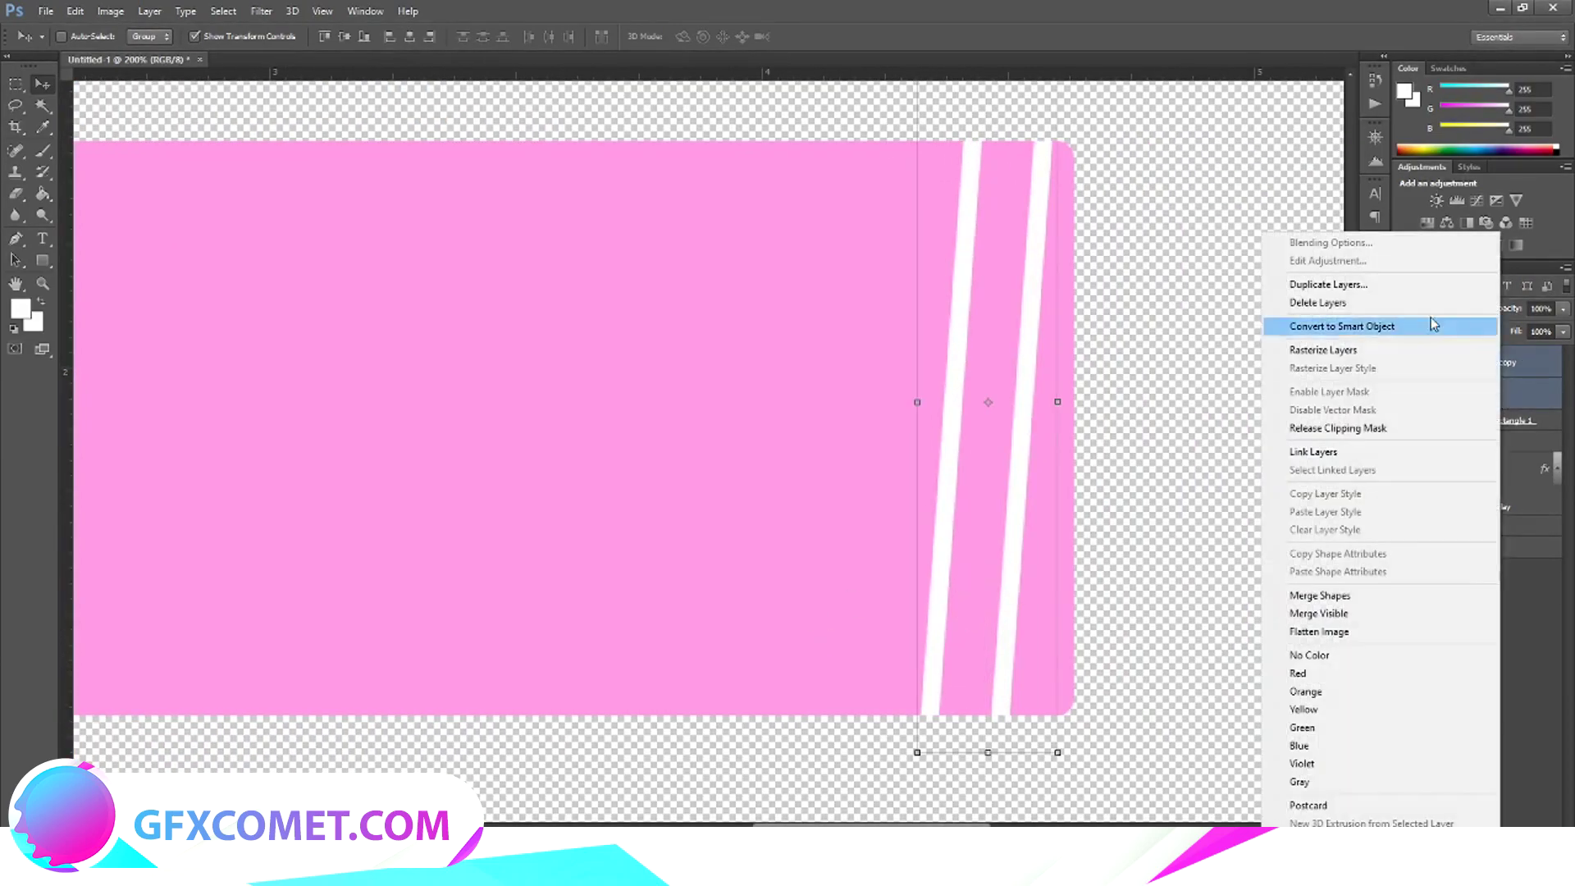
{"action": "left_click", "coordinate": [1394, 283]}
{"action": "key", "text": "Return"}
{"action": "left_click_drag", "start_coordinate": [973, 343], "coordinate": [617, 345]}
Duplicate the selected group of strips repeatedly, extending the evenly spaced stripe pattern leftward across the panel.
{"action": "left_click", "coordinate": [1500, 522], "text": "shift"}
{"action": "right_click", "coordinate": [1513, 362]}
{"action": "left_click", "coordinate": [1394, 284]}
{"action": "key", "text": "Return"}
{"action": "scroll", "coordinate": [616, 348], "scroll_direction": "left", "scroll_amount": 8}
{"action": "right_click", "coordinate": [1484, 393]}
{"action": "left_click", "coordinate": [1345, 301]}
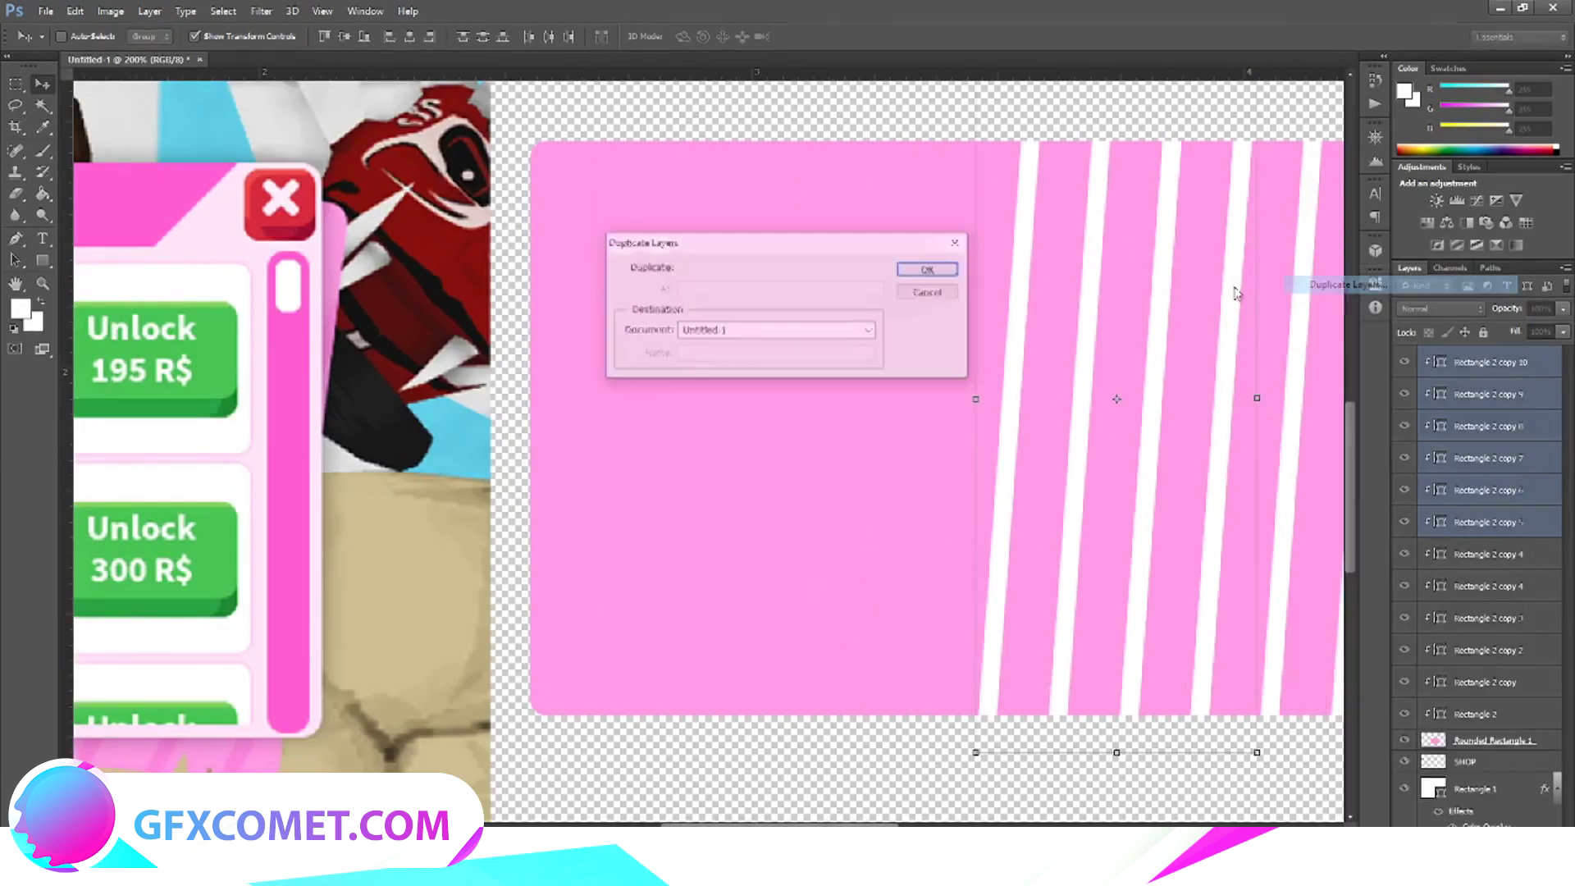
{"action": "key", "text": "Return"}
{"action": "left_click_drag", "start_coordinate": [996, 323], "coordinate": [697, 325]}
Duplicate the last group of strips once more, and place the copies so the stripes reach the panel's left edge.
{"action": "right_click", "coordinate": [1485, 394]}
{"action": "left_click", "coordinate": [1345, 302]}
{"action": "key", "text": "Return"}
{"action": "left_click_drag", "start_coordinate": [923, 380], "coordinate": [636, 380]}
{"action": "left_click", "coordinate": [18, 90]}
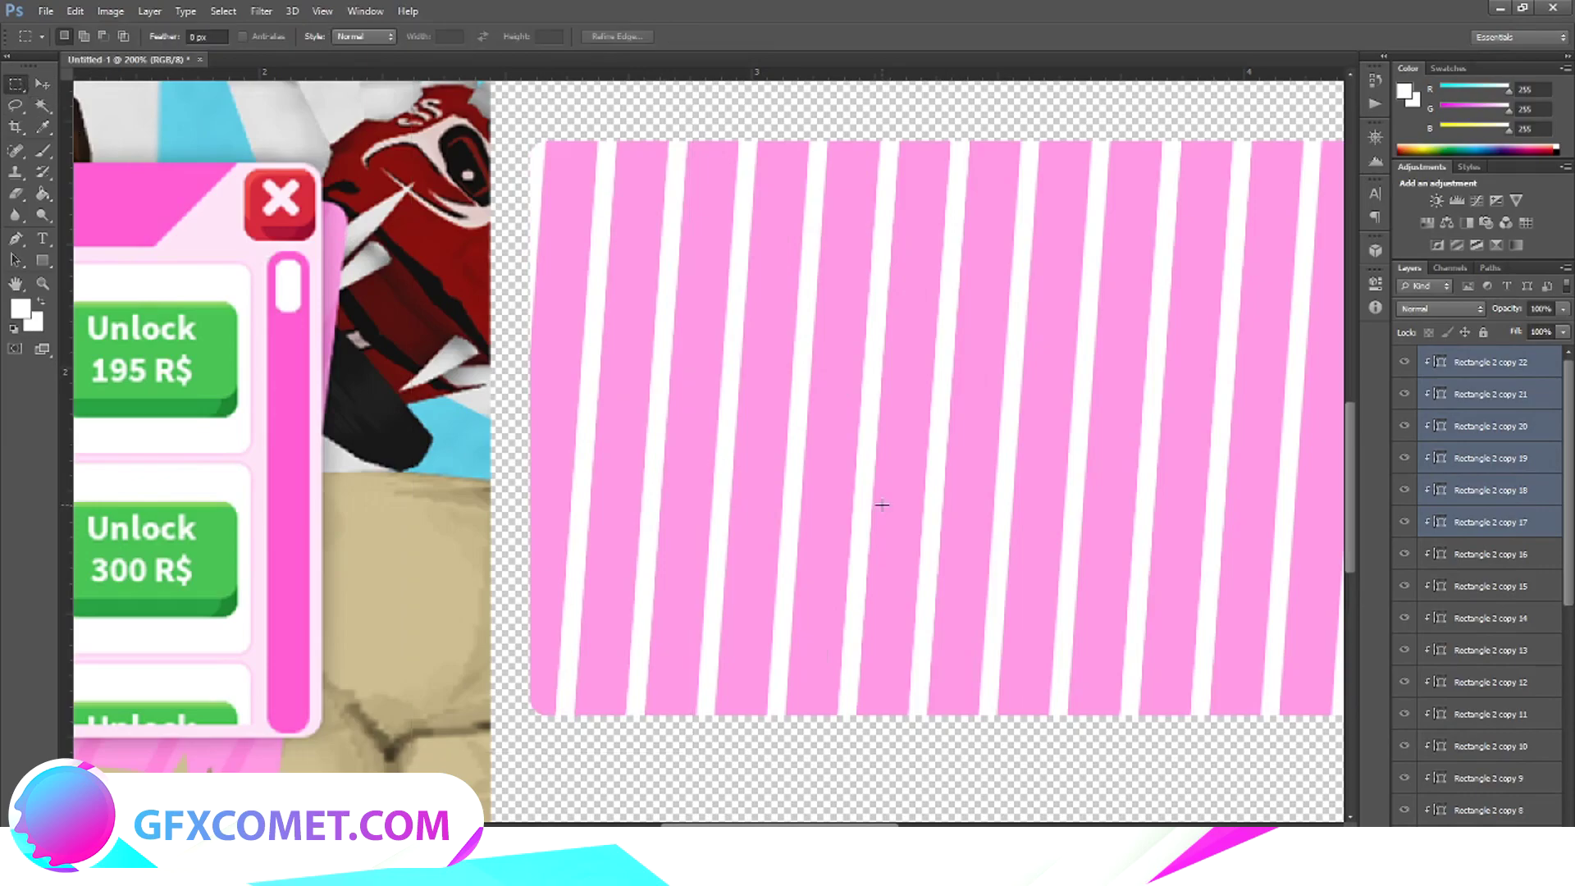
Select all the stripe layers from Rectangle 2 to Rectangle 2 copy 22 and merge their shapes into one layer.
{"action": "scroll", "coordinate": [1456, 668], "scroll_direction": "down", "scroll_amount": 10}
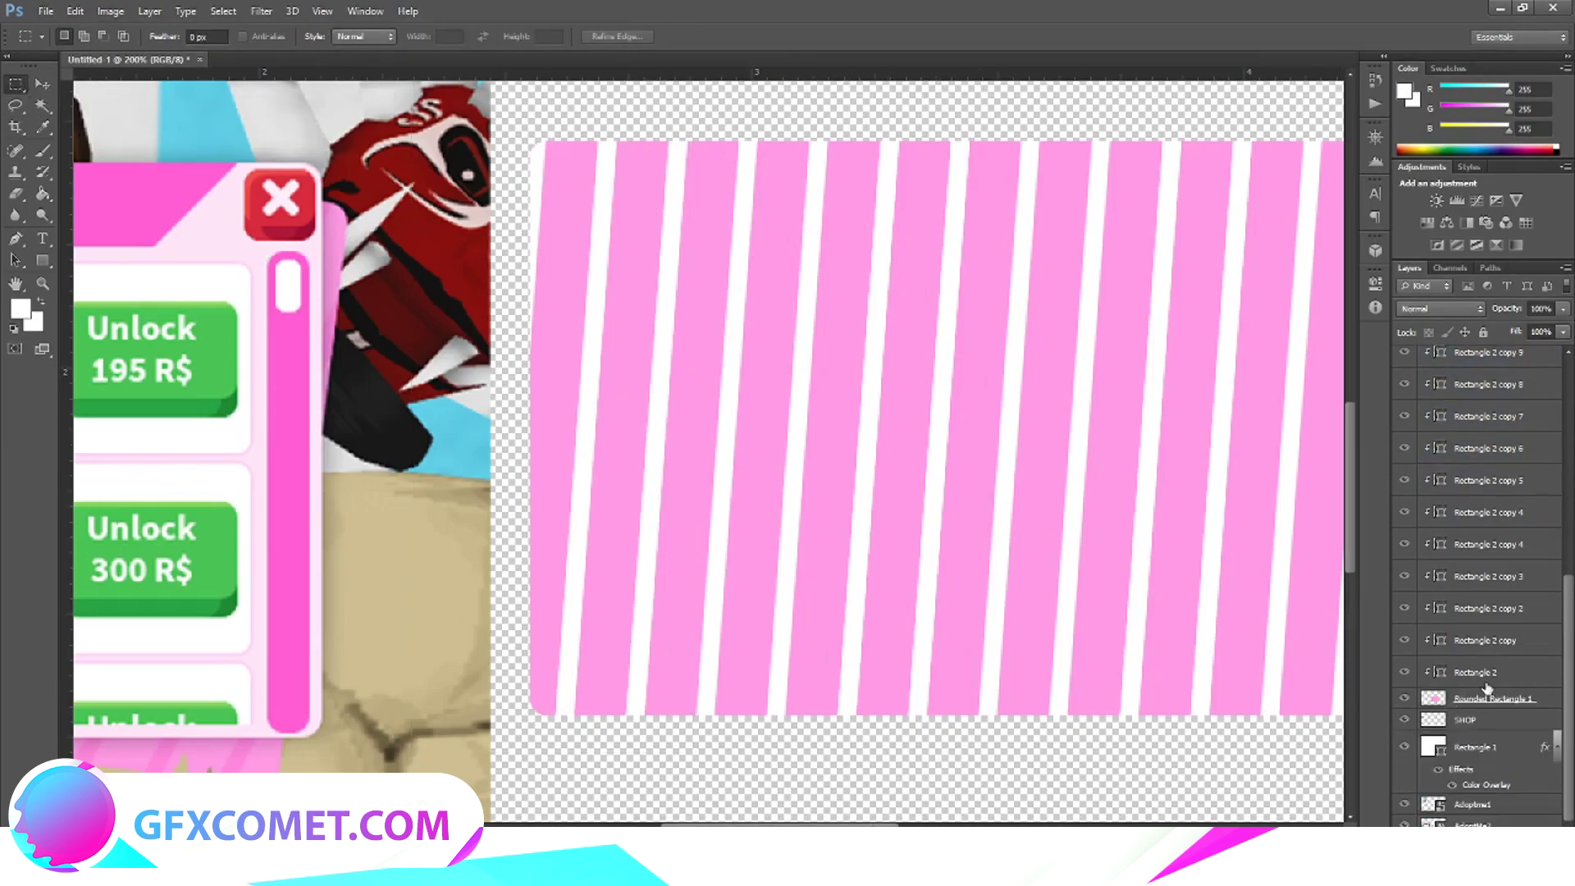
{"action": "left_click", "coordinate": [1490, 675]}
{"action": "scroll", "coordinate": [1491, 676], "scroll_direction": "up", "scroll_amount": 9}
{"action": "scroll", "coordinate": [1496, 467], "scroll_direction": "up", "scroll_amount": 1}
{"action": "left_click", "coordinate": [1489, 363], "text": "shift"}
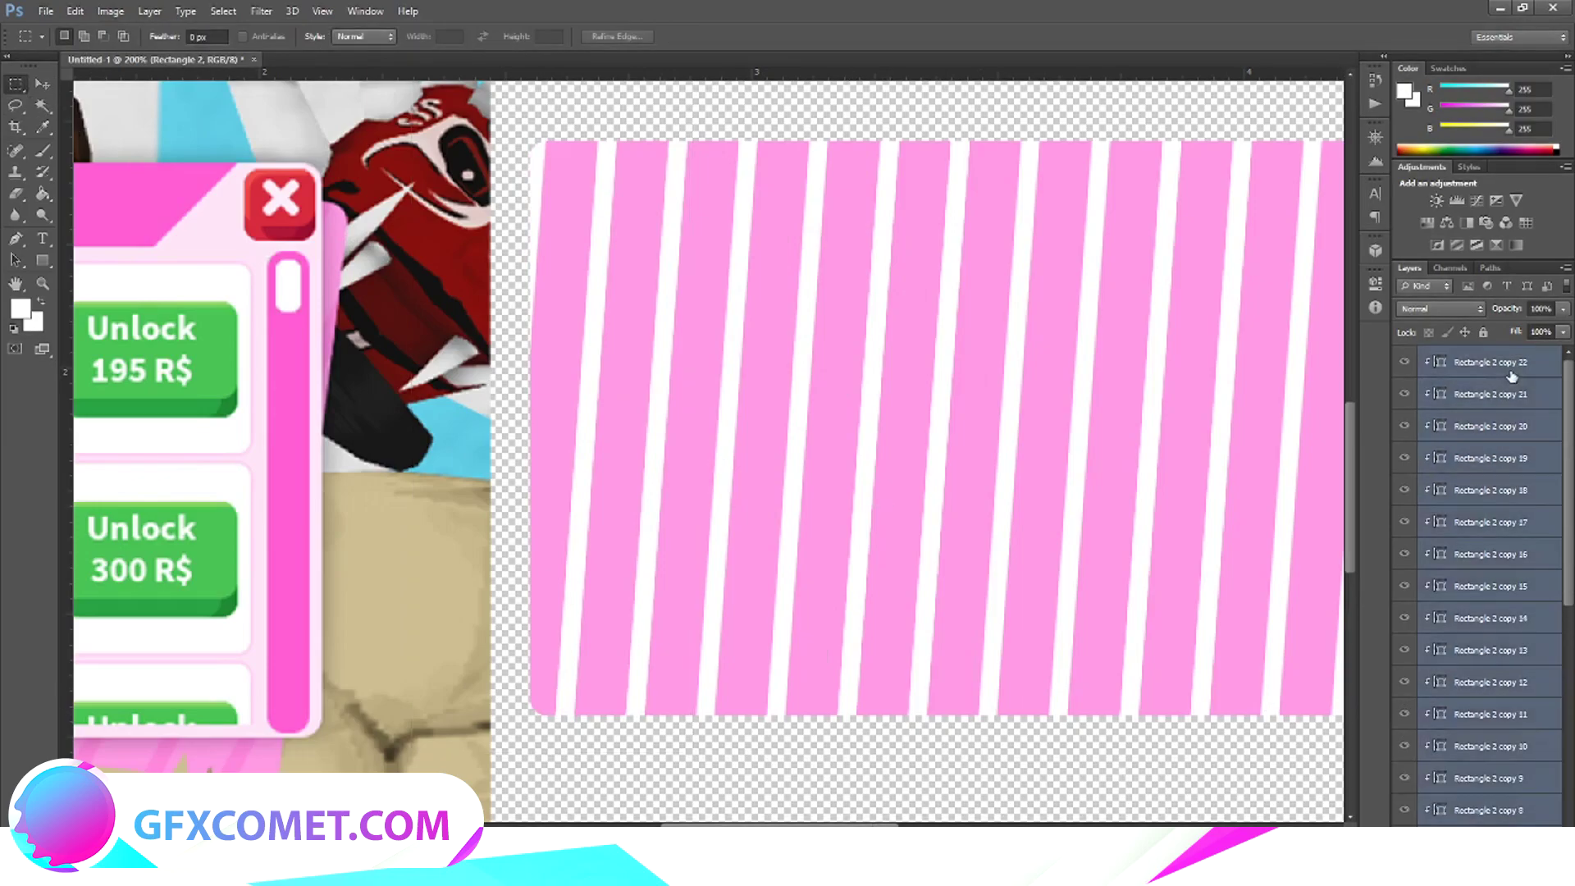
{"action": "right_click", "coordinate": [1507, 705]}
{"action": "left_click", "coordinate": [1377, 596]}
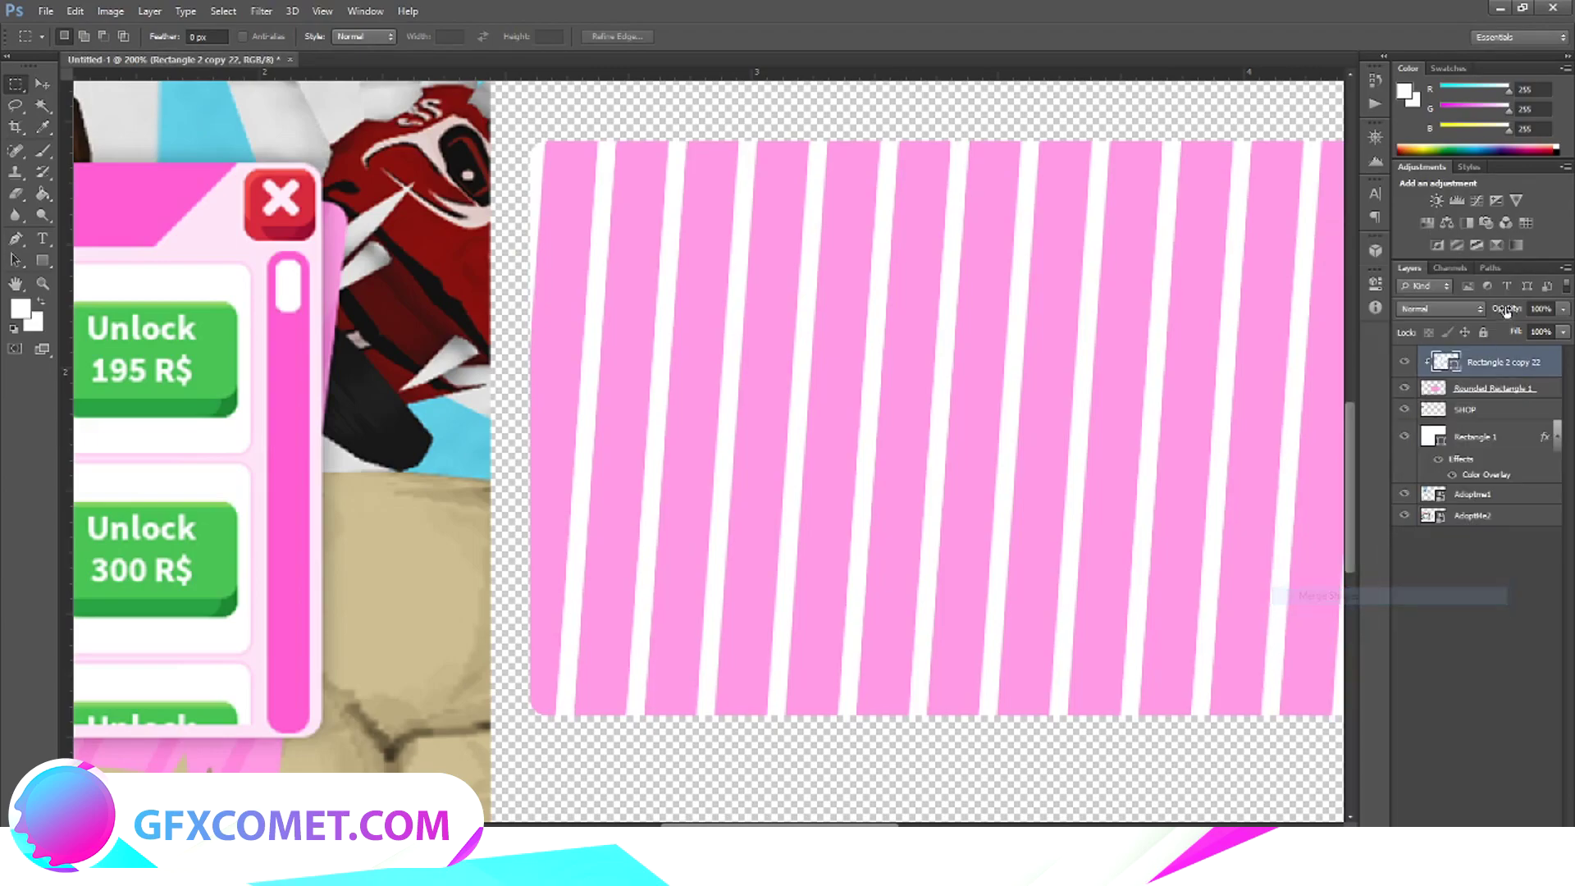
Apply a Color Overlay of #f381d4 sampled from the reference stripe to the merged stripes, and rasterize the layer style.
{"action": "right_click", "coordinate": [1479, 362]}
{"action": "left_click", "coordinate": [1380, 246]}
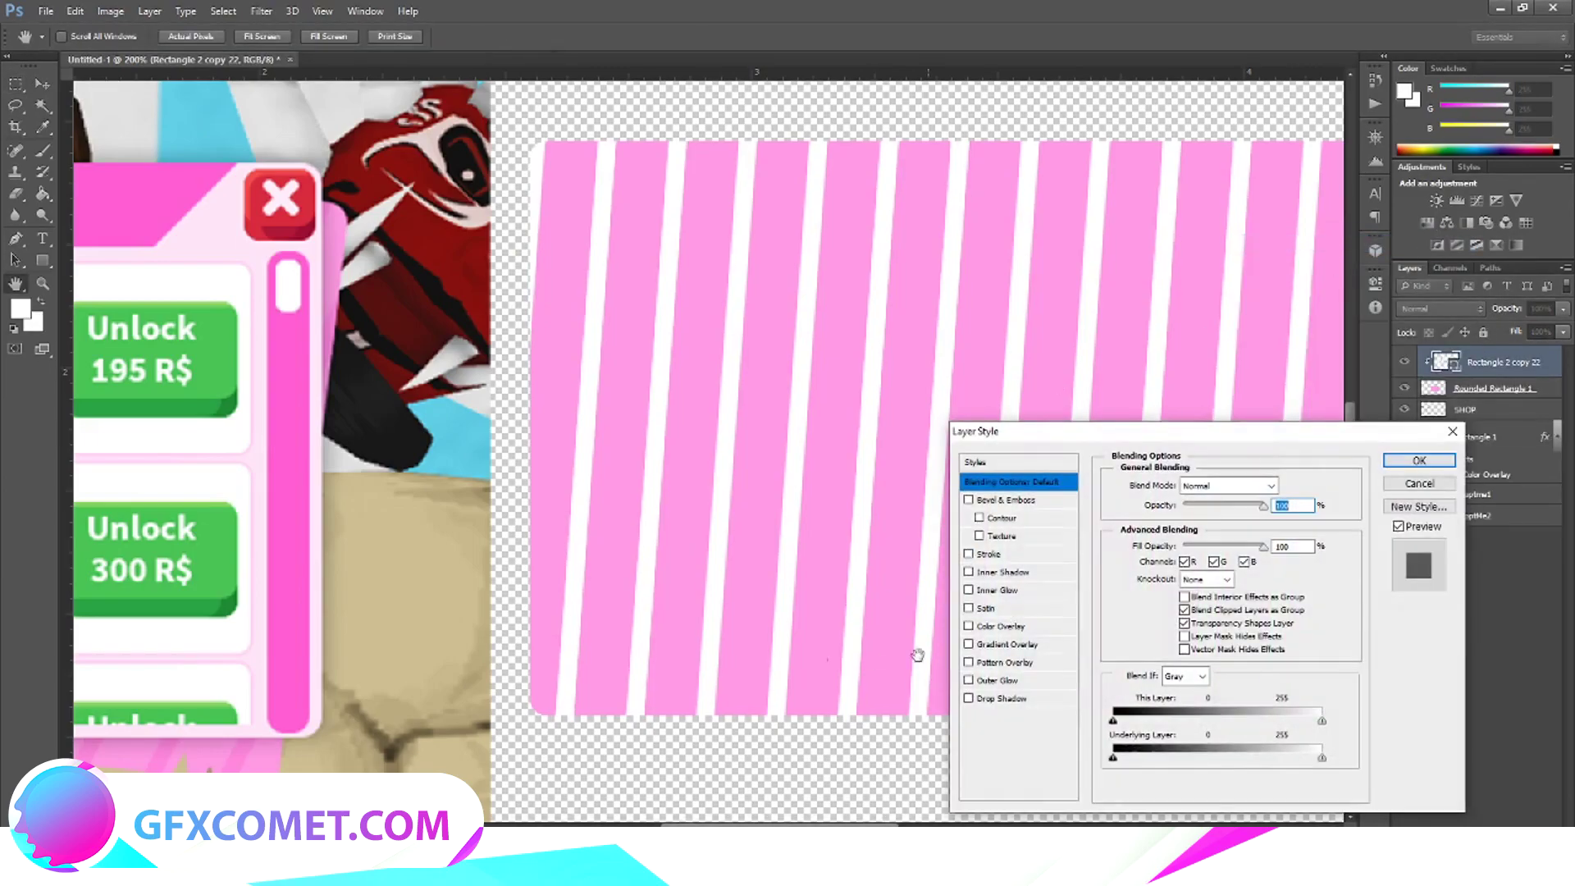
{"action": "left_click", "coordinate": [1001, 627]}
{"action": "left_click", "coordinate": [1286, 485]}
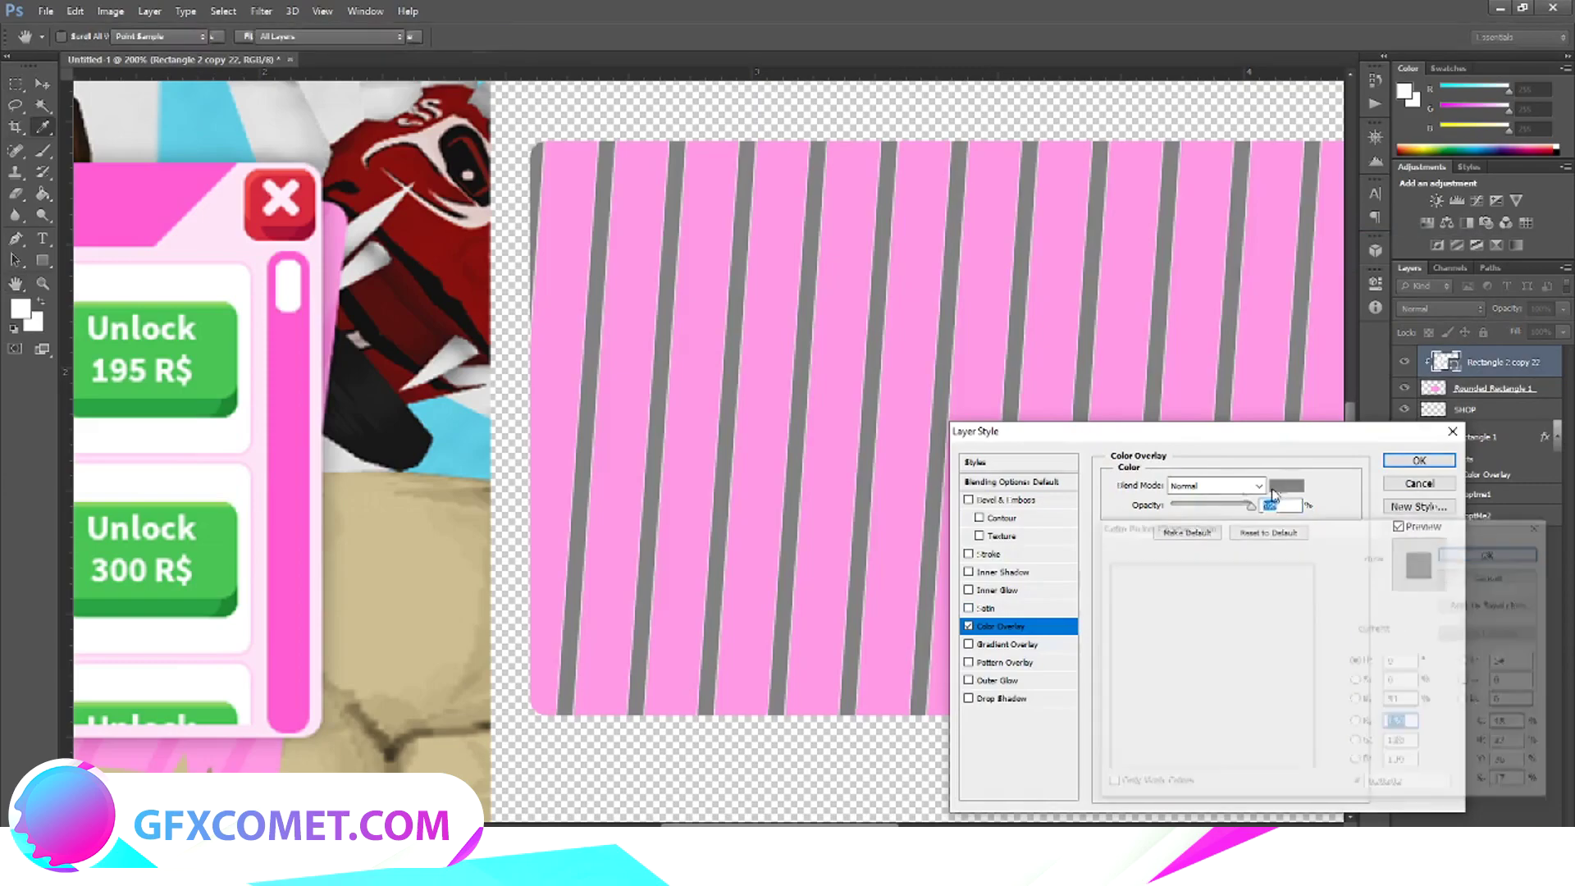
{"action": "left_click", "coordinate": [249, 743]}
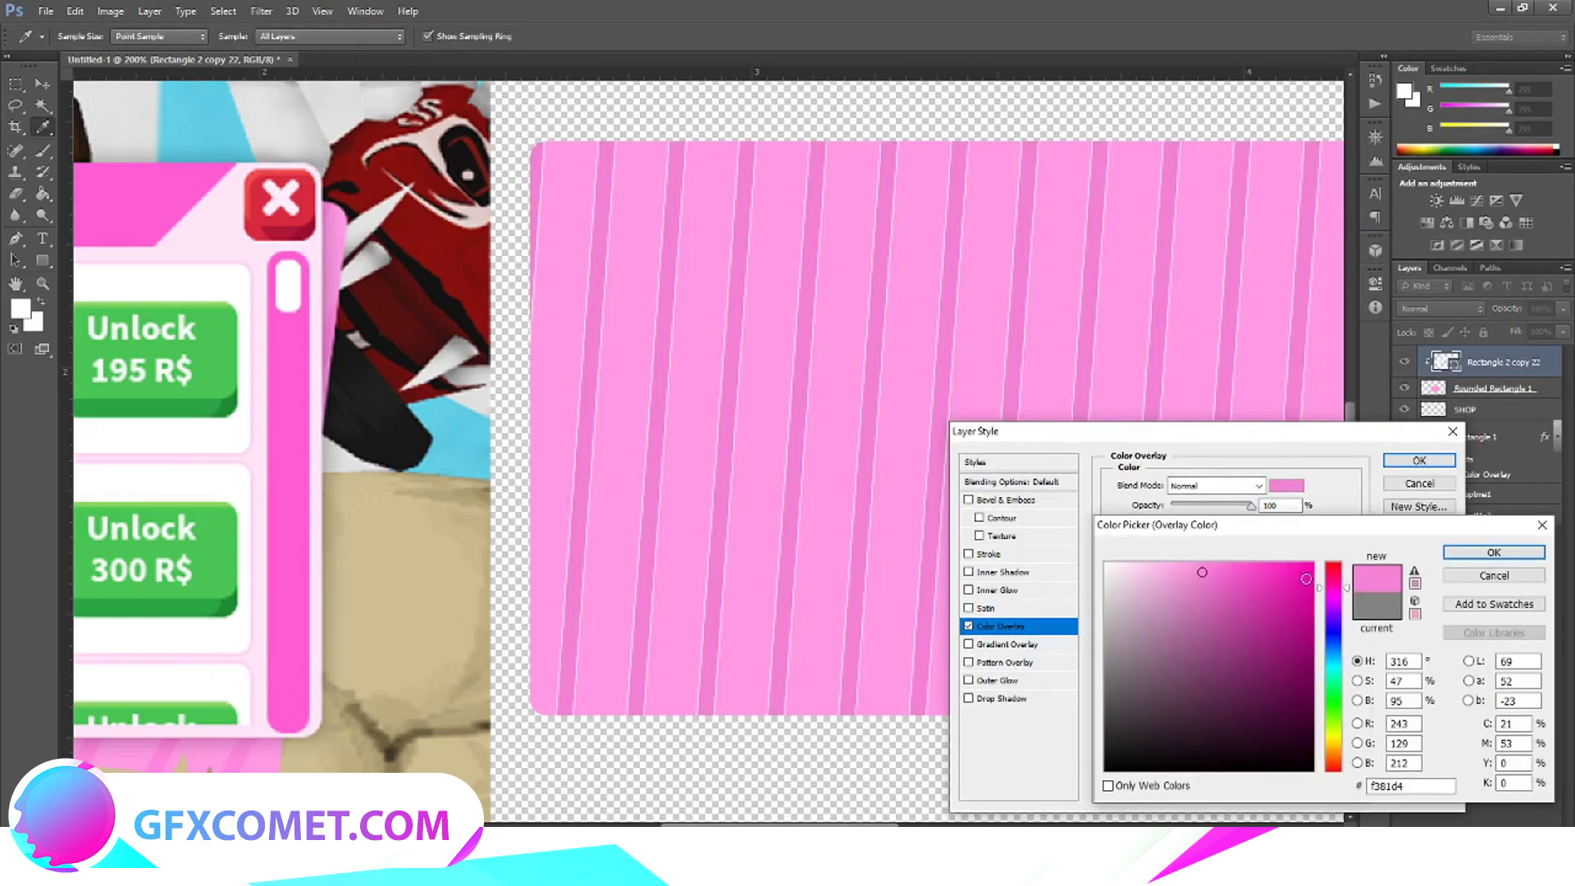
{"action": "left_click", "coordinate": [1492, 552]}
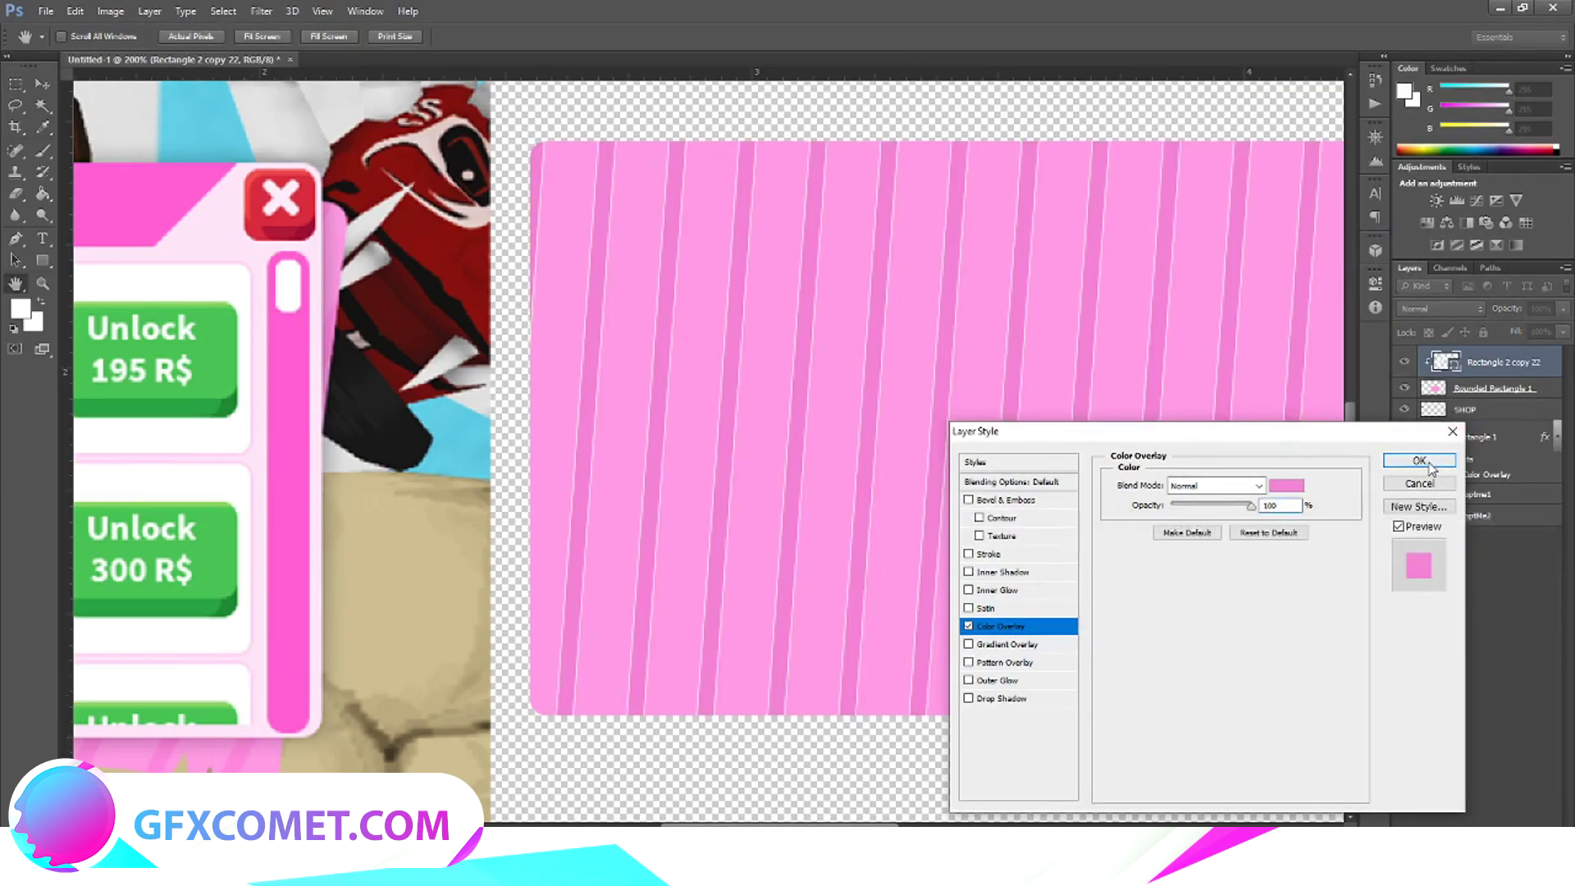
{"action": "left_click", "coordinate": [1420, 460]}
{"action": "right_click", "coordinate": [1489, 360]}
{"action": "left_click", "coordinate": [1334, 366]}
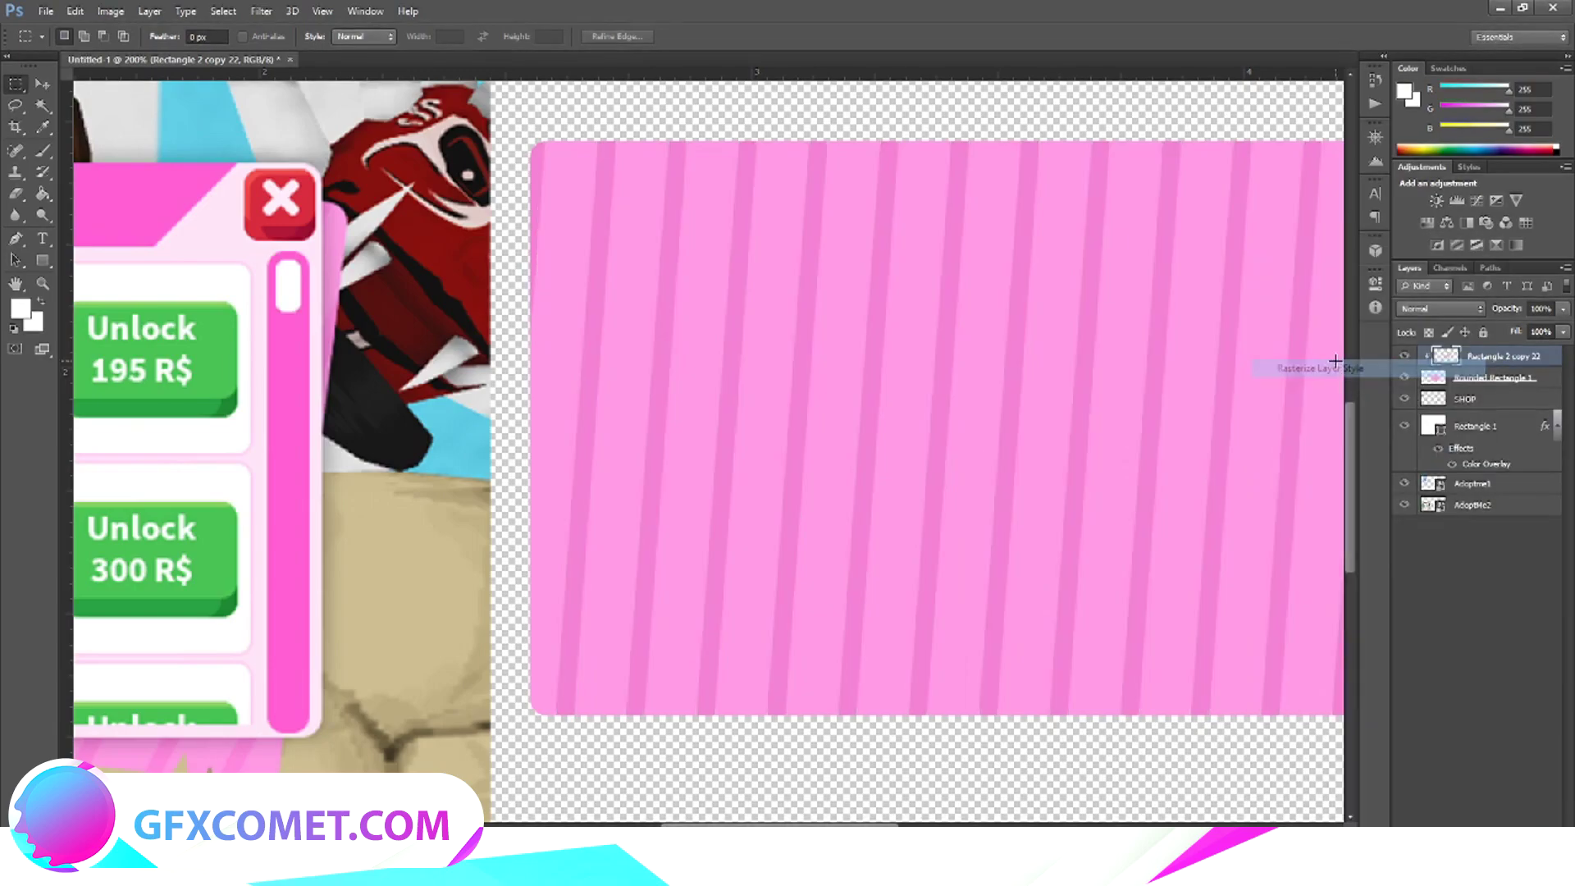
Compare the striped panel with the reference panel, examining the reference's torn lower edge near its right corner.
{"action": "scroll", "coordinate": [522, 542], "scroll_direction": "down", "scroll_amount": 1}
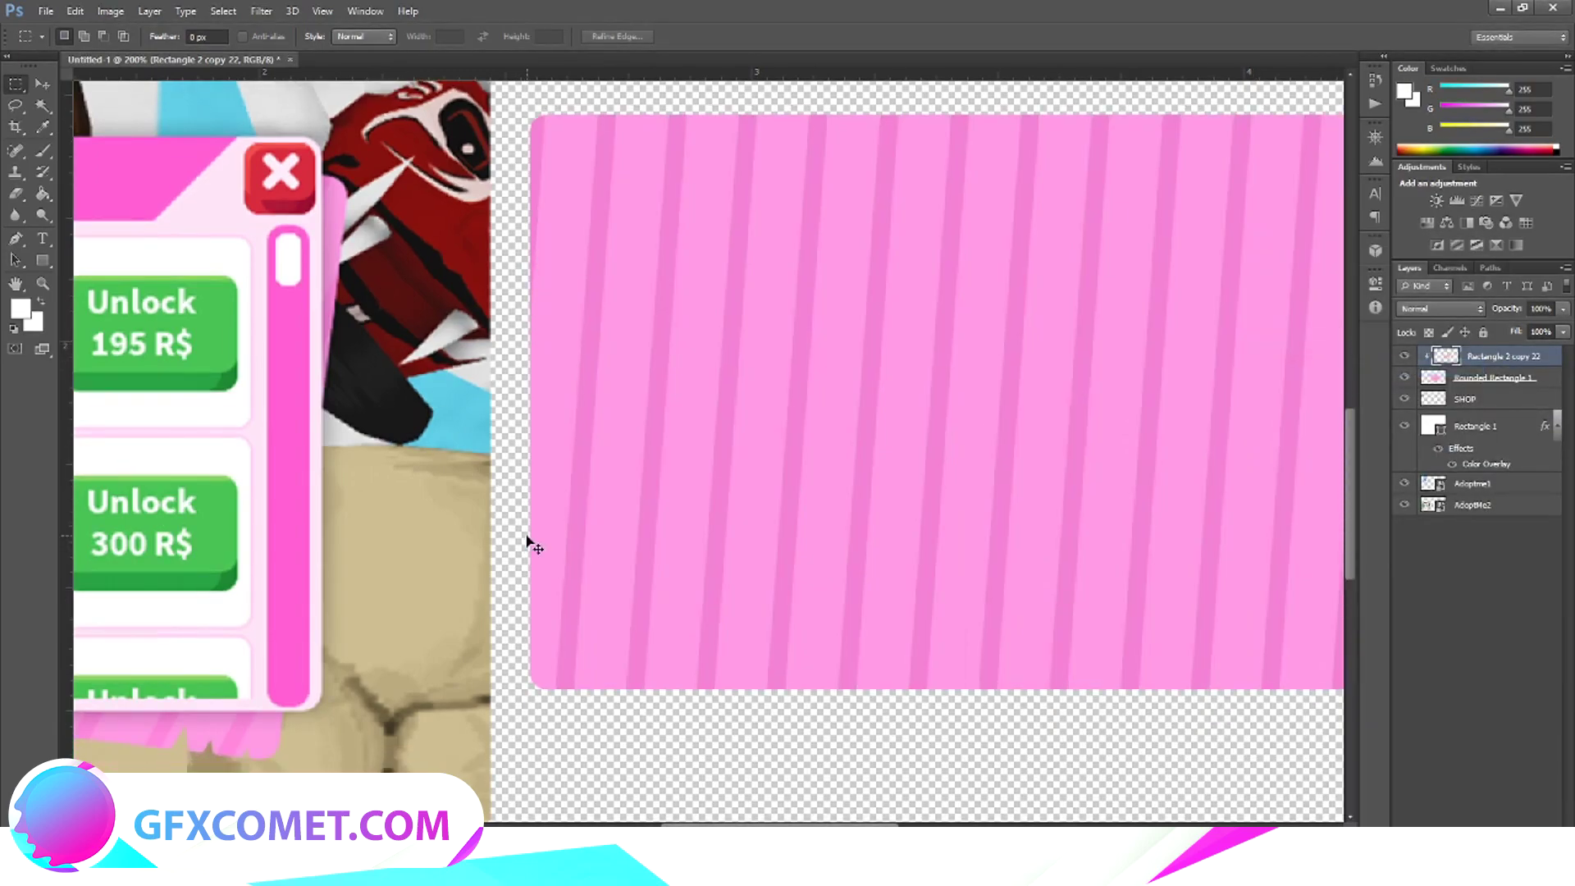
{"action": "key", "text": "ctrl+minus"}
{"action": "key", "text": "ctrl+minus"}
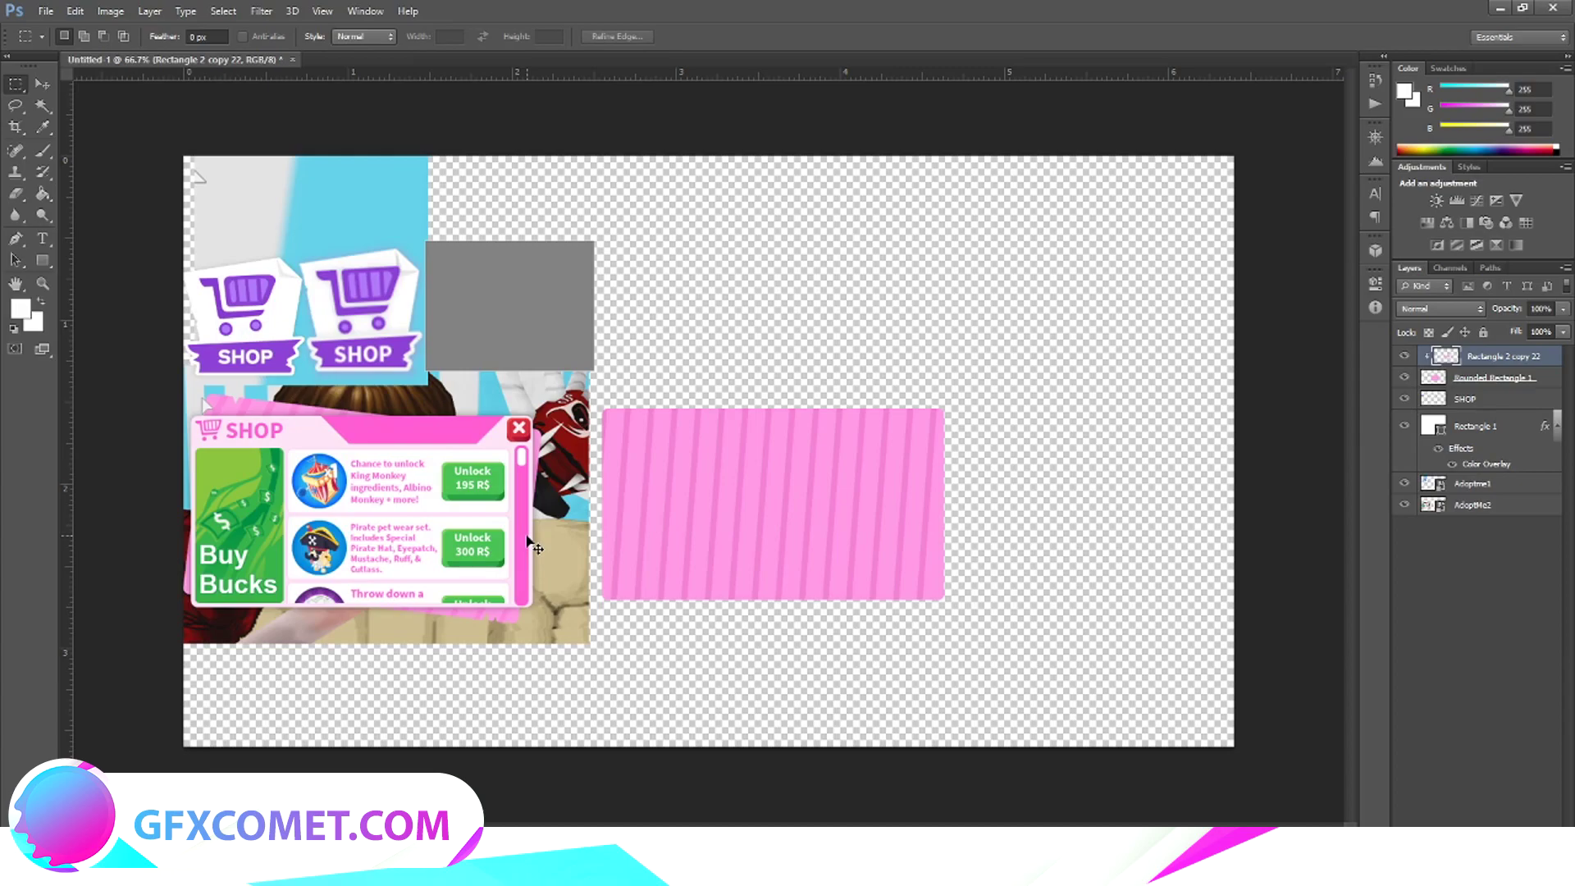
{"action": "key", "text": "ctrl+plus"}
{"action": "key", "text": "ctrl+plus"}
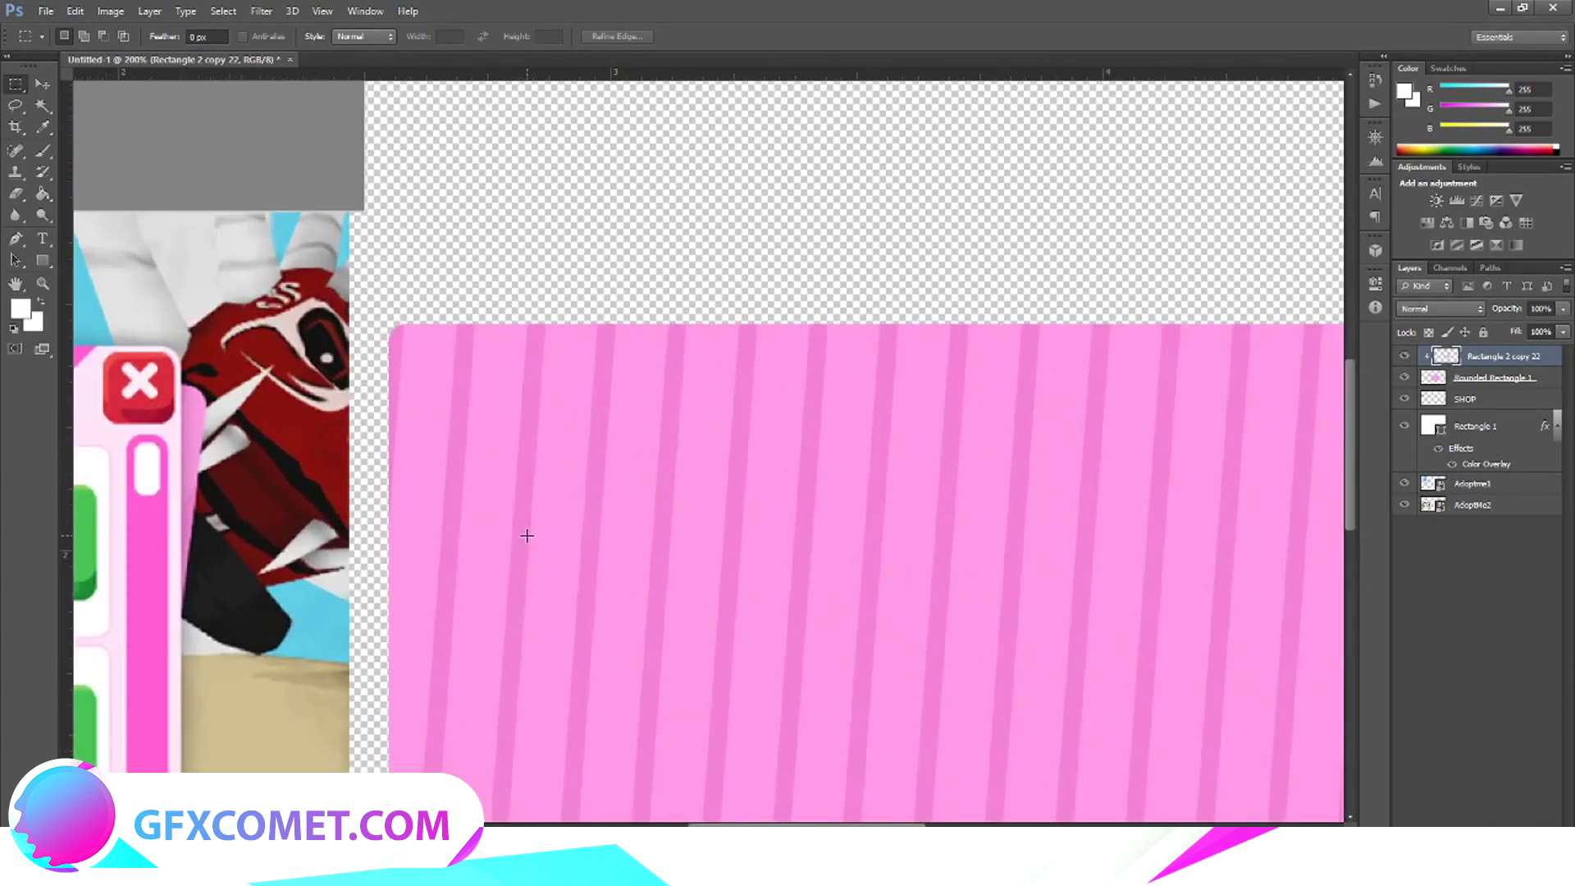
{"action": "scroll", "coordinate": [508, 549], "scroll_direction": "down", "scroll_amount": 5}
{"action": "scroll", "coordinate": [603, 697], "scroll_direction": "down", "scroll_amount": 1}
{"action": "scroll", "coordinate": [603, 697], "scroll_direction": "left", "scroll_amount": 5}
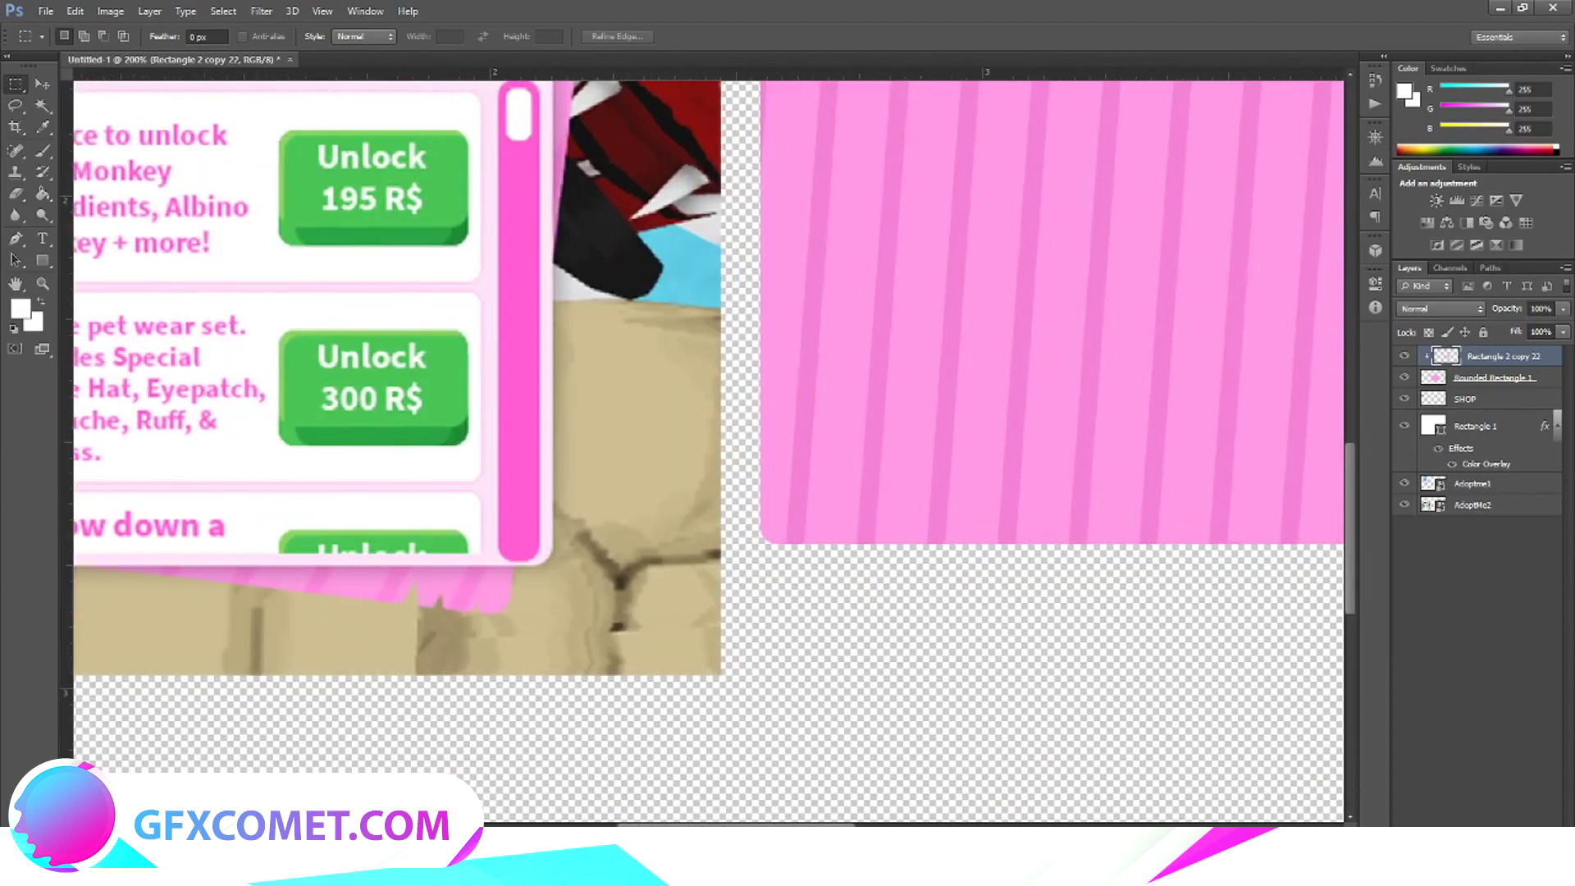
{"action": "scroll", "coordinate": [709, 452], "scroll_direction": "right", "scroll_amount": 1}
{"action": "scroll", "coordinate": [707, 374], "scroll_direction": "right", "scroll_amount": 10}
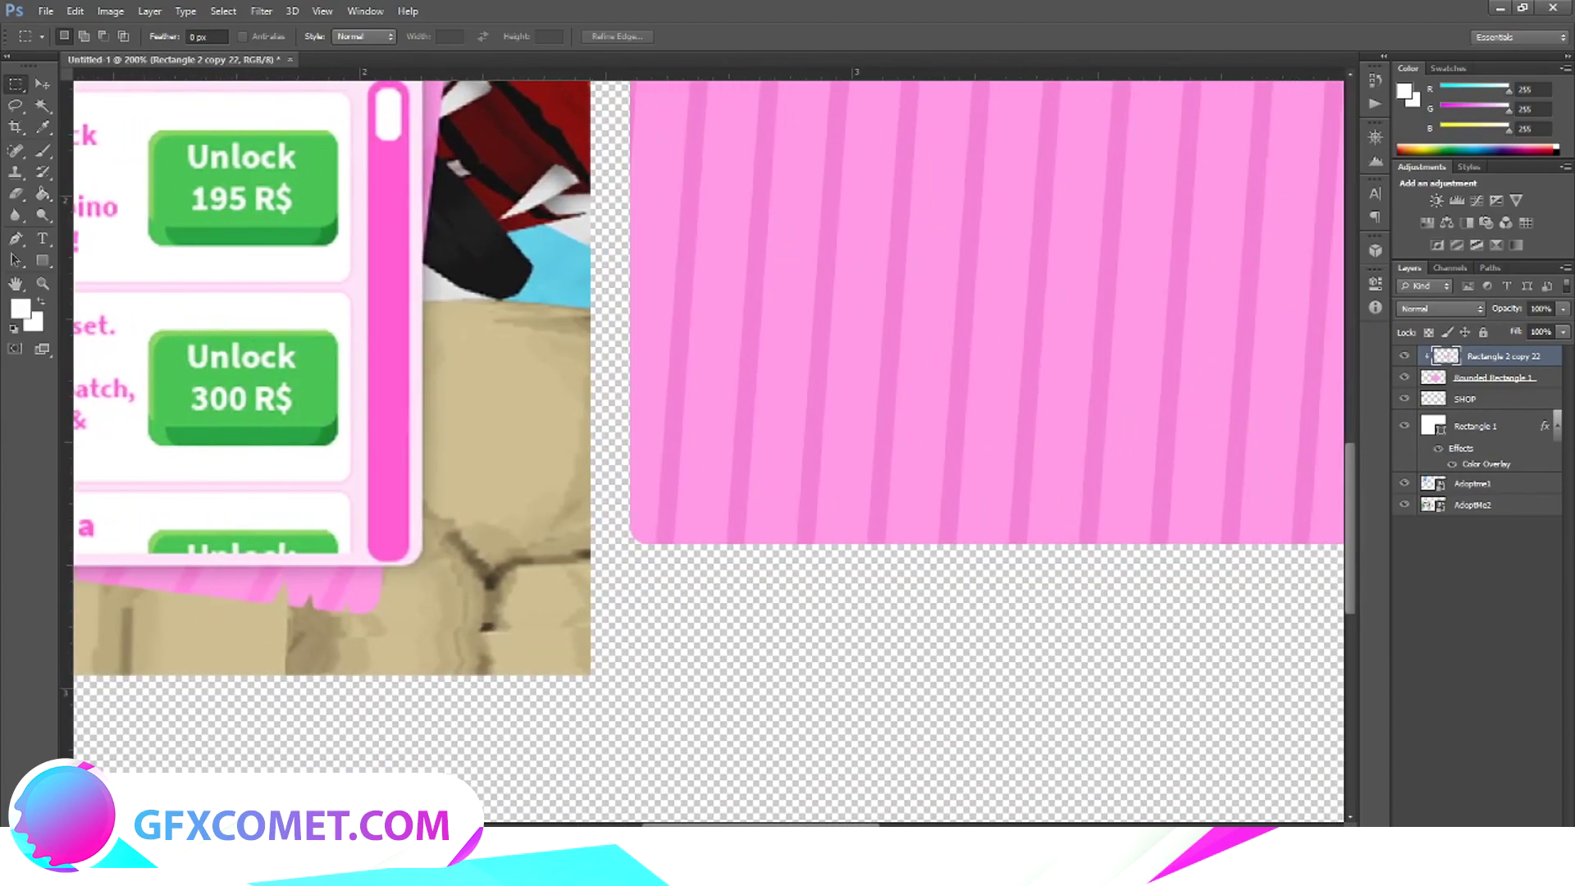
{"action": "scroll", "coordinate": [309, 386], "scroll_direction": "right", "scroll_amount": 5}
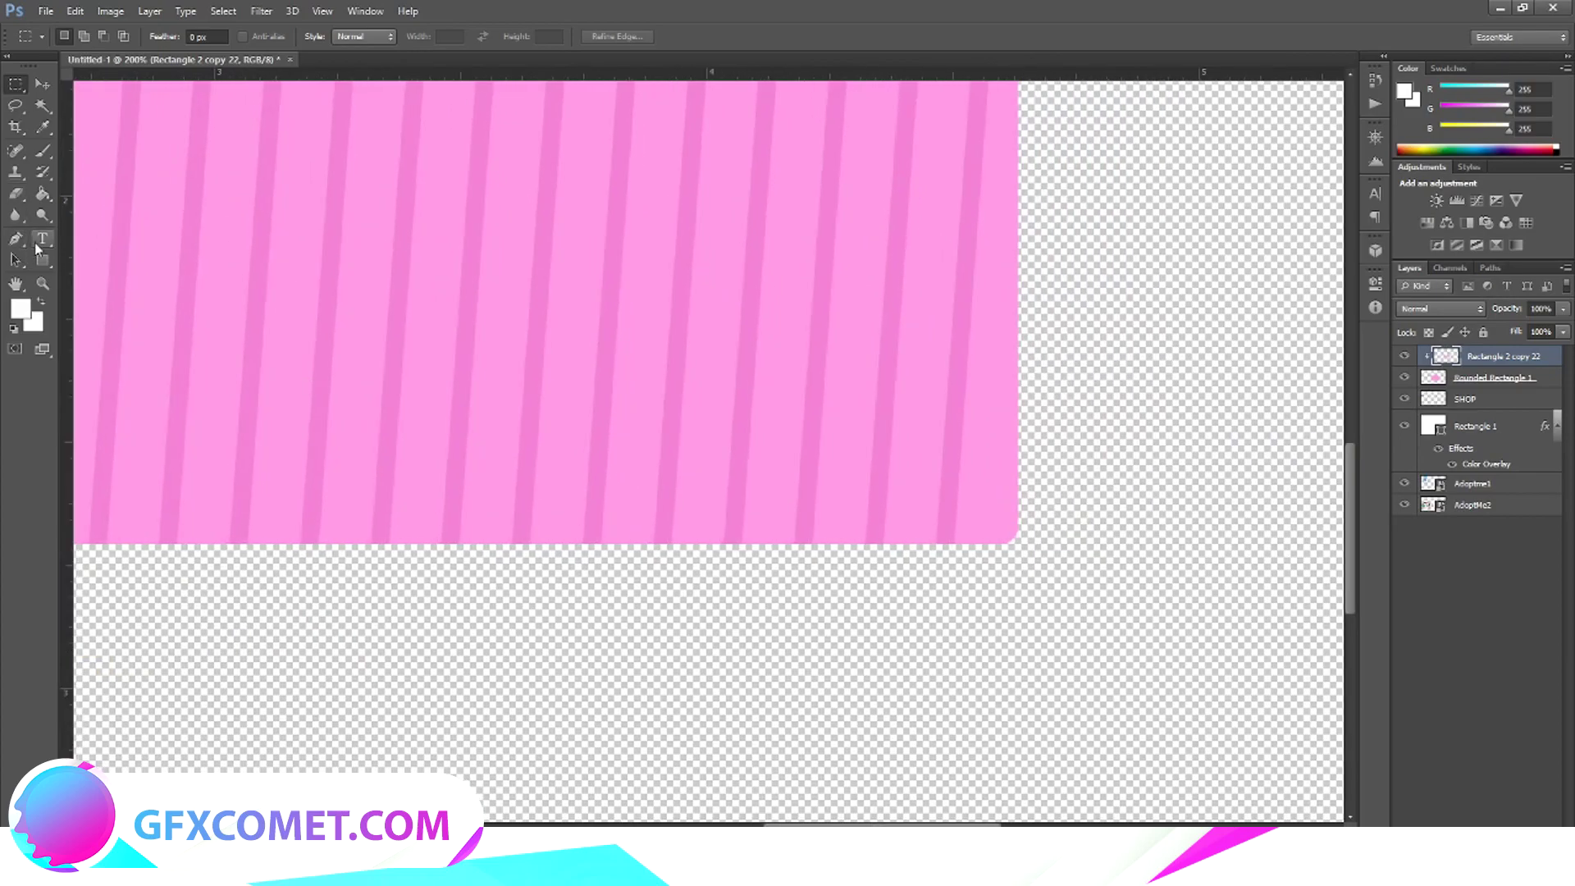
Draw a small white triangle with the Pen tool on the panel's lower edge near its right corner.
{"action": "key", "text": "p"}
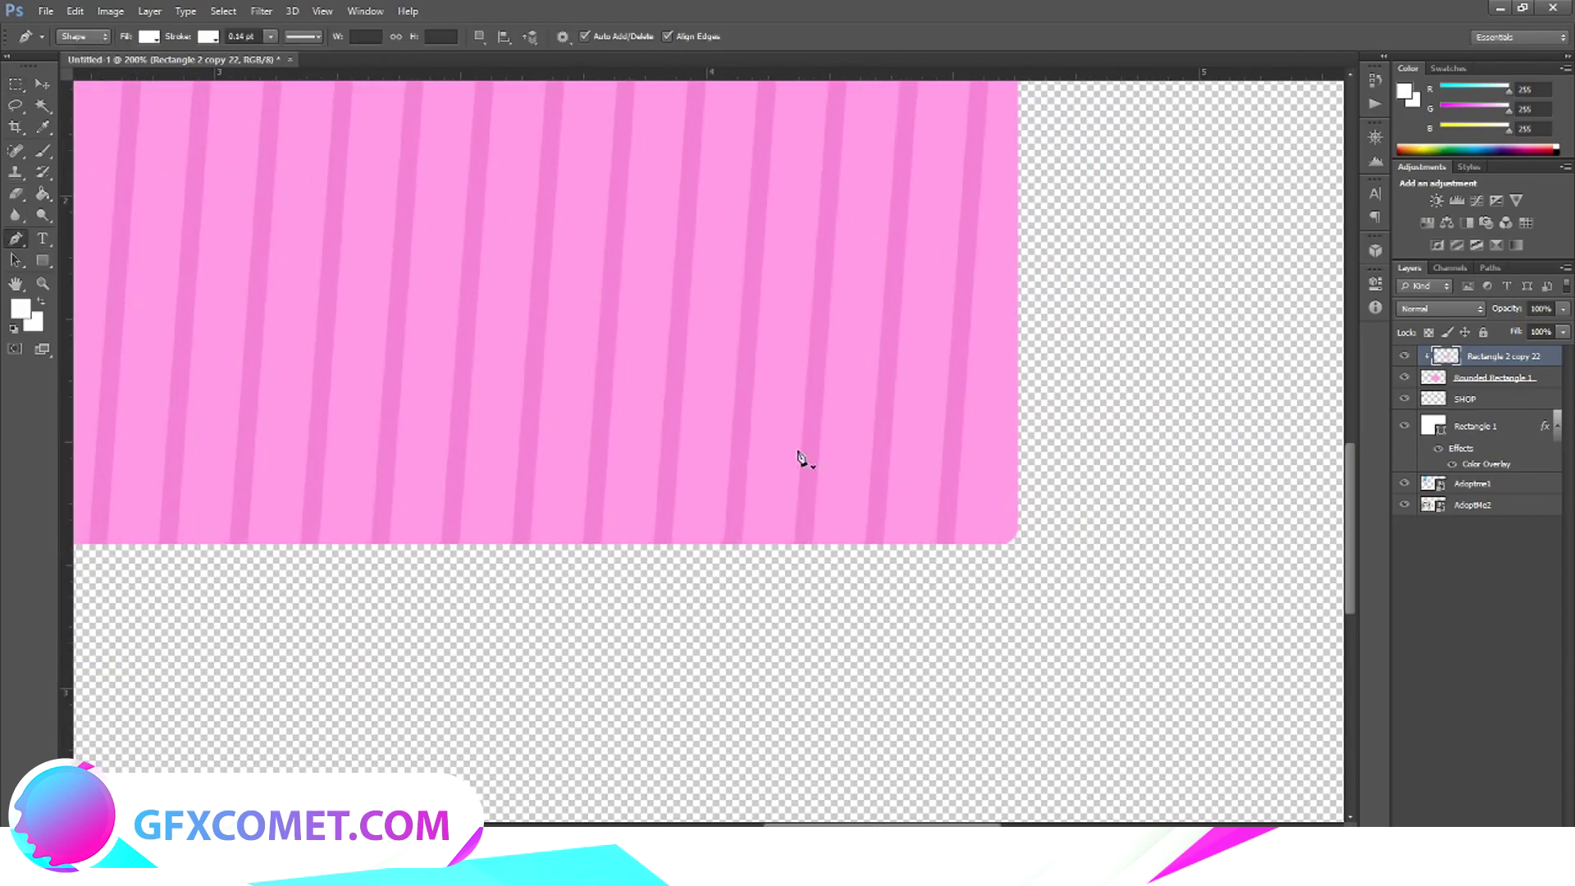
{"action": "left_click", "coordinate": [818, 550]}
{"action": "left_click", "coordinate": [818, 500]}
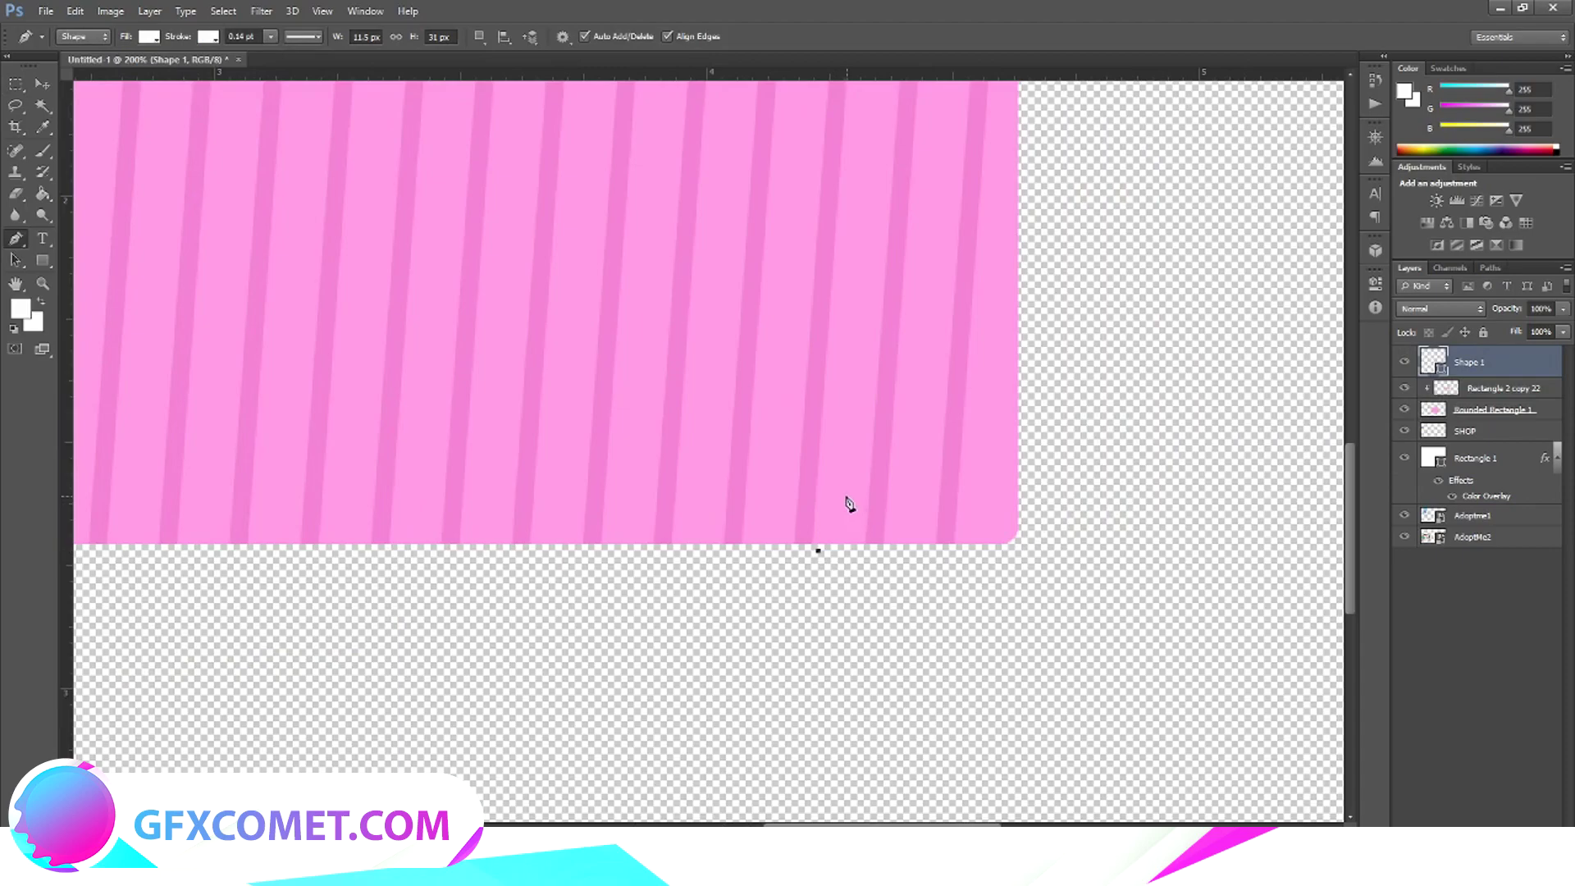
{"action": "mouse_move", "coordinate": [795, 824]}
{"action": "left_mouse_down"}
{"action": "mouse_move", "coordinate": [678, 824]}
{"action": "mouse_move", "coordinate": [823, 824]}
{"action": "left_mouse_up"}
{"action": "left_click", "coordinate": [698, 490]}
{"action": "left_click", "coordinate": [721, 551]}
{"action": "left_click", "coordinate": [671, 550]}
Stretch the white triangle slightly taller and rasterize its layer.
{"action": "key", "text": "v"}
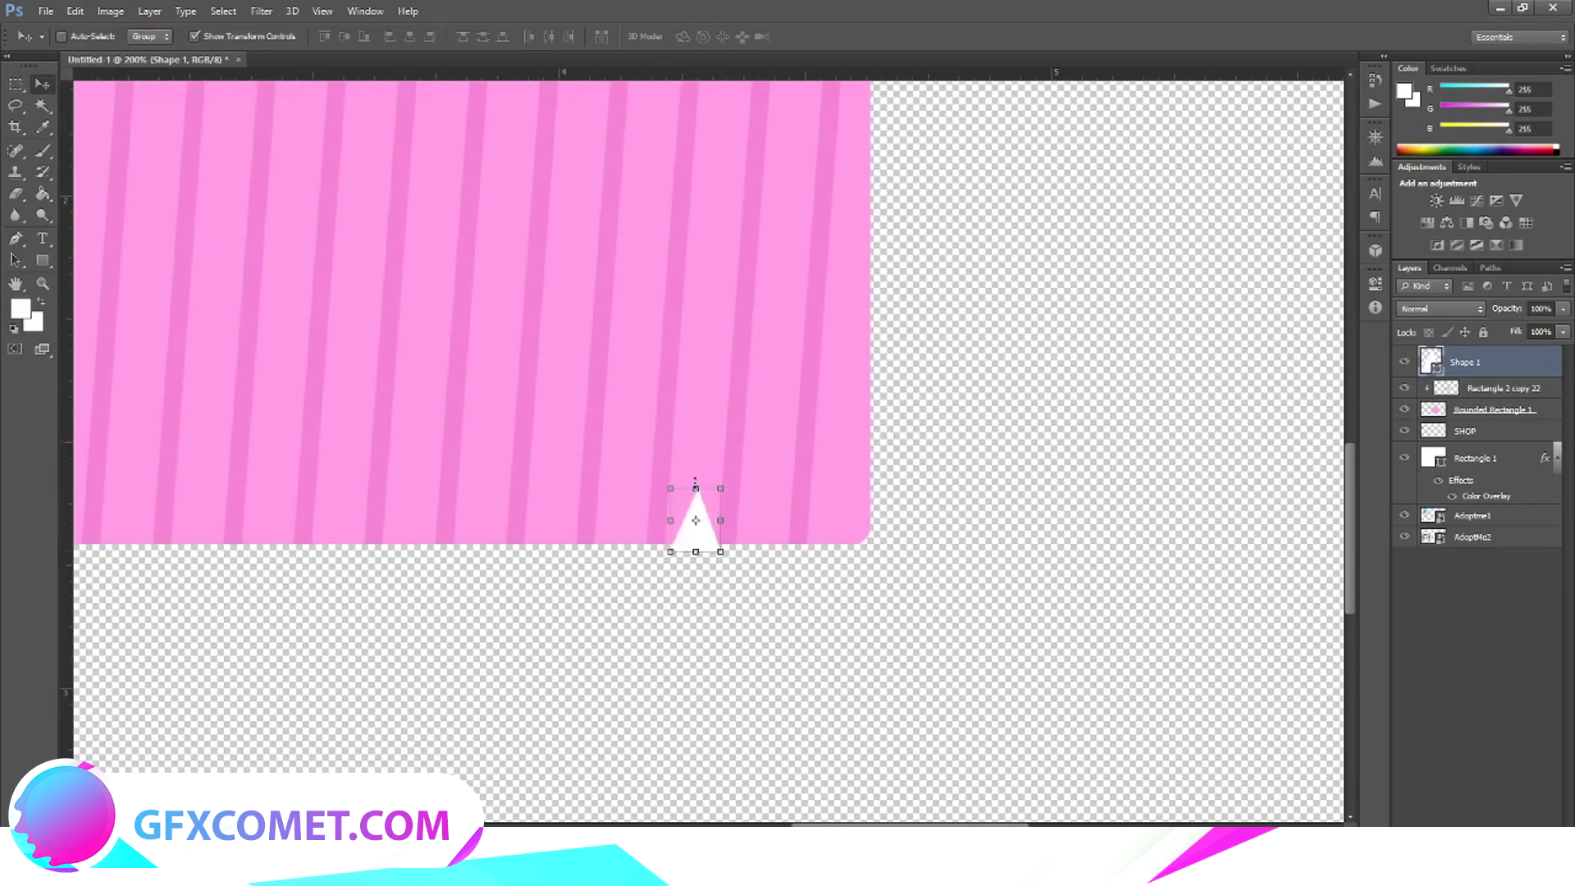
{"action": "mouse_move", "coordinate": [696, 490]}
{"action": "left_mouse_down"}
{"action": "mouse_move", "coordinate": [696, 465]}
{"action": "mouse_move", "coordinate": [696, 496]}
{"action": "left_mouse_up"}
{"action": "key", "text": "Return"}
{"action": "right_click", "coordinate": [1499, 362]}
{"action": "left_click", "coordinate": [1364, 351]}
Duplicate the white triangle, and place a smaller copy directly to its right on the panel's lower edge.
{"action": "right_click", "coordinate": [1483, 358]}
{"action": "left_click", "coordinate": [1363, 285]}
{"action": "key", "text": "Return"}
{"action": "left_click_drag", "start_coordinate": [708, 512], "coordinate": [808, 523]}
{"action": "left_click", "coordinate": [43, 85]}
{"action": "left_click", "coordinate": [709, 327]}
Add a third, narrower triangle copy to the right of the other two, and merge the three triangle layers.
{"action": "right_click", "coordinate": [1483, 358]}
{"action": "left_click", "coordinate": [1363, 284]}
{"action": "left_click", "coordinate": [928, 270]}
{"action": "left_click_drag", "start_coordinate": [796, 540], "coordinate": [797, 548]}
{"action": "left_click", "coordinate": [43, 85]}
{"action": "left_click", "coordinate": [721, 329]}
{"action": "left_click", "coordinate": [1470, 400], "text": "shift"}
{"action": "right_click", "coordinate": [1469, 399]}
{"action": "left_click", "coordinate": [1346, 594]}
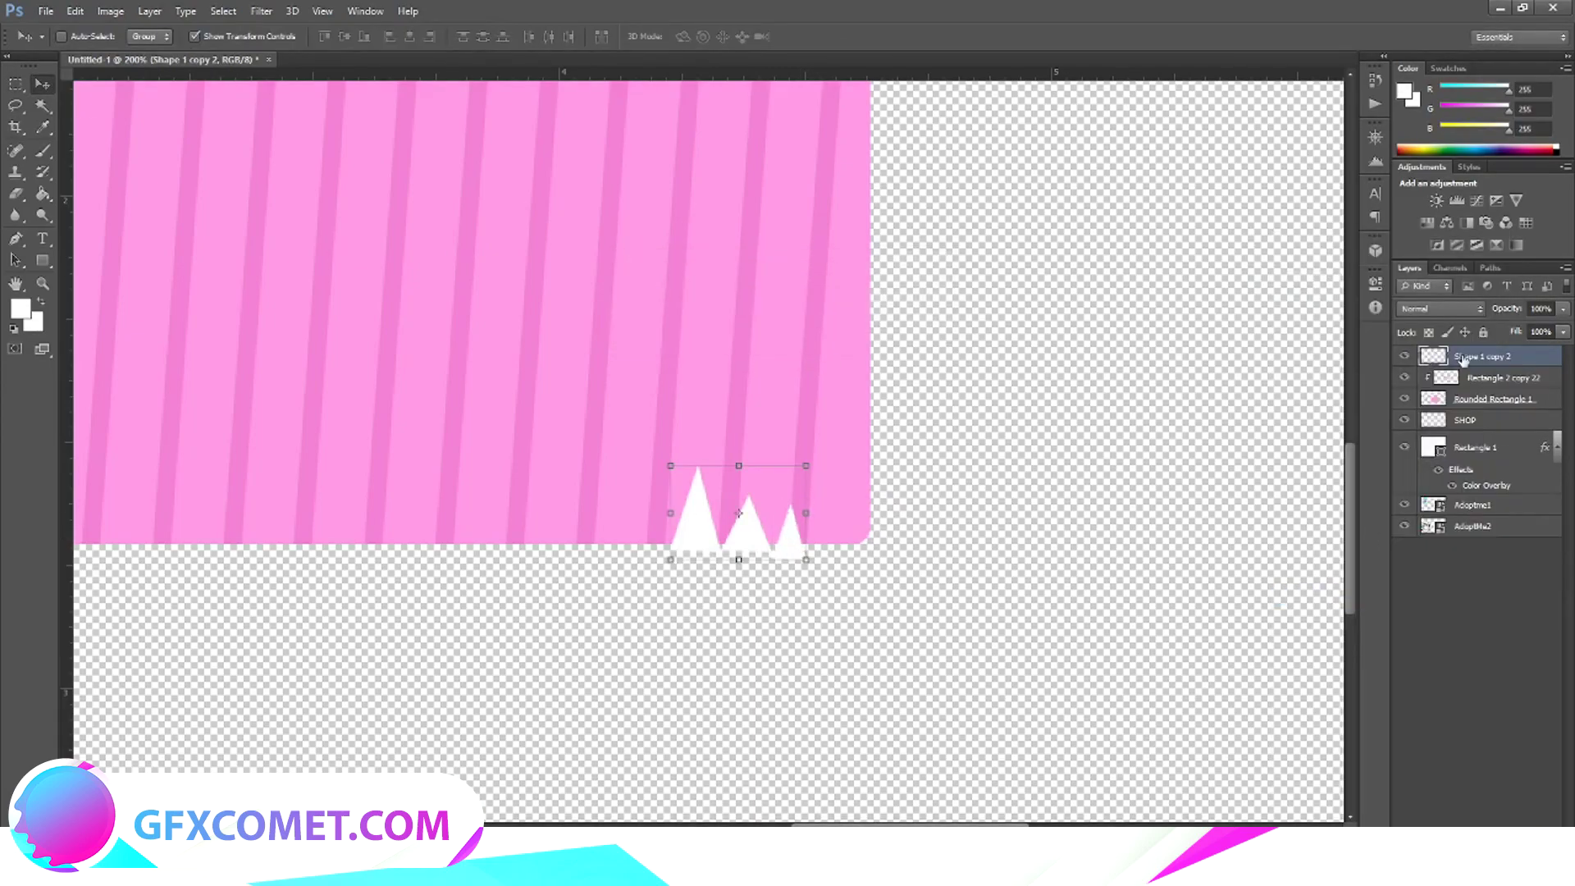
Try to merge the stripes into the pink panel and cut the triangles' pixel selection out of its lower edge.
{"action": "right_click", "coordinate": [1435, 356]}
{"action": "left_click", "coordinate": [1441, 392]}
{"action": "left_click", "coordinate": [1466, 400]}
{"action": "right_click", "coordinate": [1465, 380]}
{"action": "left_click", "coordinate": [1337, 594]}
{"action": "key", "text": "Delete"}
{"action": "key", "text": "ctrl+d"}
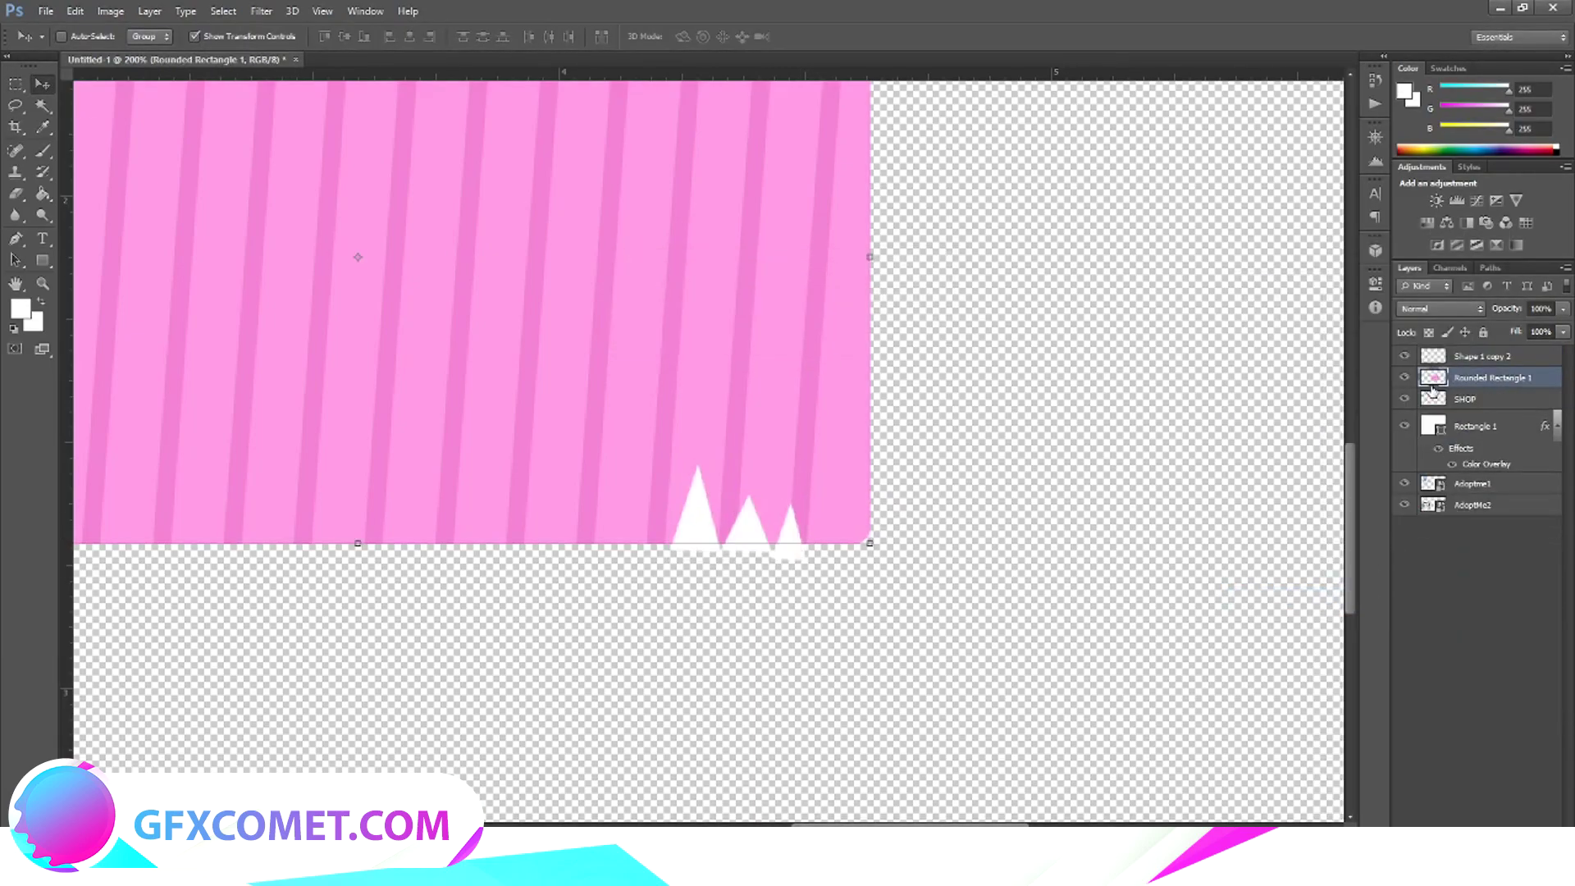
Select the triangles' pixels again for another cut from the panel layer, and hide the triangle layer.
{"action": "key", "text": "ctrl+z"}
{"action": "right_click", "coordinate": [1436, 356]}
{"action": "left_click", "coordinate": [1441, 392]}
{"action": "left_click", "coordinate": [1435, 380]}
{"action": "key", "text": "ctrl+d"}
{"action": "left_click", "coordinate": [1404, 357]}
Undo the triangle cutout attempt and the stripe merge, and clear the selection.
{"action": "left_click", "coordinate": [20, 84]}
{"action": "key", "text": "ctrl+minus"}
{"action": "key", "text": "ctrl+minus"}
{"action": "key", "text": "ctrl+alt+z"}
{"action": "key", "text": "ctrl+alt+z"}
{"action": "key", "text": "ctrl+plus"}
{"action": "key", "text": "ctrl+plus"}
{"action": "scroll", "coordinate": [485, 386], "scroll_direction": "down", "scroll_amount": 6}
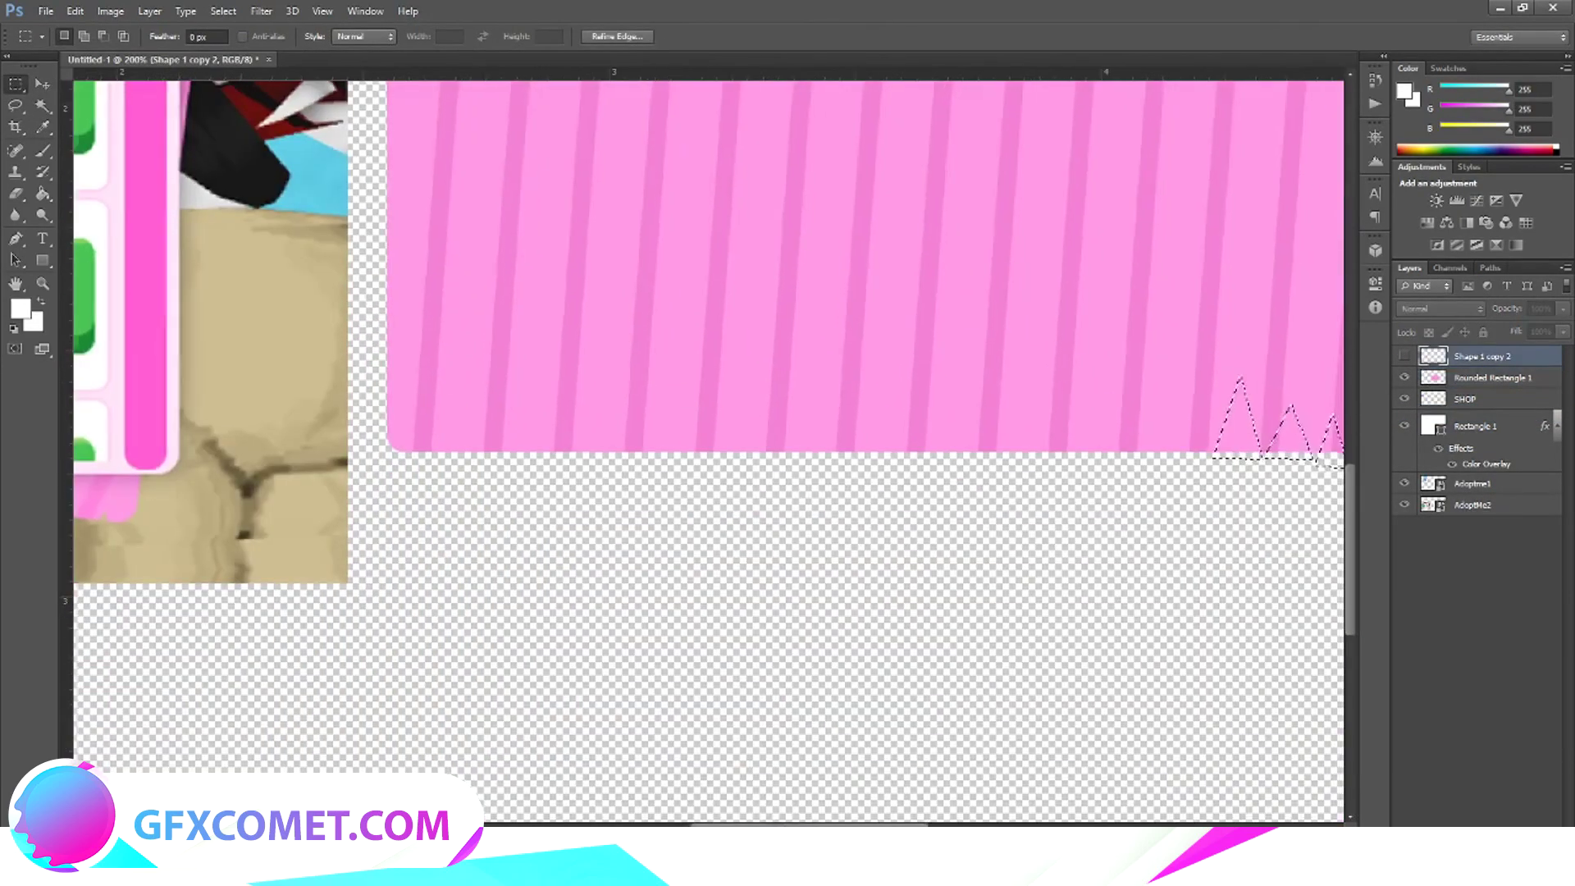
{"action": "scroll", "coordinate": [709, 451], "scroll_direction": "right", "scroll_amount": 4}
{"action": "key", "text": "ctrl+alt+z"}
{"action": "key", "text": "ctrl+alt+z"}
{"action": "key", "text": "ctrl+d"}
Scale down the merged white triangles and reposition them on the panel's lower edge near its right corner.
{"action": "key", "text": "ctrl+t"}
{"action": "left_click_drag", "start_coordinate": [971, 373], "coordinate": [968, 398]}
{"action": "left_click_drag", "start_coordinate": [1040, 469], "coordinate": [1022, 457]}
{"action": "left_click_drag", "start_coordinate": [1012, 447], "coordinate": [1035, 452]}
{"action": "left_click", "coordinate": [43, 85]}
{"action": "left_click", "coordinate": [718, 325]}
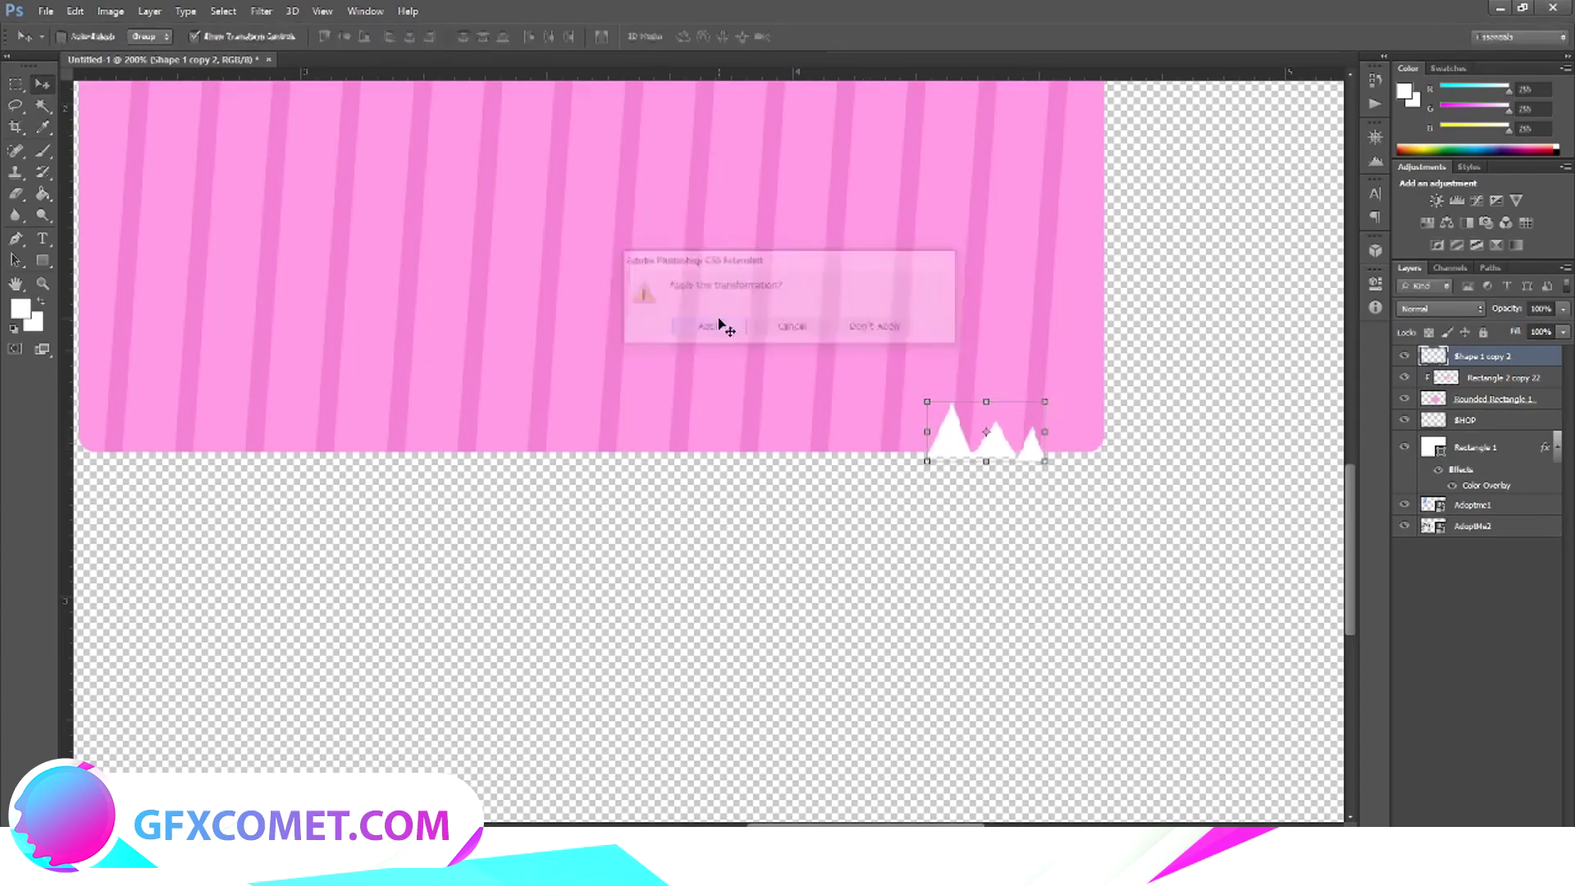
Merge the stripes into the pink panel, and cut the triangles' pixel selection out of the panel's lower edge.
{"action": "left_click", "coordinate": [18, 85]}
{"action": "left_click", "coordinate": [206, 275], "text": "ctrl"}
{"action": "right_click", "coordinate": [1433, 356]}
{"action": "left_click", "coordinate": [1396, 405]}
{"action": "right_click", "coordinate": [1476, 378]}
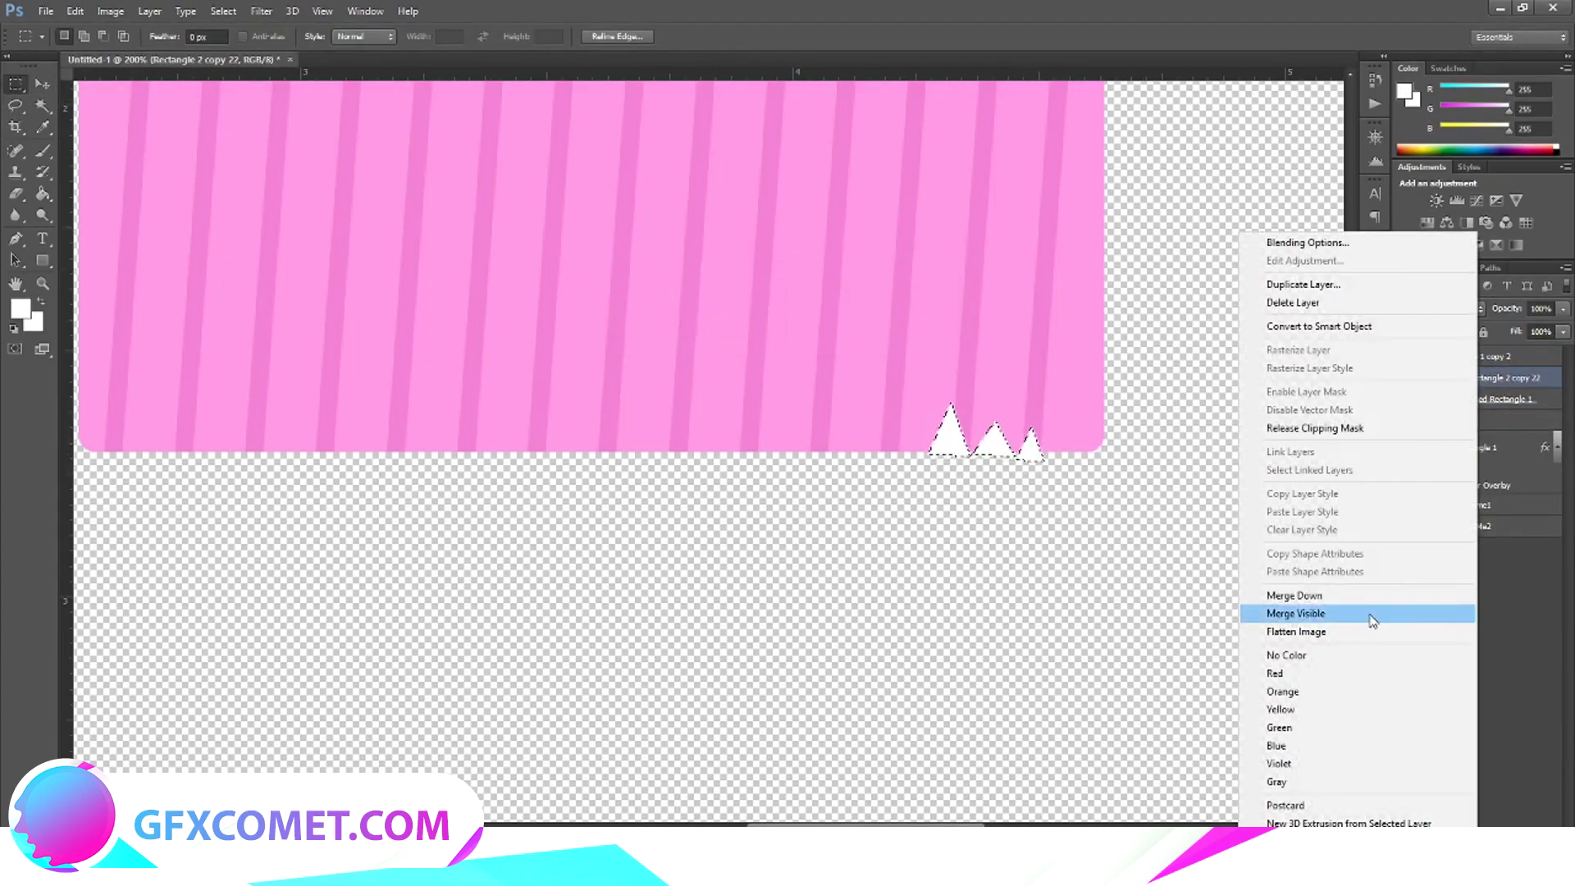
{"action": "left_click", "coordinate": [1295, 594]}
{"action": "key", "text": "ctrl+minus"}
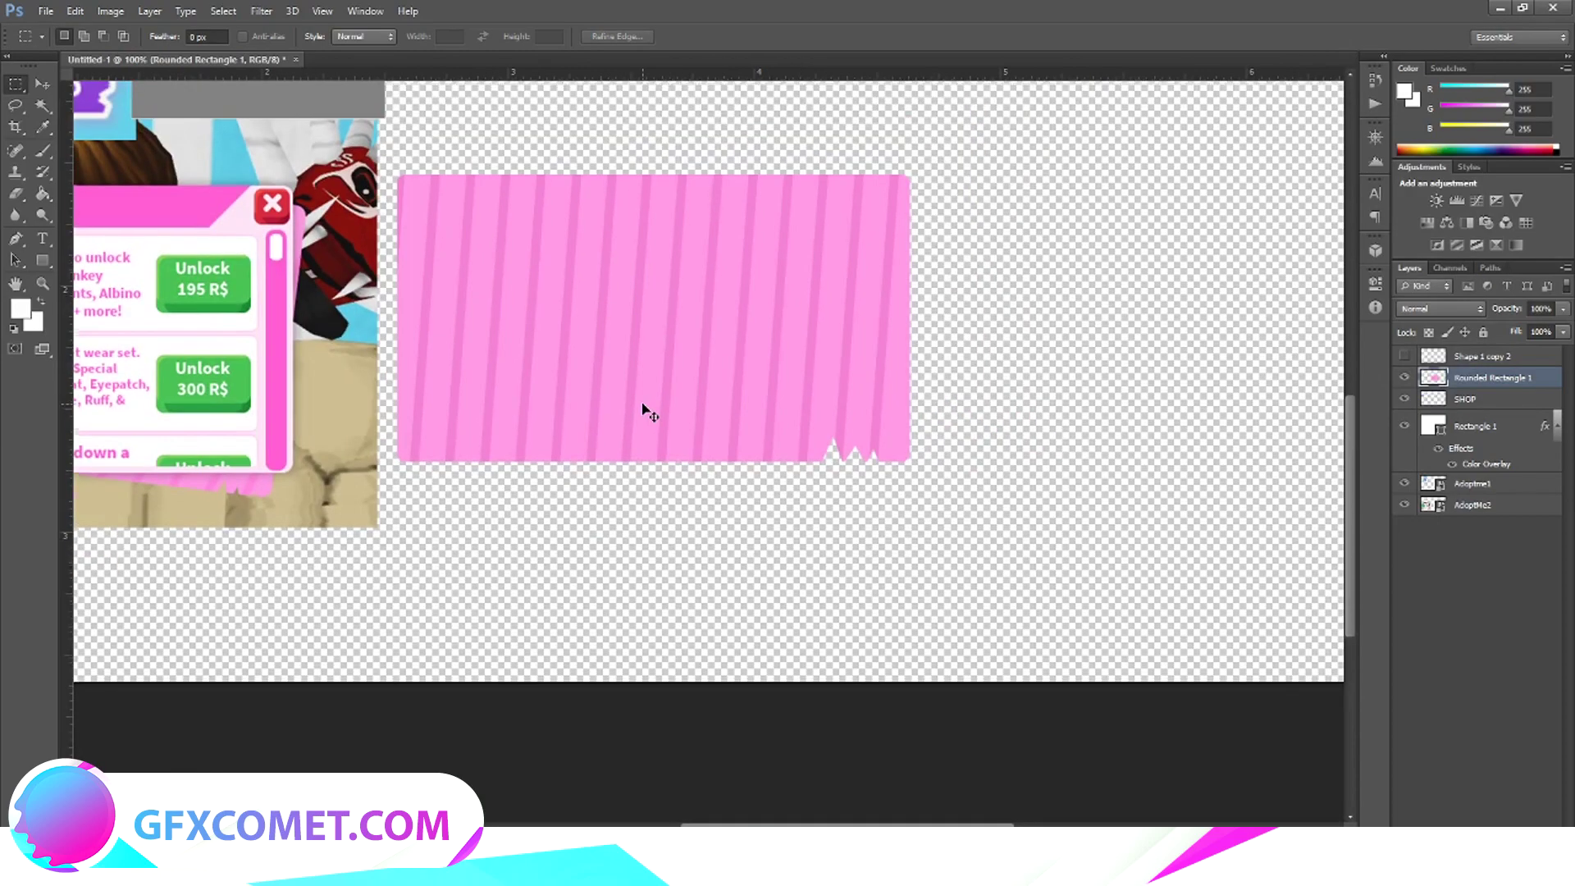
Undo the triangle cutout in the panel's lower edge, clear the selection, and delete the triangle layer.
{"action": "key", "text": "ctrl+alt+z"}
{"action": "key", "text": "ctrl+alt+z"}
{"action": "scroll", "coordinate": [701, 435], "scroll_direction": "up", "scroll_amount": 10}
{"action": "key", "text": "ctrl+d"}
{"action": "left_click", "coordinate": [18, 238]}
{"action": "left_click", "coordinate": [1514, 356]}
{"action": "key", "text": "Delete"}
{"action": "left_click_drag", "start_coordinate": [750, 823], "coordinate": [627, 822]}
{"action": "left_click", "coordinate": [510, 608]}
{"action": "left_click", "coordinate": [533, 574]}
{"action": "left_click", "coordinate": [539, 610]}
{"action": "key", "text": "ctrl+alt+z"}
{"action": "key", "text": "ctrl+alt+z"}
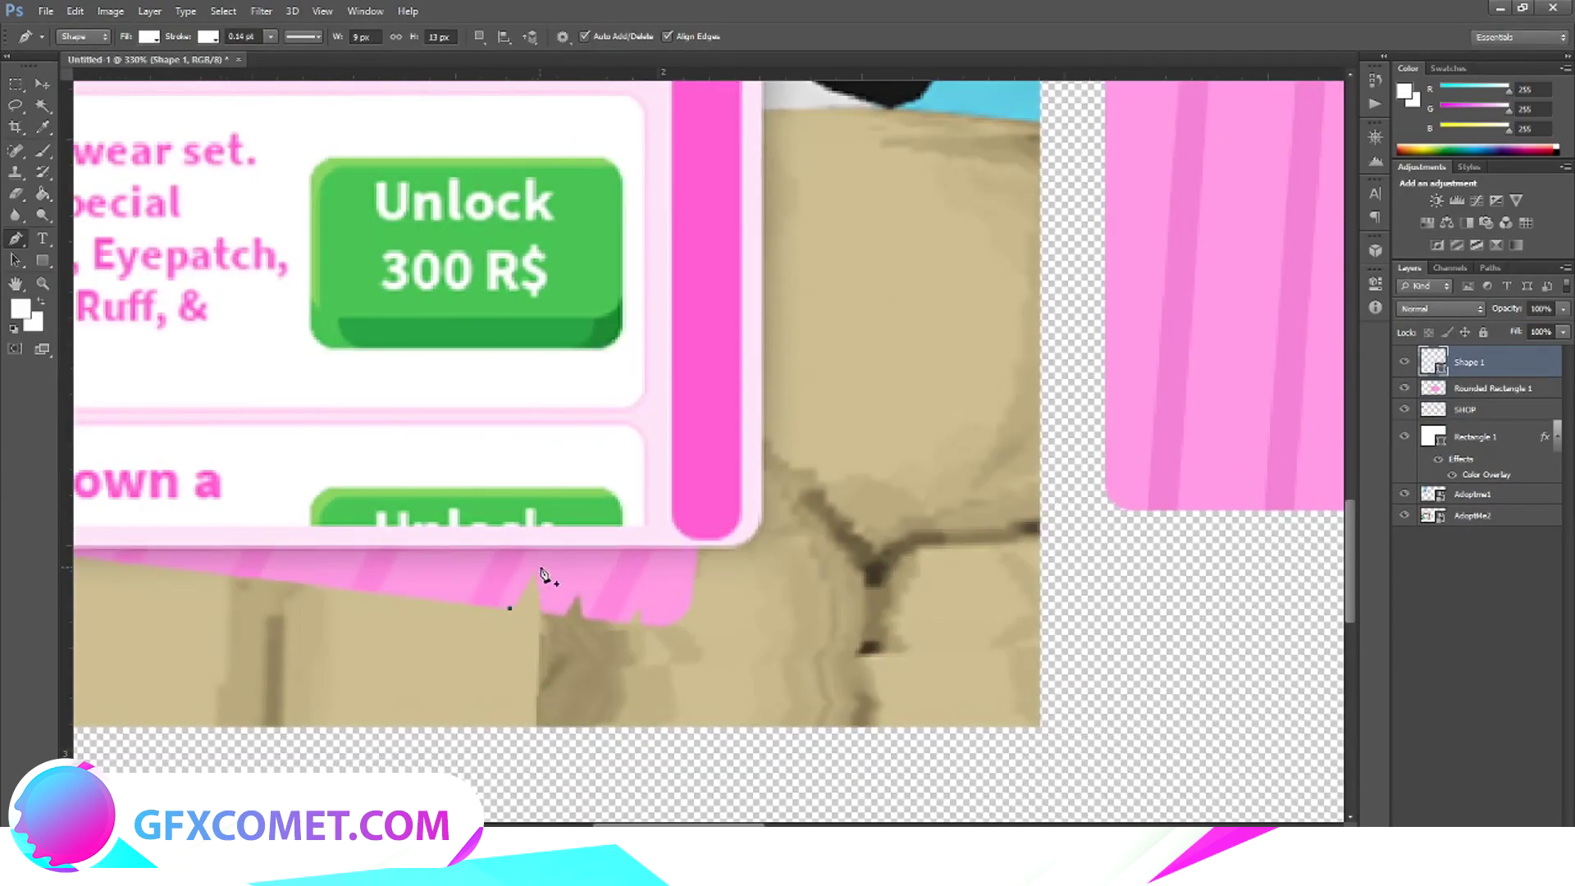
Draw three small white triangles with the Pen tool over the torn notches in the reference panel's lower edge.
{"action": "left_click", "coordinate": [541, 563]}
{"action": "left_click", "coordinate": [512, 607]}
{"action": "left_click", "coordinate": [541, 612]}
{"action": "left_click", "coordinate": [541, 564]}
{"action": "left_click", "coordinate": [580, 590]}
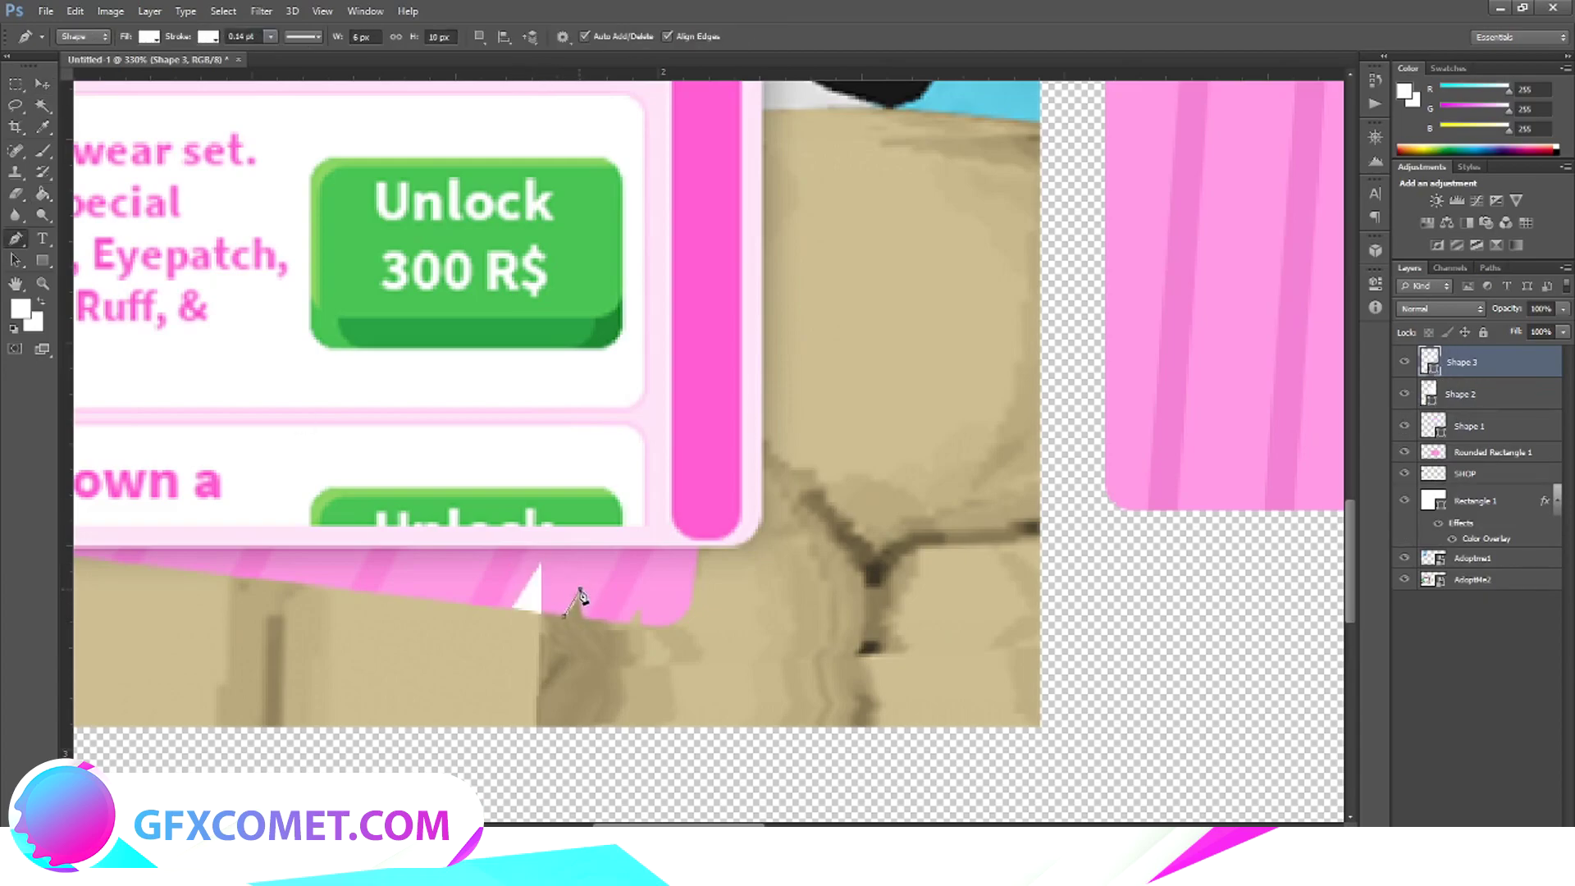
{"action": "left_click", "coordinate": [588, 618]}
{"action": "left_click", "coordinate": [564, 617]}
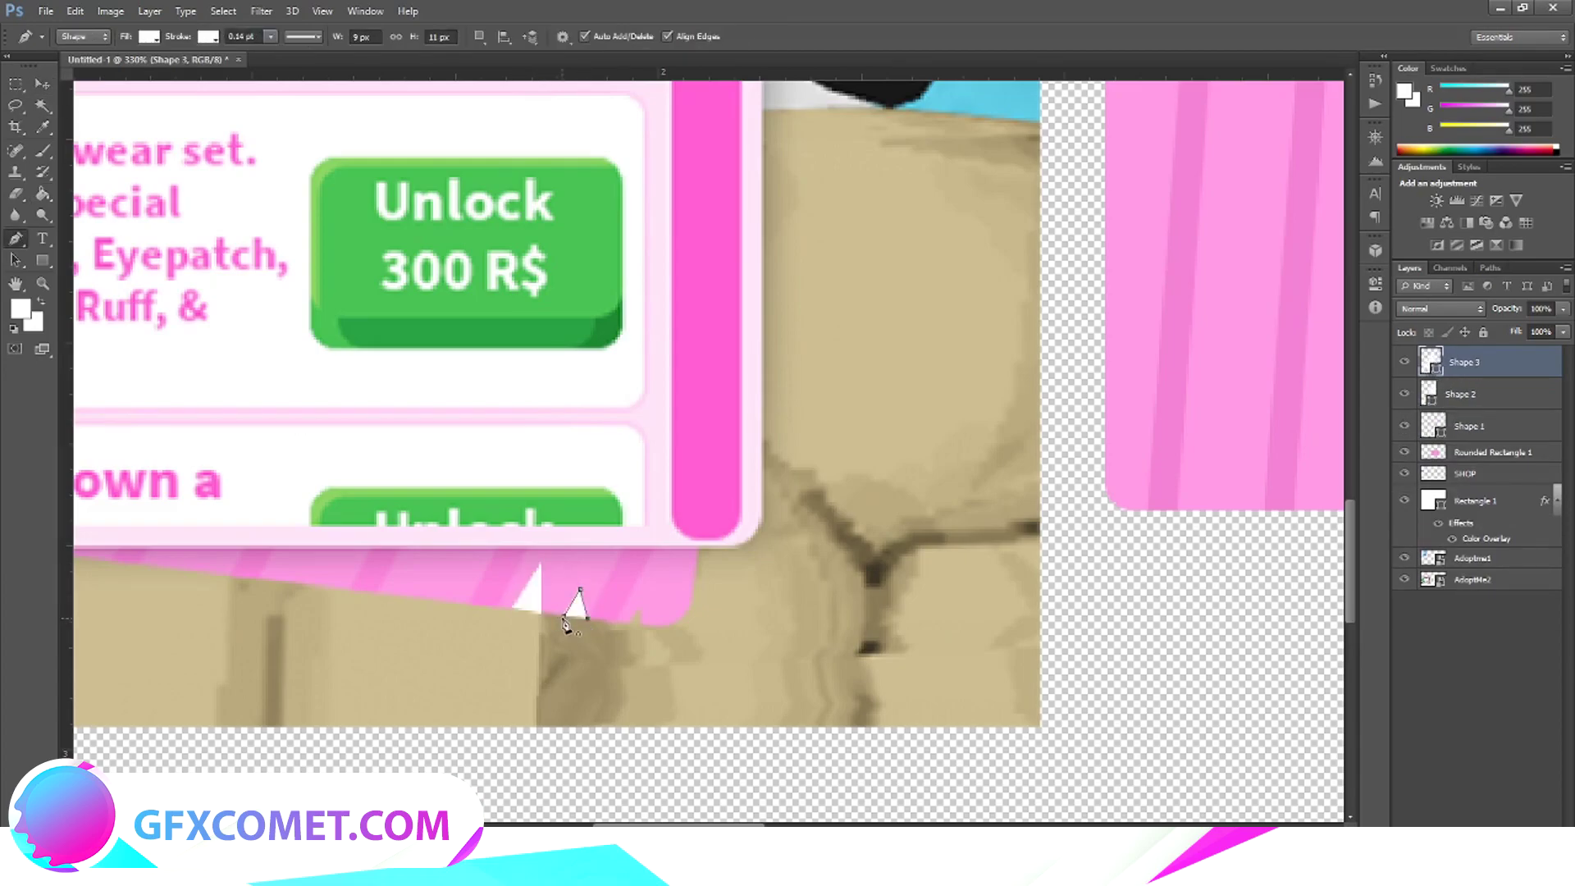
{"action": "left_click", "coordinate": [626, 621]}
{"action": "left_click", "coordinate": [625, 629]}
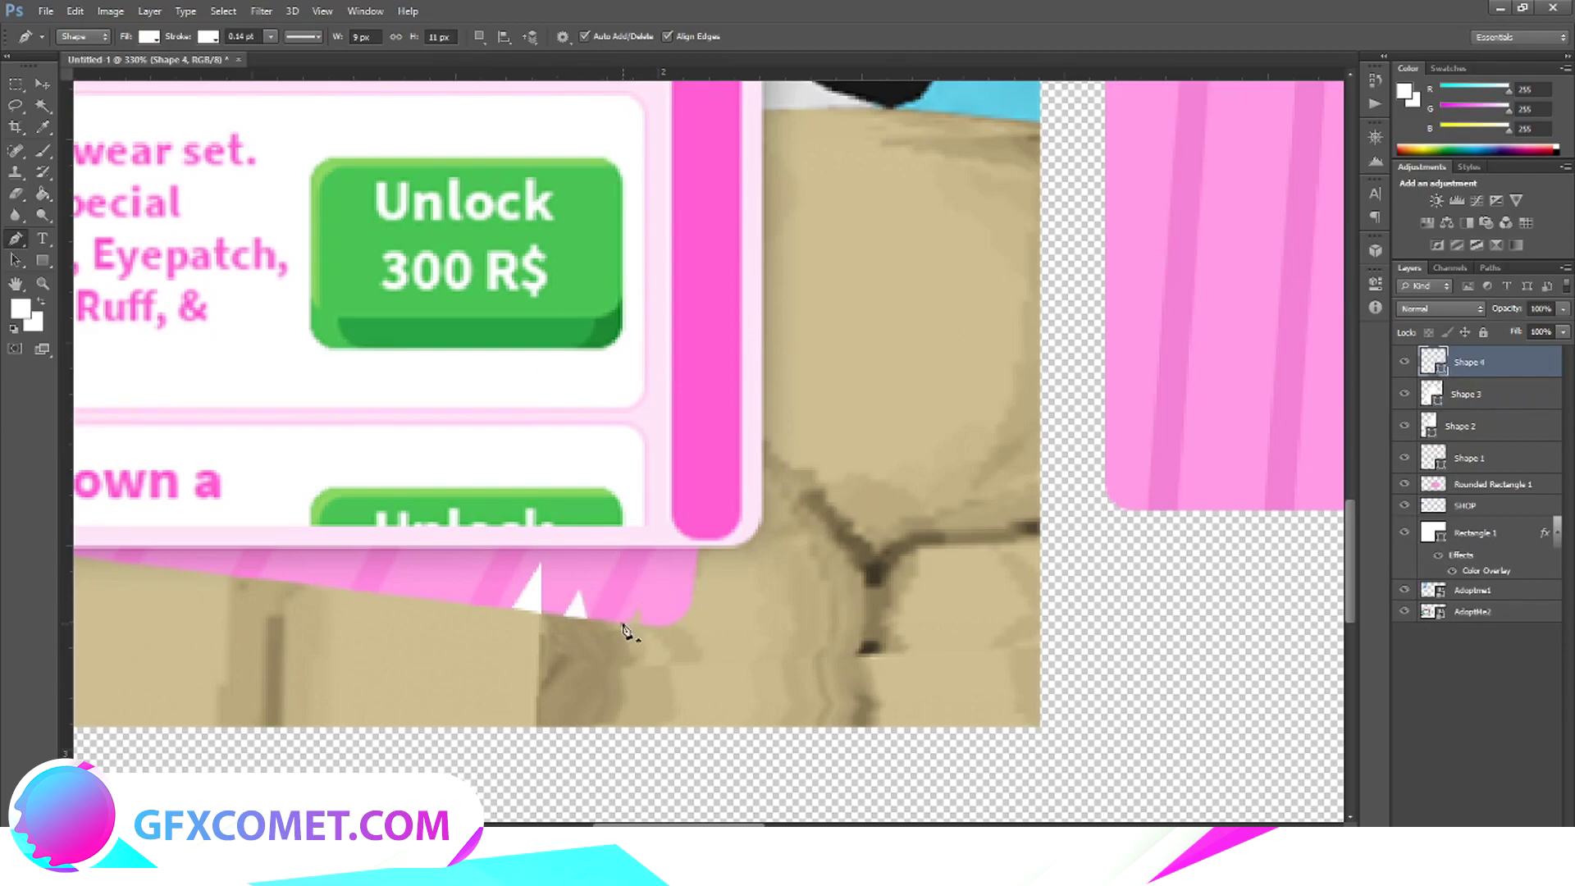
Move the three triangles onto the pink panel's lower edge near its right corner, scaled to 110.07% and rotated -10.87°.
{"action": "left_click", "coordinate": [42, 84]}
{"action": "left_click", "coordinate": [1464, 426], "text": "shift"}
{"action": "left_click_drag", "start_coordinate": [641, 614], "coordinate": [1259, 530]}
{"action": "key", "text": "Up"}
{"action": "key", "text": "Up"}
{"action": "left_click", "coordinate": [14, 11]}
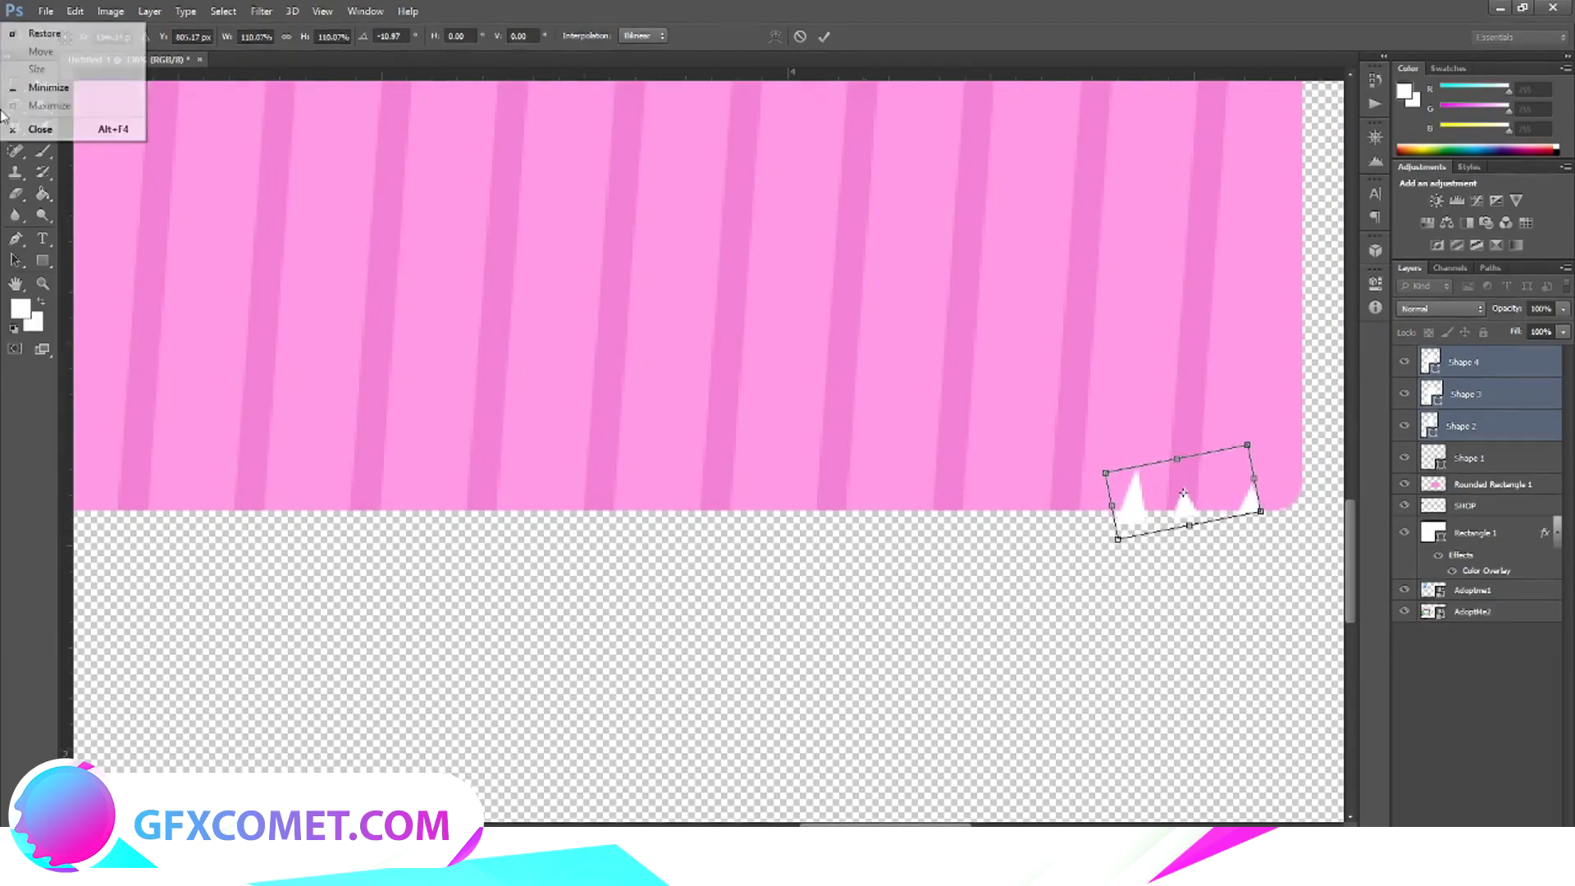
{"action": "left_click", "coordinate": [43, 172]}
{"action": "key", "text": "Return"}
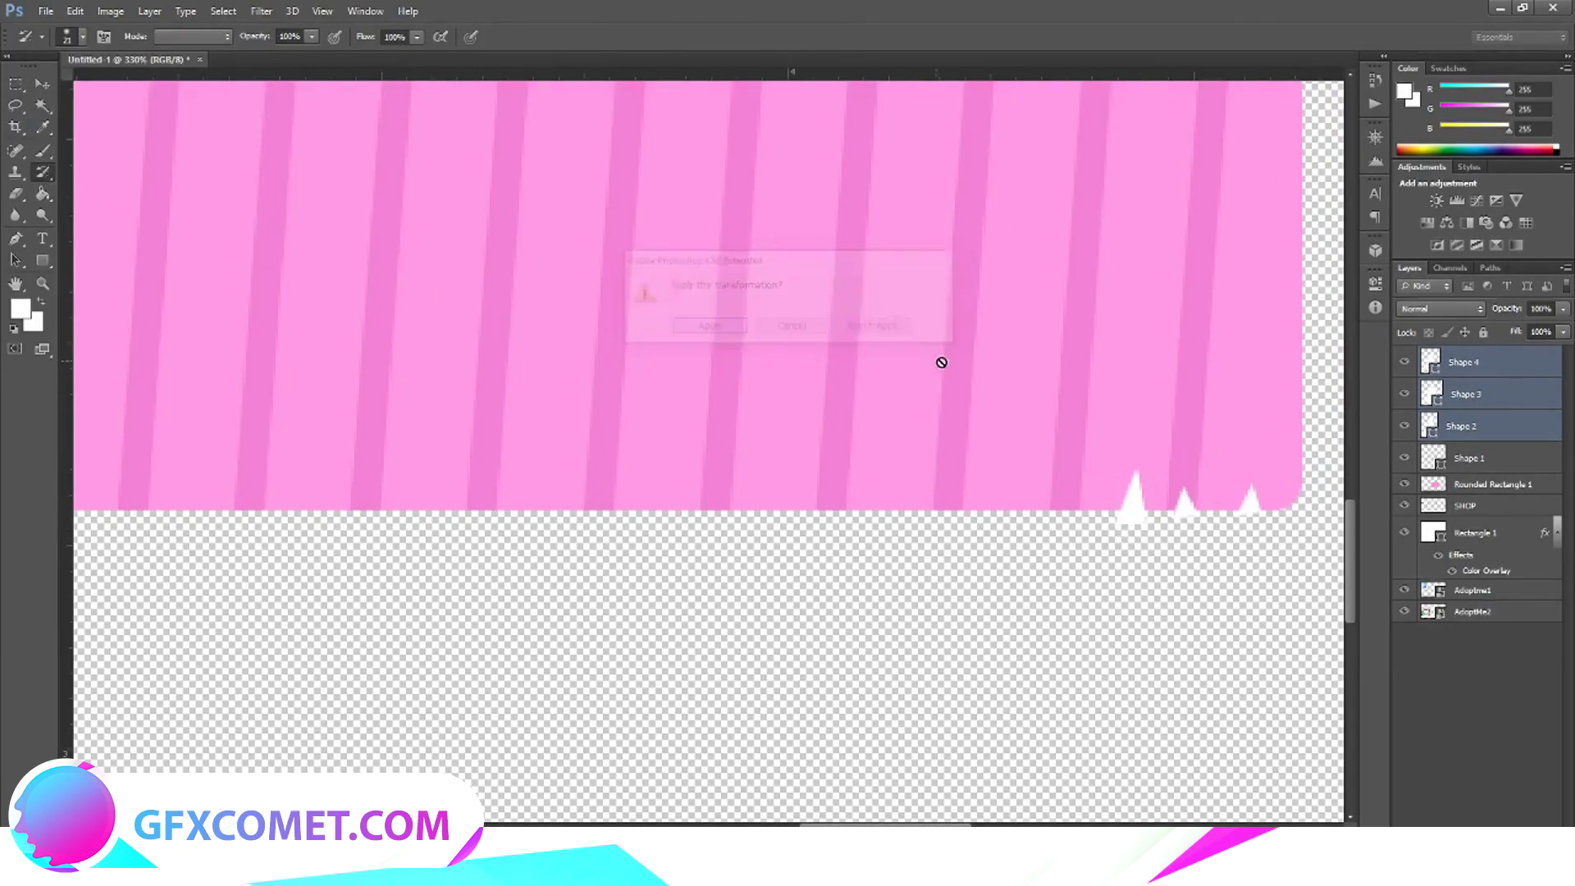
Merge the three triangle shapes into one layer and rasterize it.
{"action": "right_click", "coordinate": [1517, 393]}
{"action": "left_click", "coordinate": [1386, 599]}
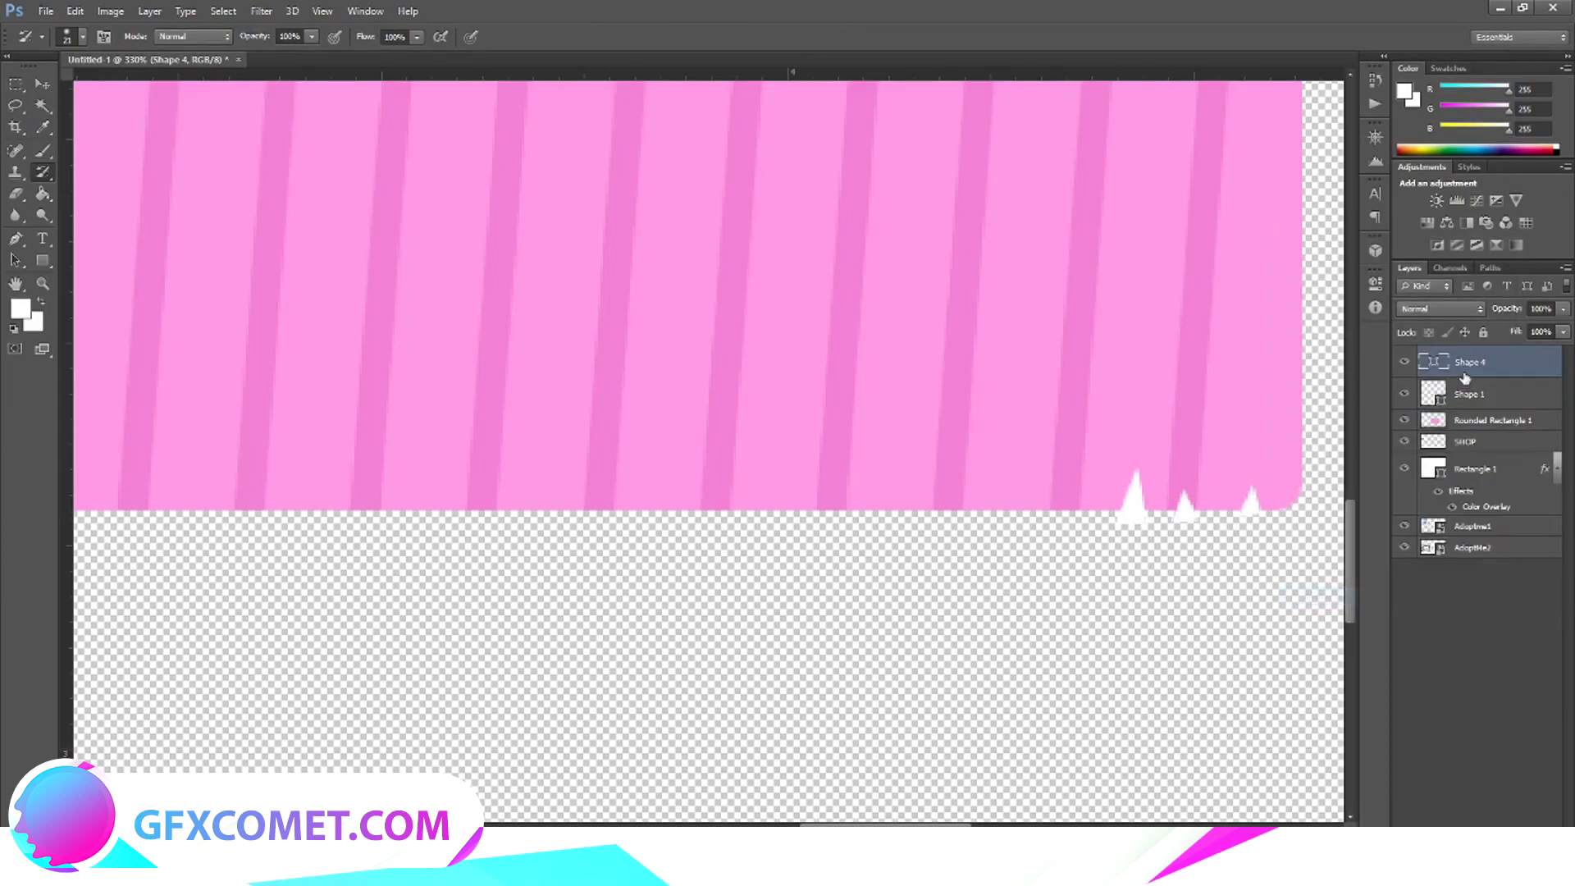
{"action": "right_click", "coordinate": [1445, 382]}
{"action": "left_click", "coordinate": [1312, 350]}
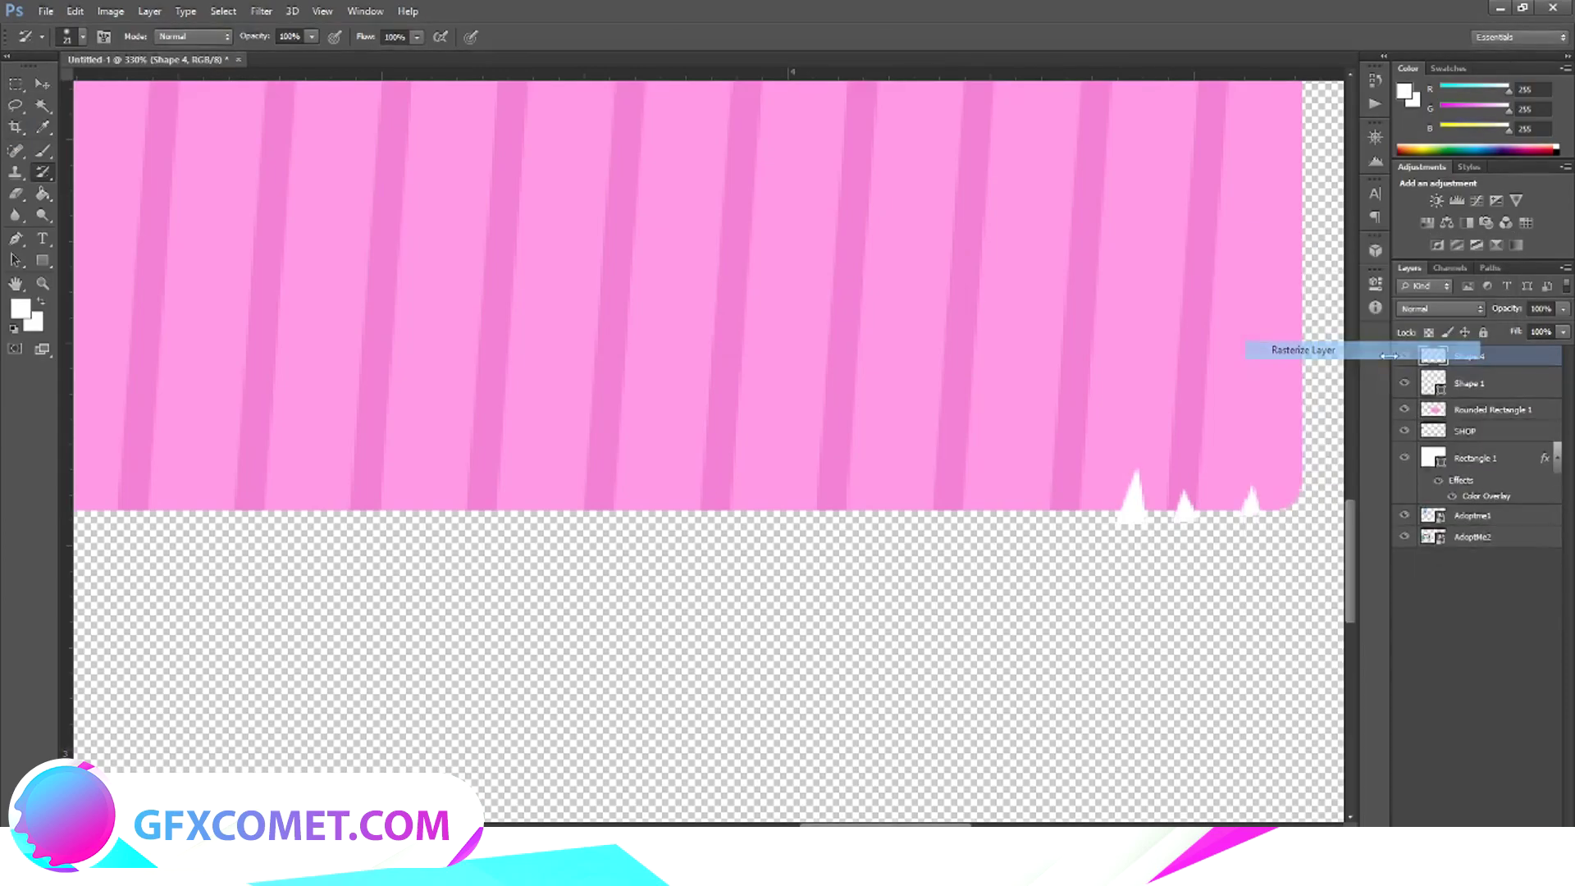
Cut the triangles' pixel selection out of the pink panel's lower edge, hide the triangle layer, and clear the selection.
{"action": "right_click", "coordinate": [1433, 356]}
{"action": "left_click", "coordinate": [1394, 409]}
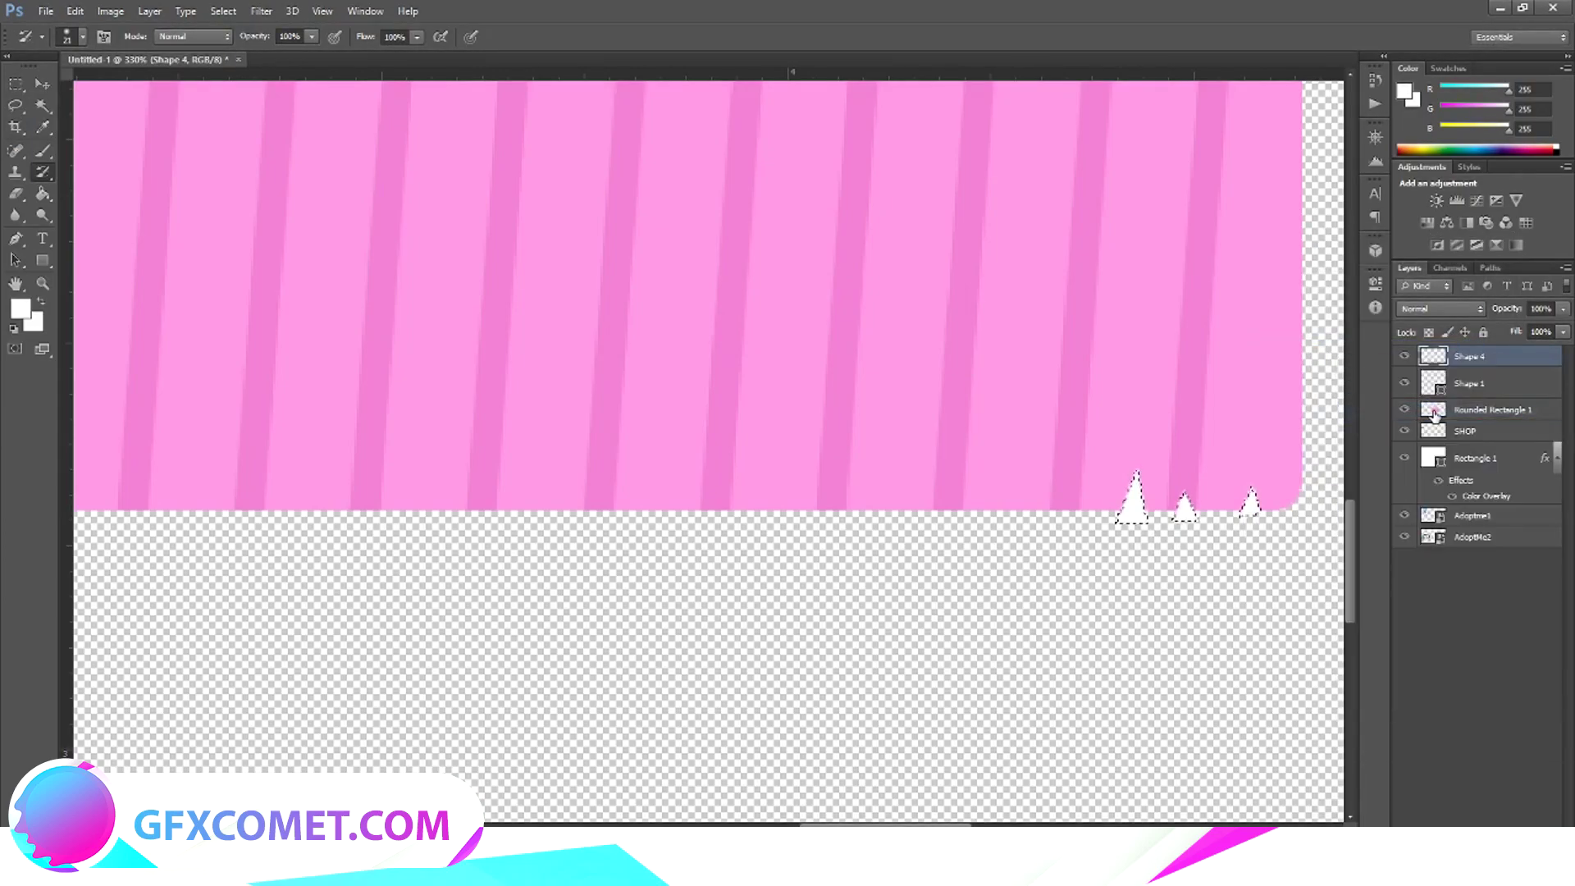
{"action": "left_click", "coordinate": [1473, 404]}
{"action": "left_click", "coordinate": [1403, 356]}
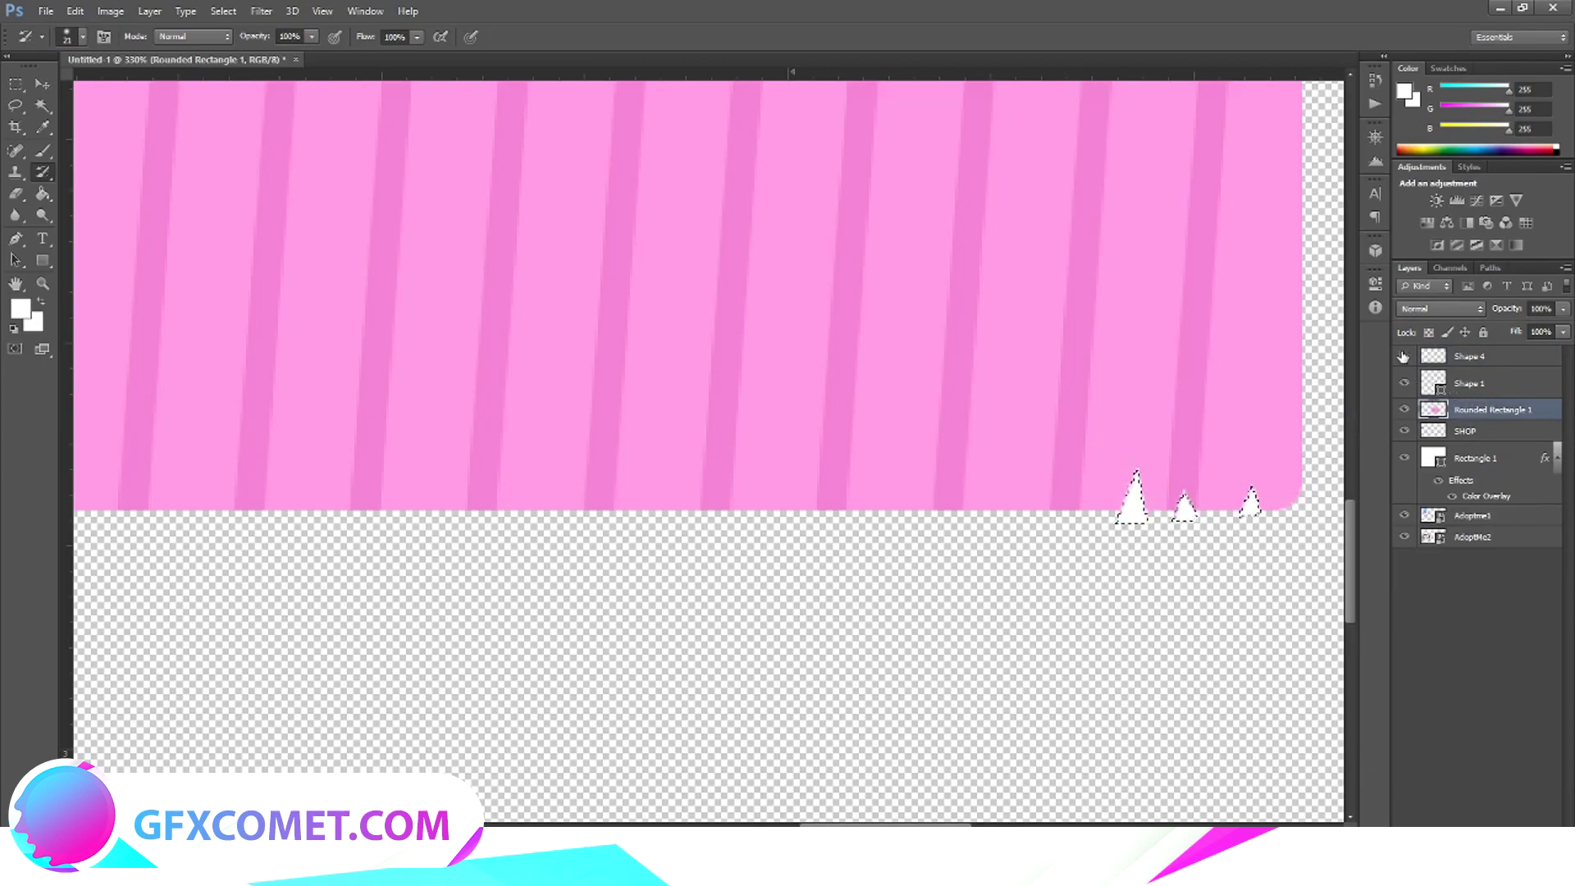
{"action": "key", "text": "m"}
{"action": "key", "text": "ctrl+d"}
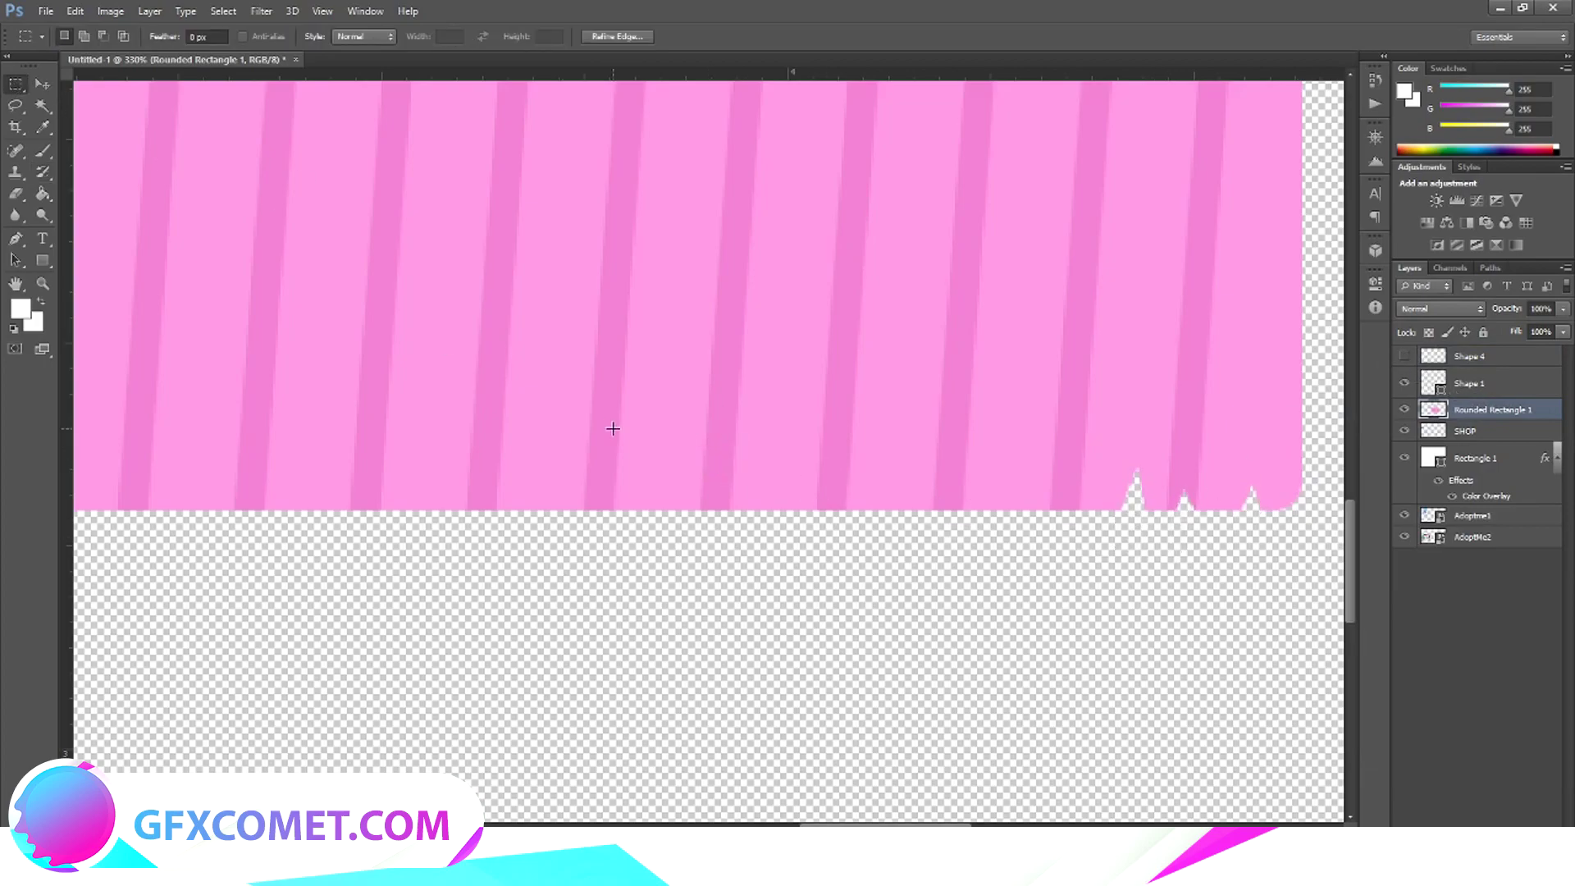
Undo the triangle cutout in the pink panel's lower edge and restore the triangle selection.
{"action": "key", "text": "ctrl+1"}
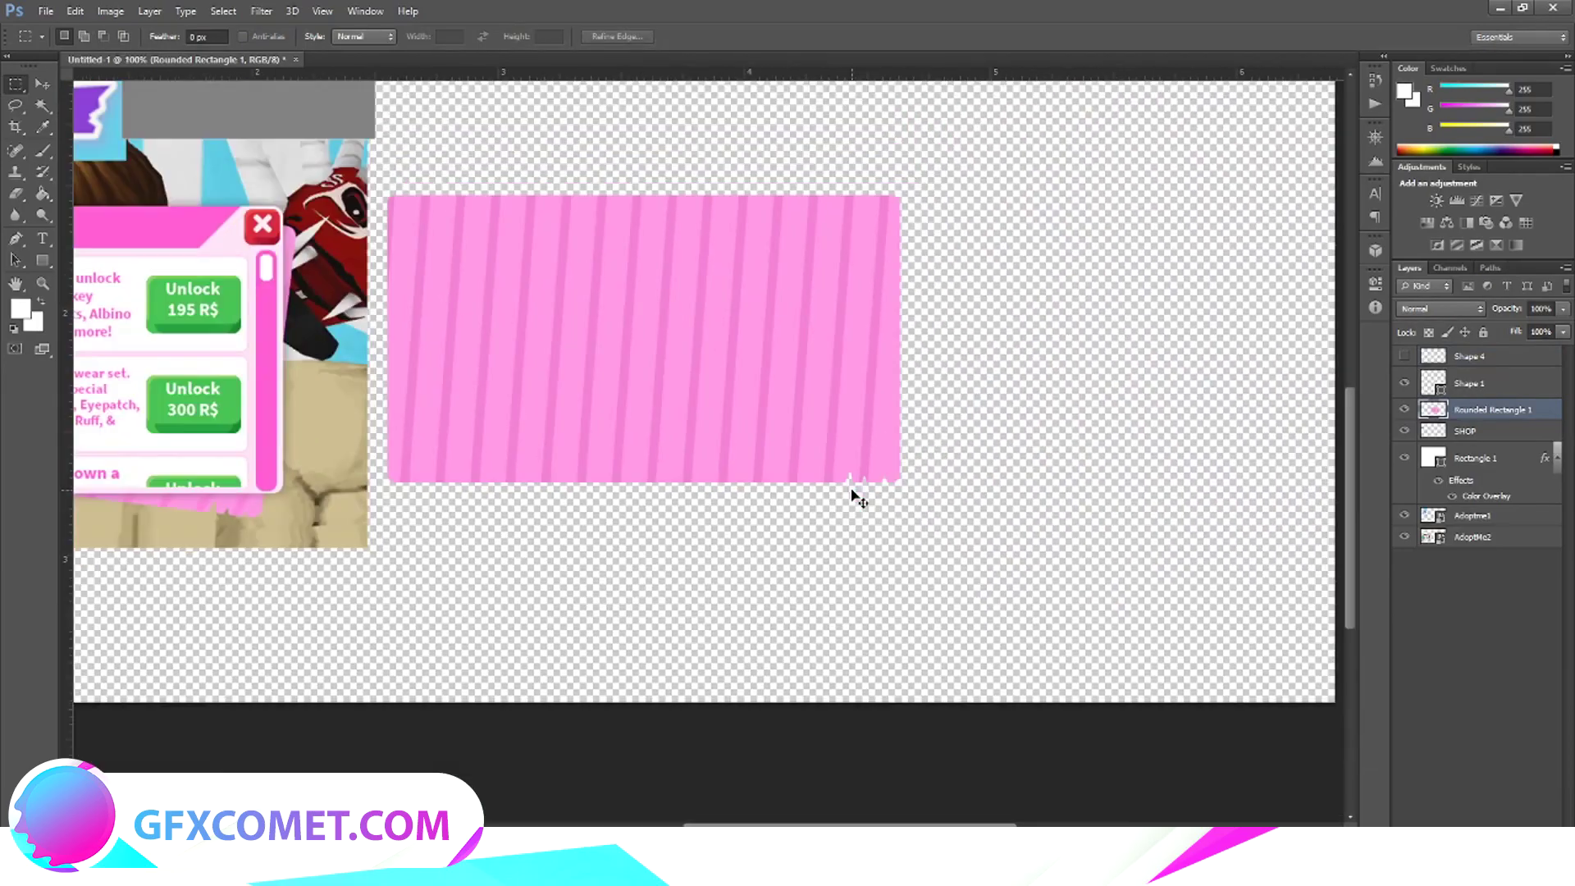
{"action": "key", "text": "ctrl+minus"}
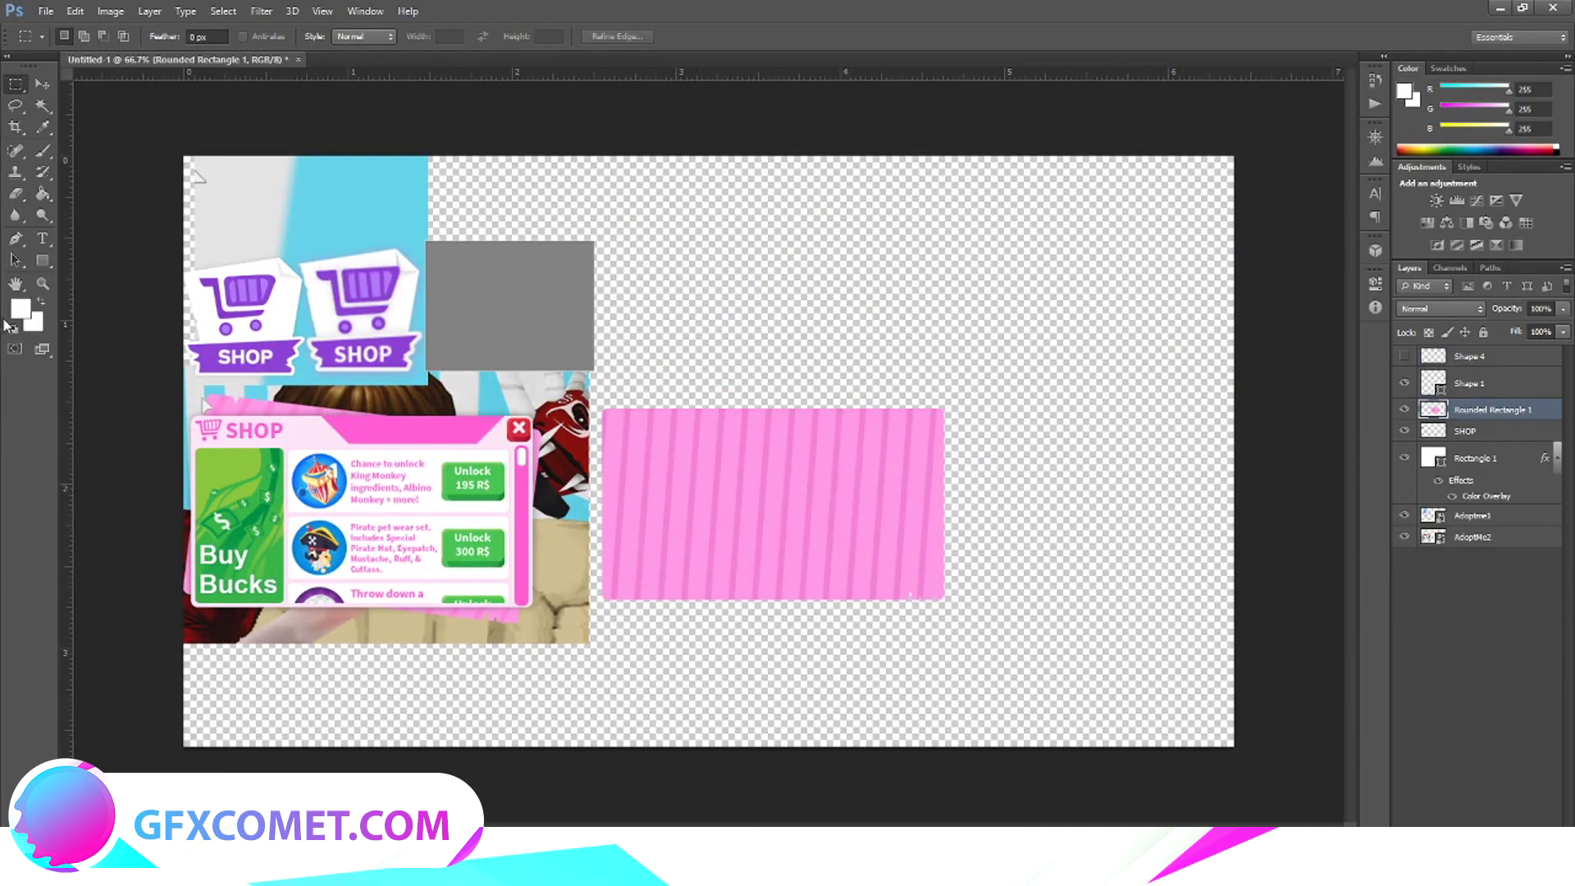
{"action": "left_click_drag", "start_coordinate": [244, 420], "coordinate": [335, 539]}
{"action": "key", "text": "ctrl+alt+z"}
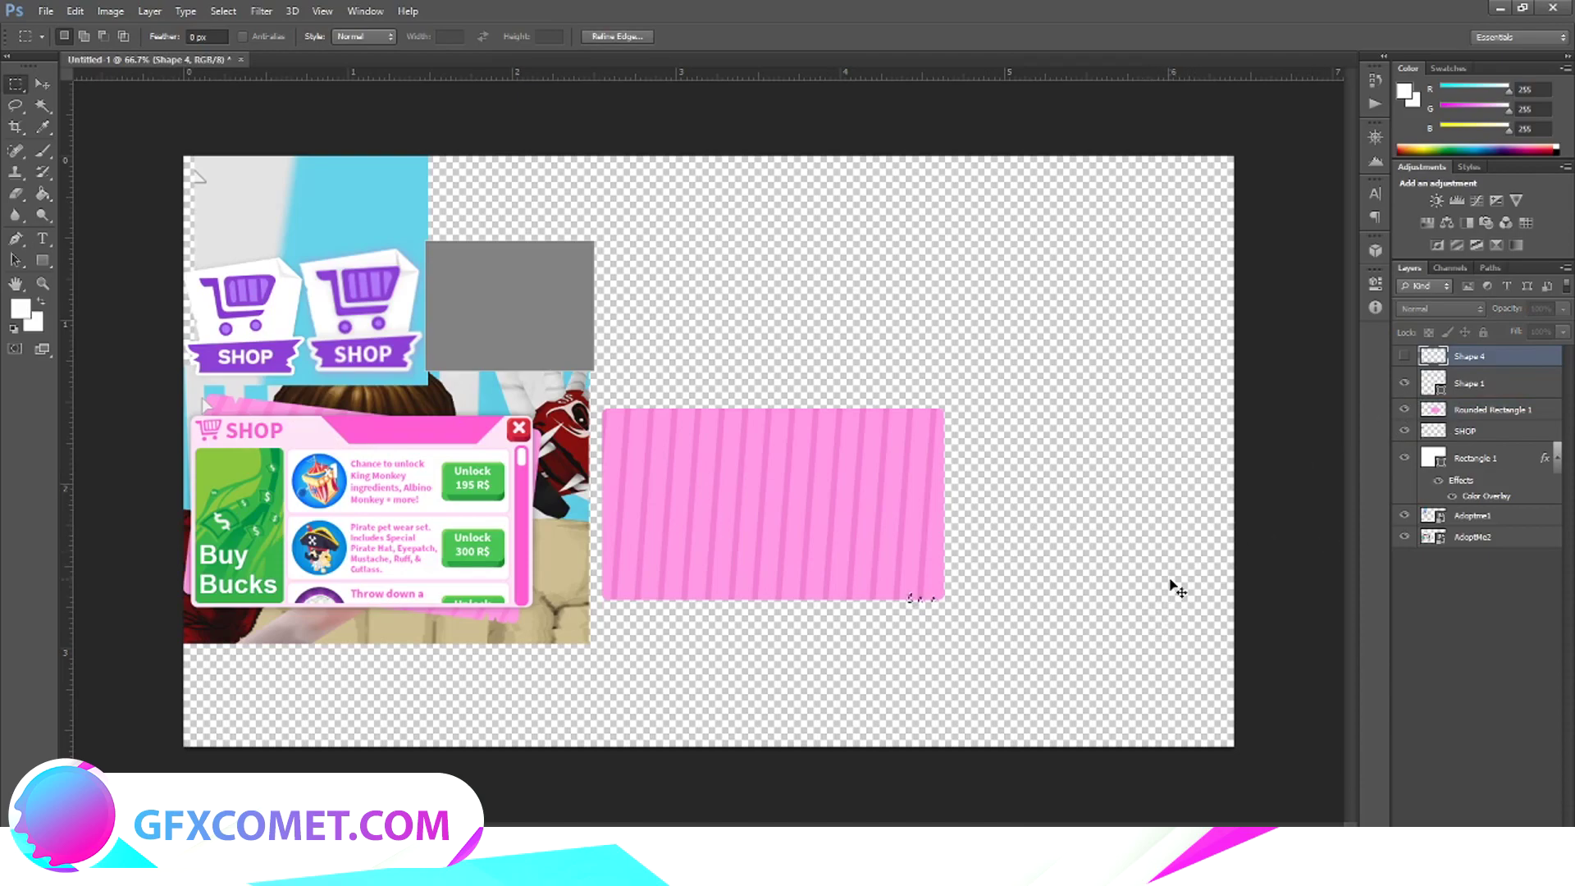
Show the triangle layer, load its pixels as a selection, and cut them out of the pink panel's lower edge.
{"action": "key", "text": "ctrl+plus"}
{"action": "key", "text": "ctrl+plus"}
{"action": "scroll", "coordinate": [1181, 563], "scroll_direction": "down", "scroll_amount": 3}
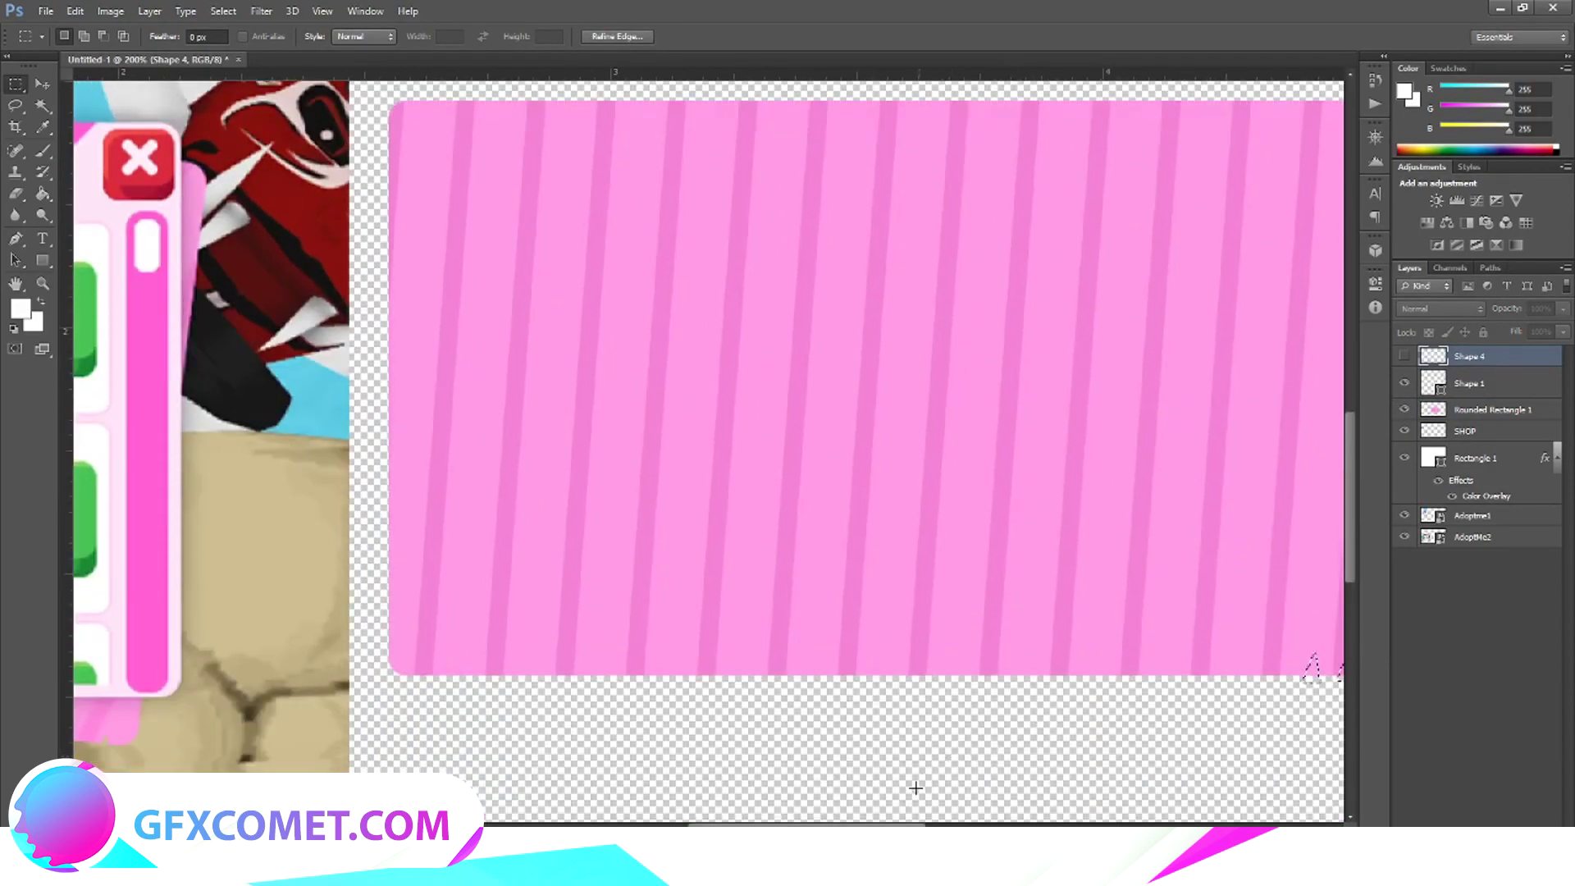
{"action": "scroll", "coordinate": [708, 451], "scroll_direction": "right", "scroll_amount": 5}
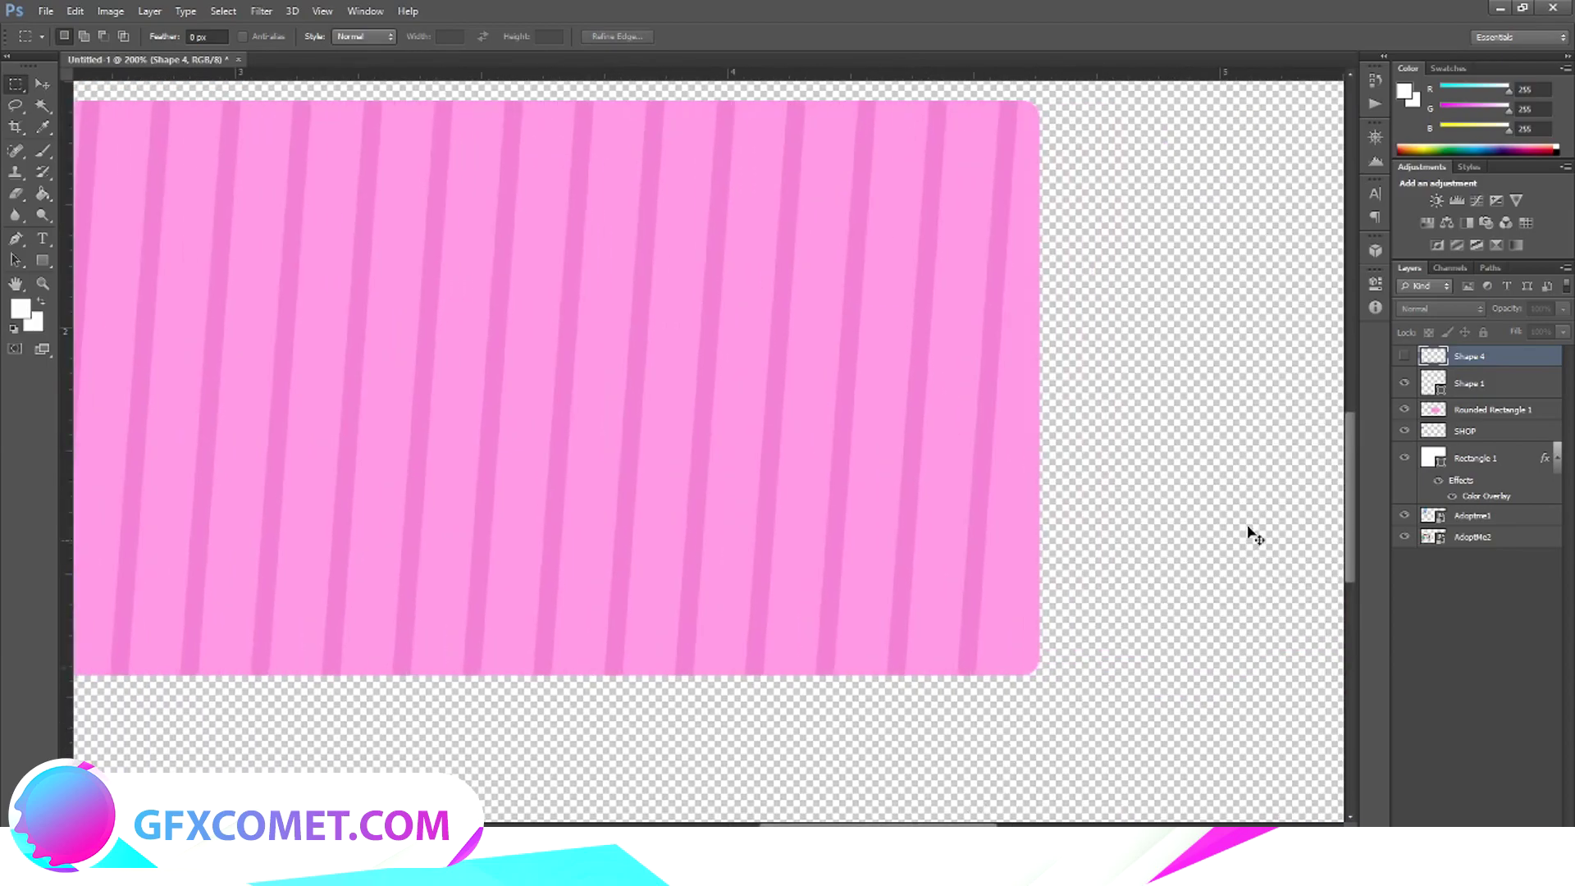
{"action": "left_click", "coordinate": [1405, 357]}
{"action": "right_click", "coordinate": [1432, 358]}
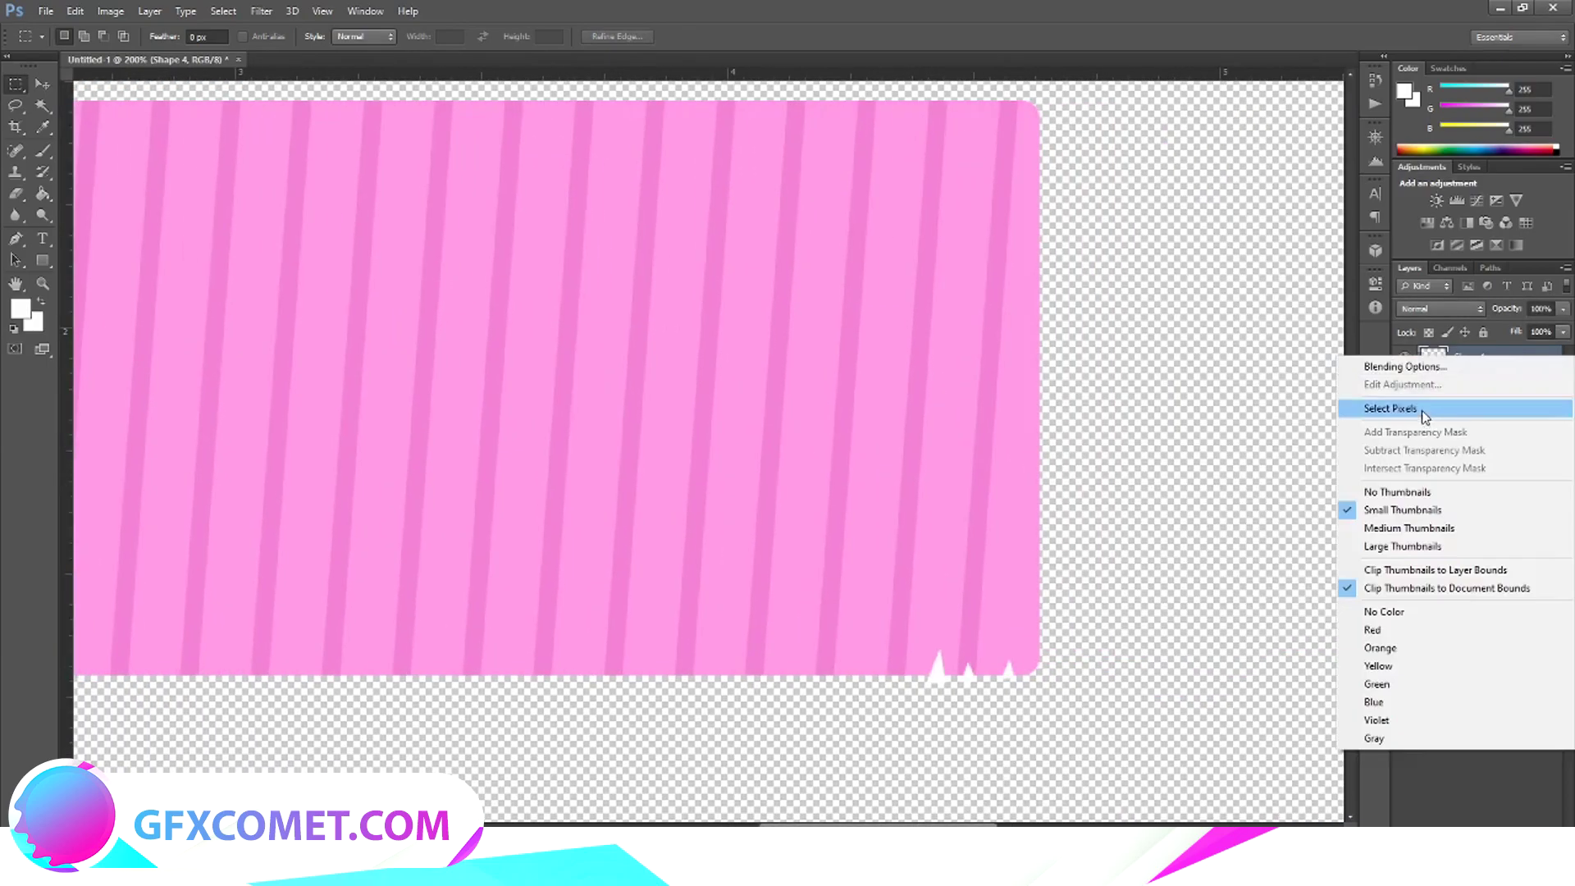
{"action": "left_click", "coordinate": [1394, 409]}
{"action": "left_click", "coordinate": [1431, 410]}
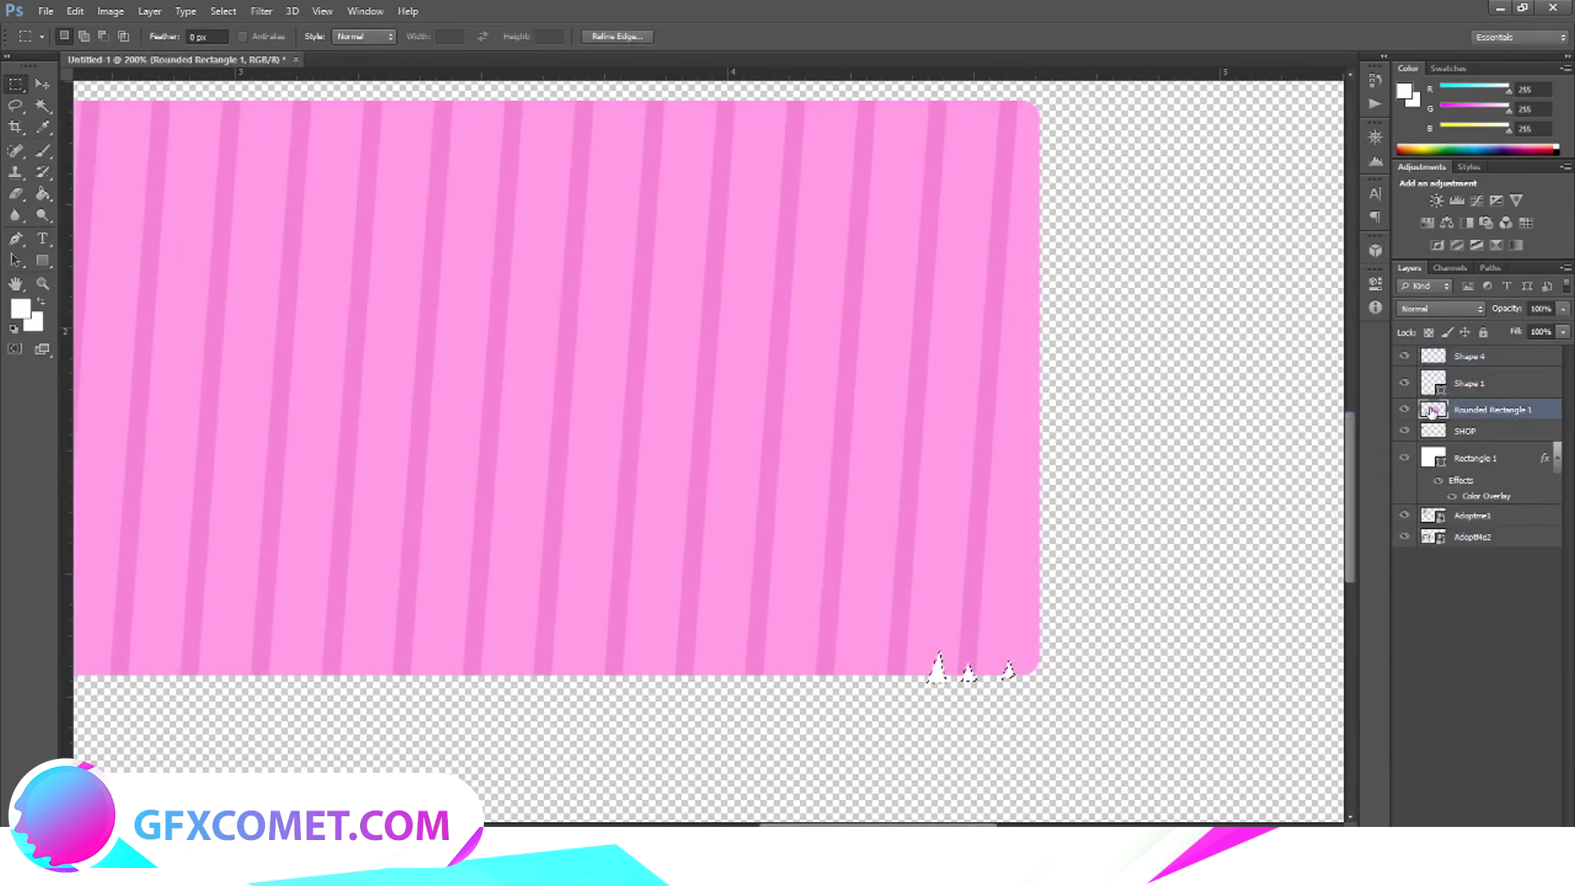
Delete the leftover Shape 1 layer and check the pink panel by hiding and showing it.
{"action": "left_click", "coordinate": [1472, 390]}
{"action": "key", "text": "Delete"}
{"action": "left_click", "coordinate": [1406, 379]}
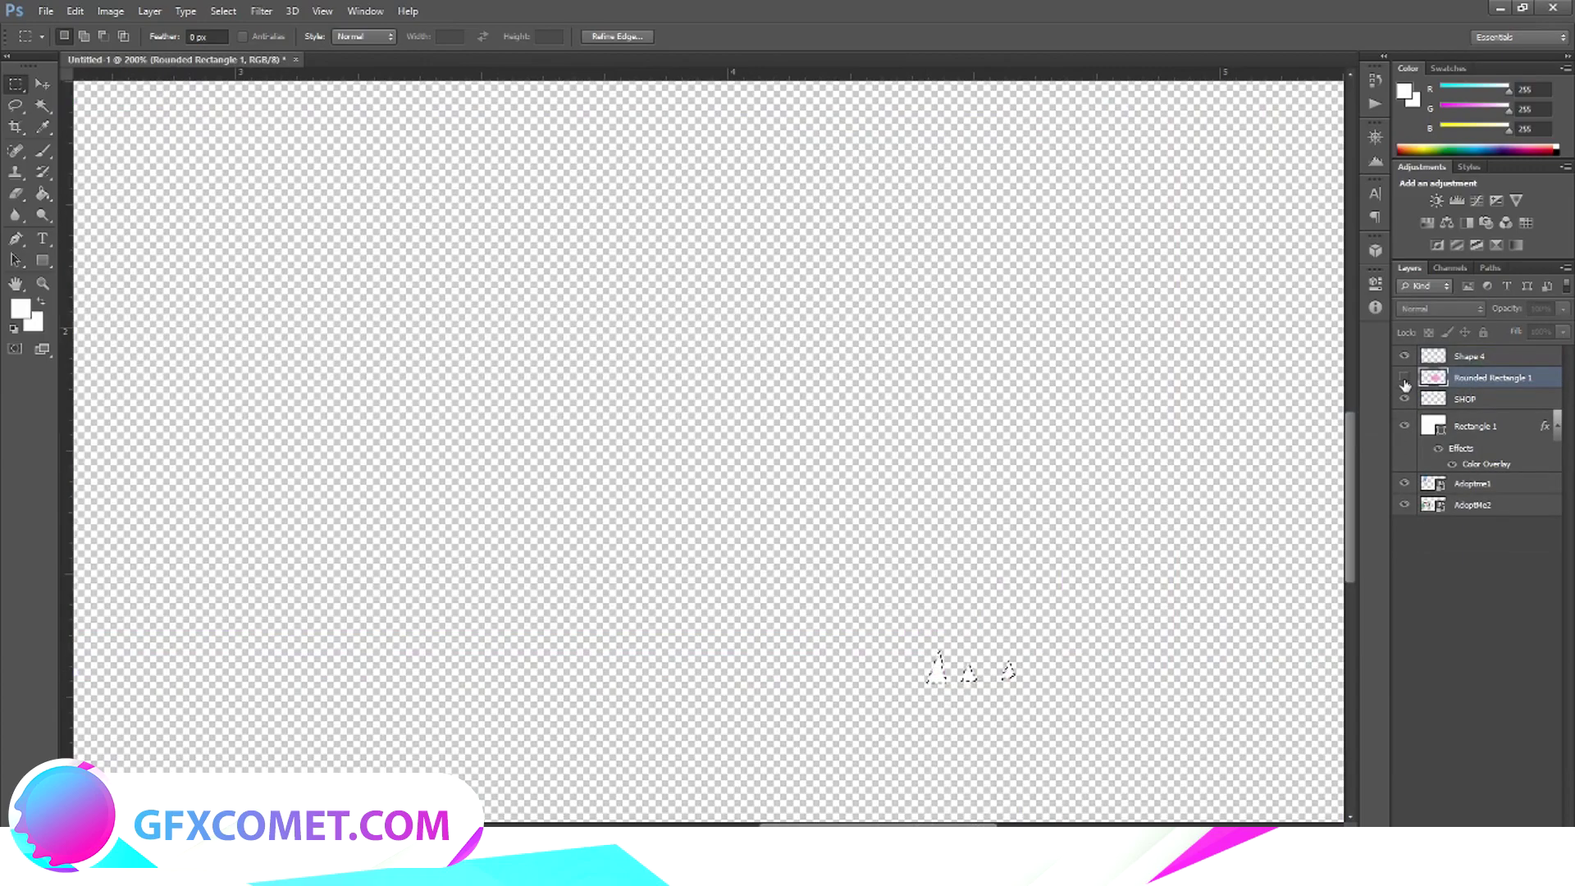
{"action": "left_click", "coordinate": [1406, 379]}
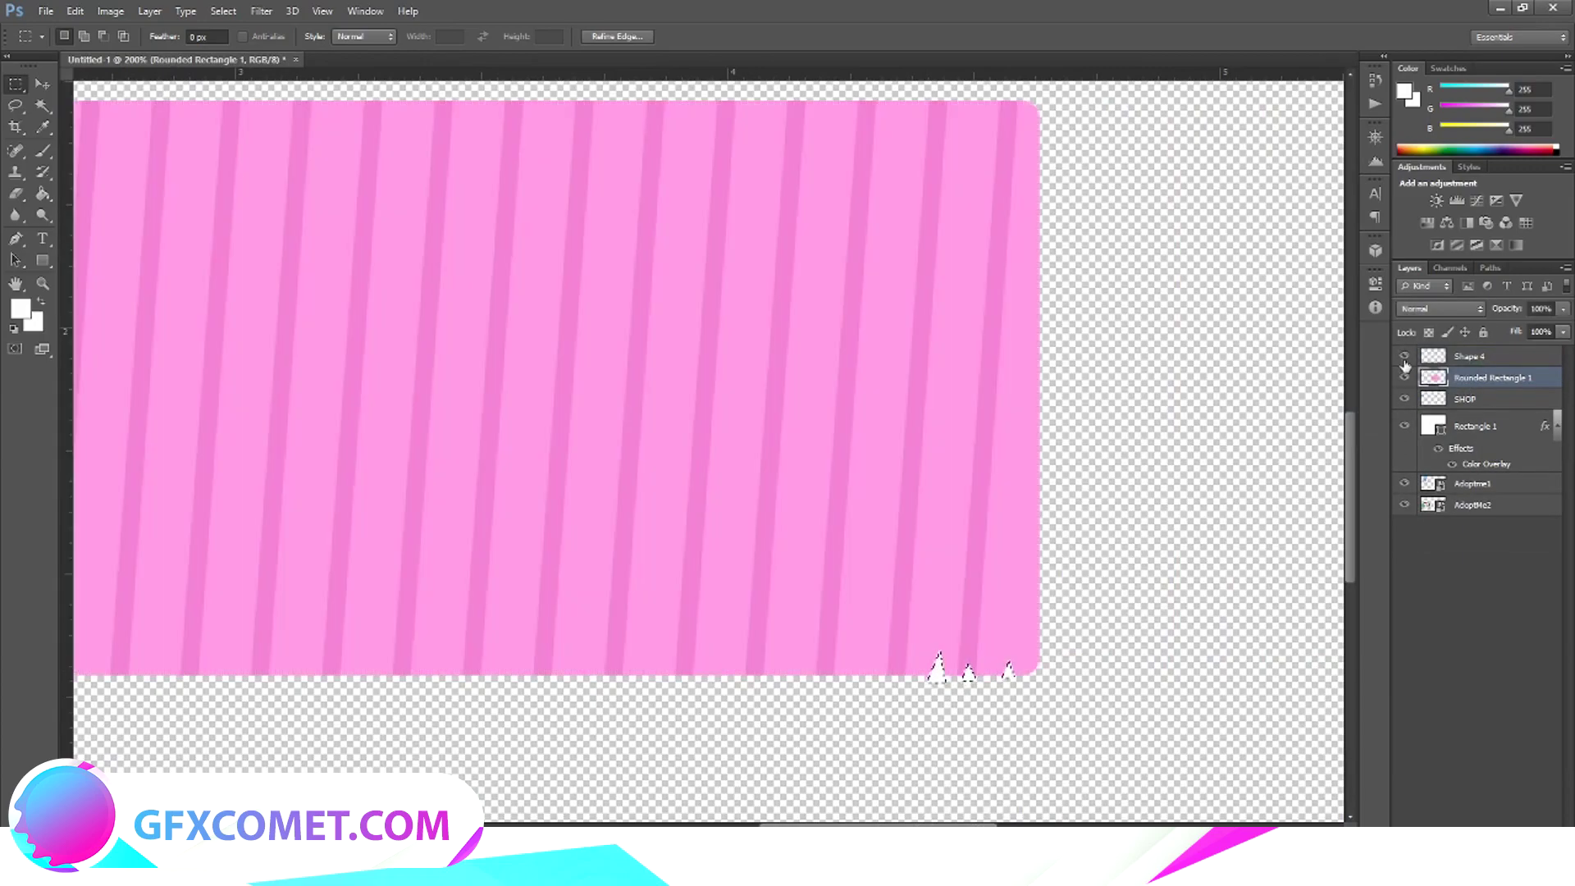
{"action": "left_click", "coordinate": [1406, 379]}
{"action": "left_click", "coordinate": [1407, 379]}
Try to move the selected triangle pixels away from the pink panel's lower edge.
{"action": "left_click", "coordinate": [41, 82]}
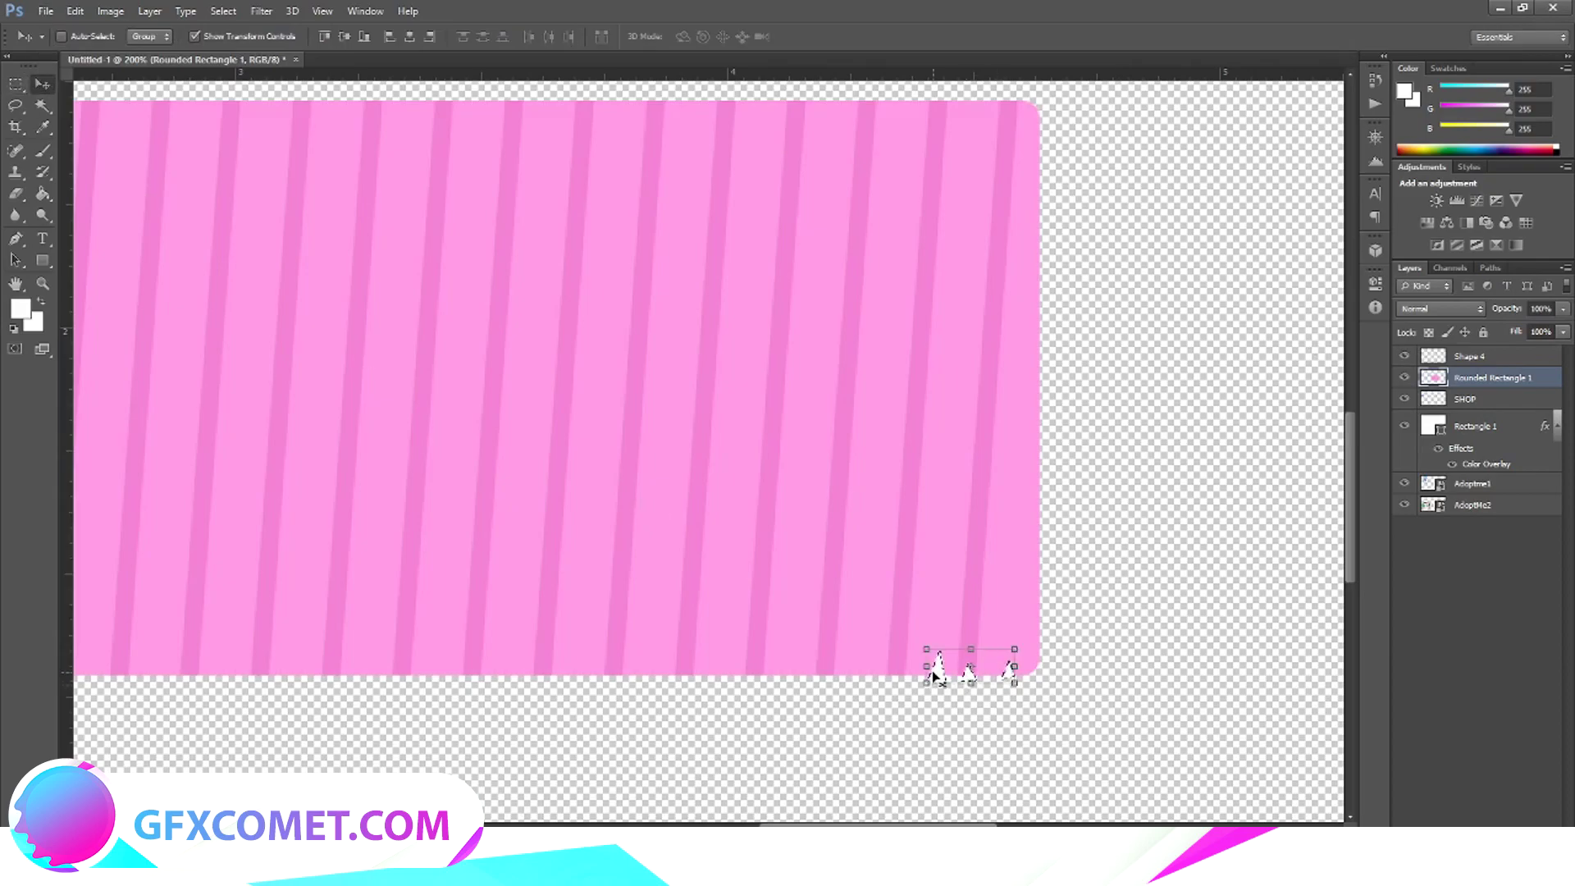
{"action": "left_click_drag", "start_coordinate": [931, 671], "coordinate": [835, 588]}
{"action": "key", "text": "ctrl+z"}
Clear the selection, then move the white triangles to the pink panel's upper-left area and turn them upside down.
{"action": "left_click", "coordinate": [16, 83]}
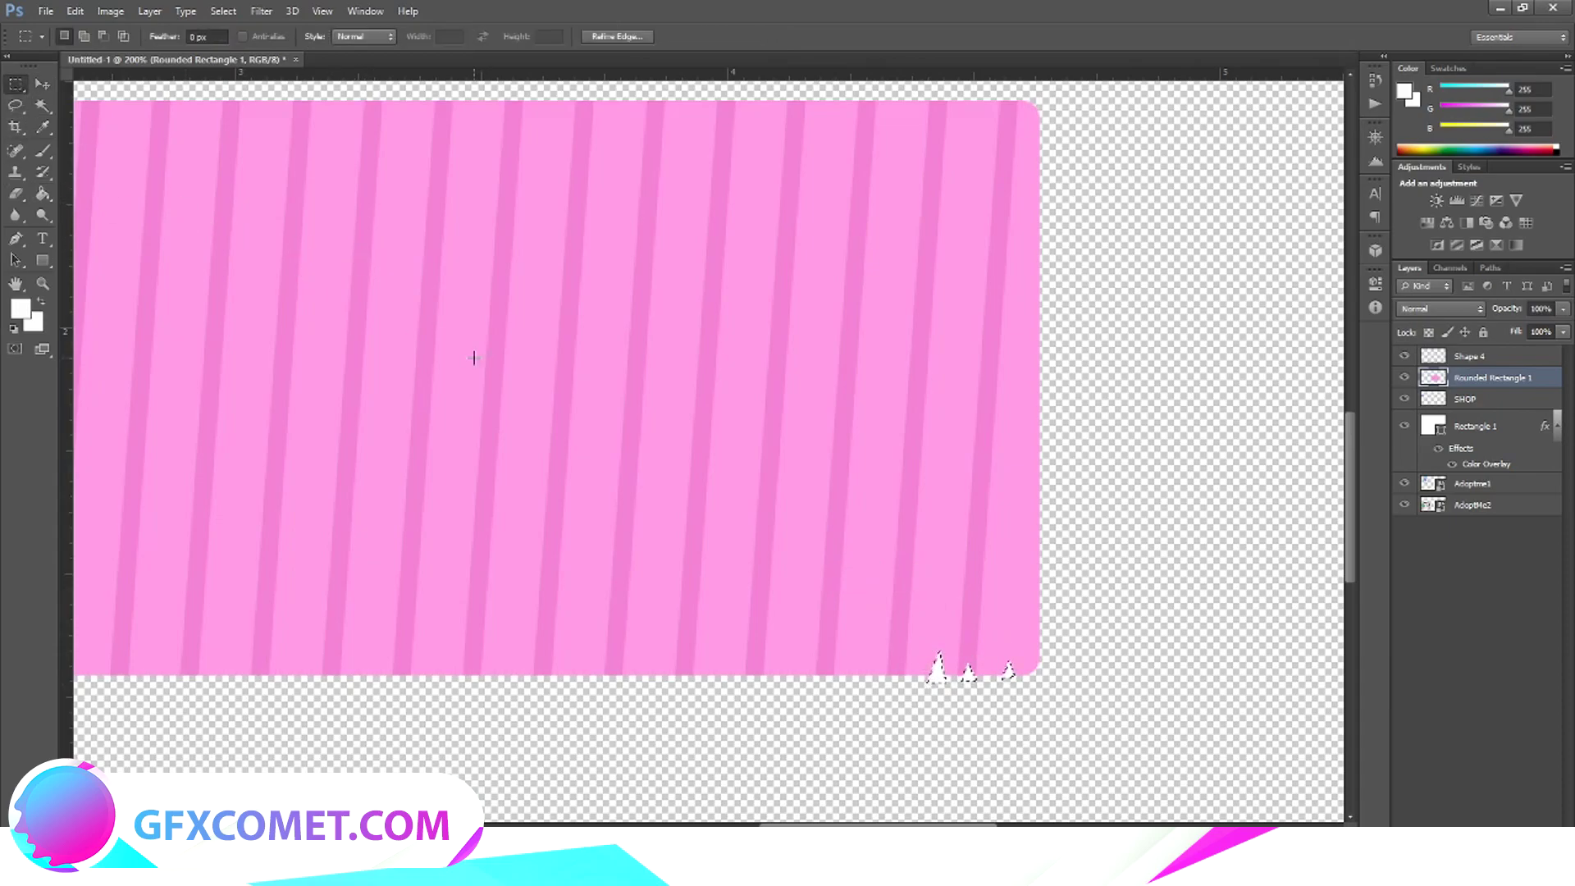
{"action": "left_click", "coordinate": [474, 357]}
{"action": "left_click", "coordinate": [1551, 360]}
{"action": "left_click", "coordinate": [42, 83]}
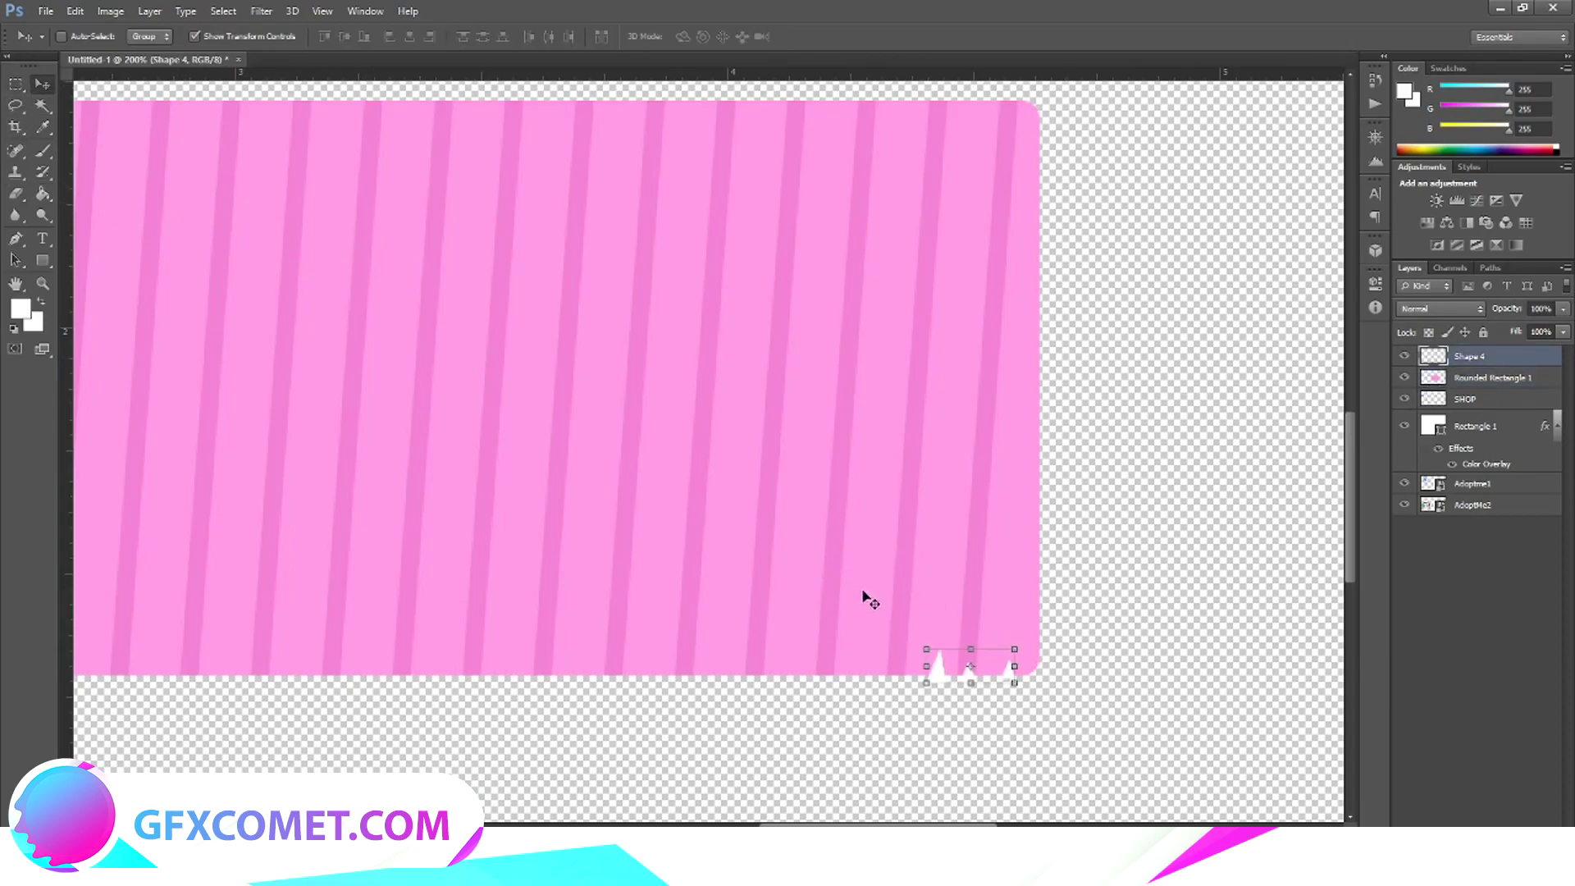
{"action": "left_click_drag", "start_coordinate": [1009, 677], "coordinate": [303, 122]}
{"action": "key", "text": "ctrl+t"}
{"action": "left_click_drag", "start_coordinate": [377, 164], "coordinate": [369, 226]}
{"action": "left_click", "coordinate": [23, 89]}
{"action": "left_click", "coordinate": [714, 326]}
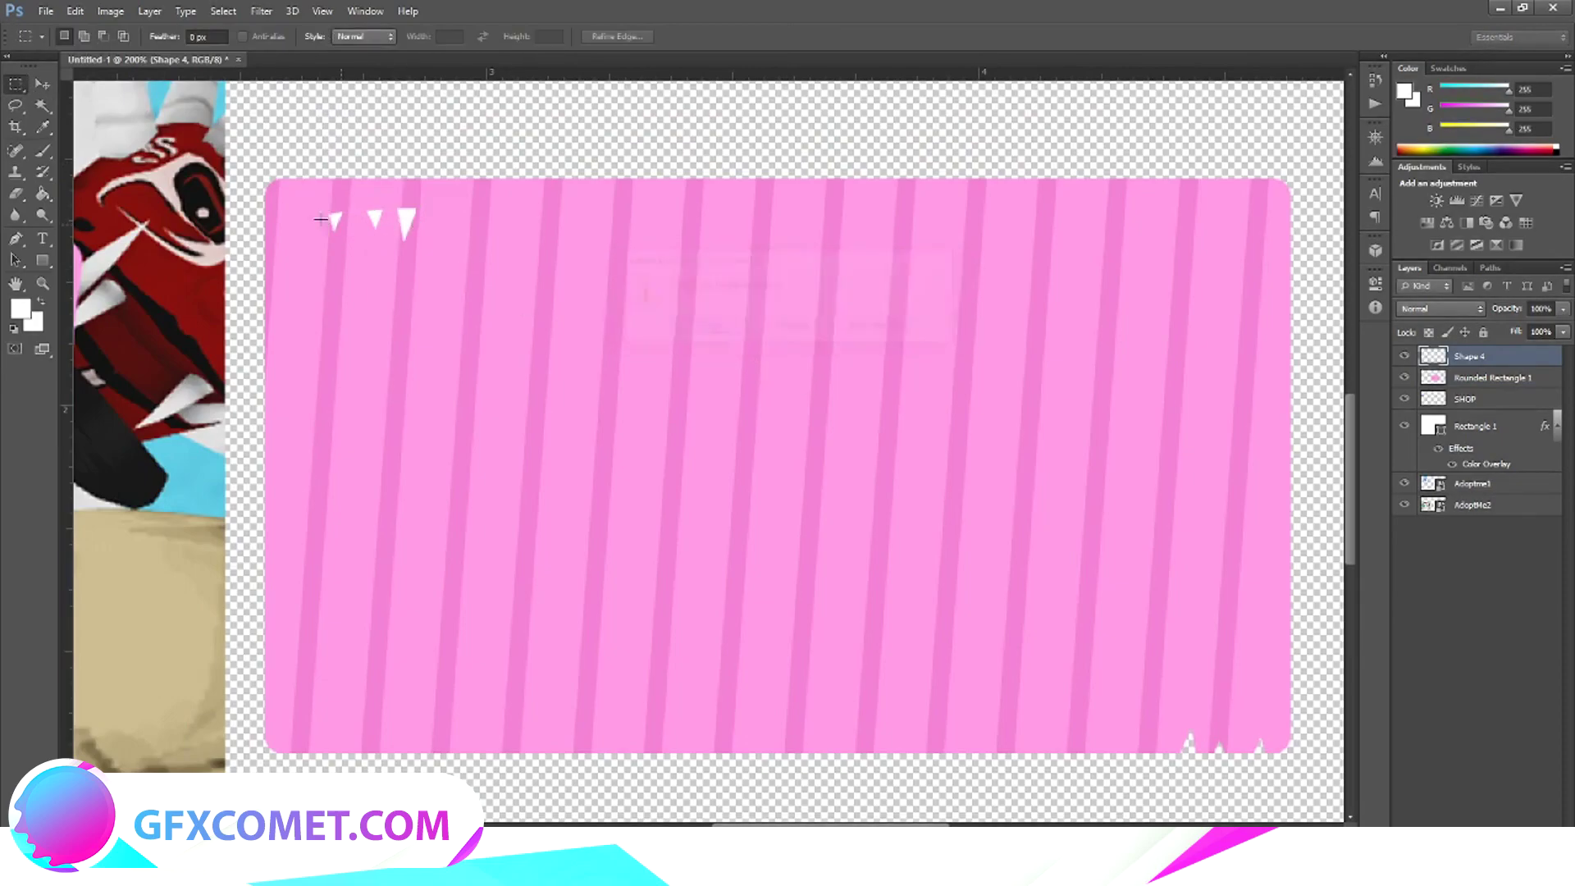
Delete the two smaller triangles and keep only the largest one.
{"action": "left_click_drag", "start_coordinate": [301, 189], "coordinate": [391, 282]}
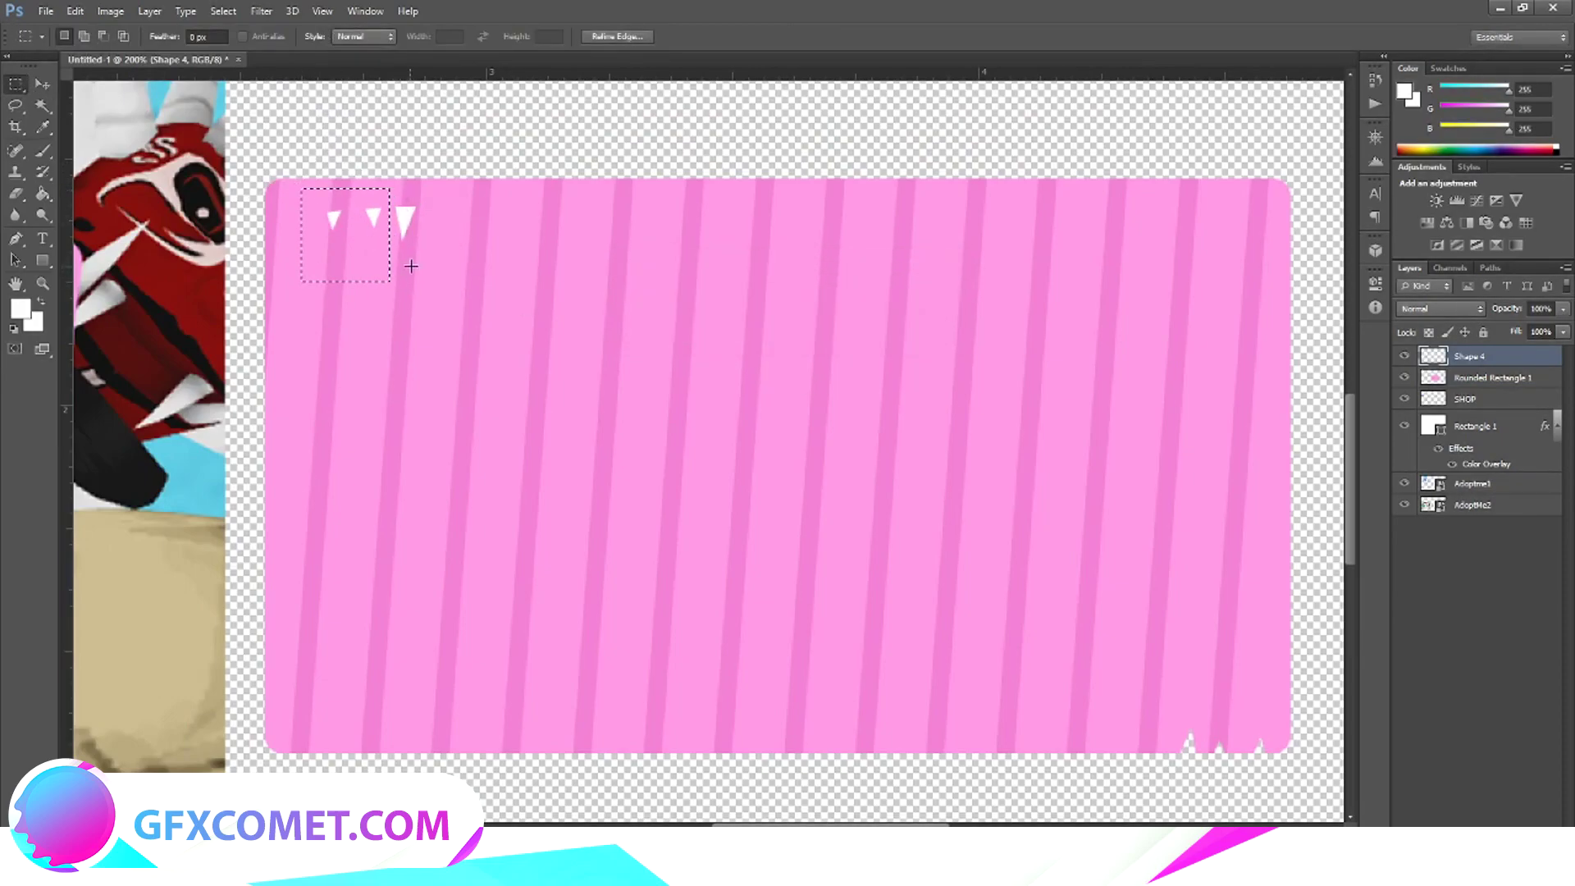
{"action": "key", "text": "Delete"}
{"action": "key", "text": "ctrl+d"}
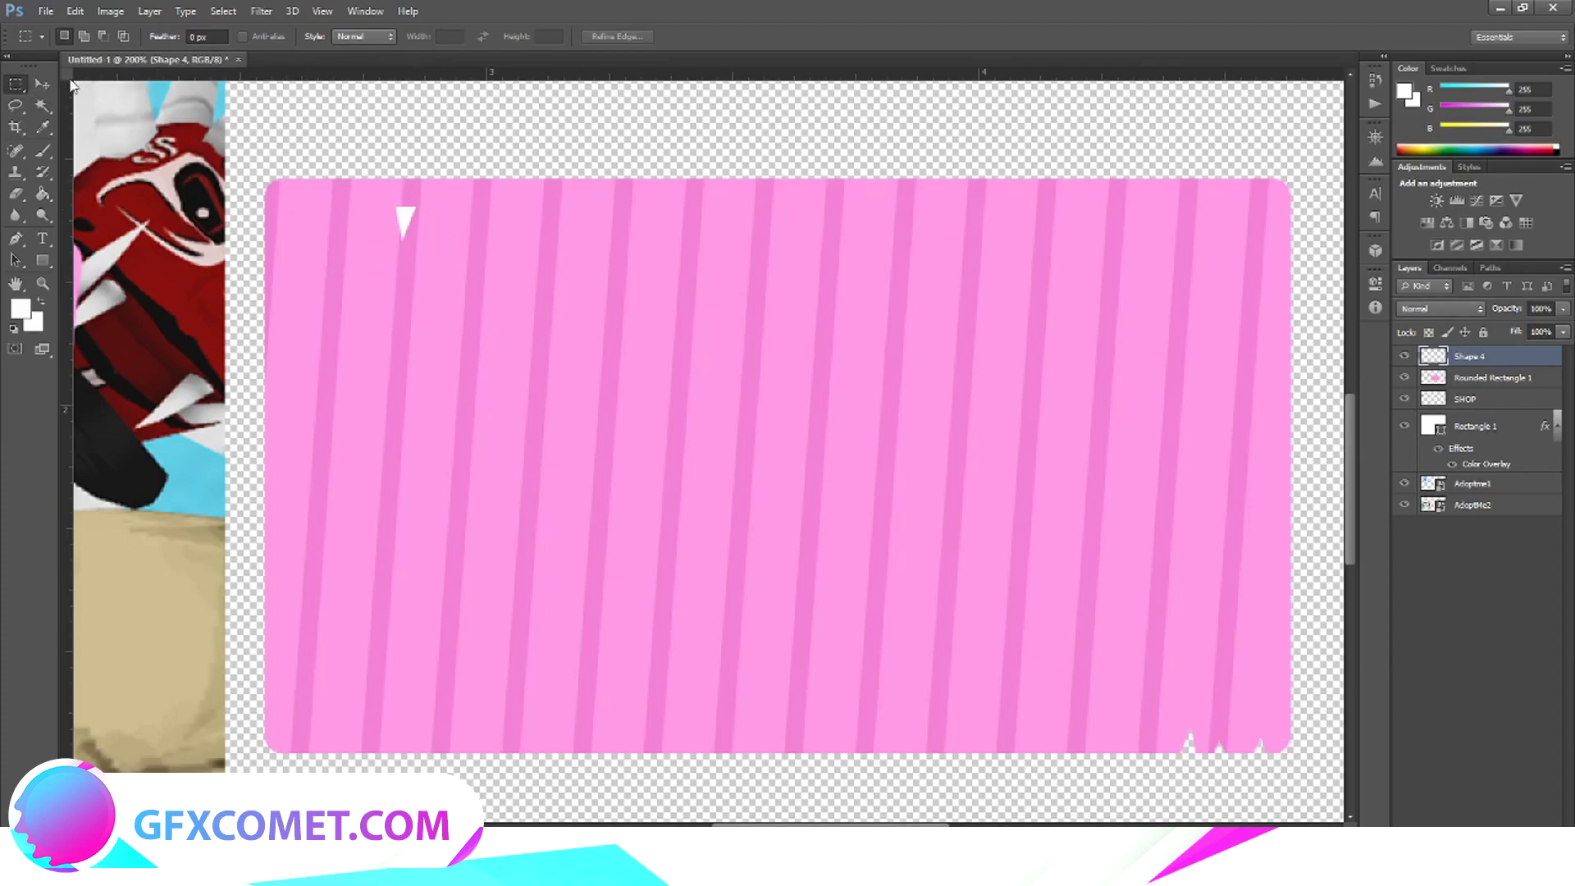
Widen the remaining triangle to 123.08% to match the reference's top notch, and place it on the pink panel's upper edge near the left corner.
{"action": "key", "text": "v"}
{"action": "left_click_drag", "start_coordinate": [404, 219], "coordinate": [193, 135]}
{"action": "key", "text": "ctrl+t"}
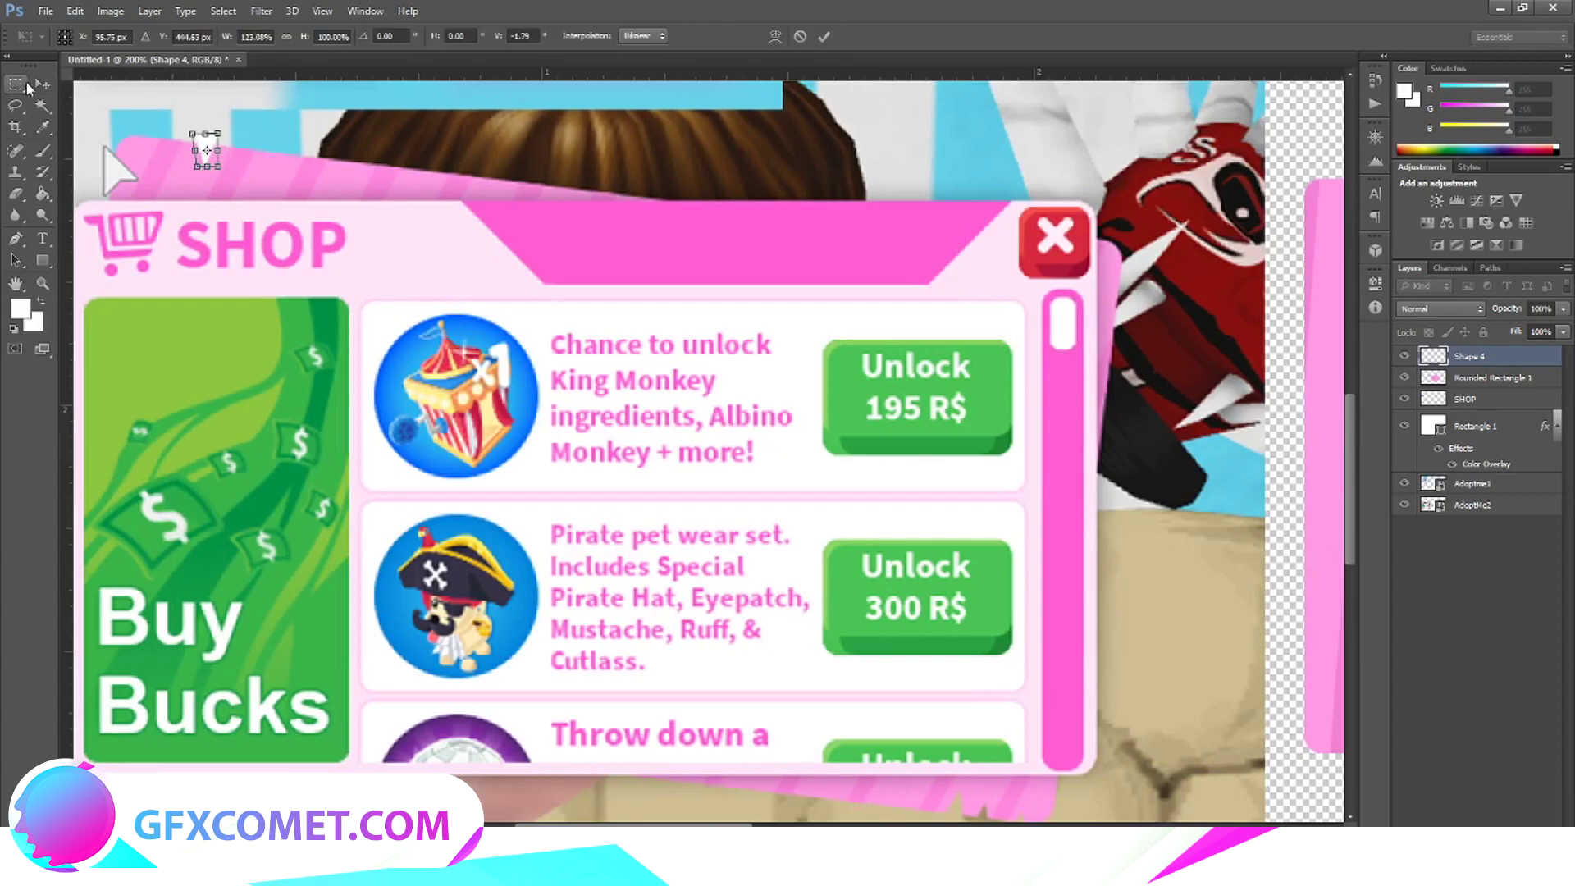
{"action": "key", "text": "v"}
{"action": "key", "text": "Return"}
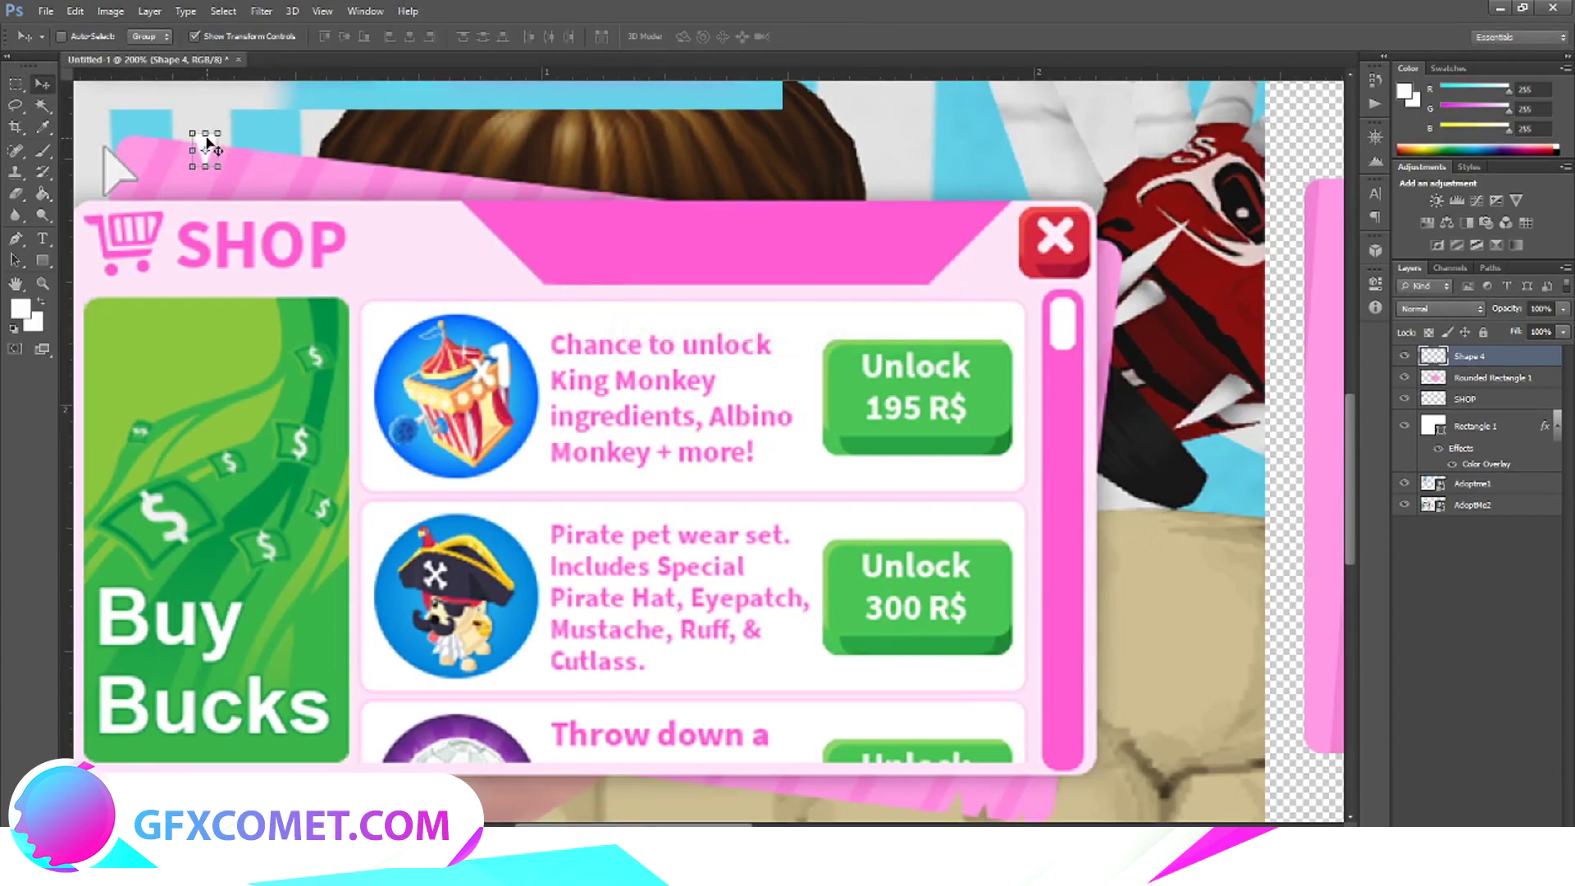
{"action": "left_click_drag", "start_coordinate": [207, 146], "coordinate": [1194, 179]}
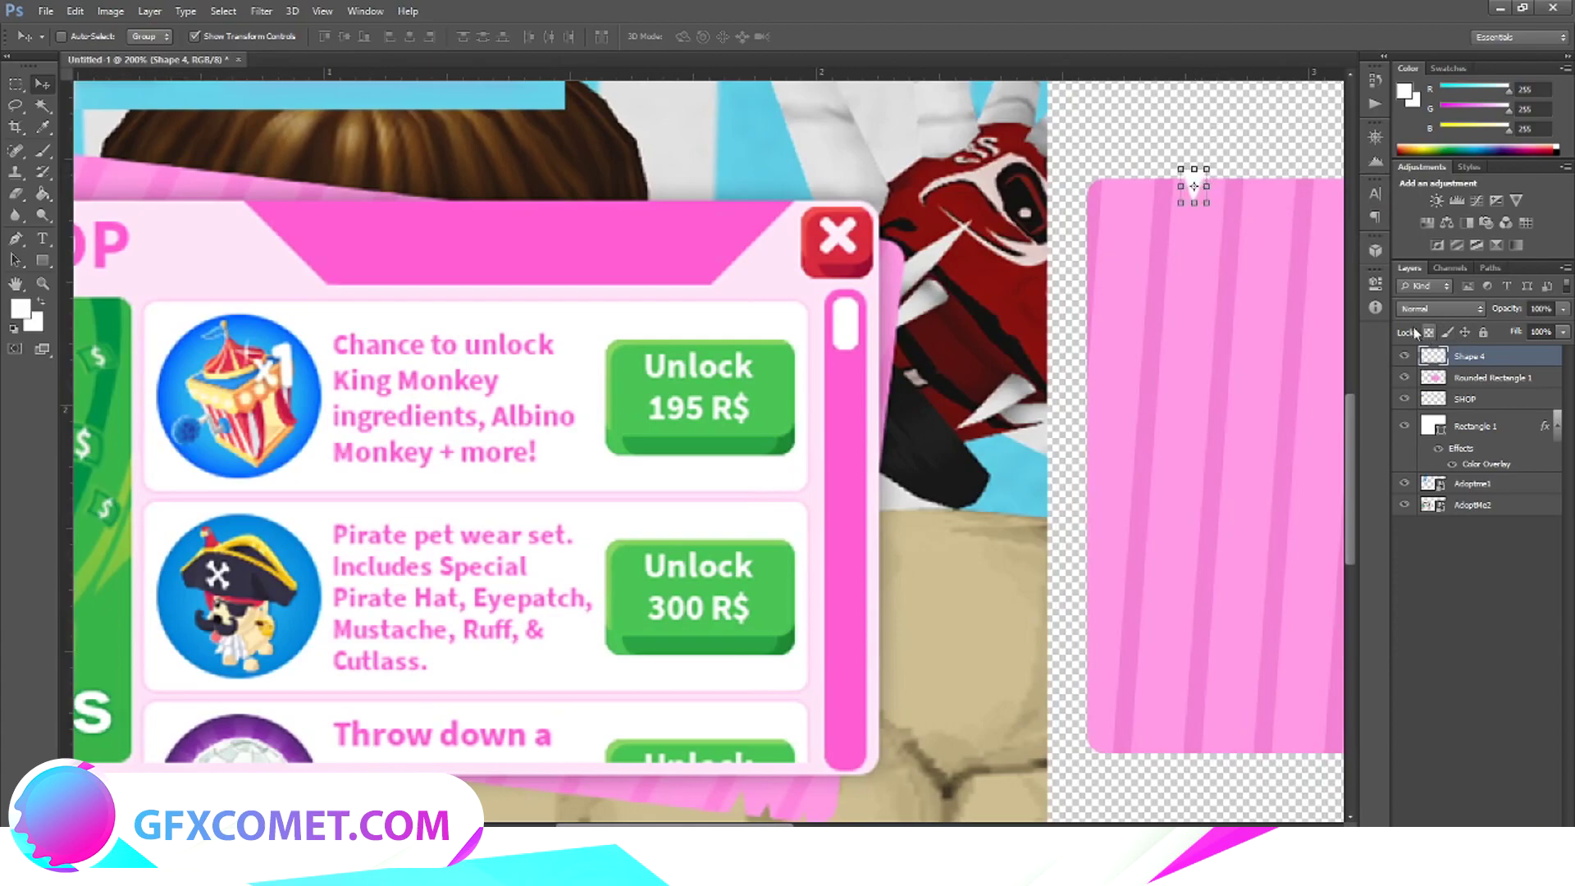
Cut the triangle's pixel selection out of the pink panel's upper edge, hide the triangle layer, and clear the selection.
{"action": "right_click", "coordinate": [1445, 358]}
{"action": "left_click", "coordinate": [1427, 410]}
{"action": "left_click", "coordinate": [1456, 376]}
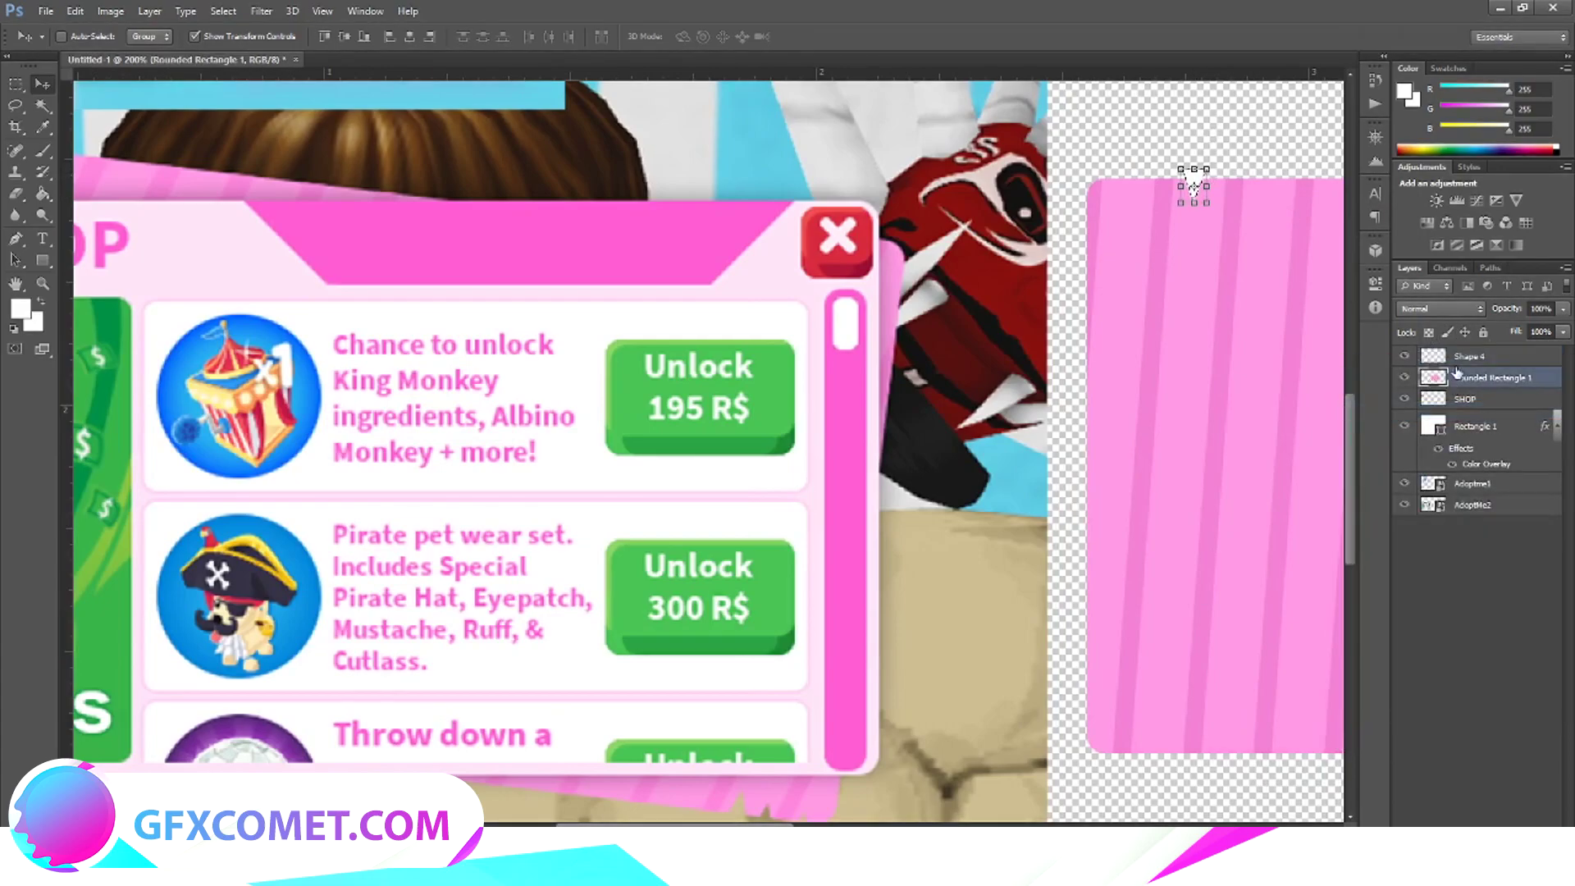
{"action": "left_click", "coordinate": [1423, 357]}
{"action": "left_click", "coordinate": [1403, 355]}
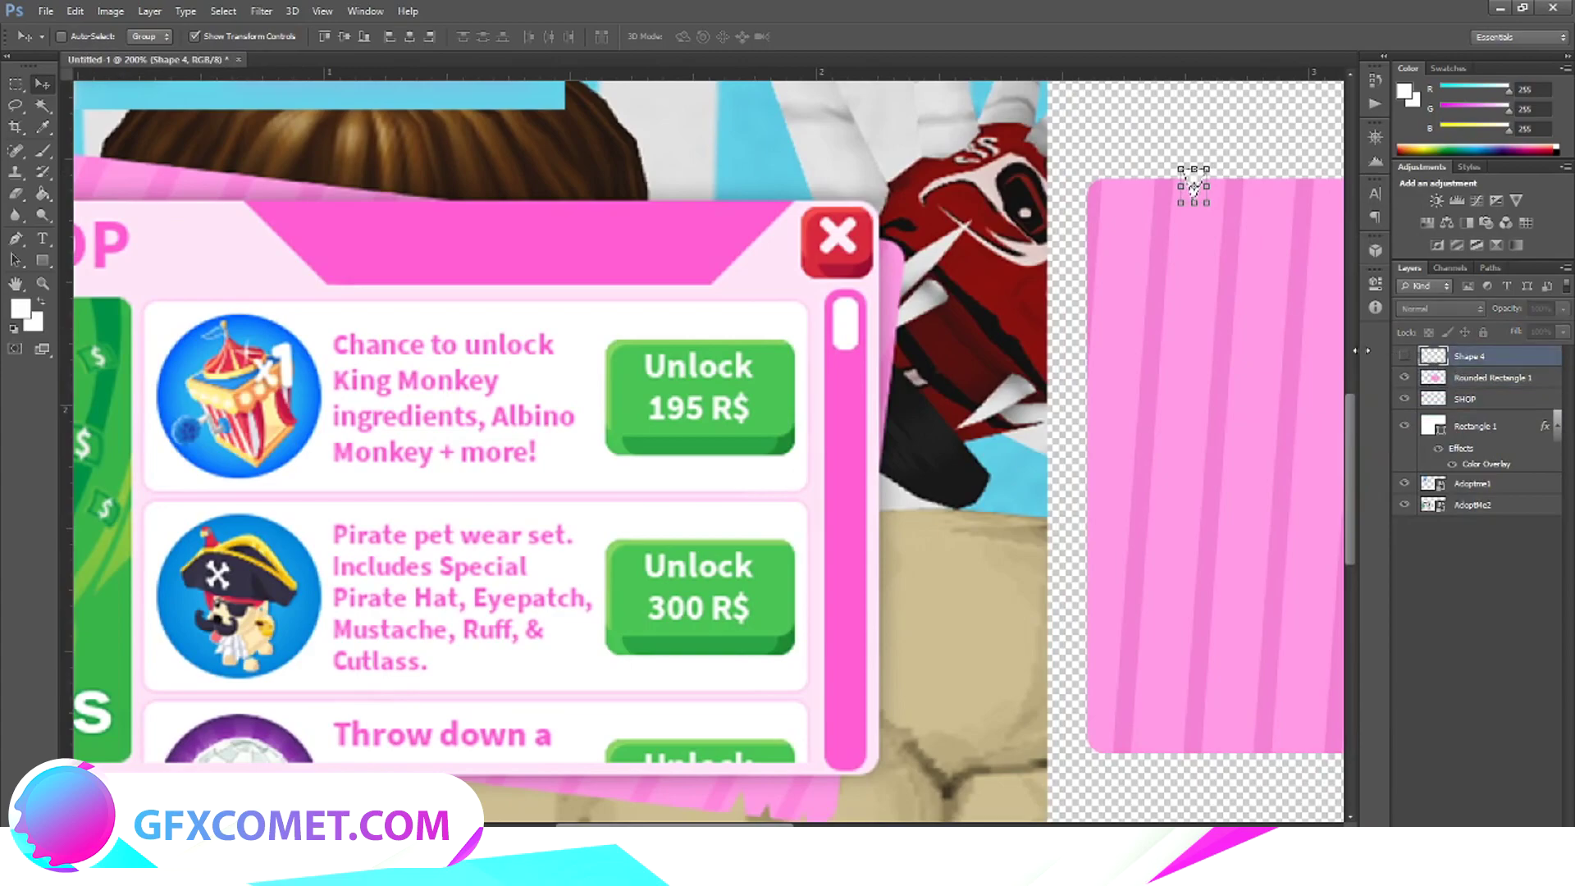
{"action": "left_click", "coordinate": [10, 85]}
Draw a white rounded rectangle with a 10 px corner radius over the reference image's shop window.
{"action": "key", "text": "ctrl+minus"}
{"action": "key", "text": "ctrl+minus"}
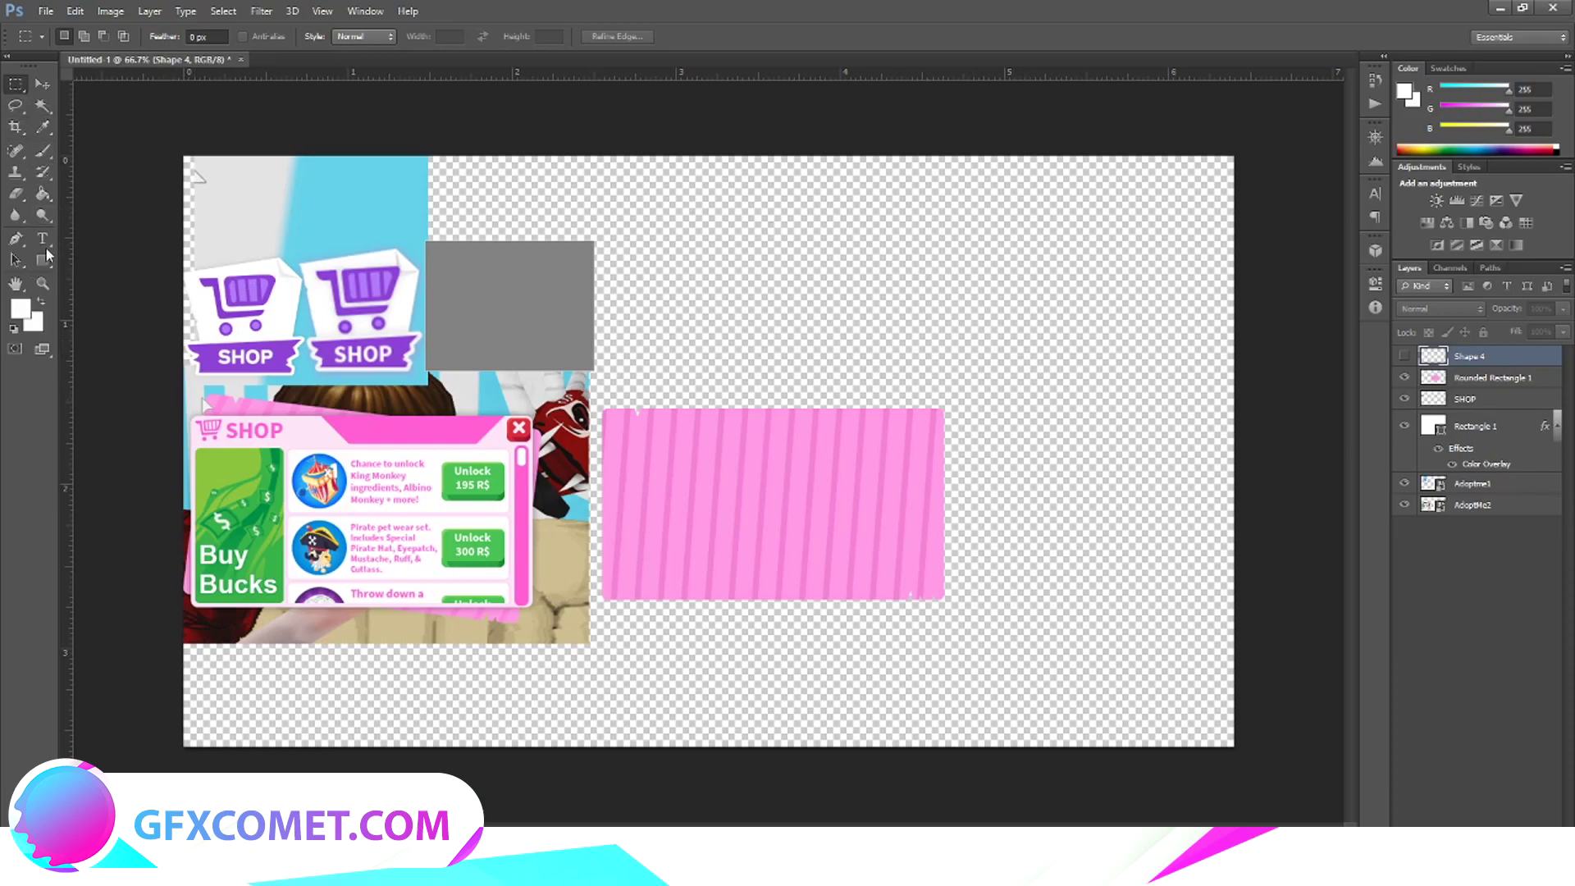
{"action": "left_click_drag", "start_coordinate": [47, 258], "coordinate": [102, 272]}
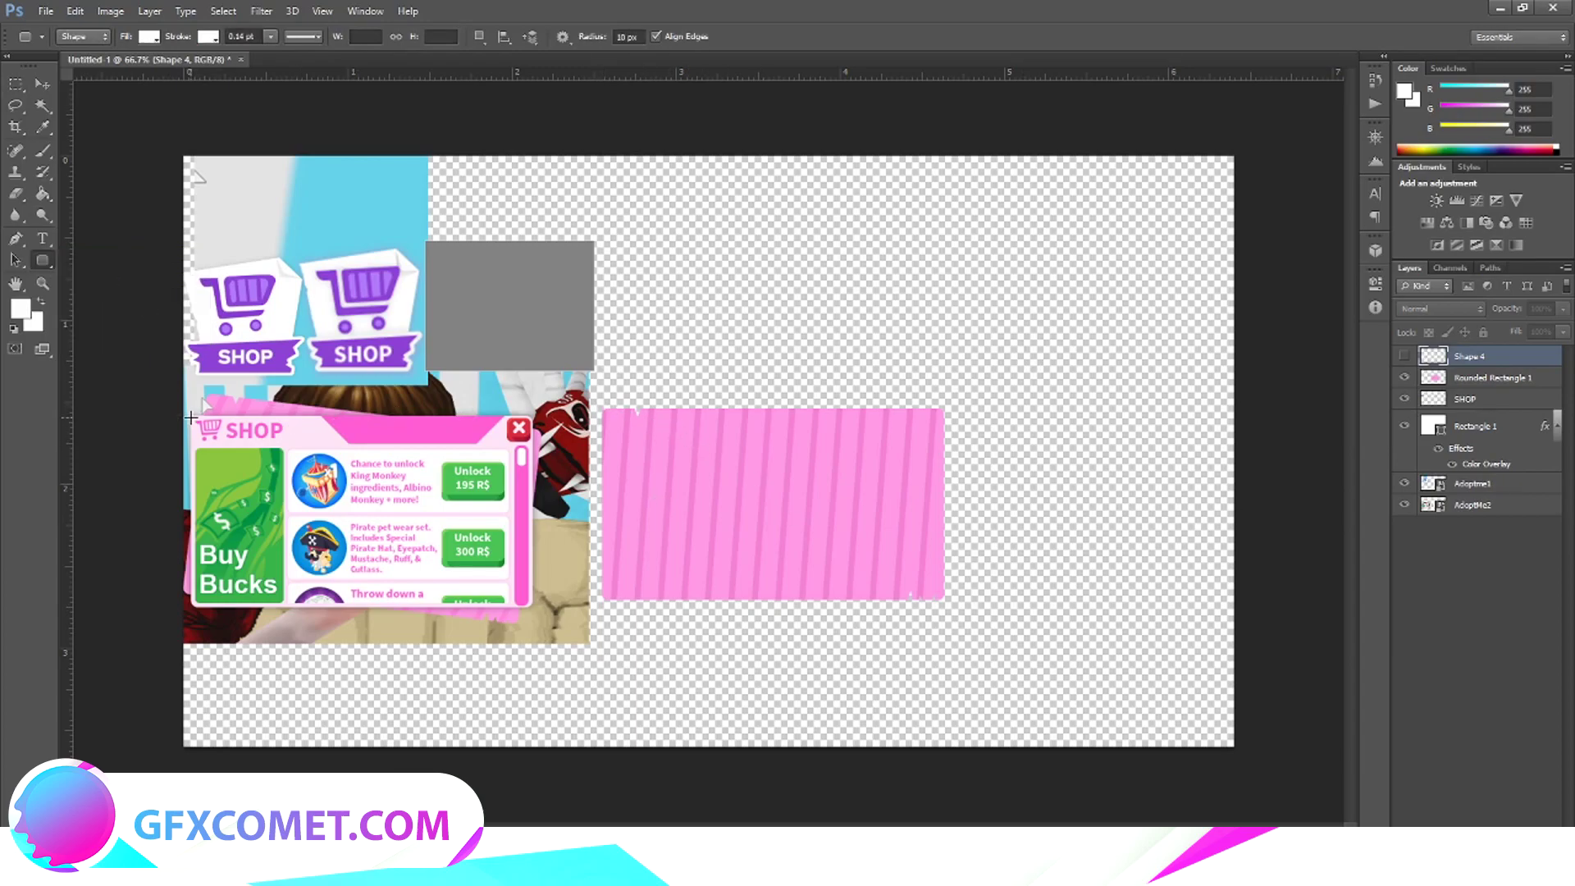
{"action": "left_click_drag", "start_coordinate": [191, 418], "coordinate": [532, 606]}
Stretch the white rounded rectangle to 100.87% height to match the reference window, and place it directly above the pink striped panel.
{"action": "key", "text": "v"}
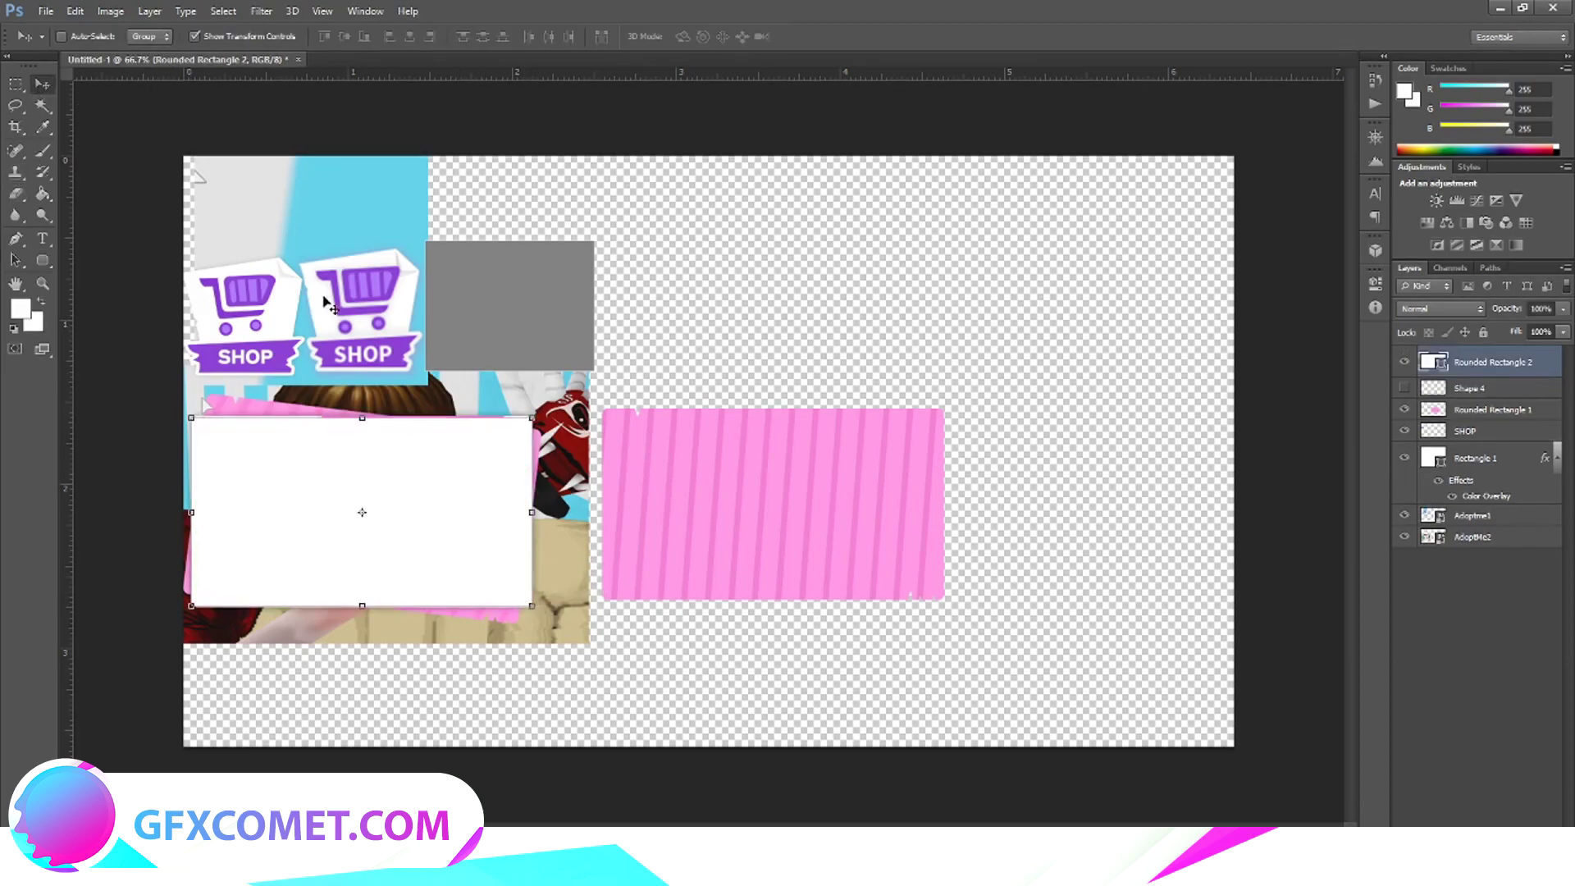
{"action": "left_click_drag", "start_coordinate": [365, 422], "coordinate": [367, 417]}
{"action": "left_click_drag", "start_coordinate": [531, 513], "coordinate": [531, 513]}
{"action": "left_click", "coordinate": [42, 81]}
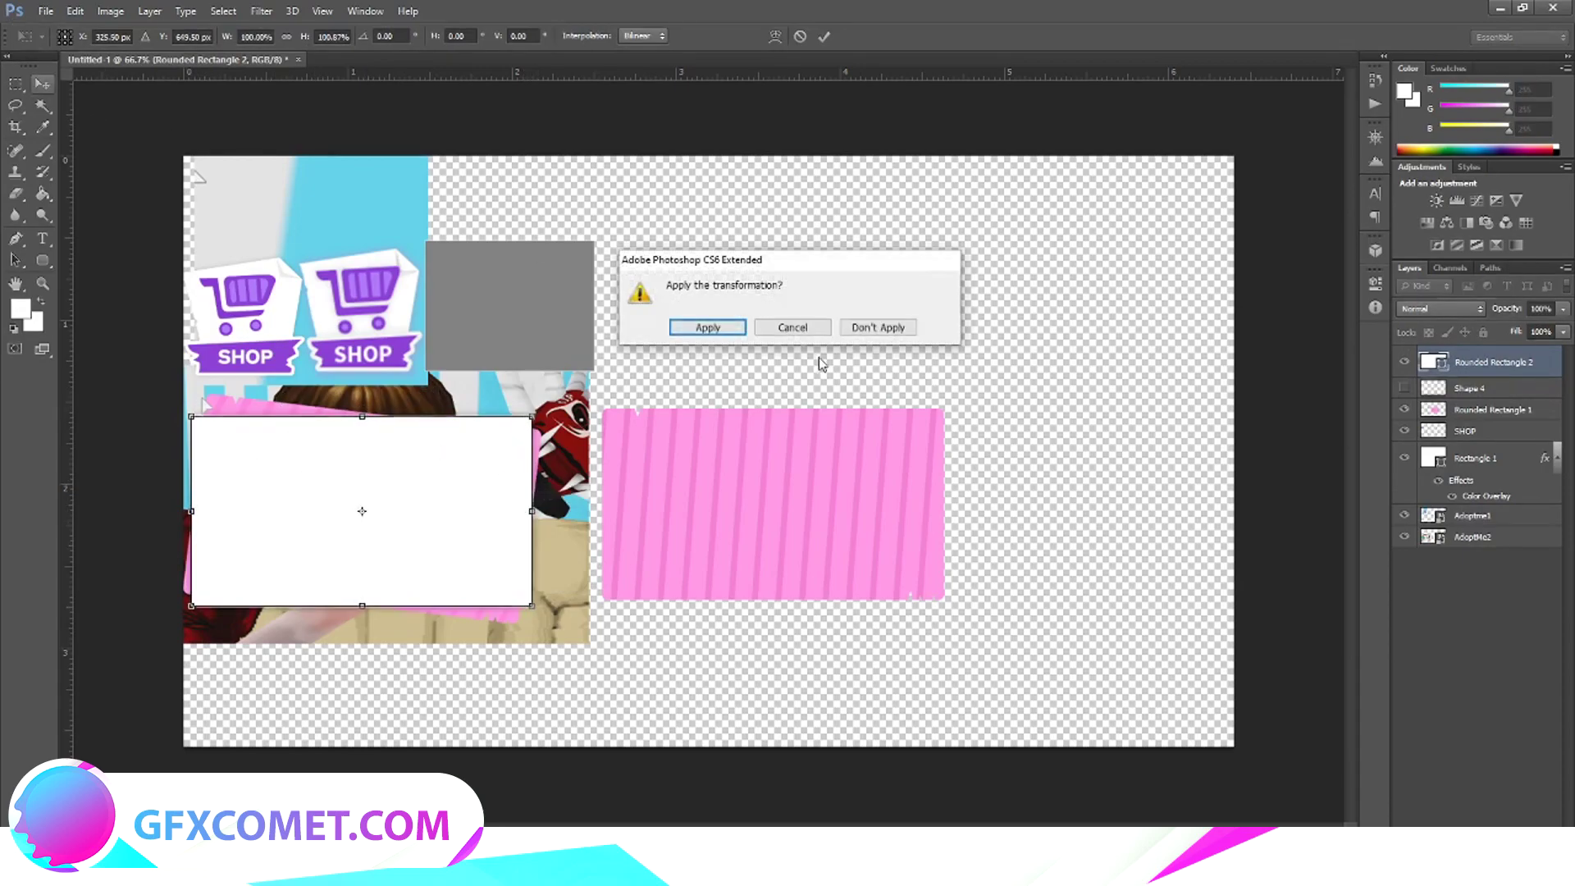
{"action": "left_click", "coordinate": [707, 327]}
{"action": "left_click_drag", "start_coordinate": [520, 429], "coordinate": [901, 235]}
Trace the reference header's pink trapezoid with the Pen tool as a closed four-point white shape.
{"action": "left_click", "coordinate": [16, 83]}
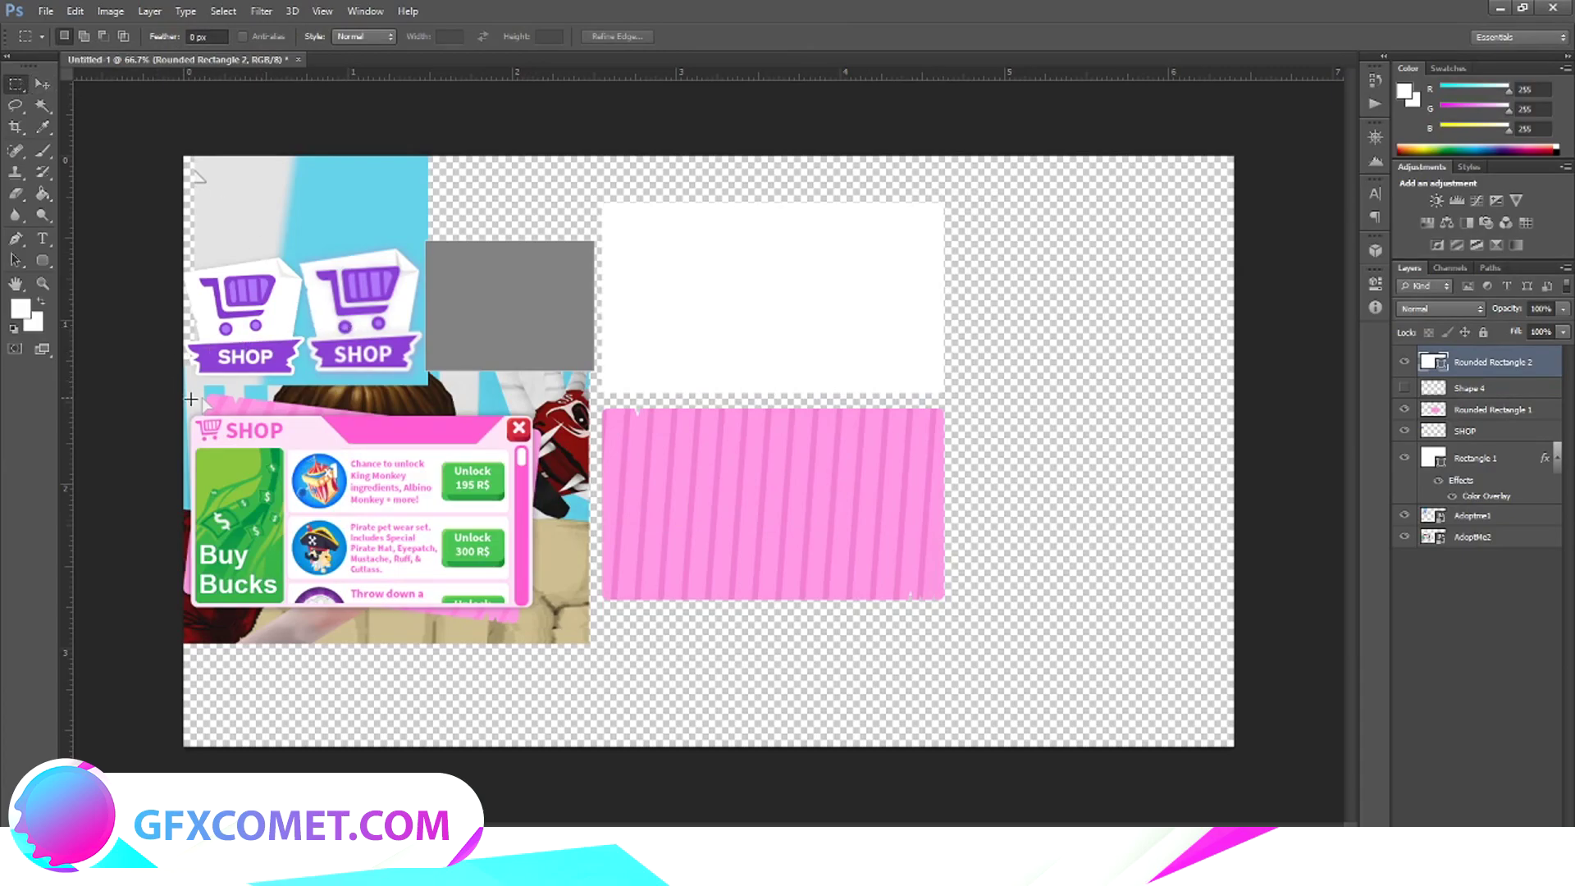
{"action": "left_click", "coordinate": [16, 238]}
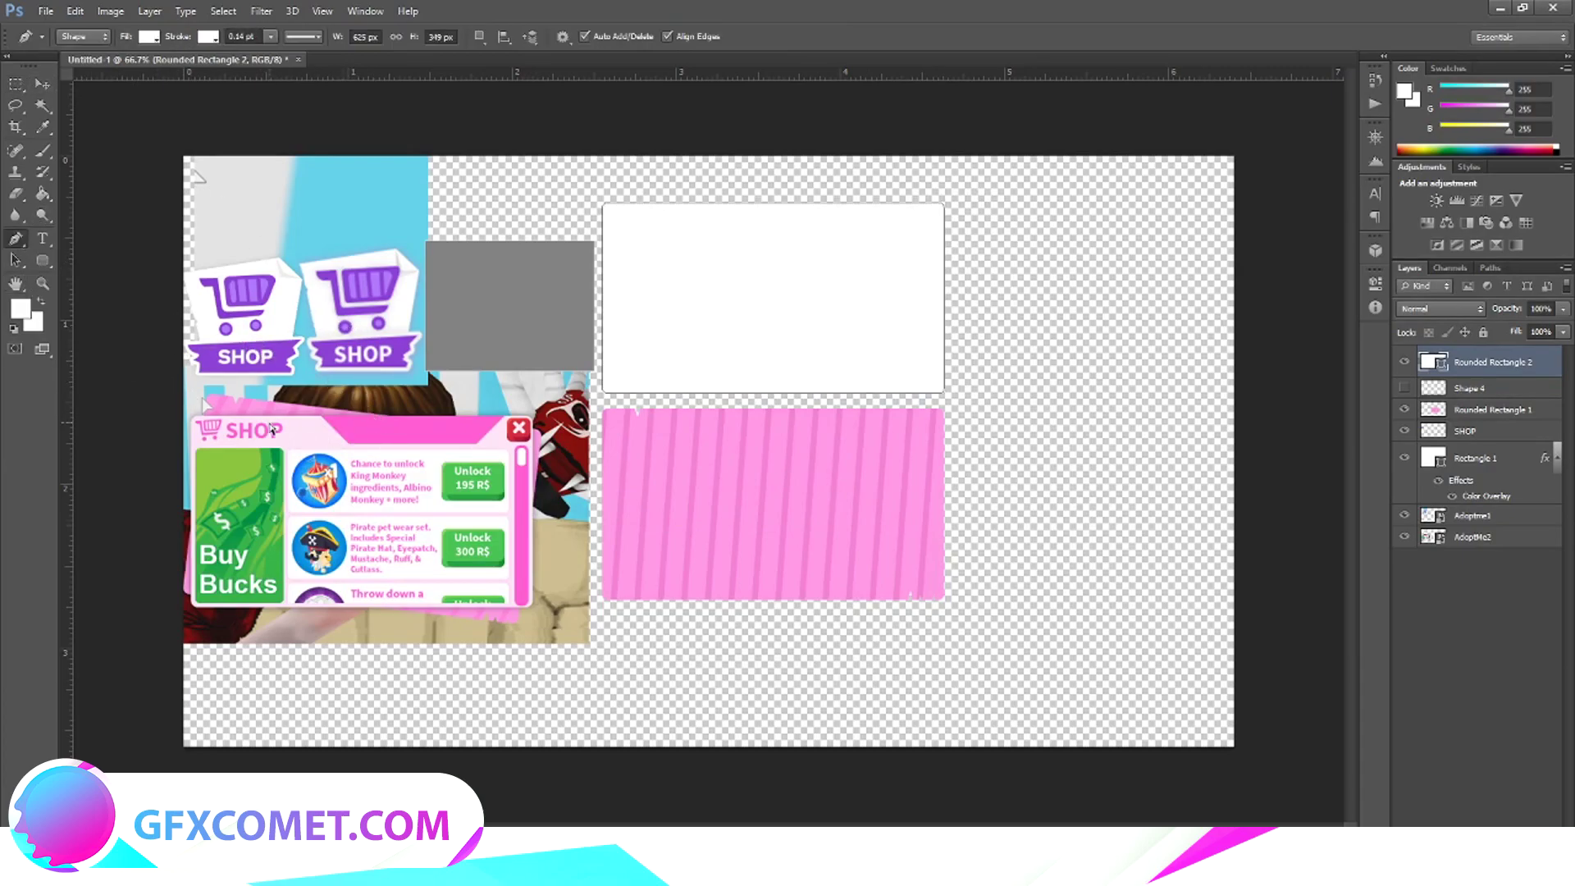
{"action": "key", "text": "ctrl+plus"}
{"action": "key", "text": "ctrl+plus"}
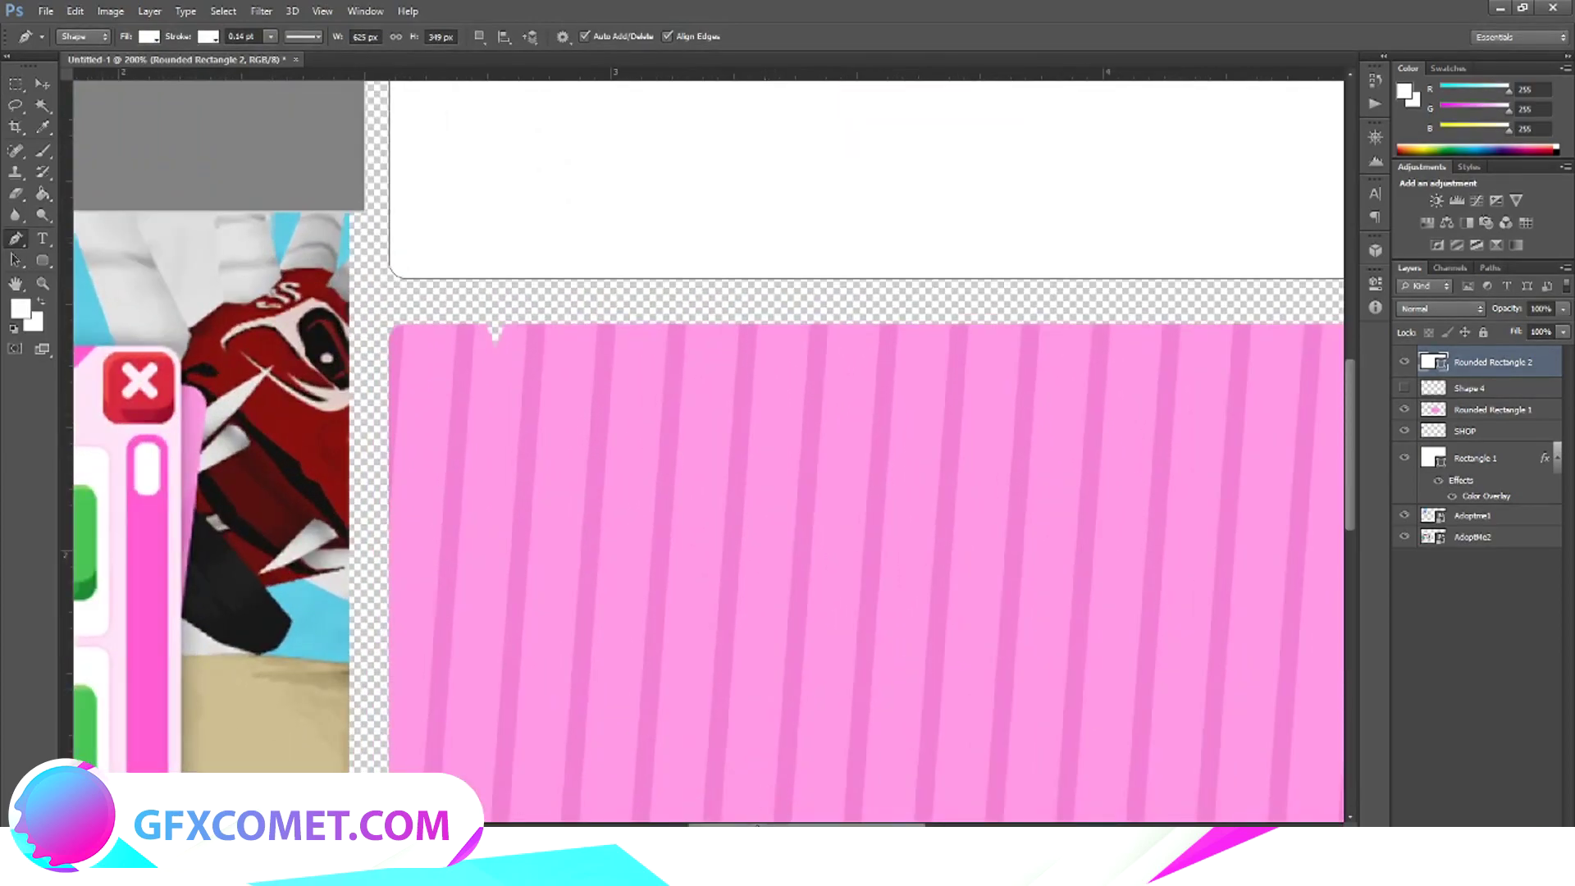
{"action": "scroll", "coordinate": [246, 390], "scroll_direction": "left", "scroll_amount": 6}
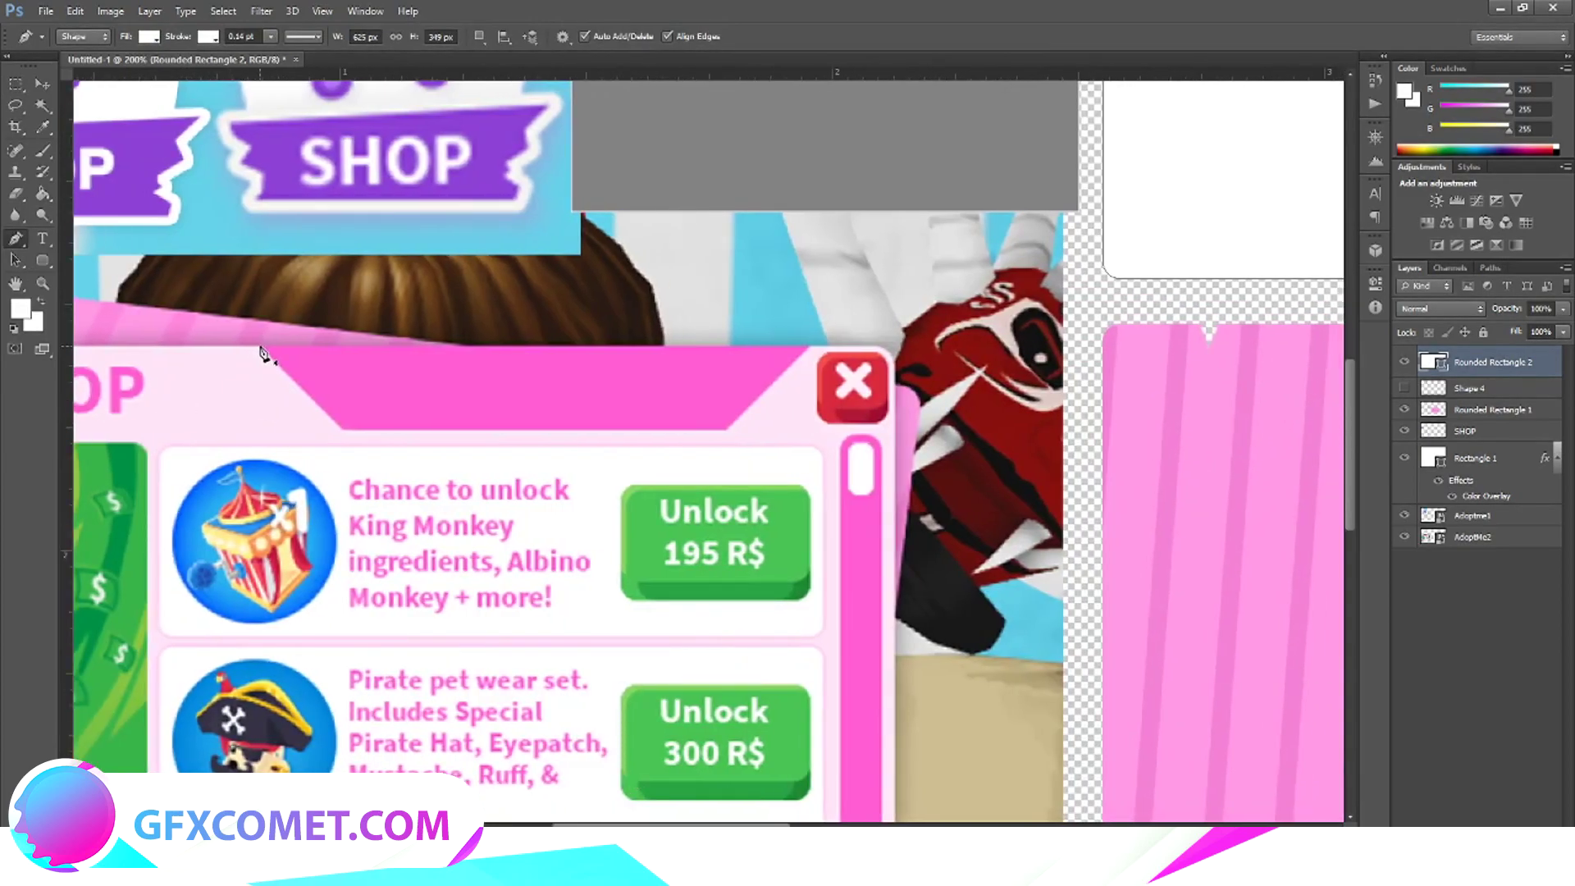
{"action": "left_click", "coordinate": [261, 348]}
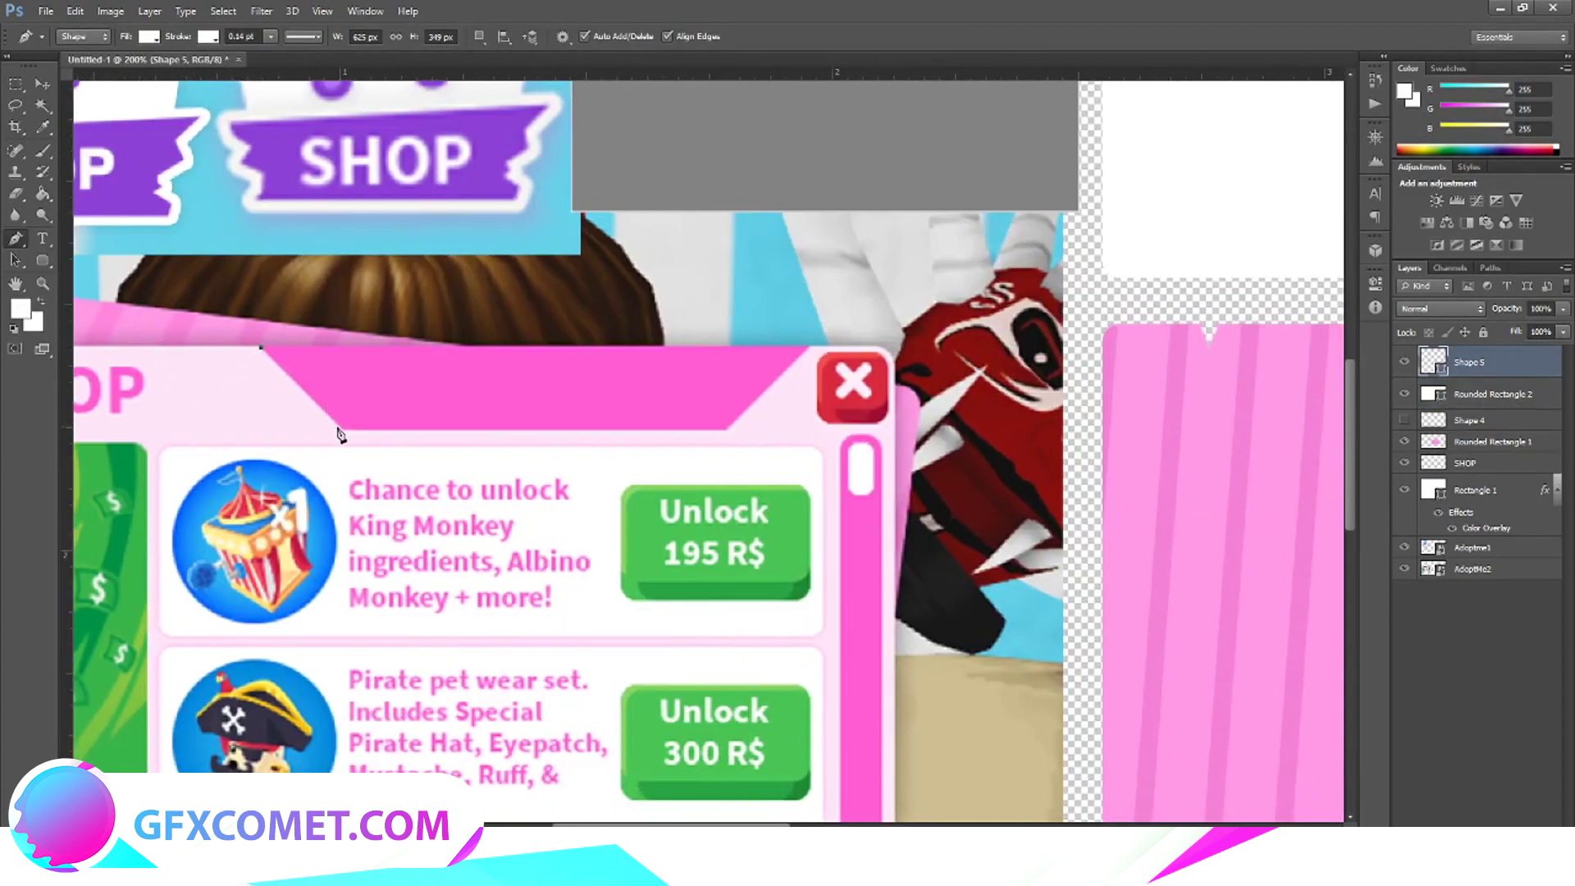
{"action": "left_click", "coordinate": [726, 430]}
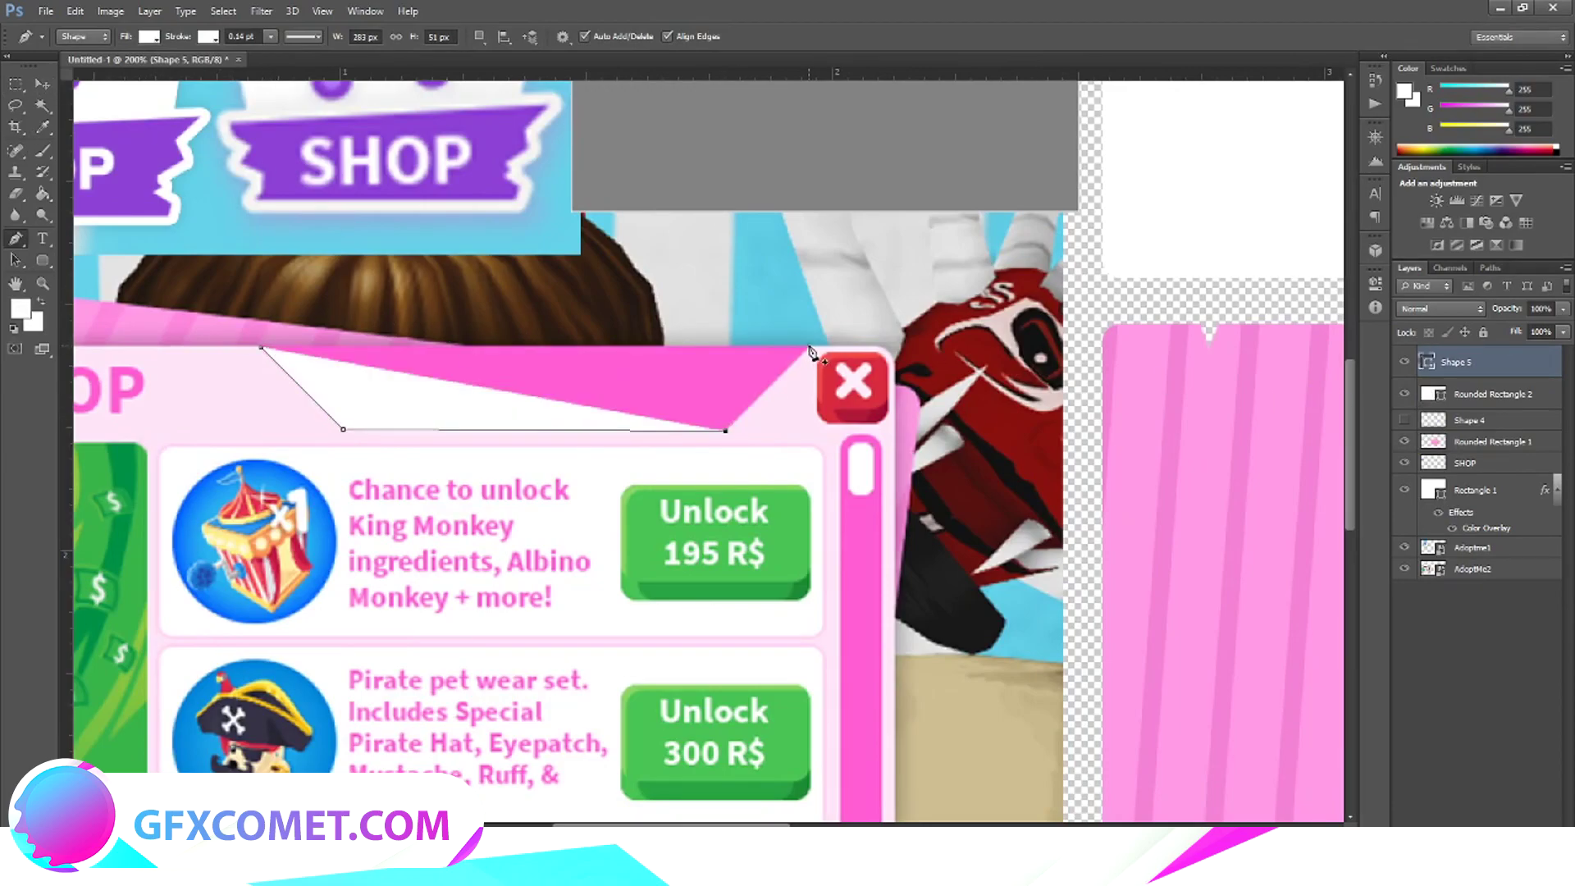
{"action": "left_click", "coordinate": [809, 348]}
{"action": "key", "text": "ctrl+z"}
{"action": "left_click", "coordinate": [726, 431]}
{"action": "left_click", "coordinate": [809, 347]}
{"action": "left_click", "coordinate": [261, 347]}
Move the trapezoid above the reference header, color it with the header's pink, and rasterize its layer style.
{"action": "key", "text": "v"}
{"action": "left_click_drag", "start_coordinate": [503, 417], "coordinate": [485, 283]}
{"action": "right_click", "coordinate": [1462, 354]}
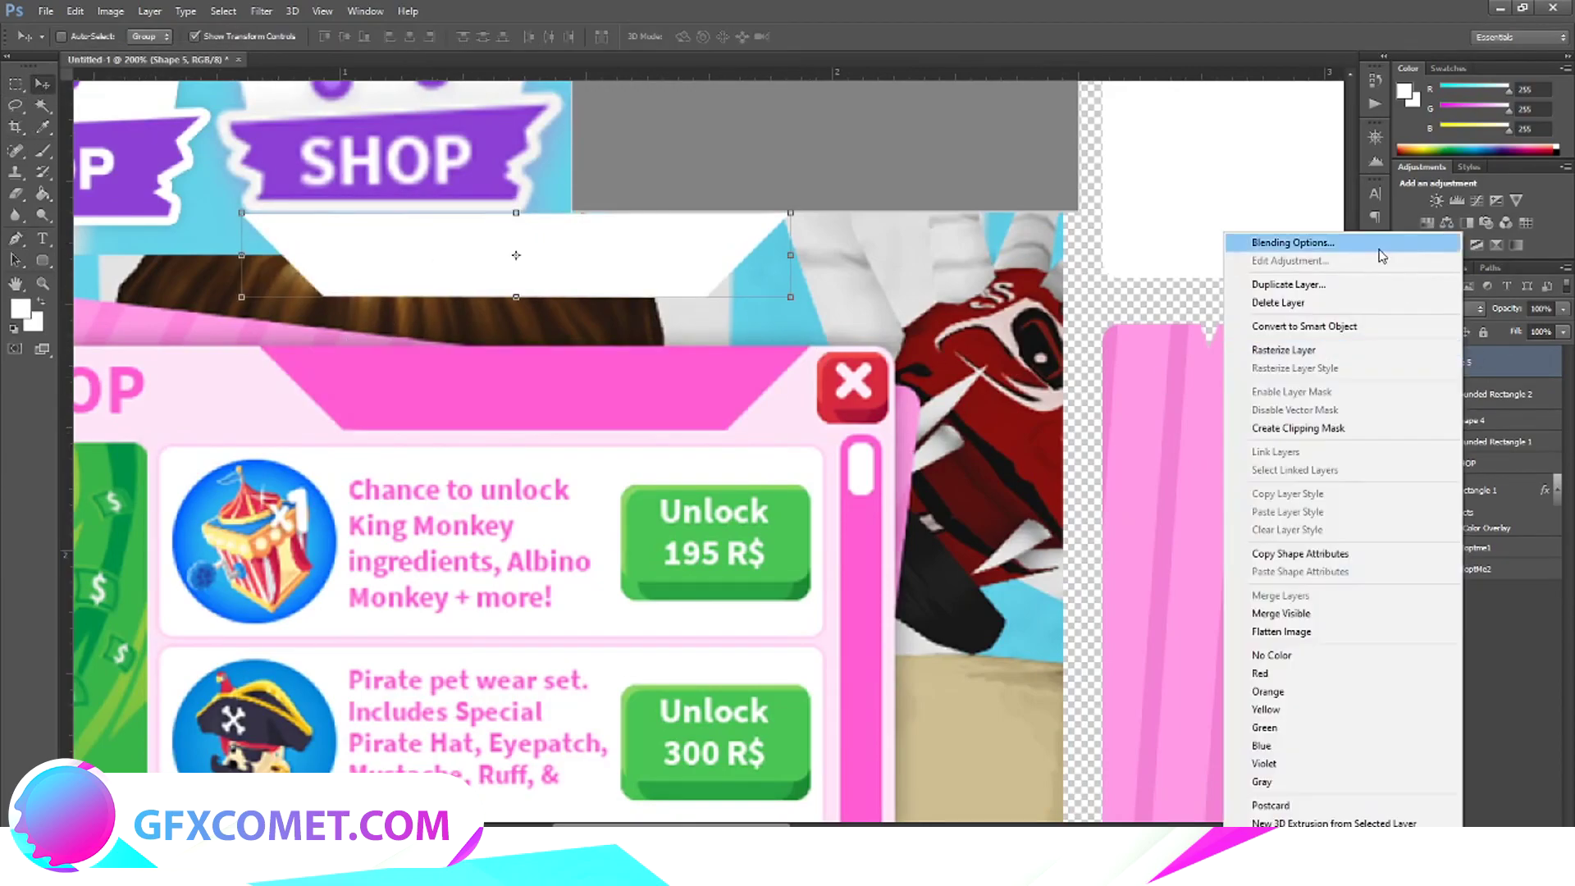
{"action": "left_click", "coordinate": [1292, 243]}
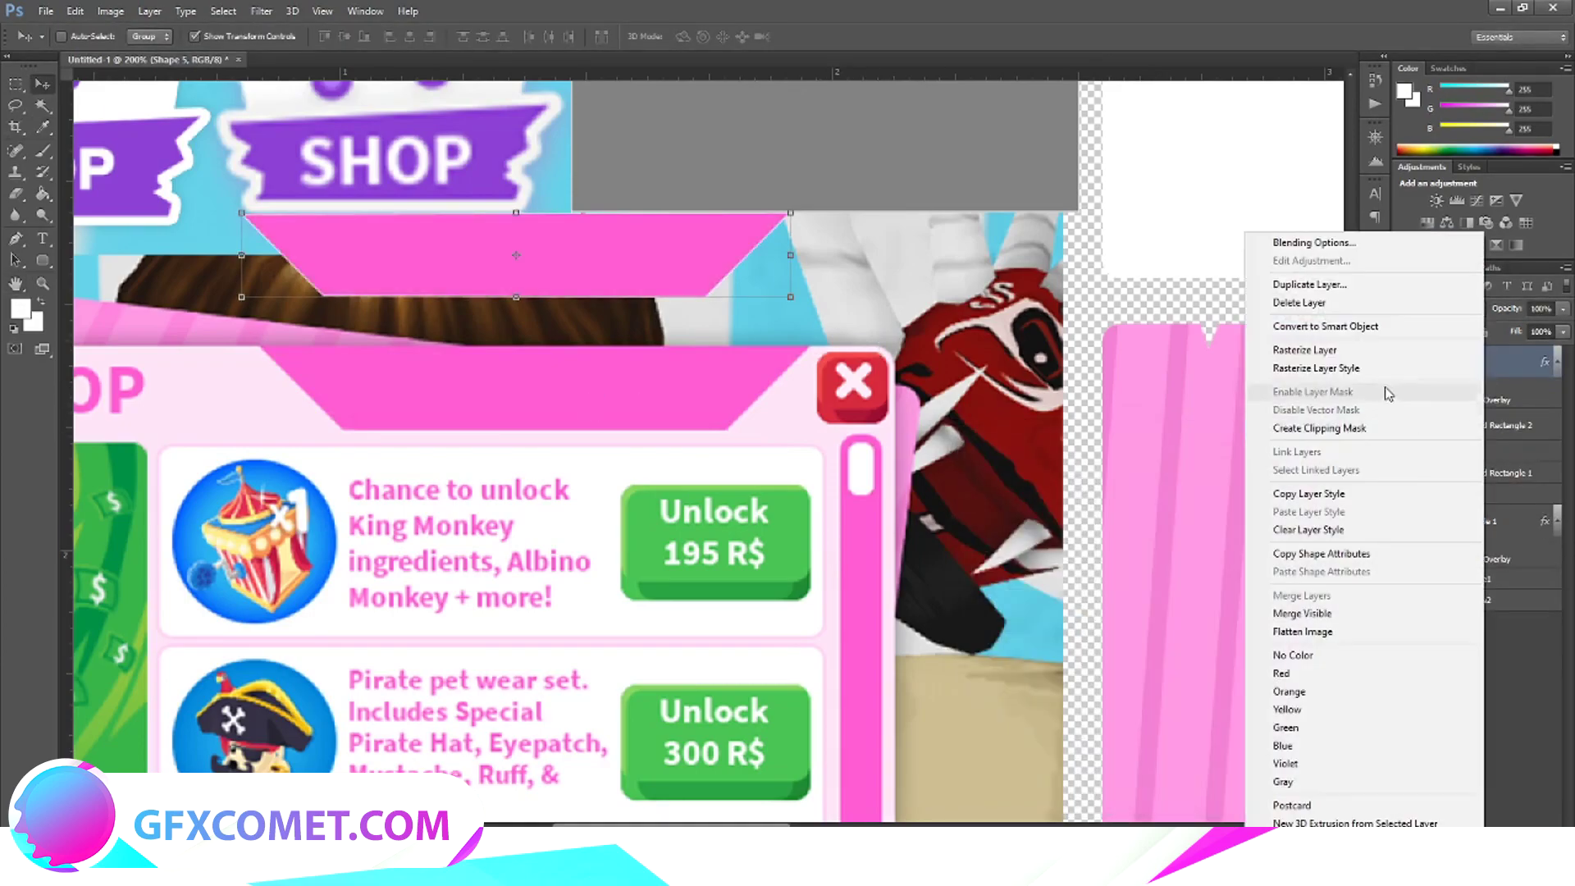
{"action": "key", "text": "Escape"}
Place the pink trapezoid on the white rectangle's upper edge, right of center as in the reference header.
{"action": "key", "text": "ctrl+minus"}
{"action": "key", "text": "ctrl+minus"}
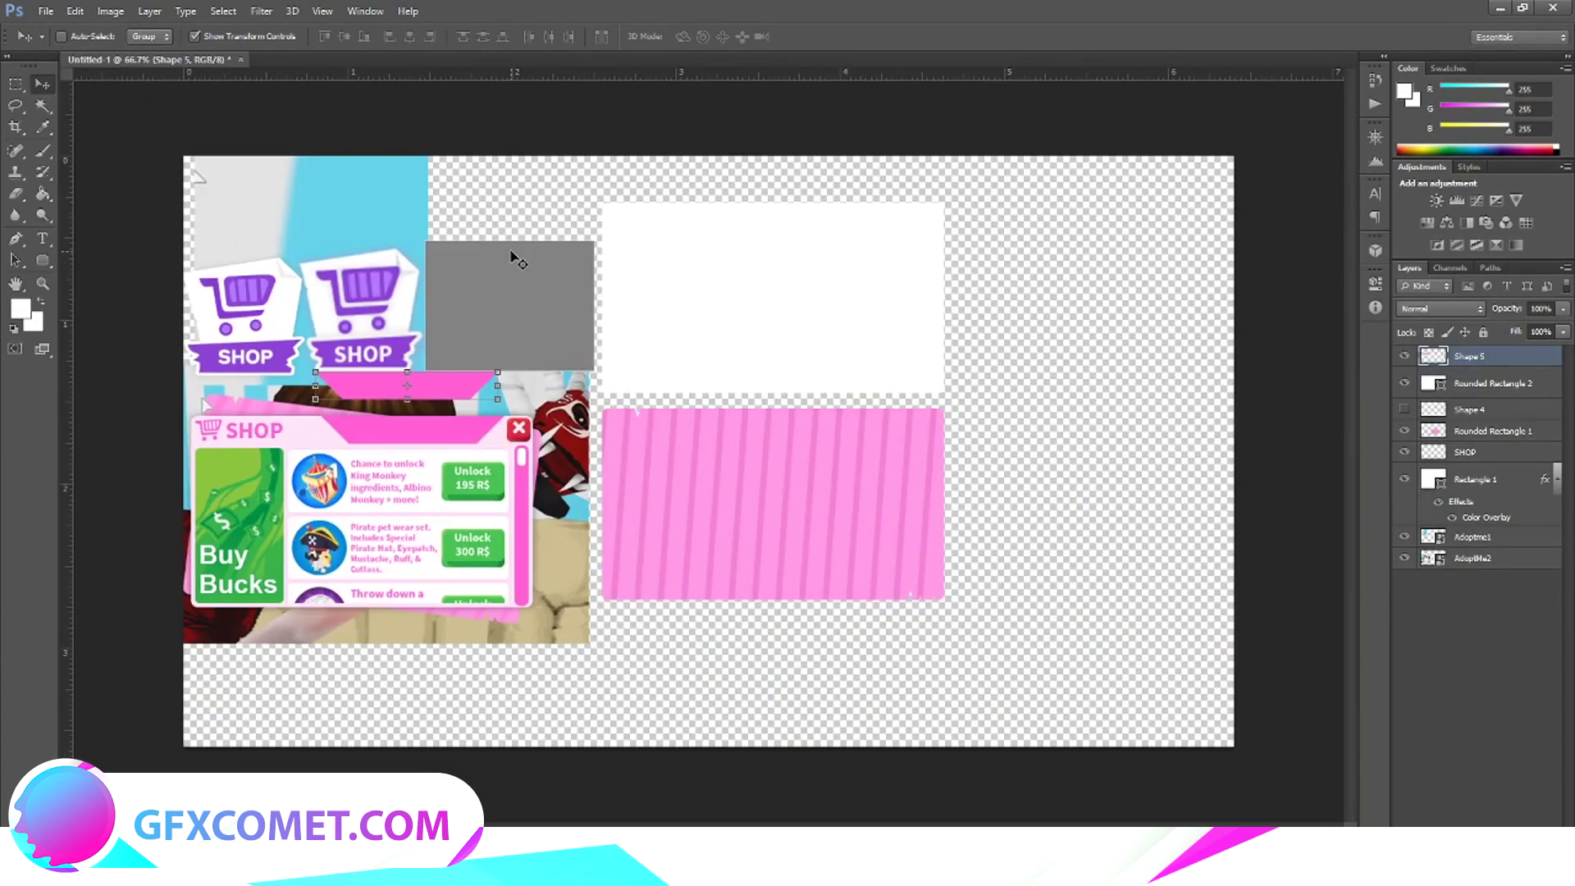
{"action": "left_click_drag", "start_coordinate": [443, 392], "coordinate": [858, 224]}
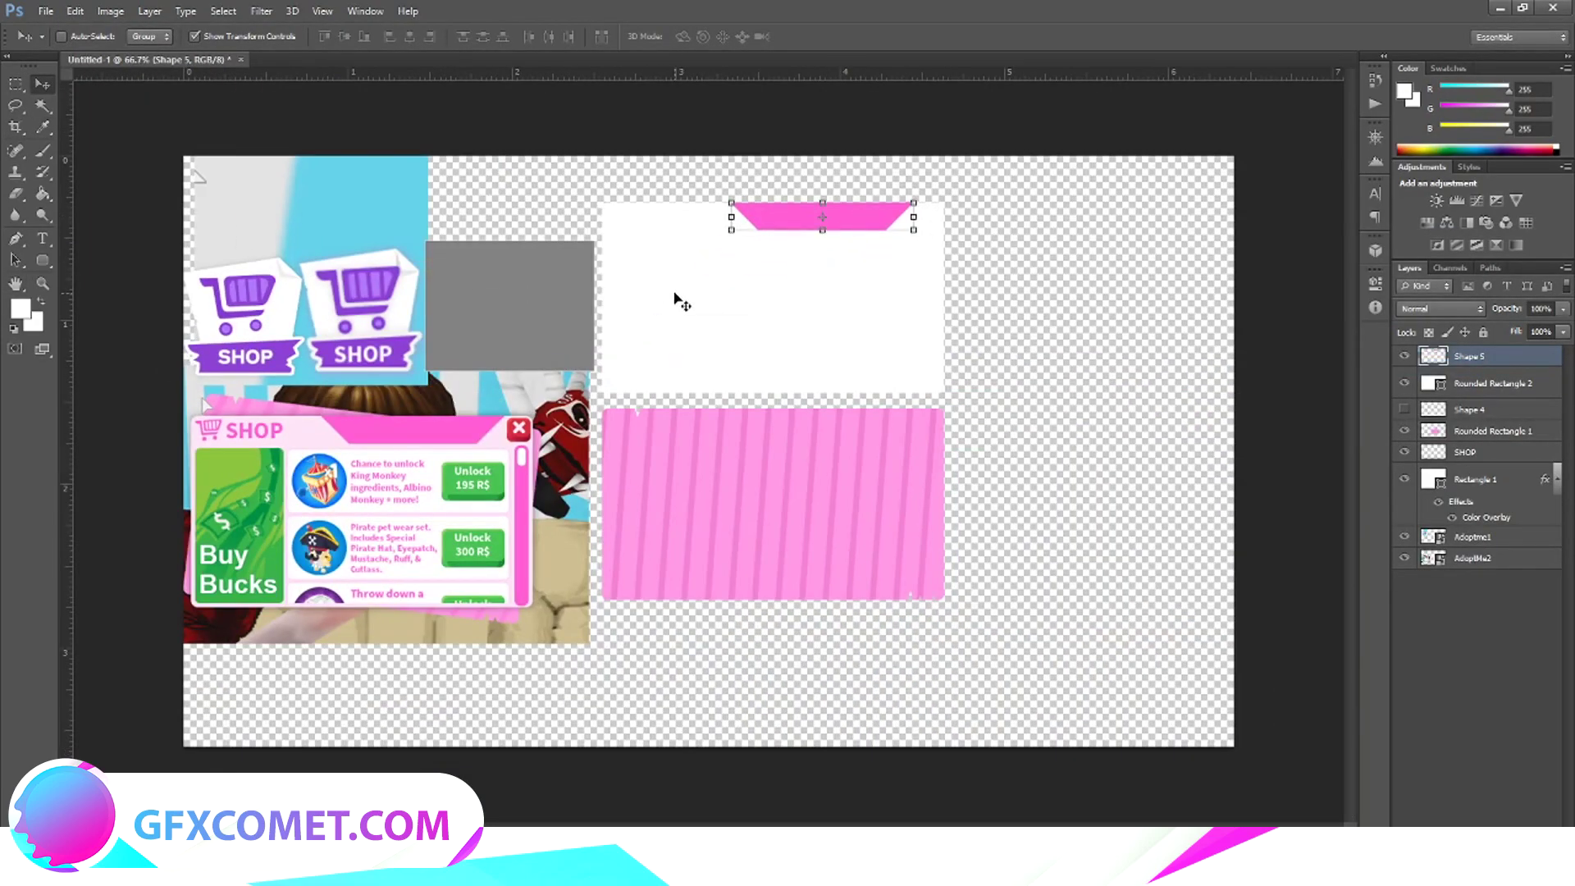
{"action": "key", "text": "ctrl+plus"}
{"action": "key", "text": "ctrl+plus"}
{"action": "key", "text": "ctrl+plus"}
{"action": "key", "text": "ctrl+minus"}
{"action": "key", "text": "ctrl+minus"}
{"action": "key", "text": "ctrl+minus"}
{"action": "key", "text": "m"}
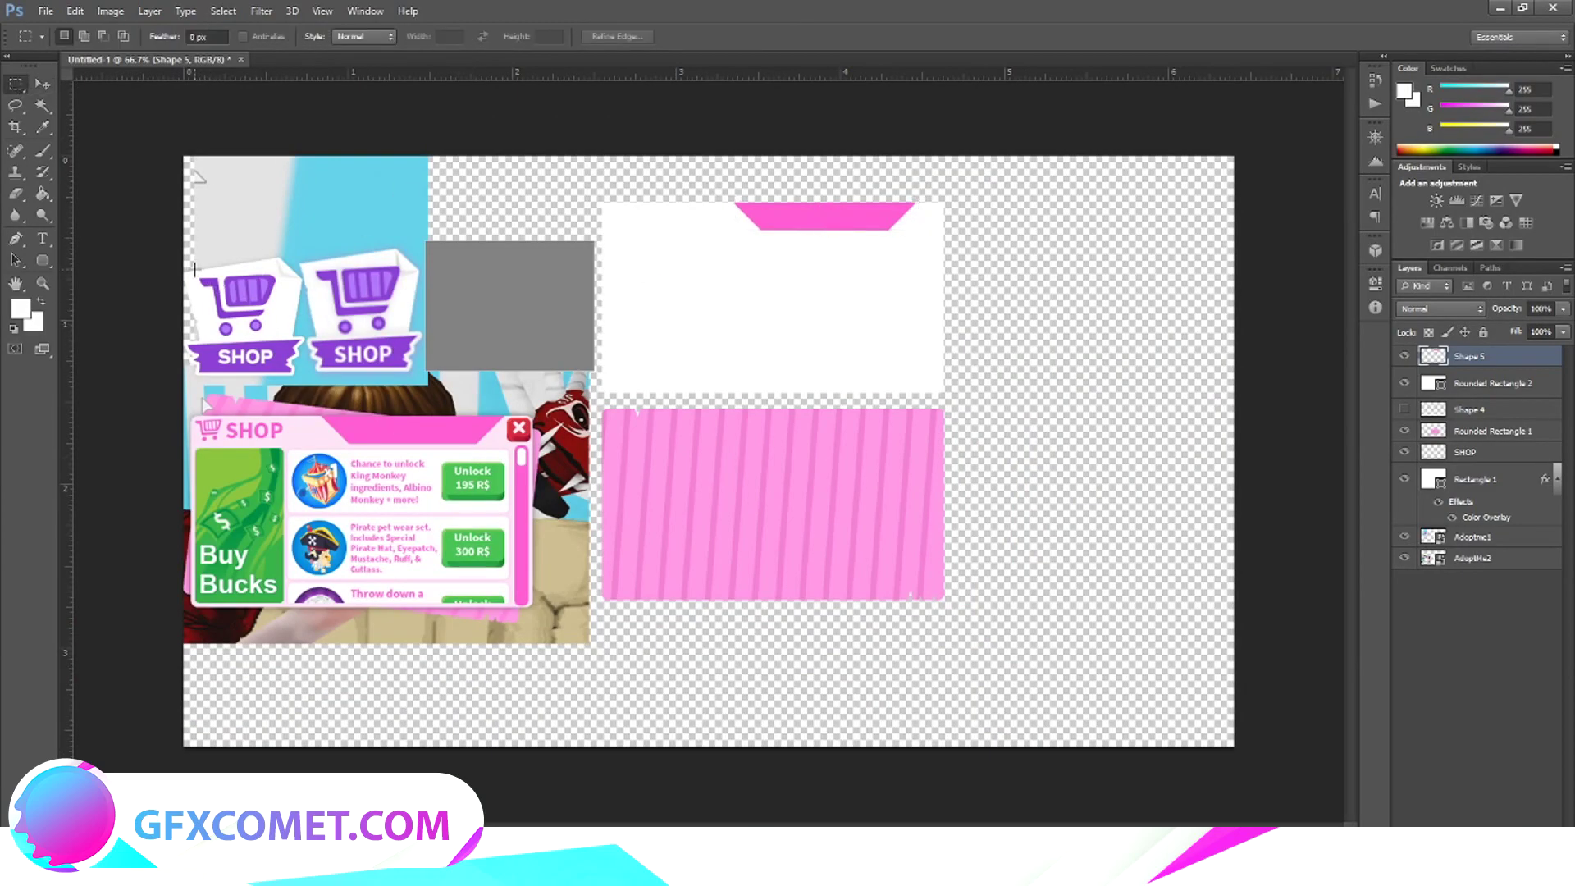
{"action": "left_click_drag", "start_coordinate": [194, 275], "coordinate": [295, 333]}
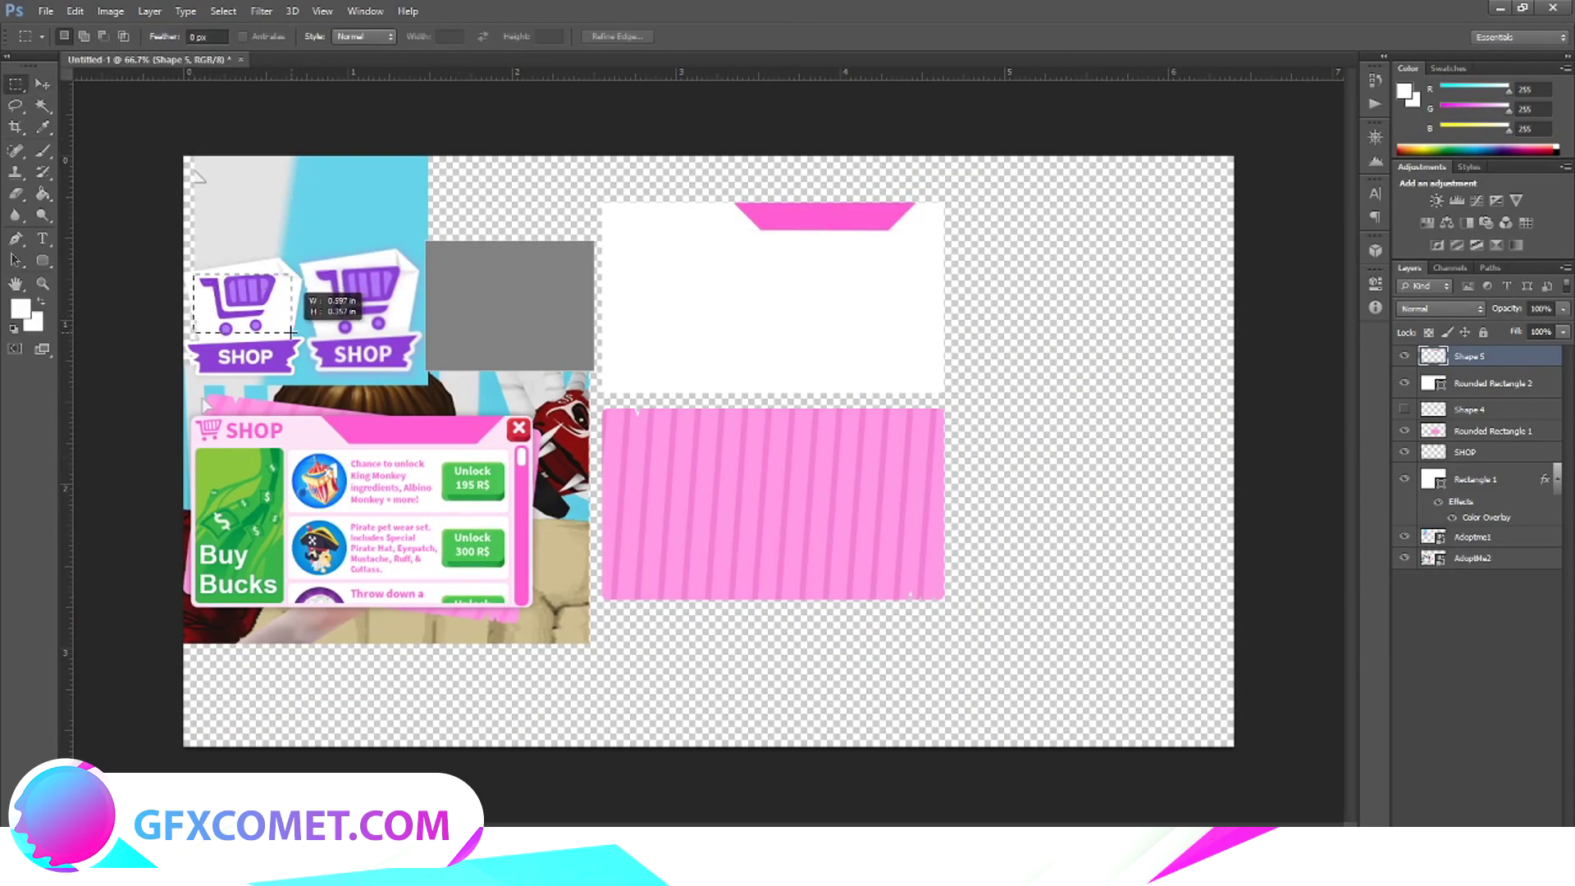
{"action": "left_click_drag", "start_coordinate": [291, 332], "coordinate": [291, 332]}
{"action": "left_click", "coordinate": [283, 338]}
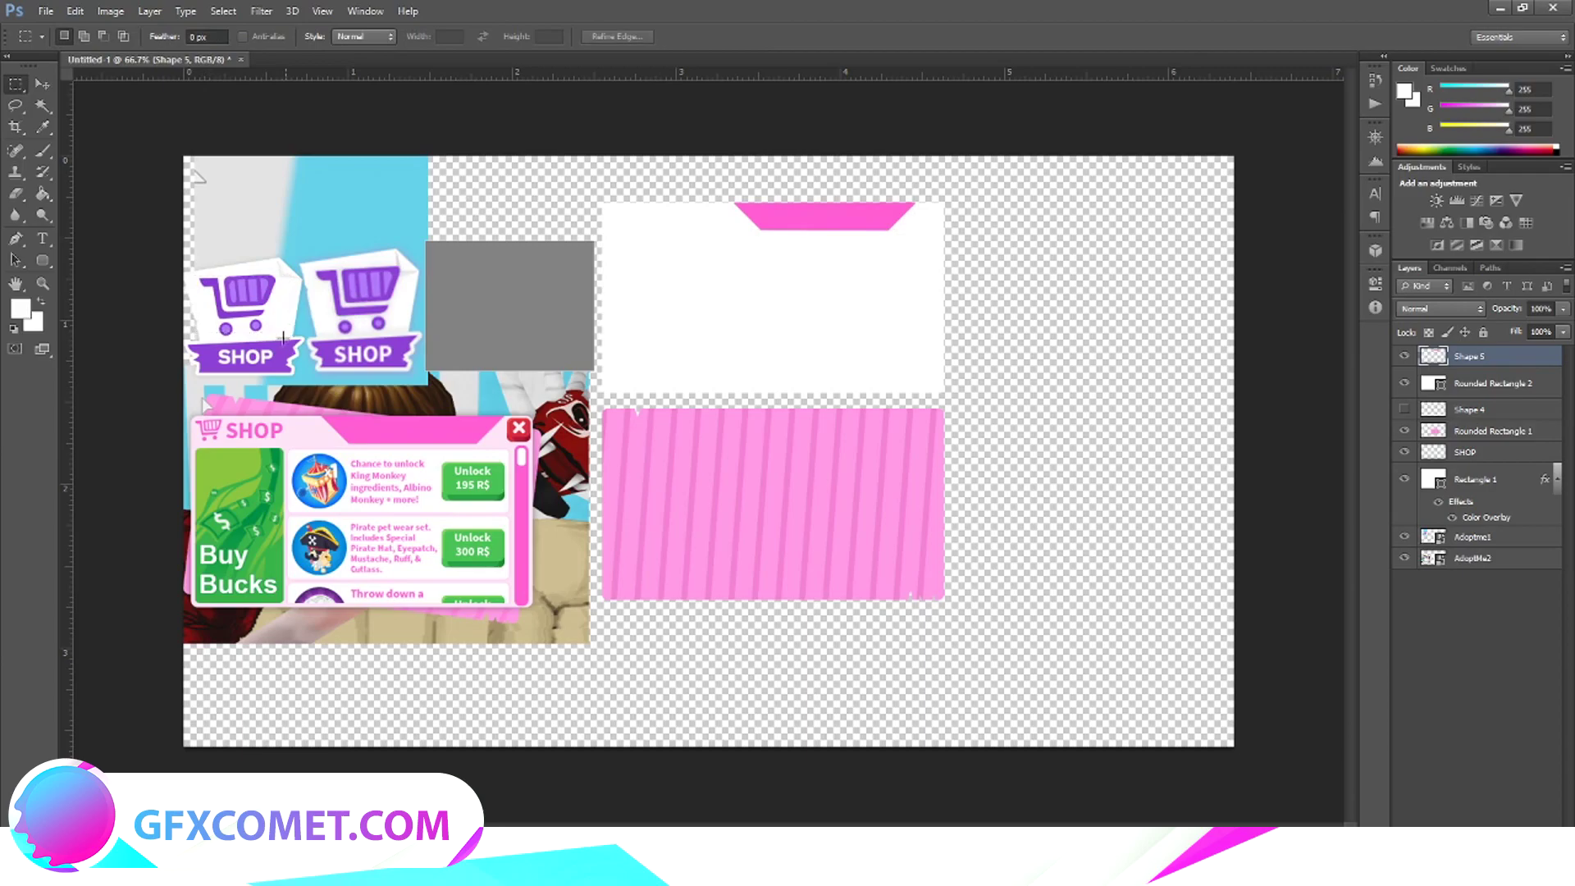
Toggle the visibility of the Adoptme1 and SHOP layers to find which layer holds the left cart badge.
{"action": "left_click", "coordinate": [1498, 405]}
{"action": "left_click", "coordinate": [1464, 456]}
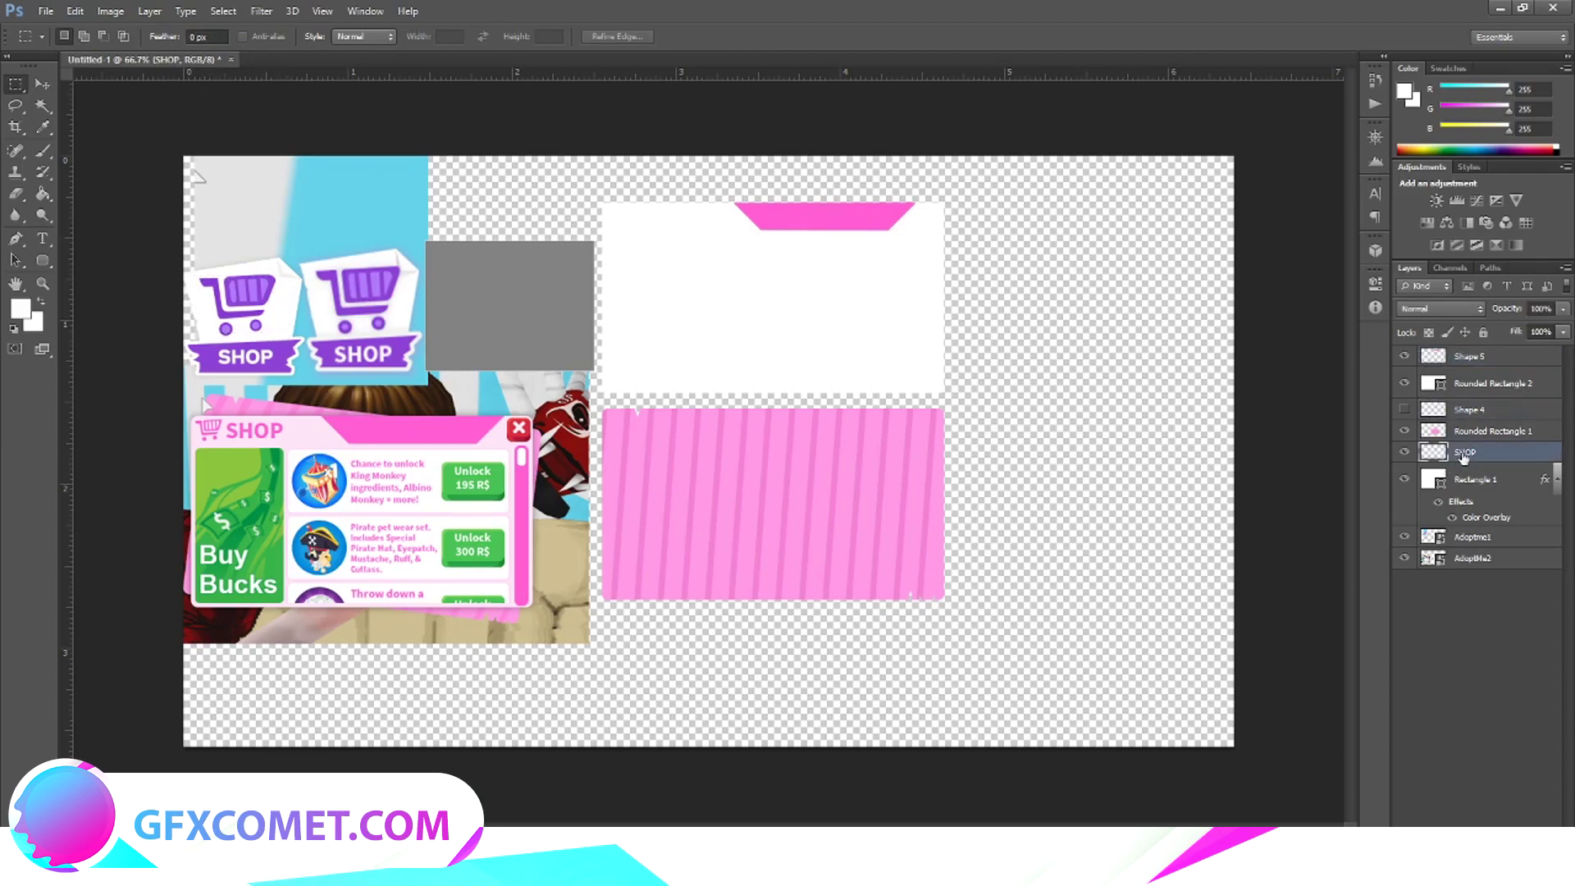
{"action": "left_click", "coordinate": [1404, 539]}
{"action": "left_click", "coordinate": [1404, 539]}
{"action": "left_click", "coordinate": [1405, 538]}
{"action": "left_click", "coordinate": [1404, 539]}
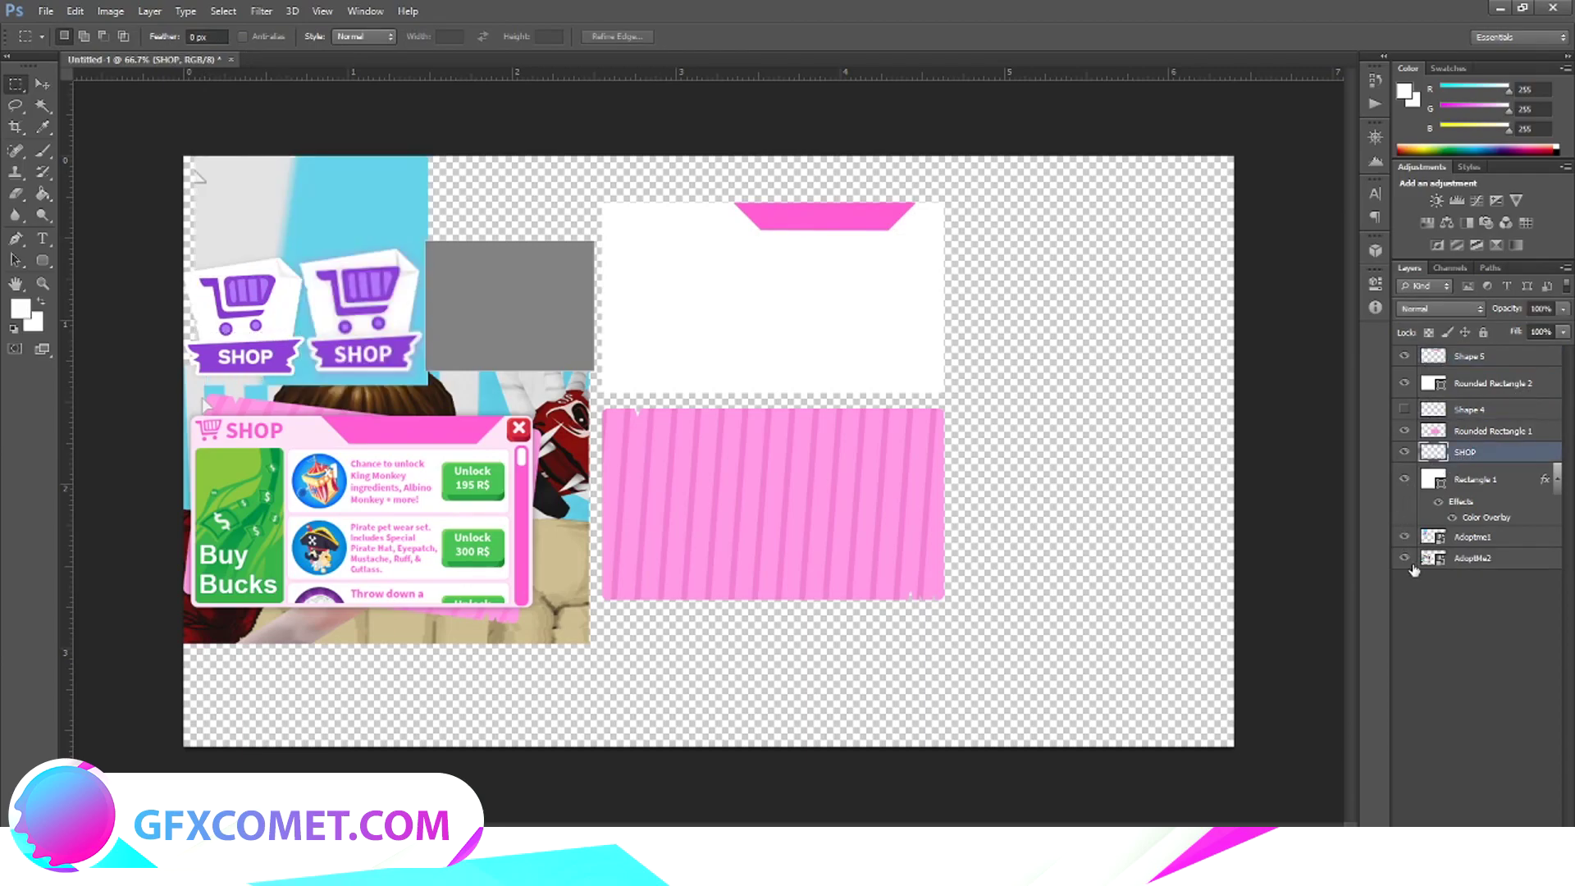
{"action": "left_click", "coordinate": [1462, 481]}
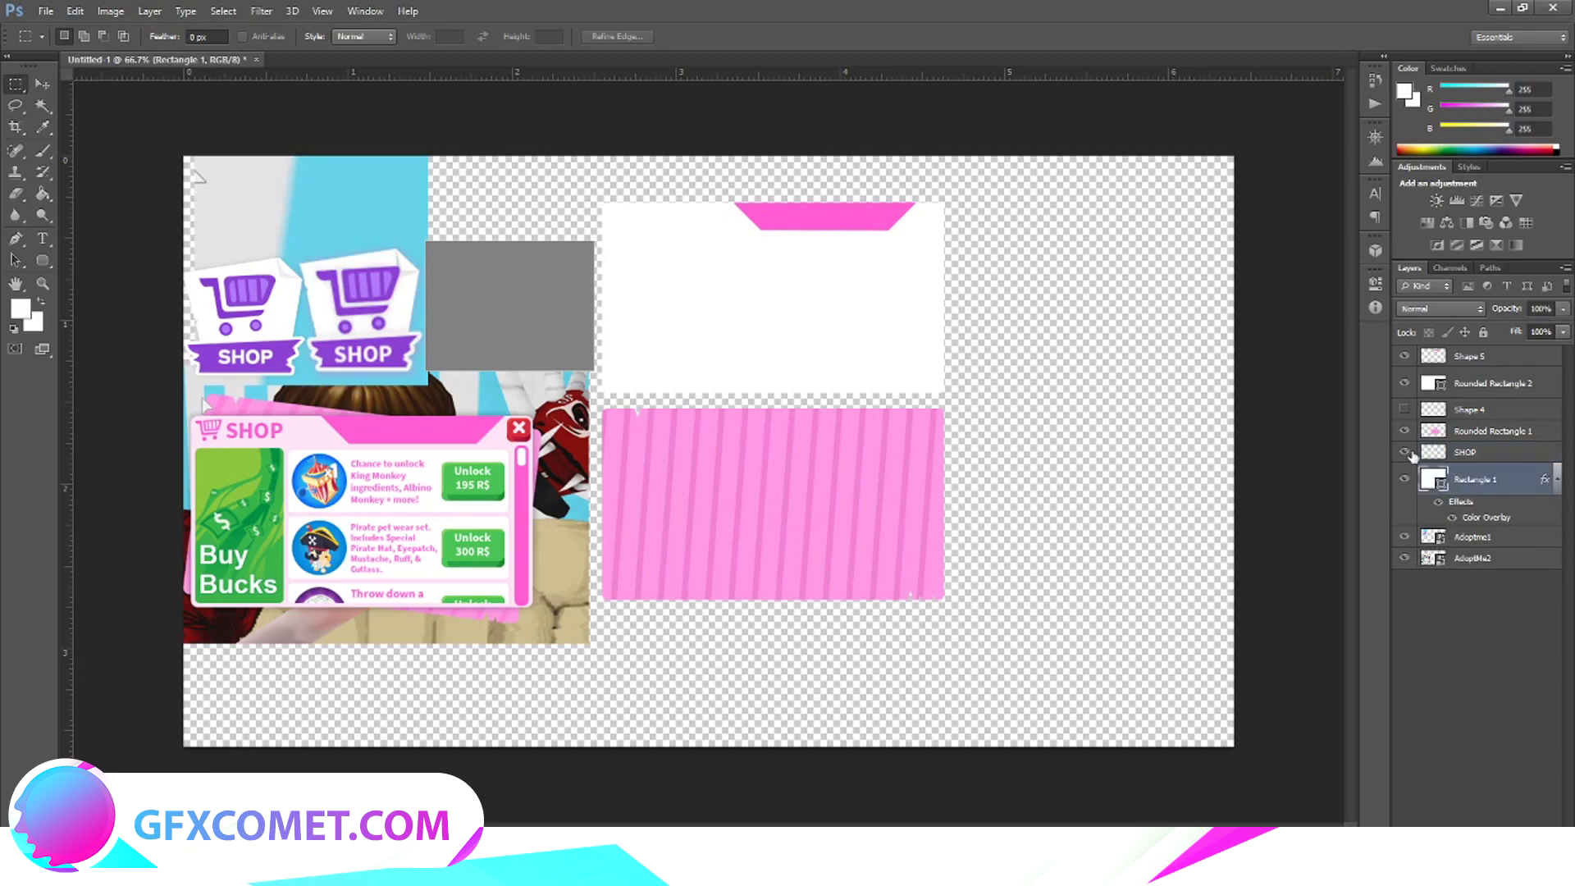
{"action": "left_click", "coordinate": [1405, 453]}
{"action": "left_click", "coordinate": [1405, 453]}
{"action": "left_click", "coordinate": [1450, 454]}
{"action": "key", "text": "Delete"}
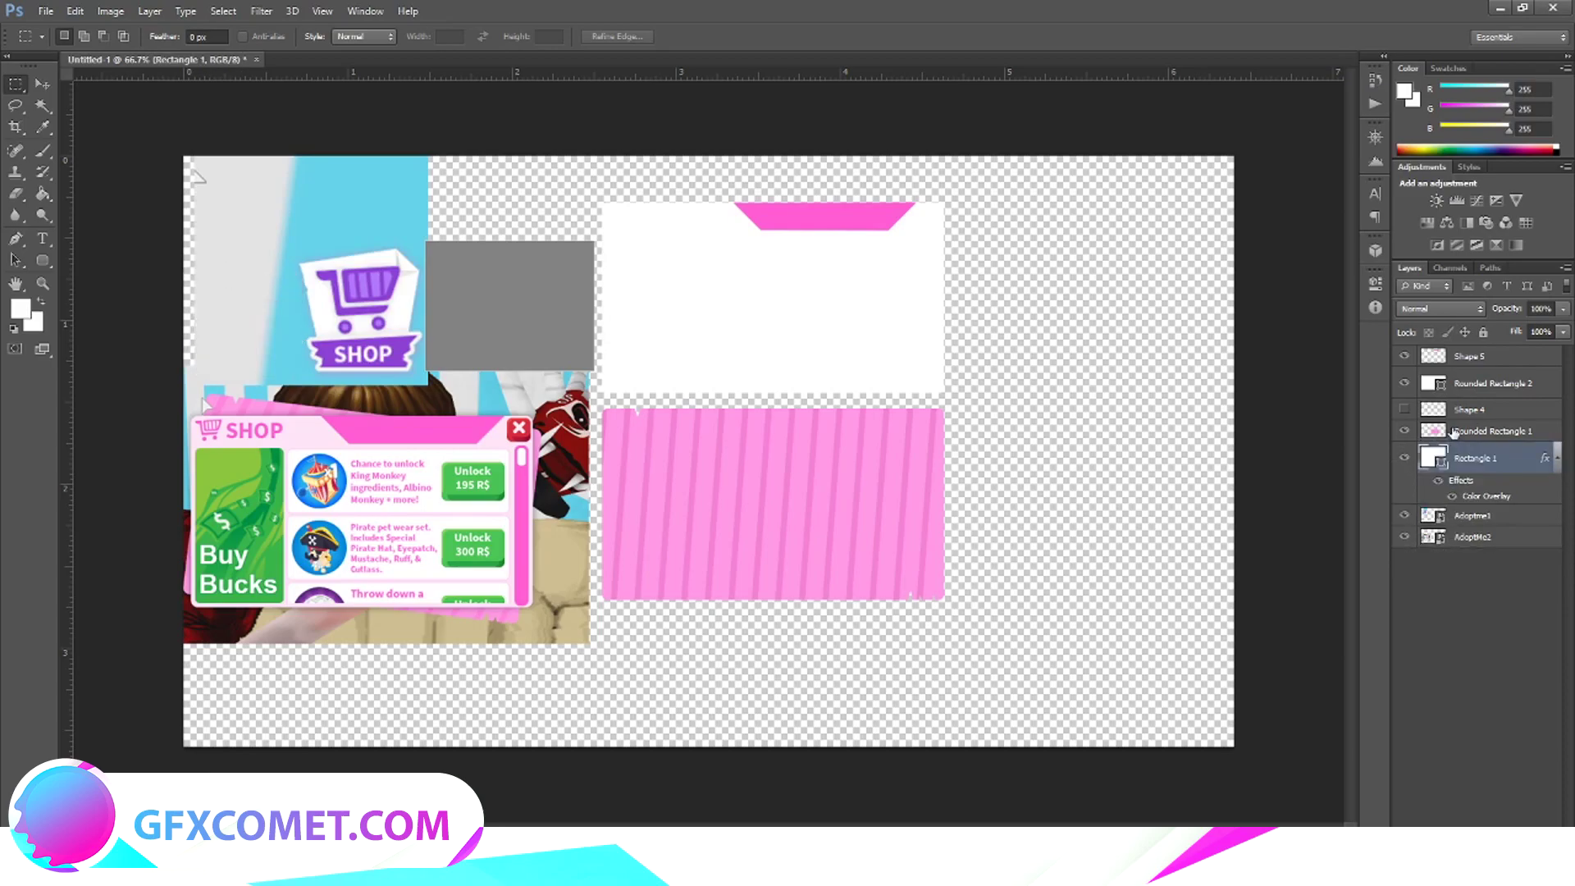
{"action": "key", "text": "ctrl+z"}
Delete the gray rectangle layer, Rectangle 1.
{"action": "left_click", "coordinate": [1476, 480]}
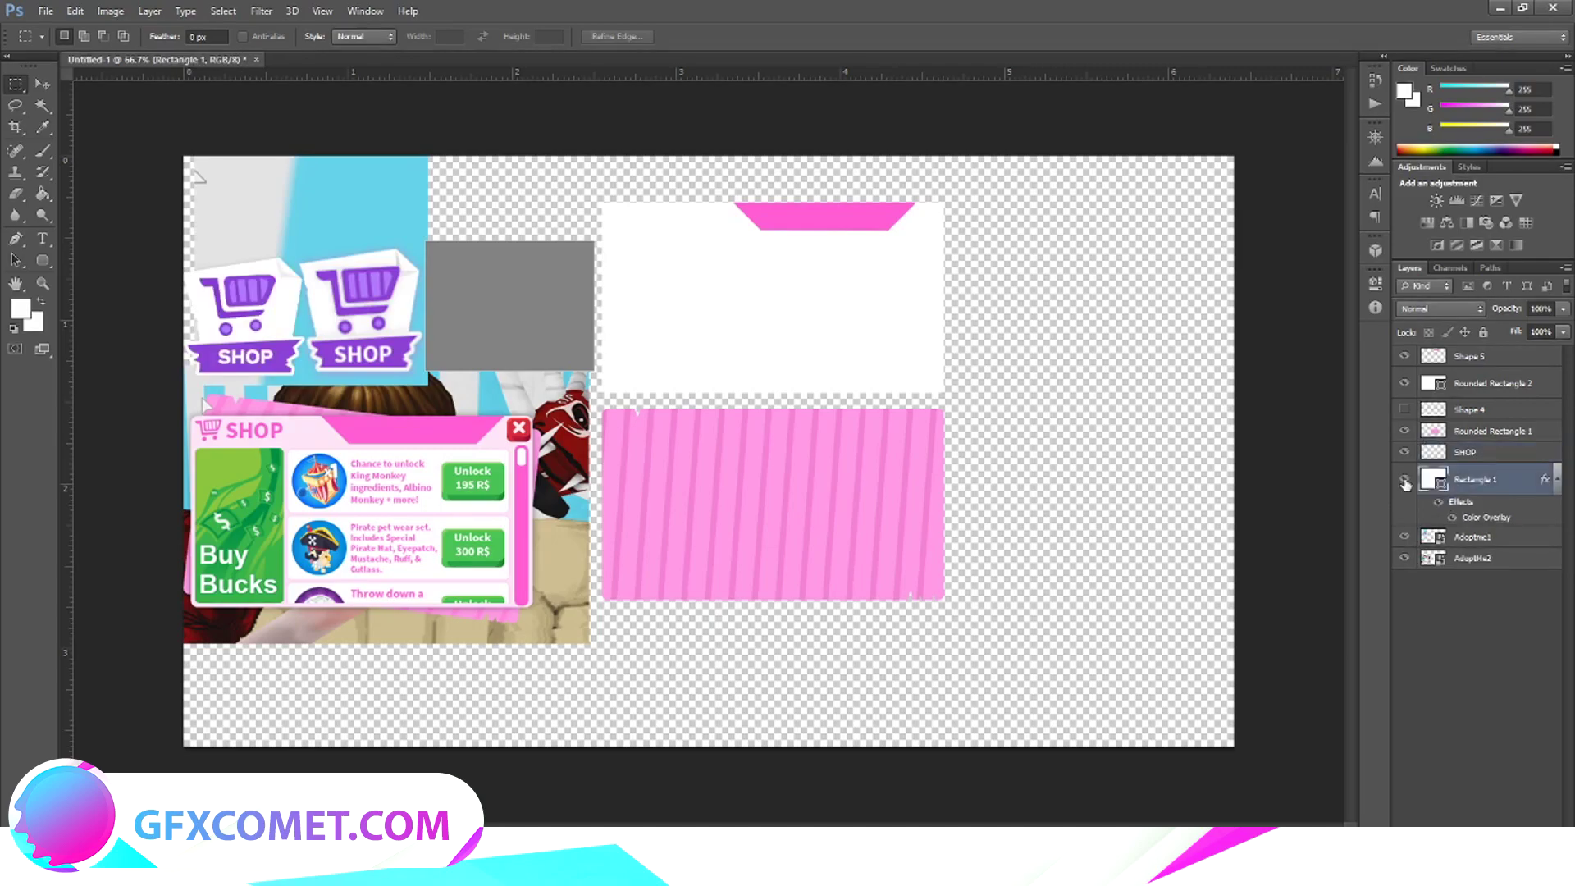
{"action": "key", "text": "Delete"}
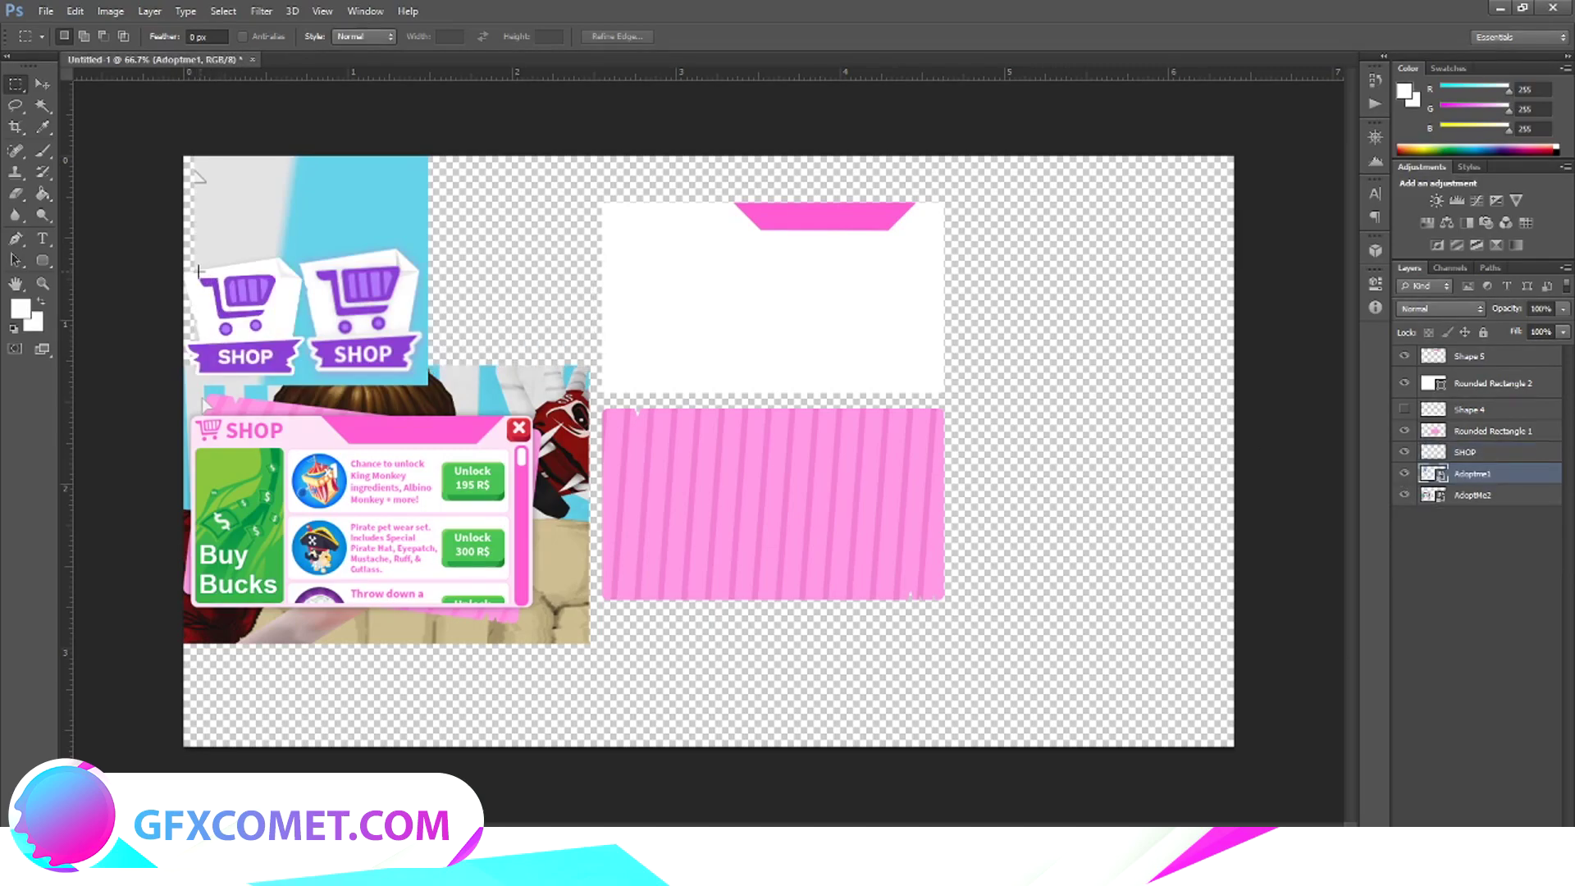
Copy the cart from the left badge on the SHOP layer to a new topmost layer, placed over the pink panel.
{"action": "left_click_drag", "start_coordinate": [192, 272], "coordinate": [278, 337]}
{"action": "left_click", "coordinate": [1157, 498]}
{"action": "left_click", "coordinate": [1461, 455]}
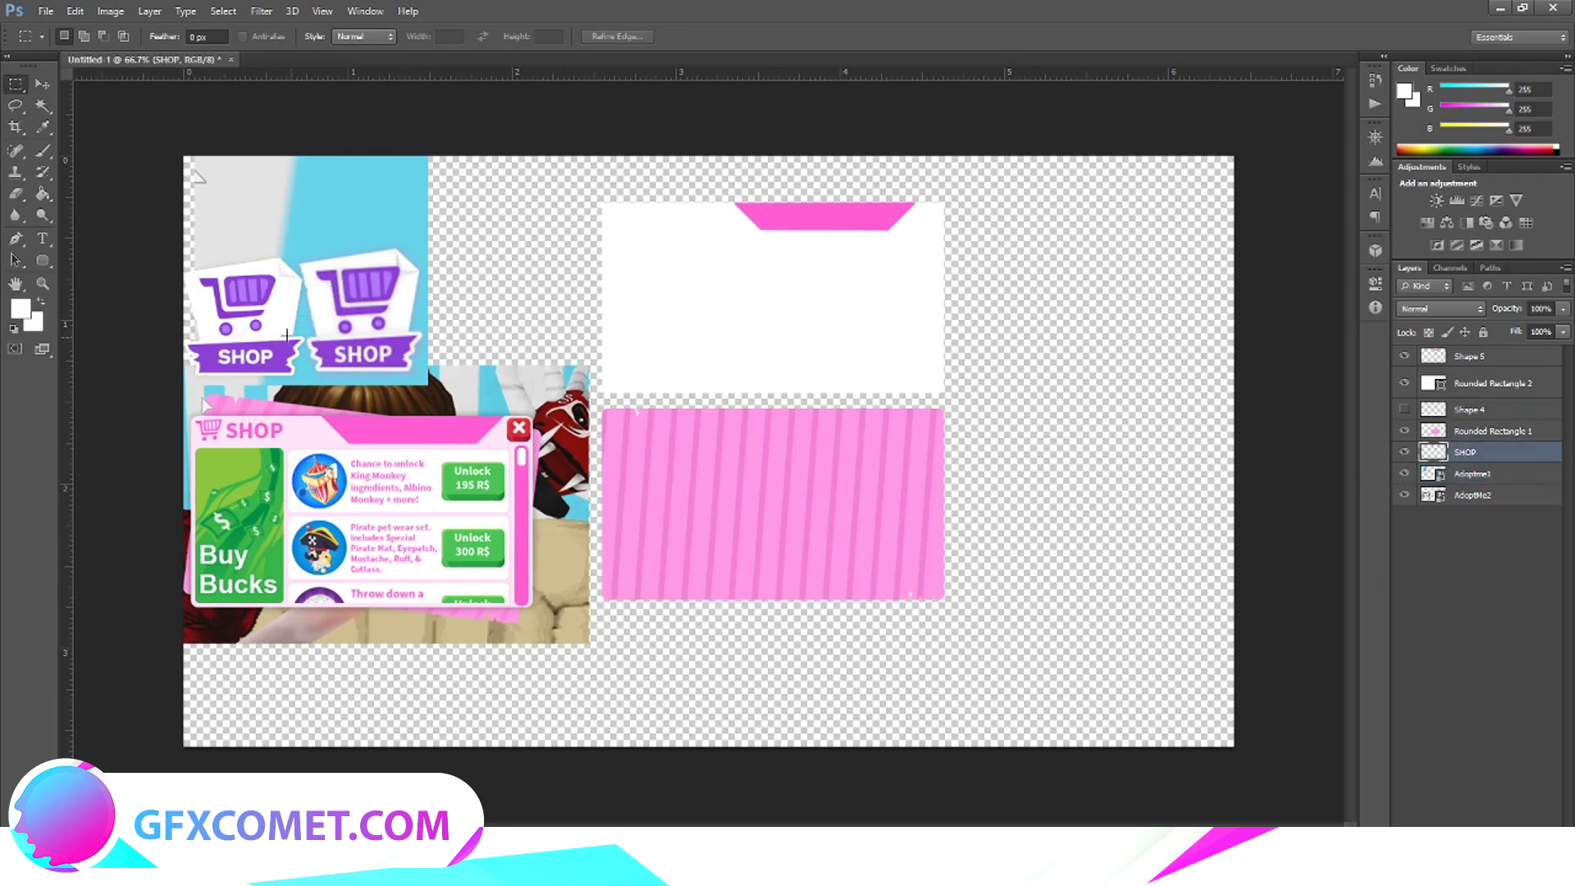
{"action": "left_click_drag", "start_coordinate": [195, 271], "coordinate": [279, 335]}
{"action": "key", "text": "ctrl+j"}
{"action": "left_click_drag", "start_coordinate": [1497, 456], "coordinate": [1468, 354]}
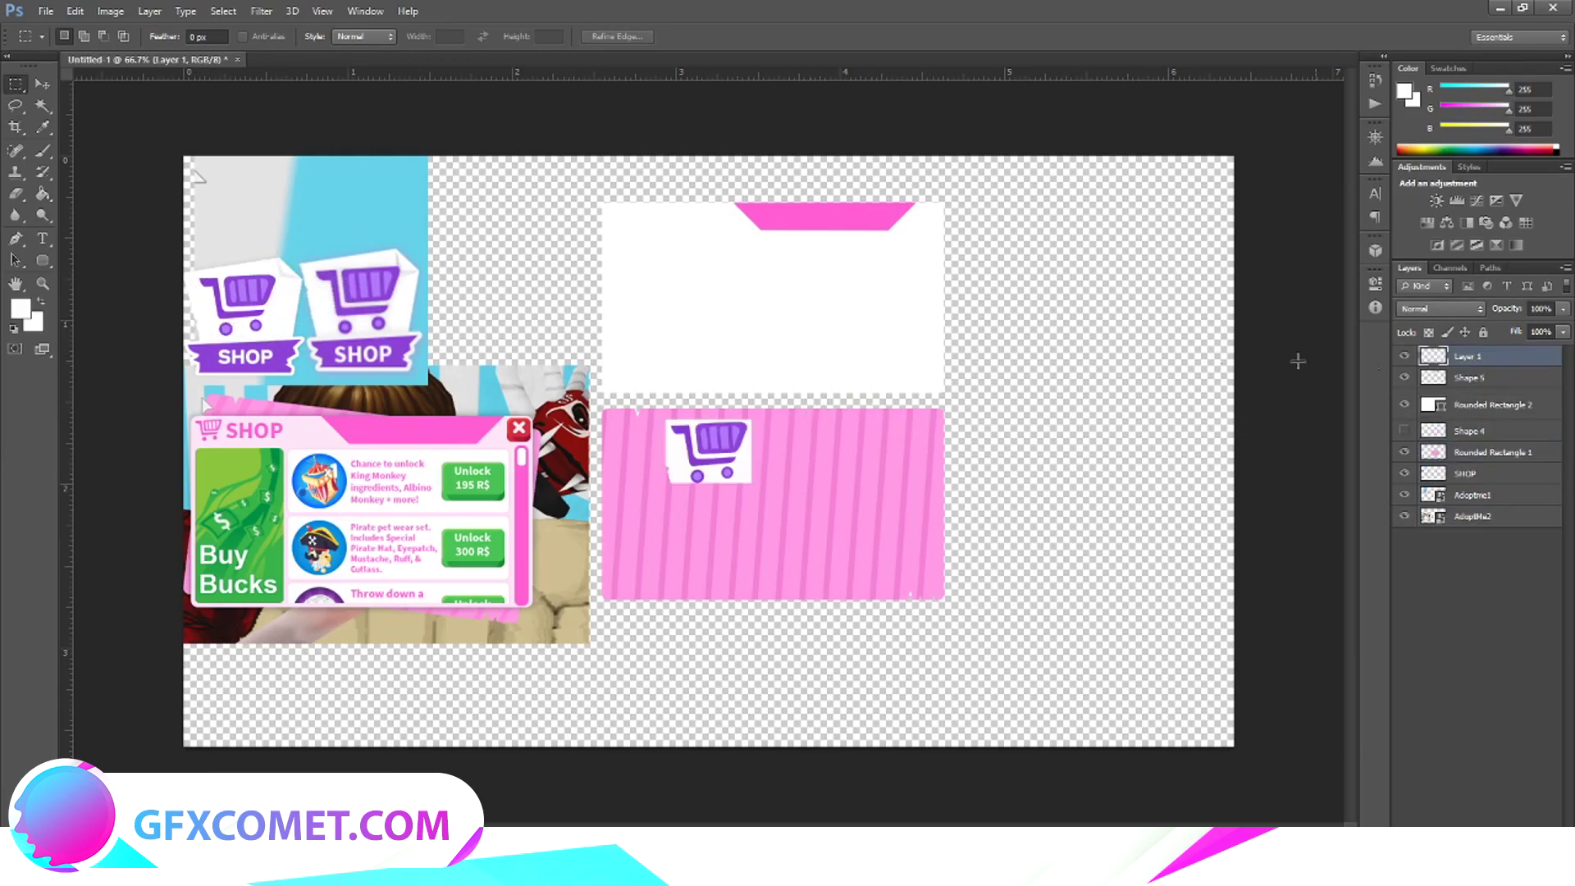
Remove the white background around the copied cart with the Magic Wand and clear the selection.
{"action": "left_click", "coordinate": [40, 102]}
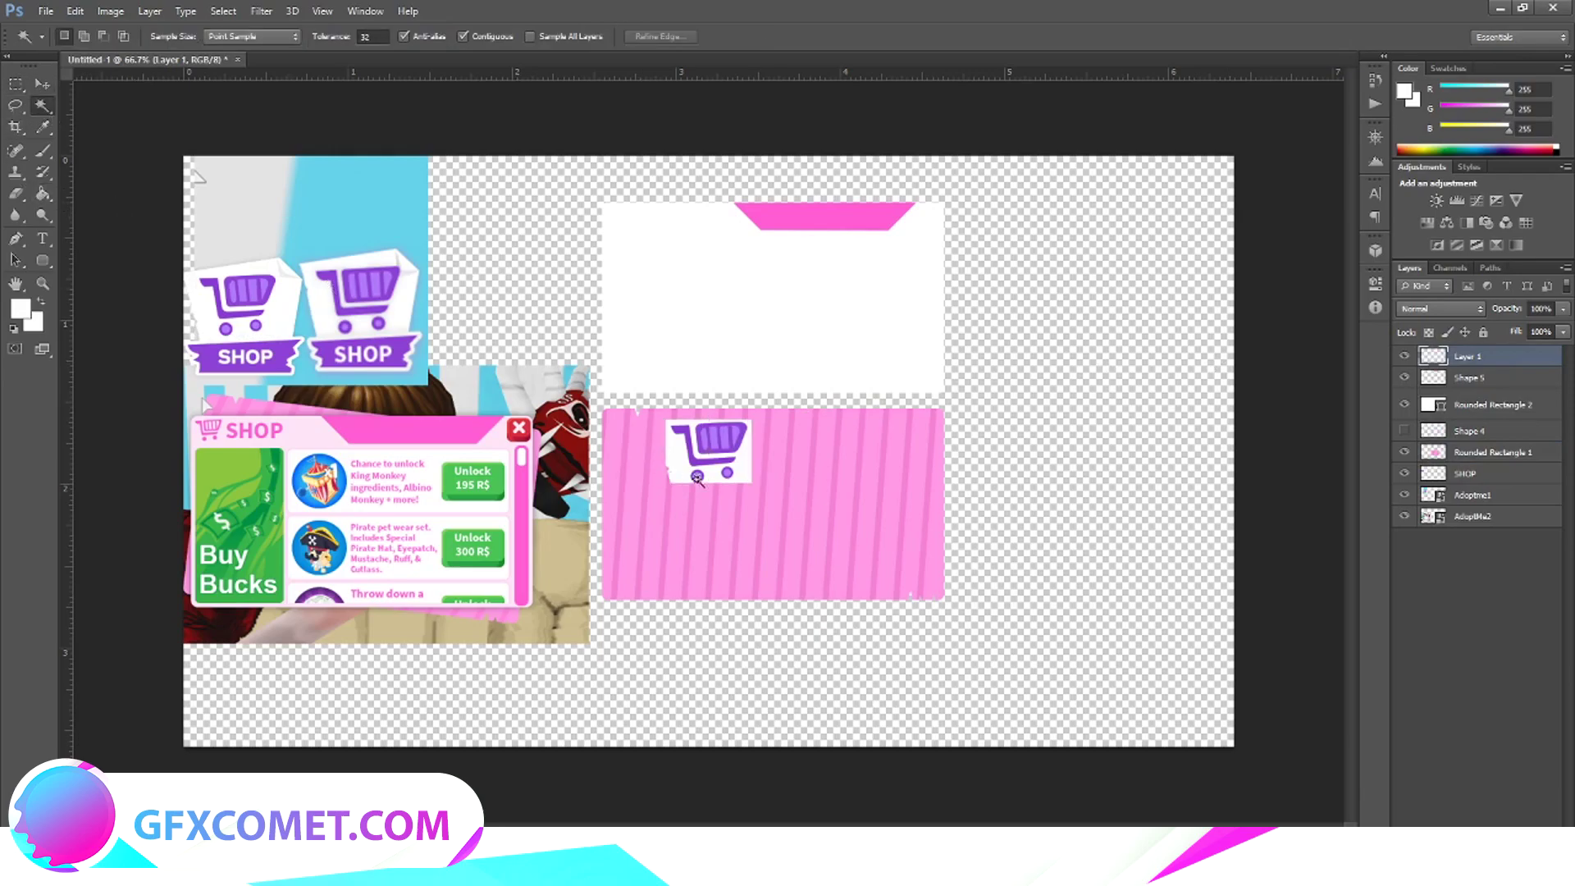
{"action": "left_click", "coordinate": [743, 483]}
{"action": "key", "text": "Delete"}
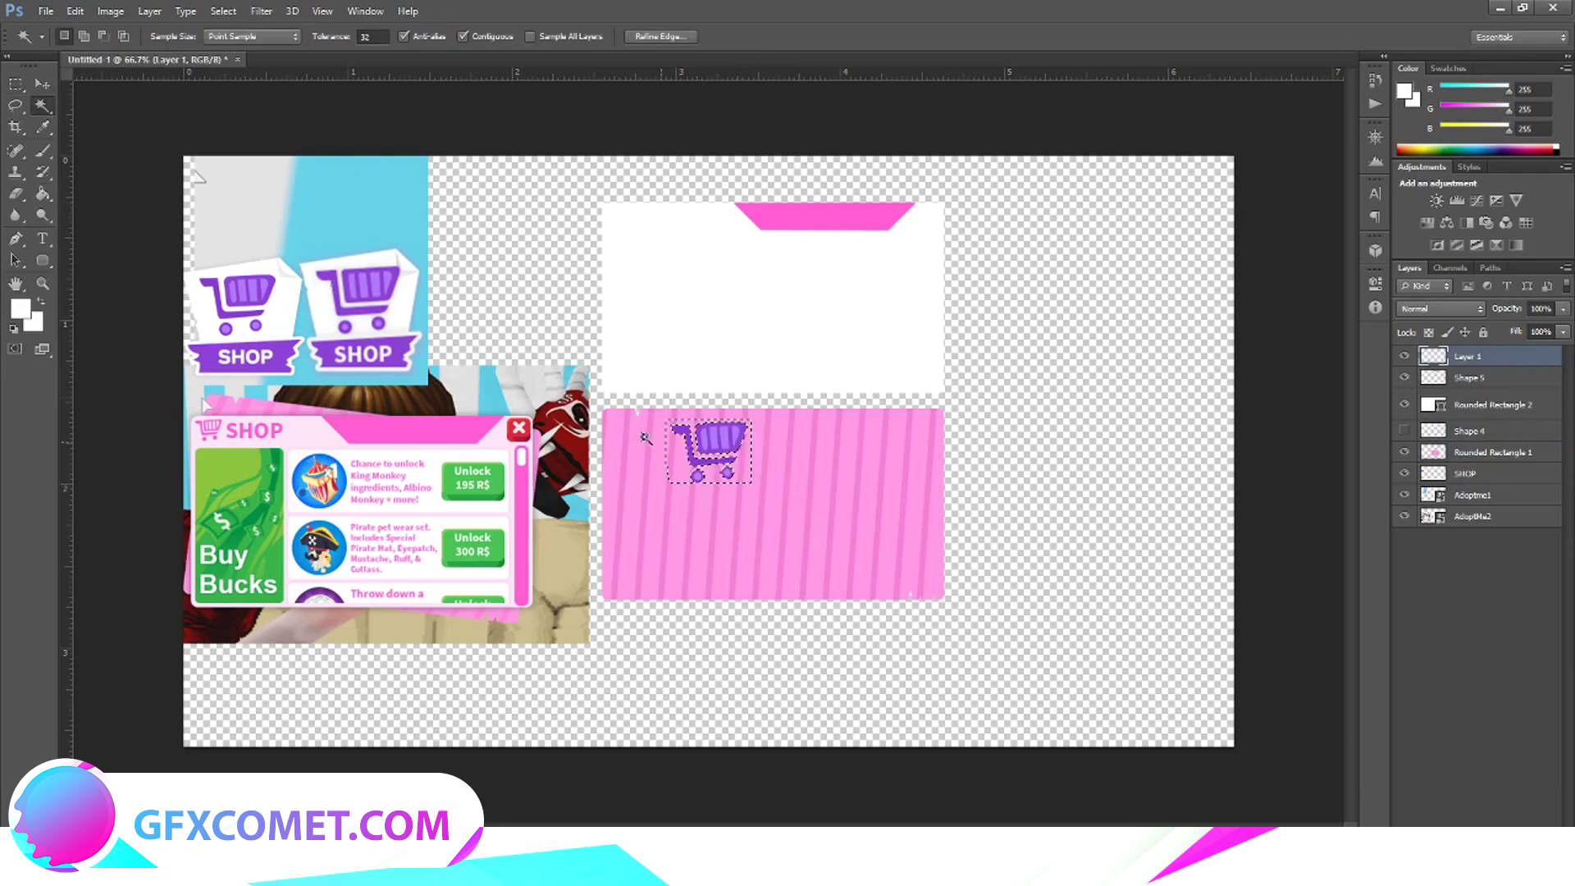
{"action": "left_click", "coordinate": [16, 84]}
{"action": "key", "text": "ctrl+d"}
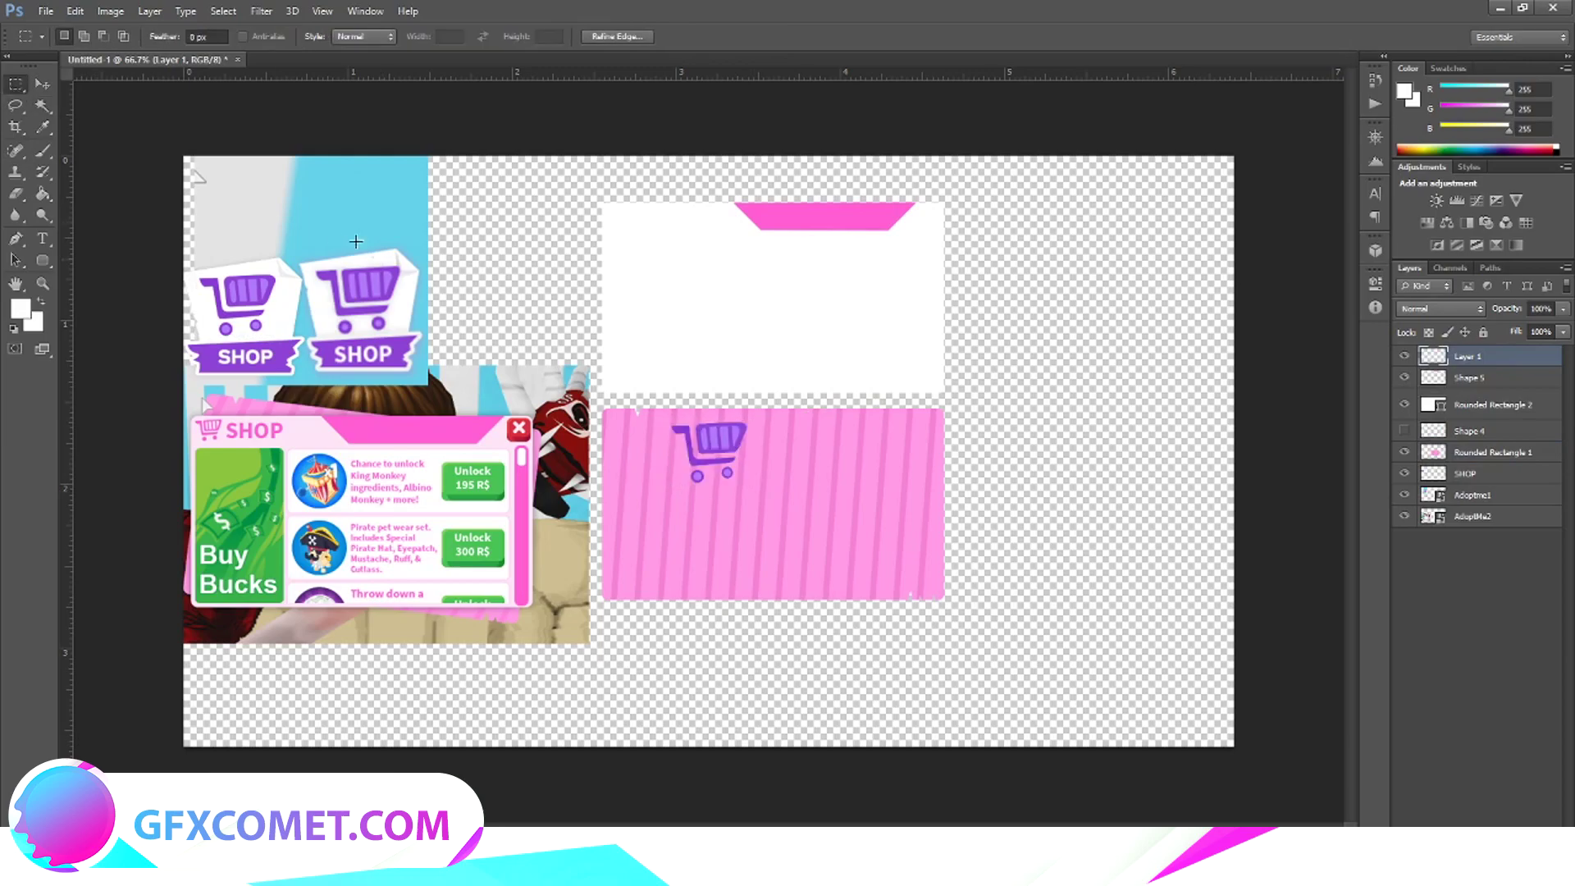
Remove the light purple fills between the bars of the copied cart's basket with the Magic Wand.
{"action": "left_click", "coordinate": [42, 106]}
{"action": "left_click", "coordinate": [715, 442]}
{"action": "key", "text": "ctrl+plus"}
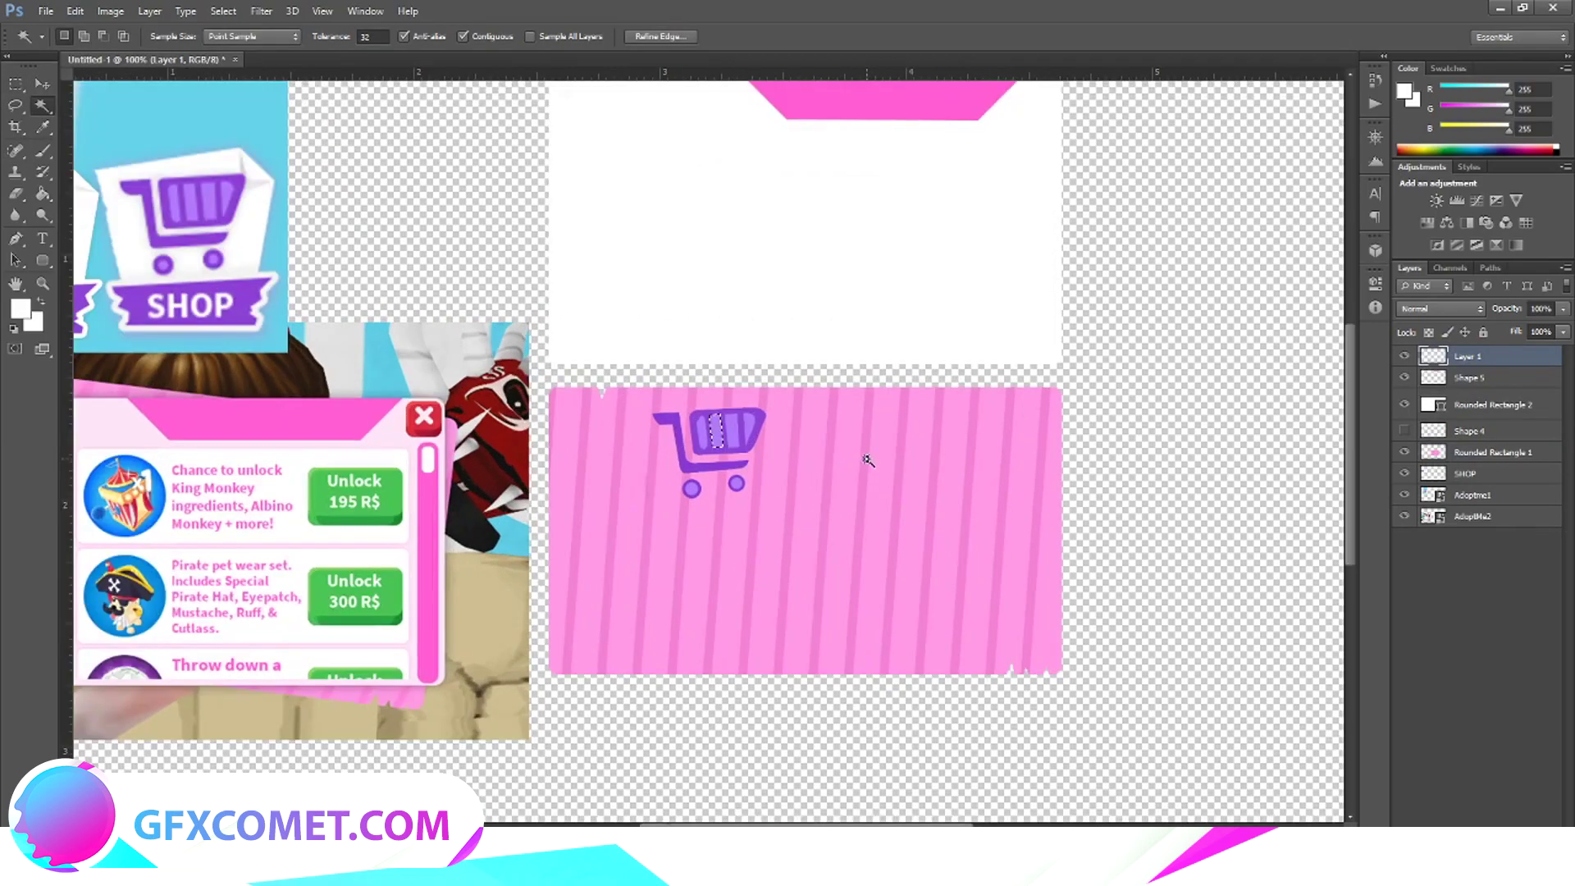
{"action": "left_click", "coordinate": [734, 432]}
{"action": "left_click", "coordinate": [749, 423]}
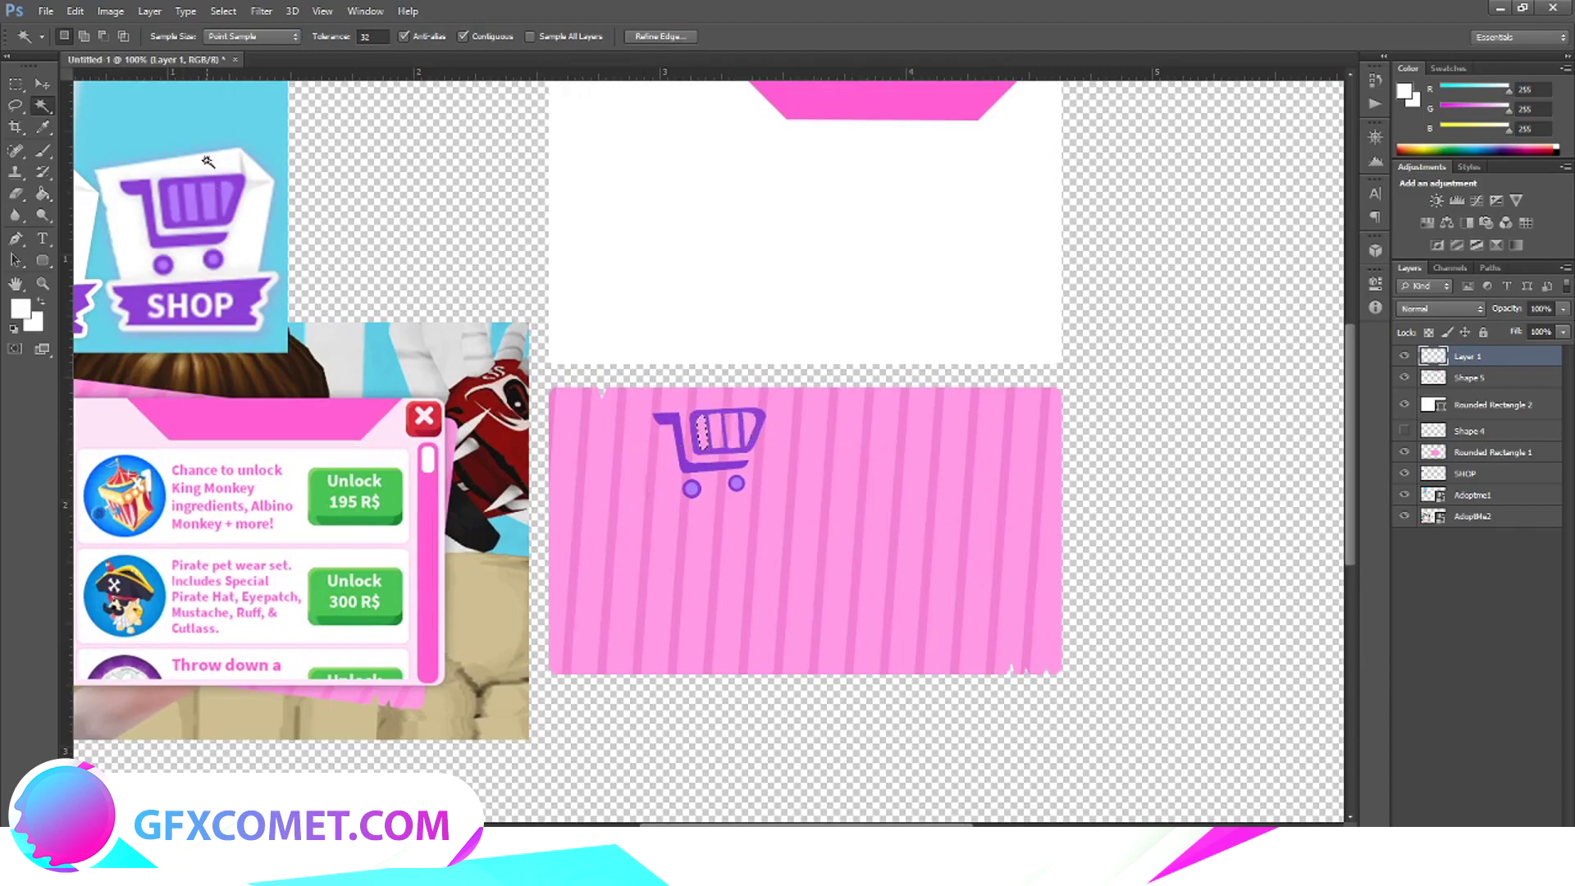
{"action": "left_click", "coordinate": [16, 83]}
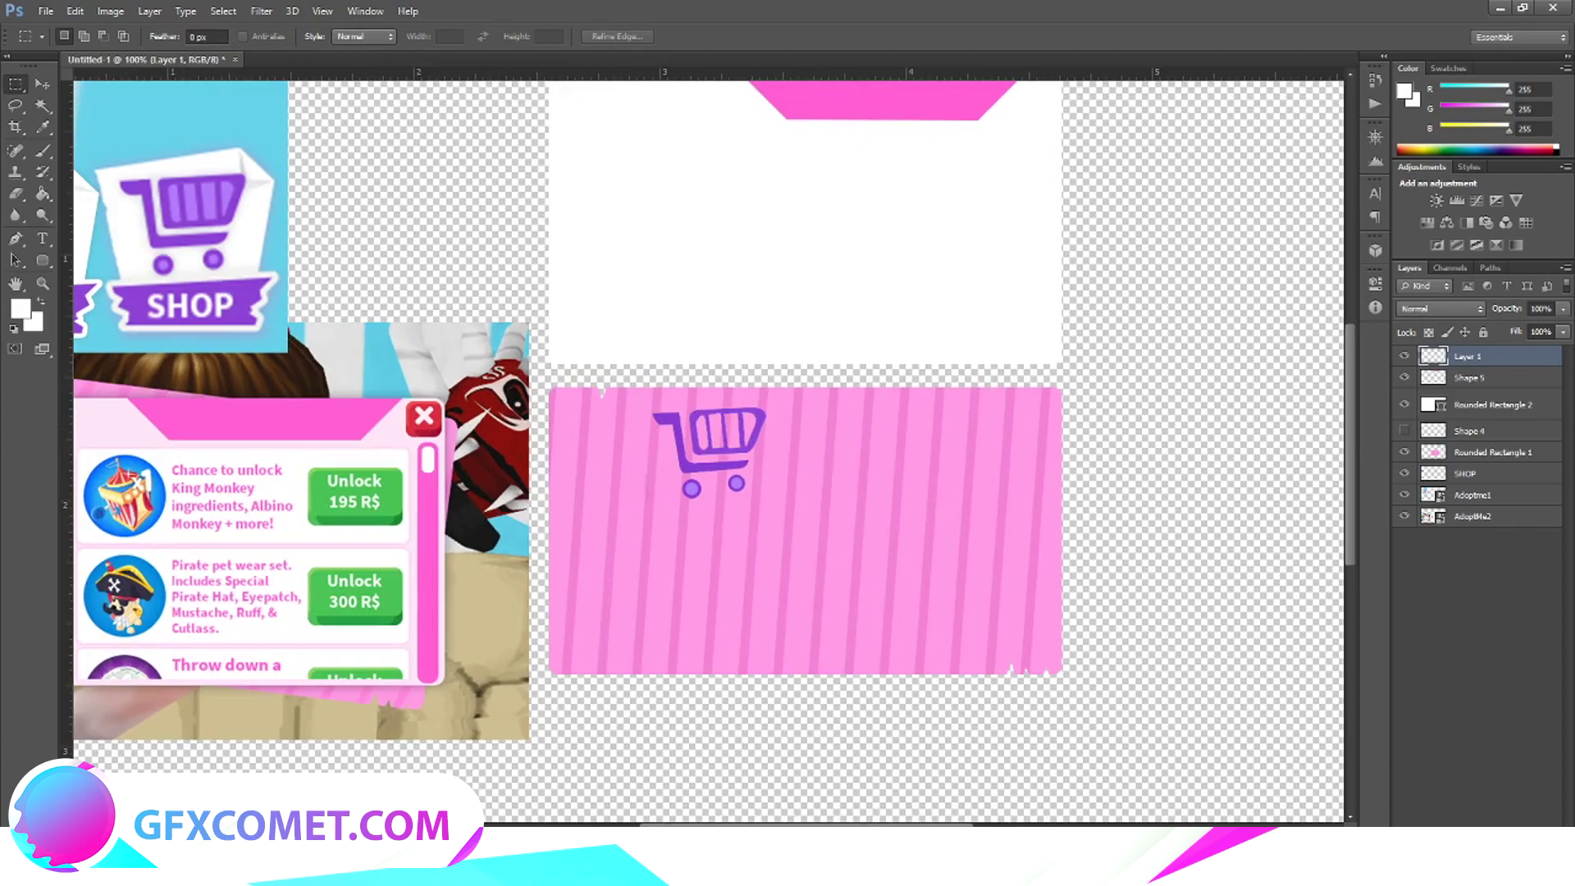
Try to apply a Color Overlay in the reference SHOP heading's pink, #ff5cd3, to the trapezoid layer Shape 5.
{"action": "left_click_drag", "start_coordinate": [840, 825], "coordinate": [748, 825]}
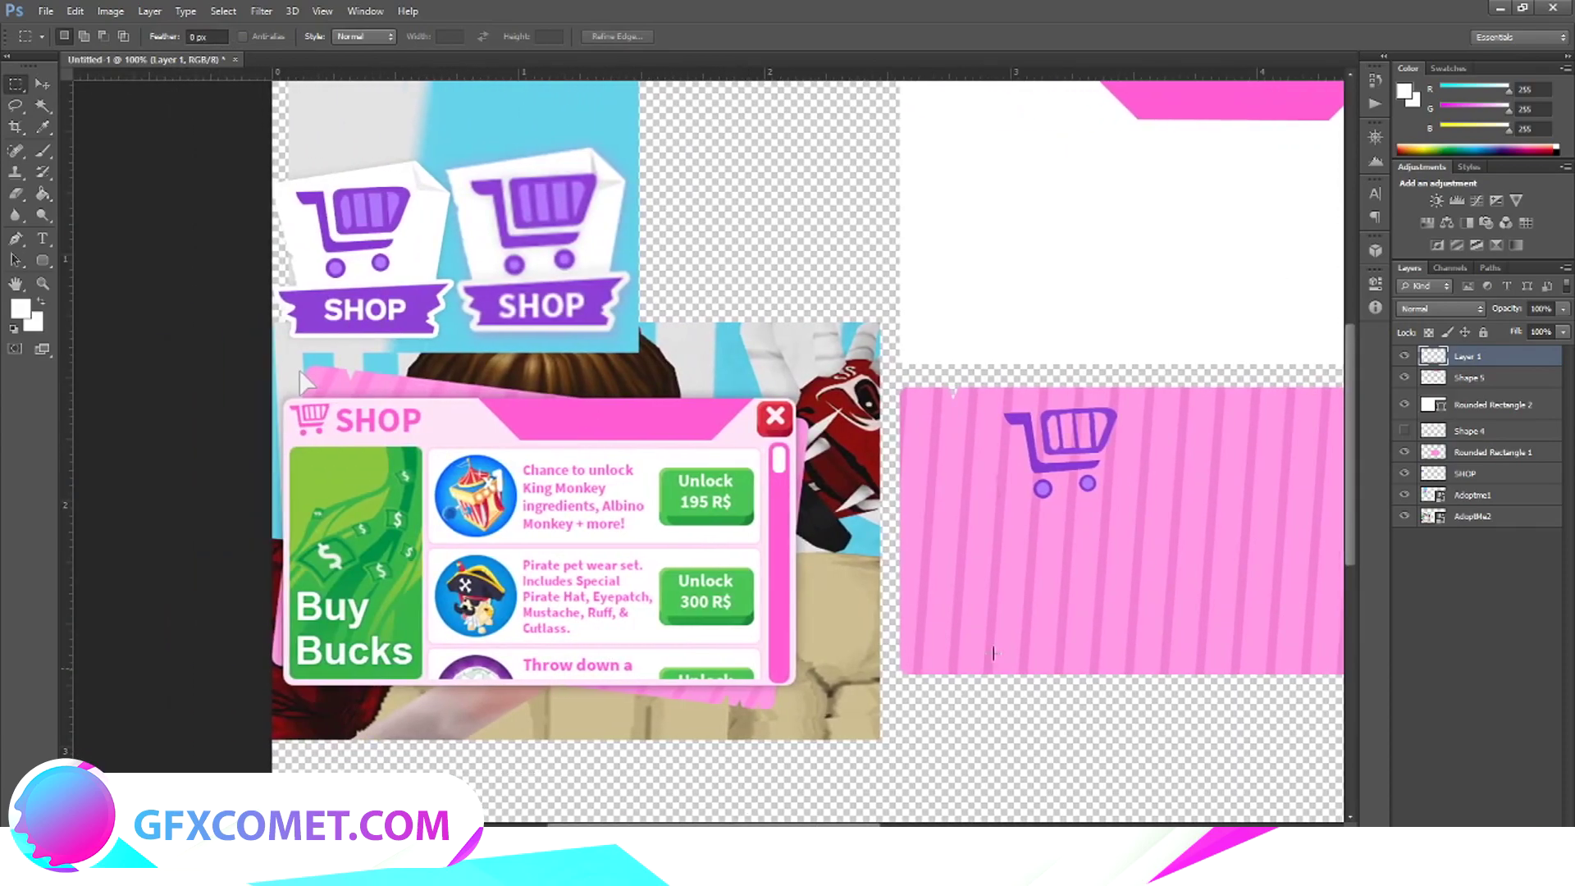
{"action": "right_click", "coordinate": [1486, 376]}
{"action": "left_click", "coordinate": [1468, 242]}
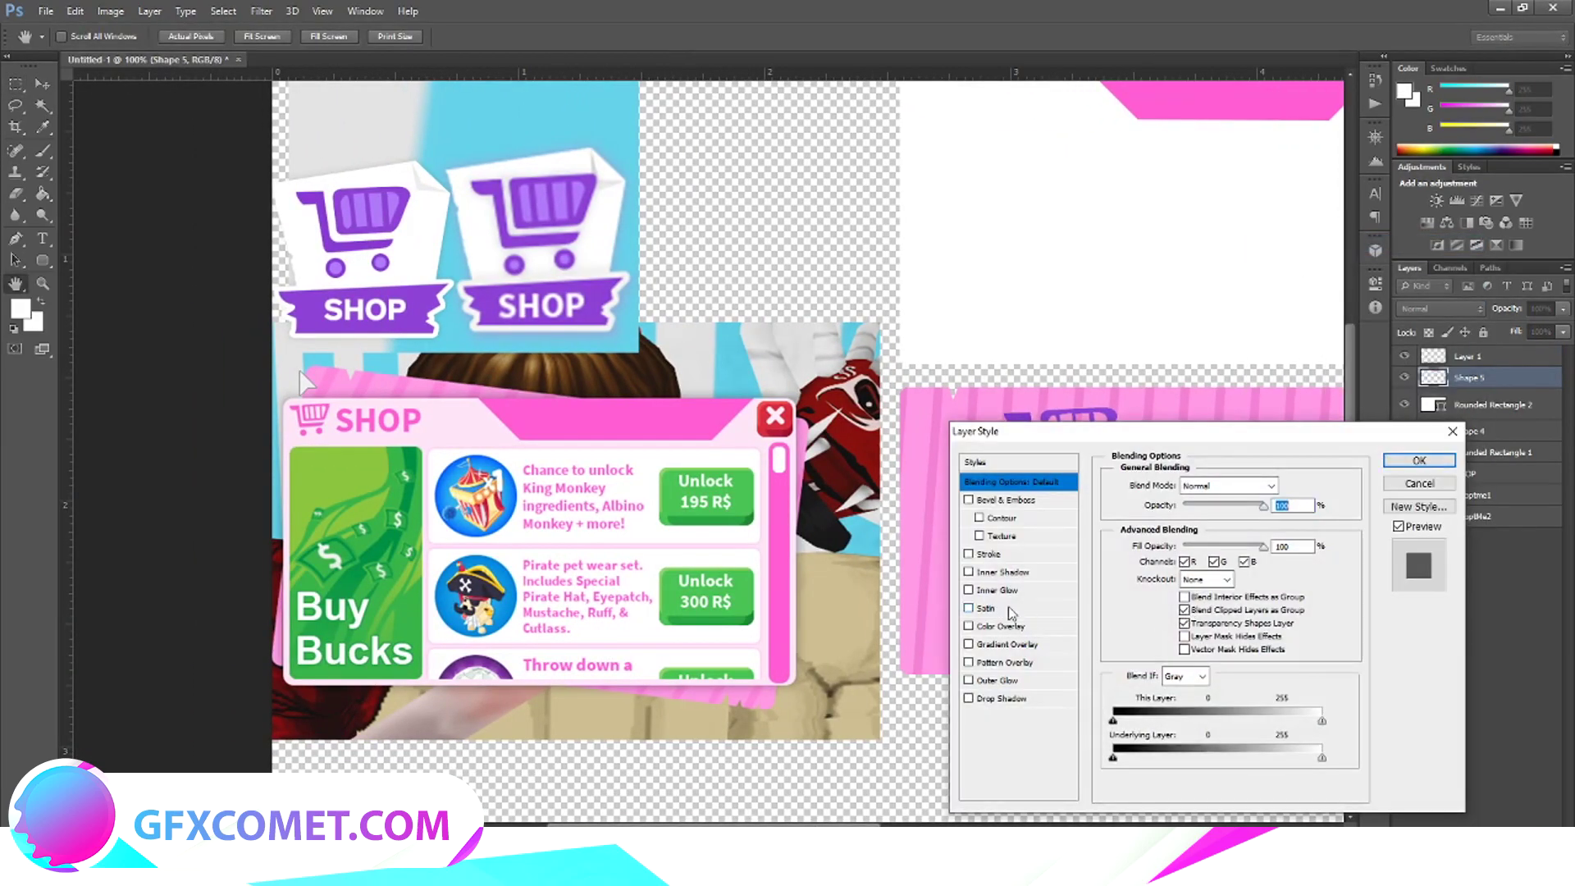
{"action": "left_click", "coordinate": [1017, 627]}
{"action": "left_click", "coordinate": [1286, 486]}
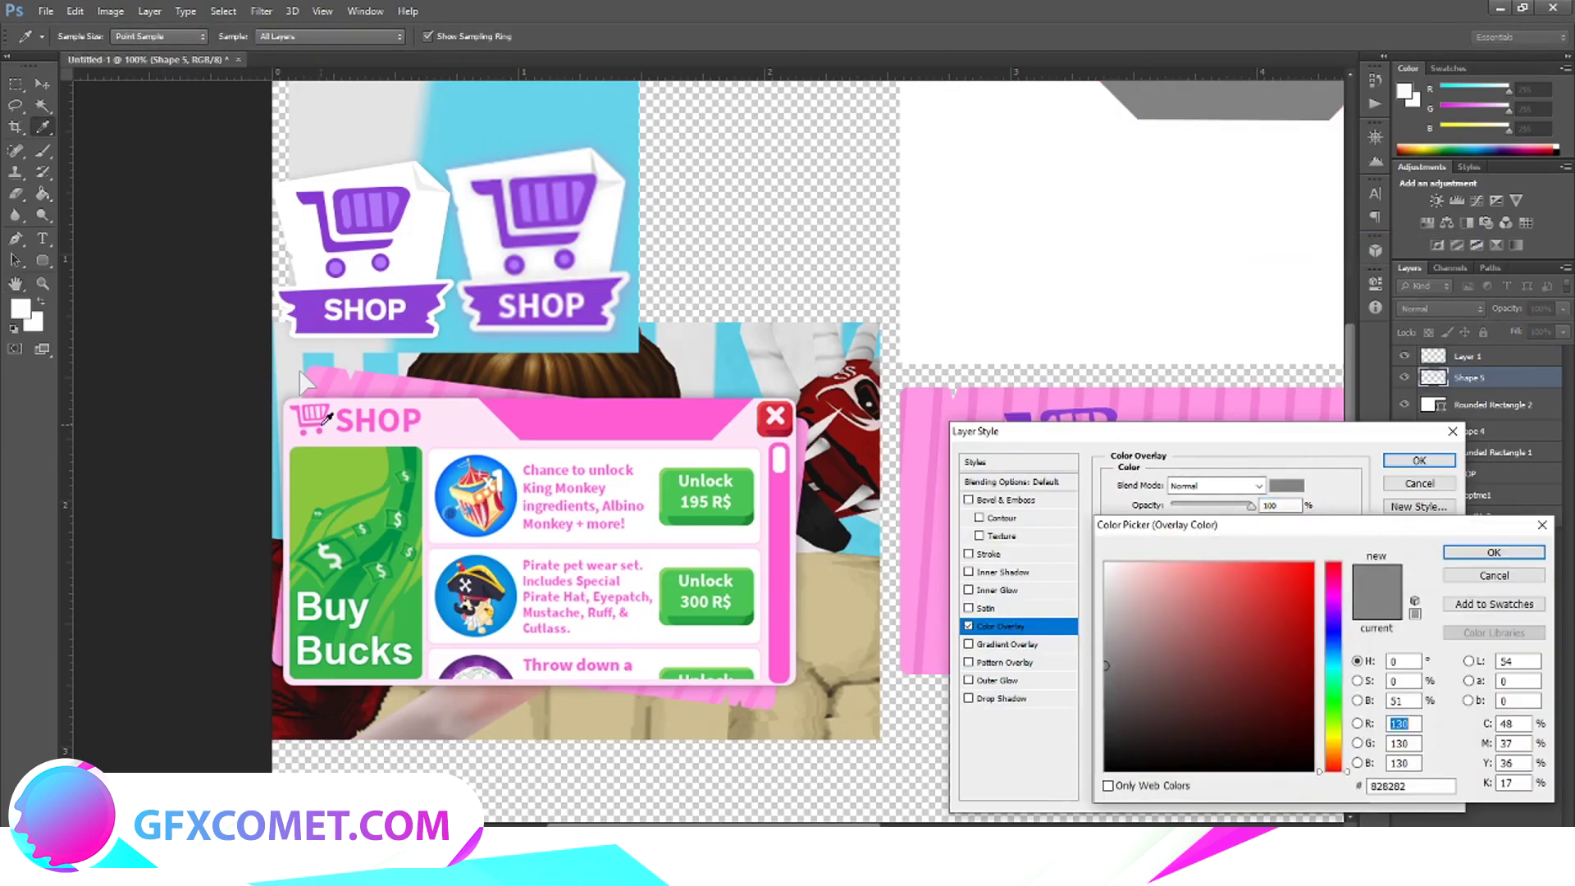
{"action": "left_click", "coordinate": [366, 415]}
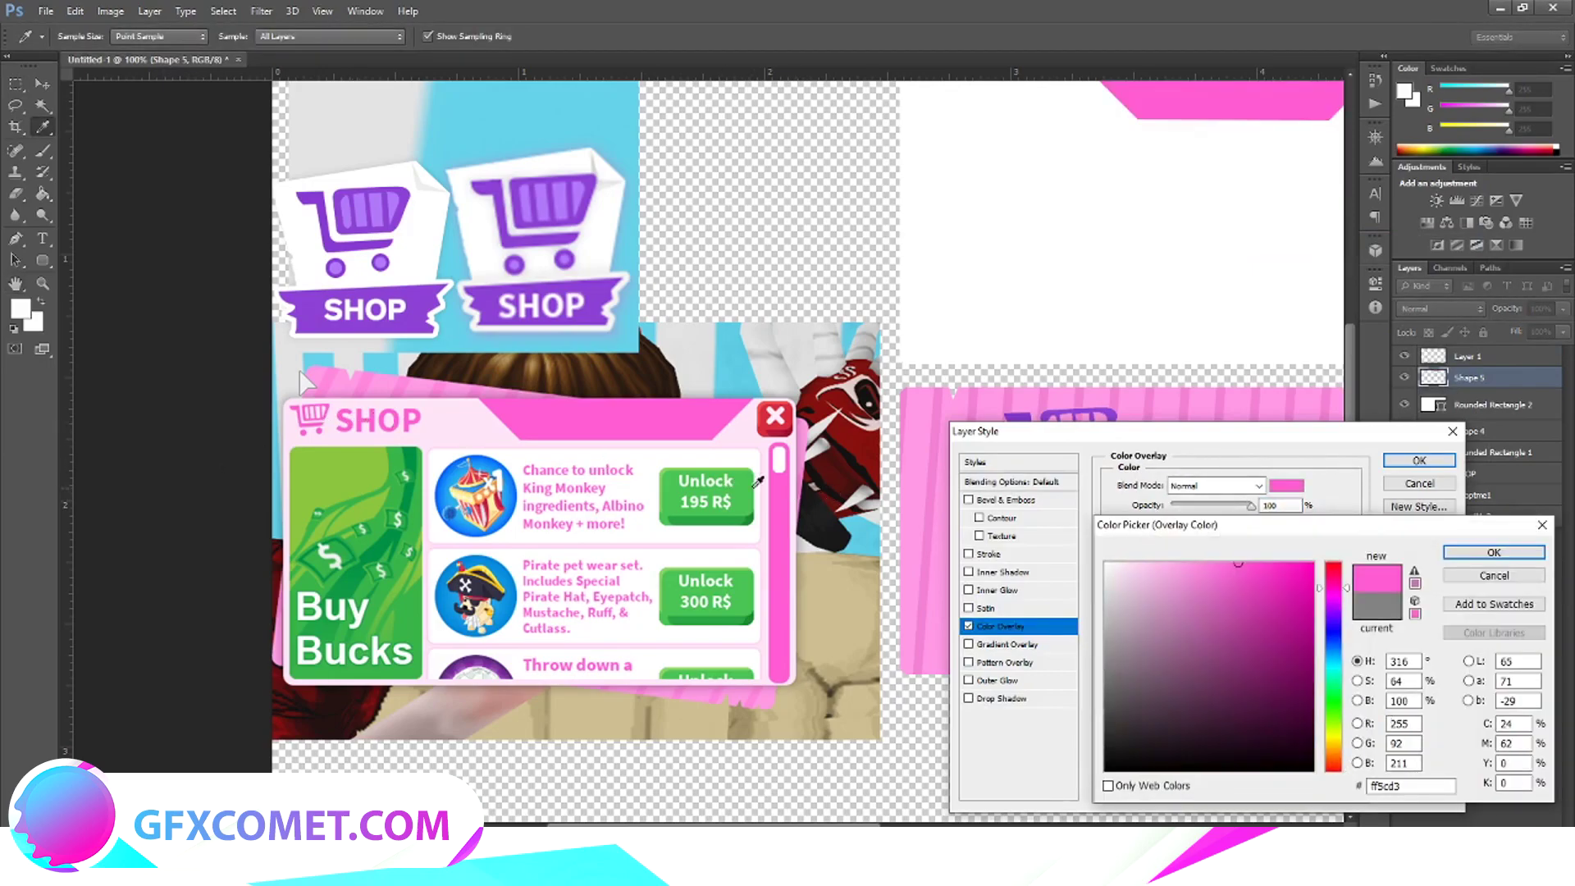
{"action": "left_click", "coordinate": [1484, 551]}
{"action": "left_click", "coordinate": [1437, 459]}
Apply a Color Overlay to the copied cart layer in the reference SHOP heading's pink, #ff59d2.
{"action": "left_click", "coordinate": [1405, 378]}
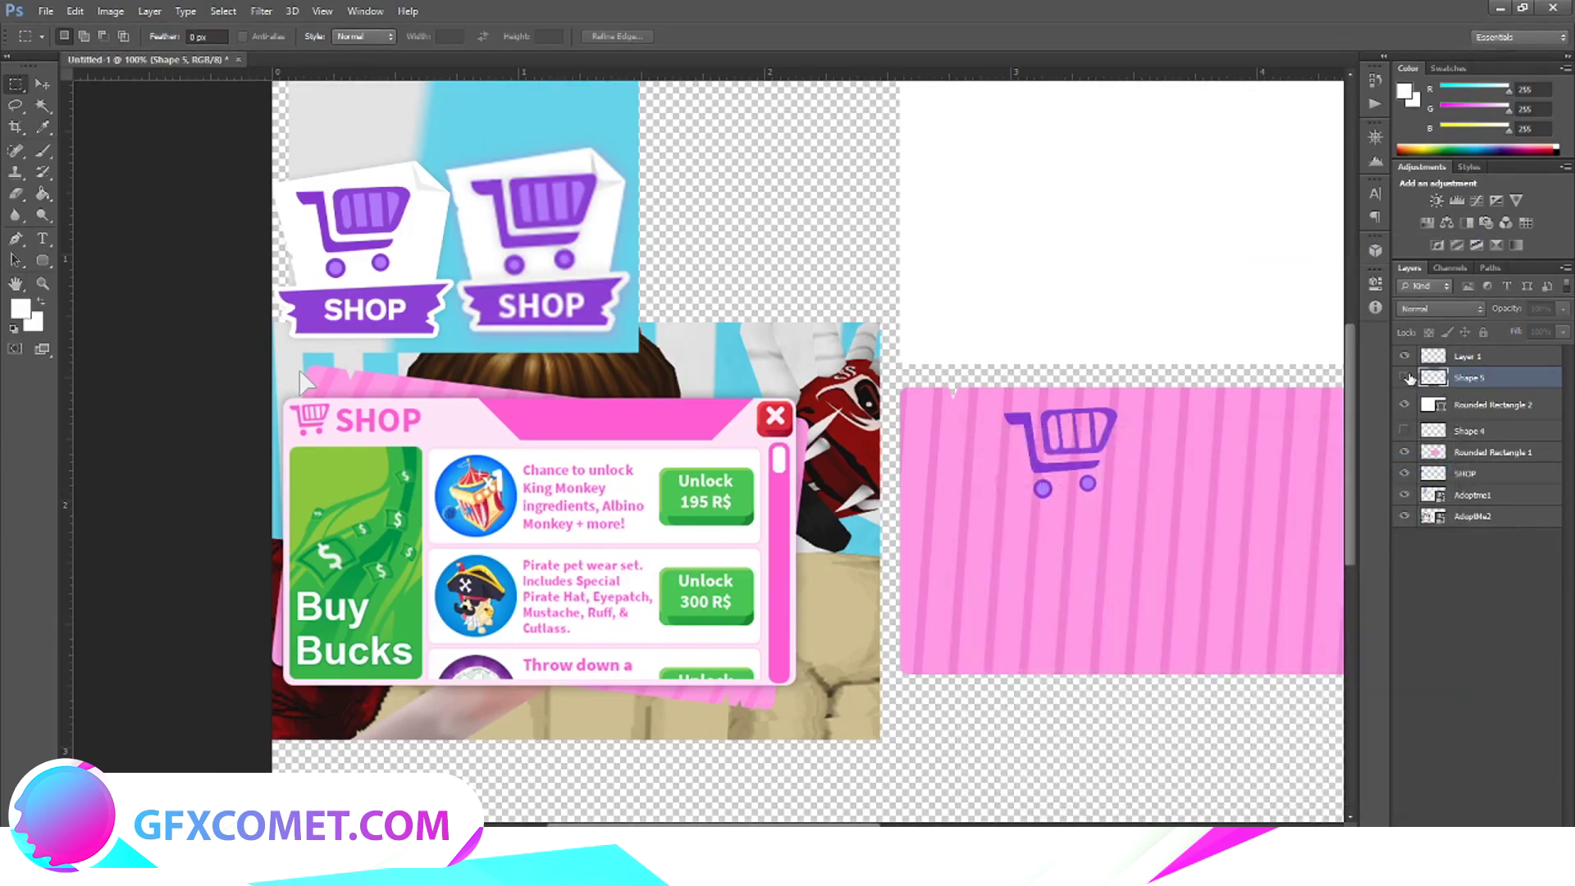
{"action": "left_click", "coordinate": [1404, 377]}
{"action": "left_click", "coordinate": [1404, 356]}
{"action": "left_click", "coordinate": [1404, 356]}
{"action": "right_click", "coordinate": [1468, 356]}
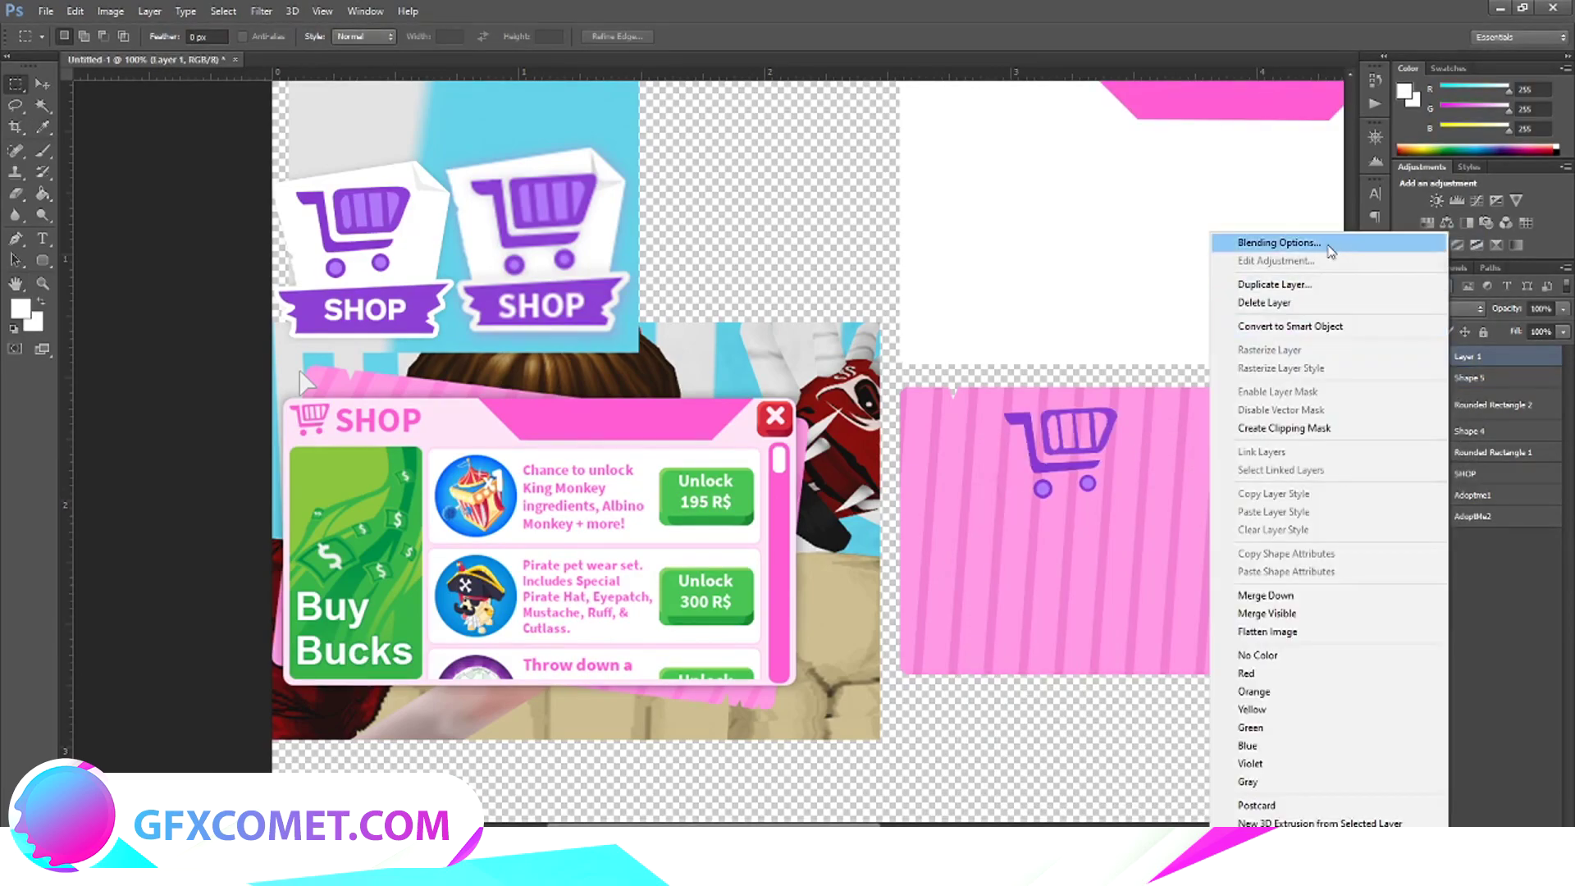
{"action": "left_click", "coordinate": [1277, 243]}
{"action": "left_click", "coordinate": [1000, 626]}
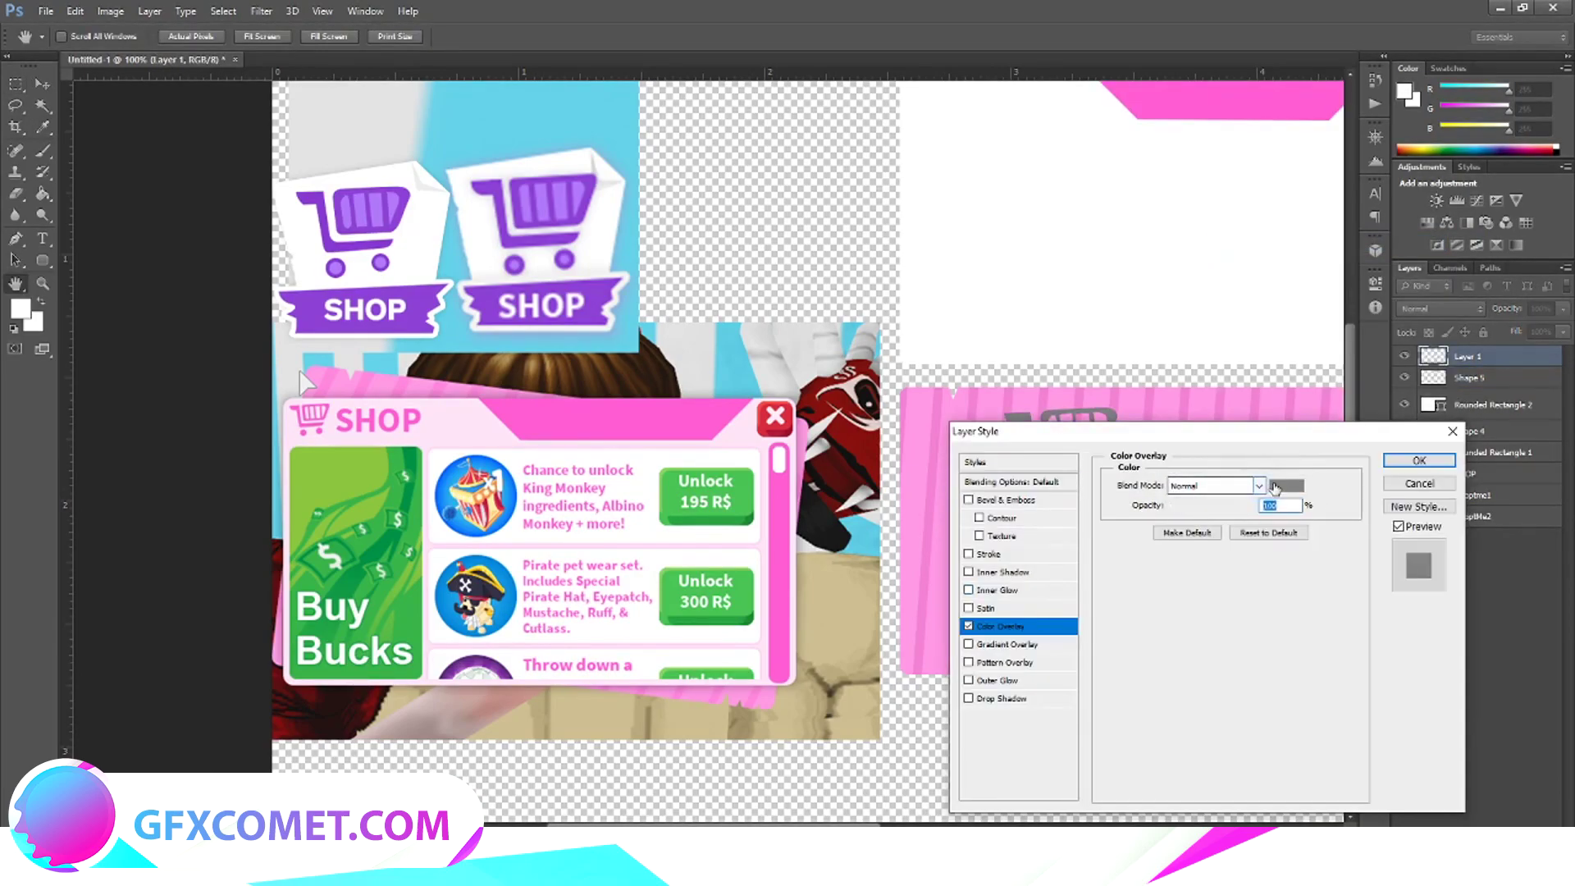
{"action": "left_click", "coordinate": [1284, 485]}
{"action": "left_click", "coordinate": [366, 418]}
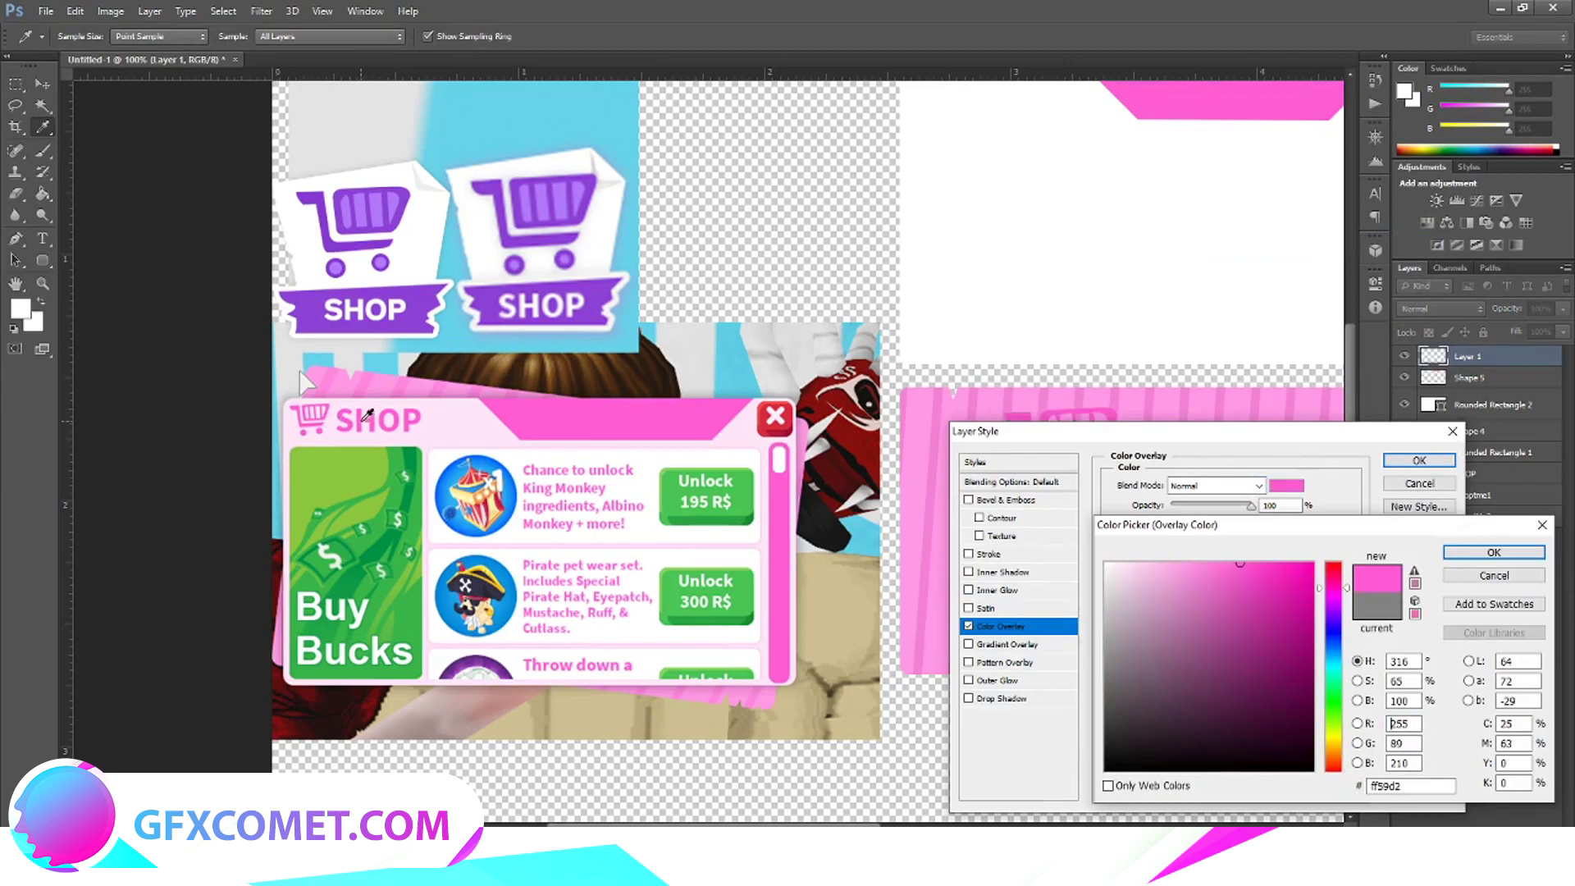
{"action": "left_click", "coordinate": [1494, 552]}
{"action": "left_click", "coordinate": [1419, 460]}
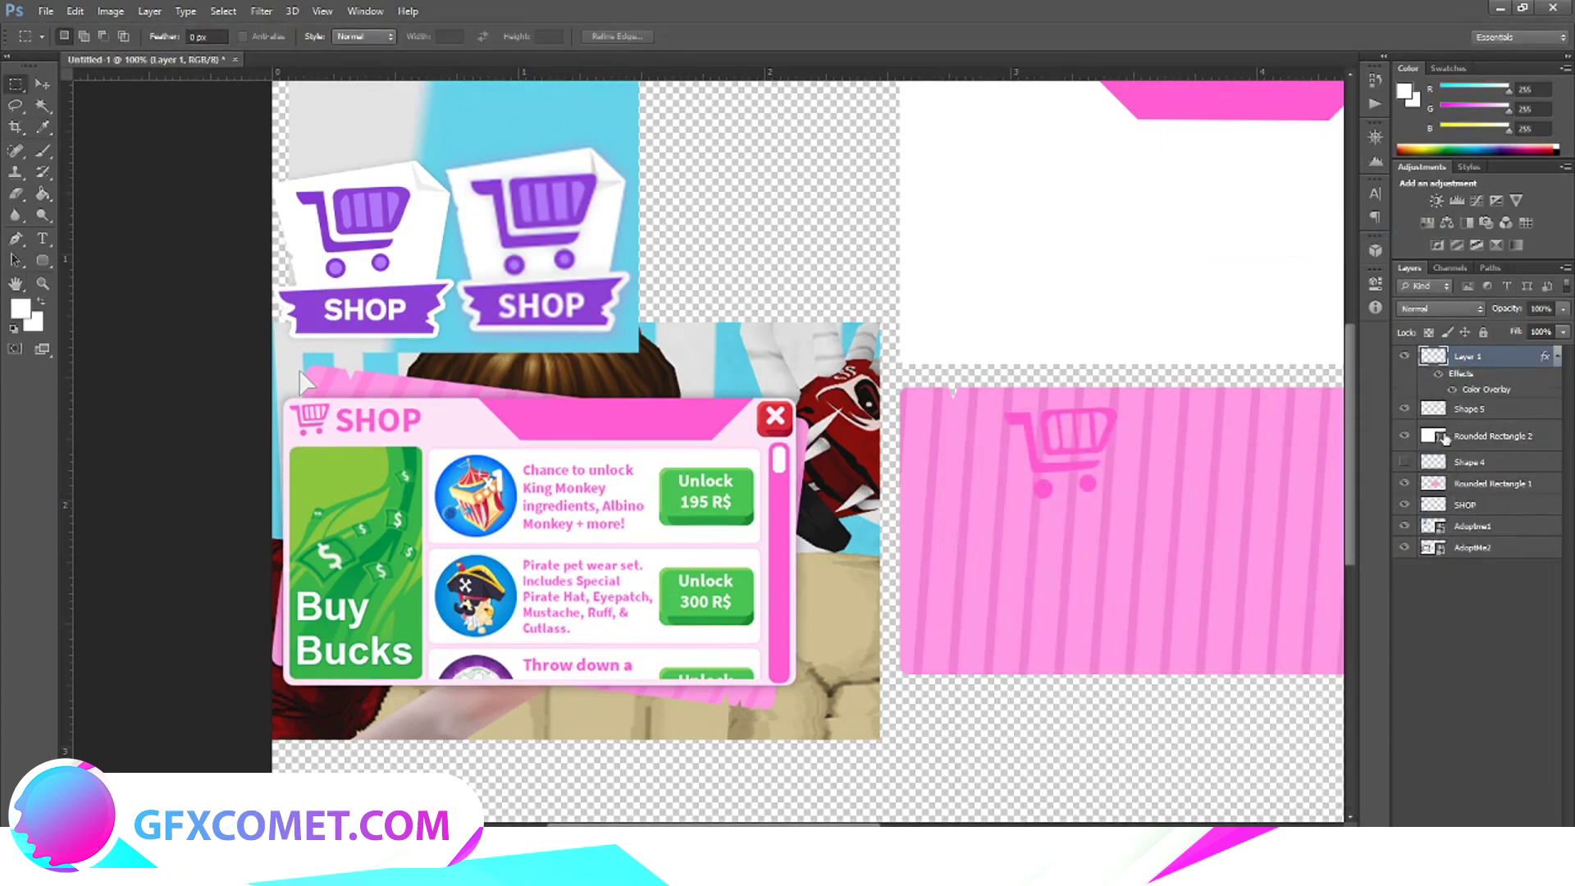
Move the pink cart into the white window's upper-left corner and scale it down to about 48%.
{"action": "key", "text": "v"}
{"action": "scroll", "coordinate": [908, 633], "scroll_direction": "up", "scroll_amount": 3}
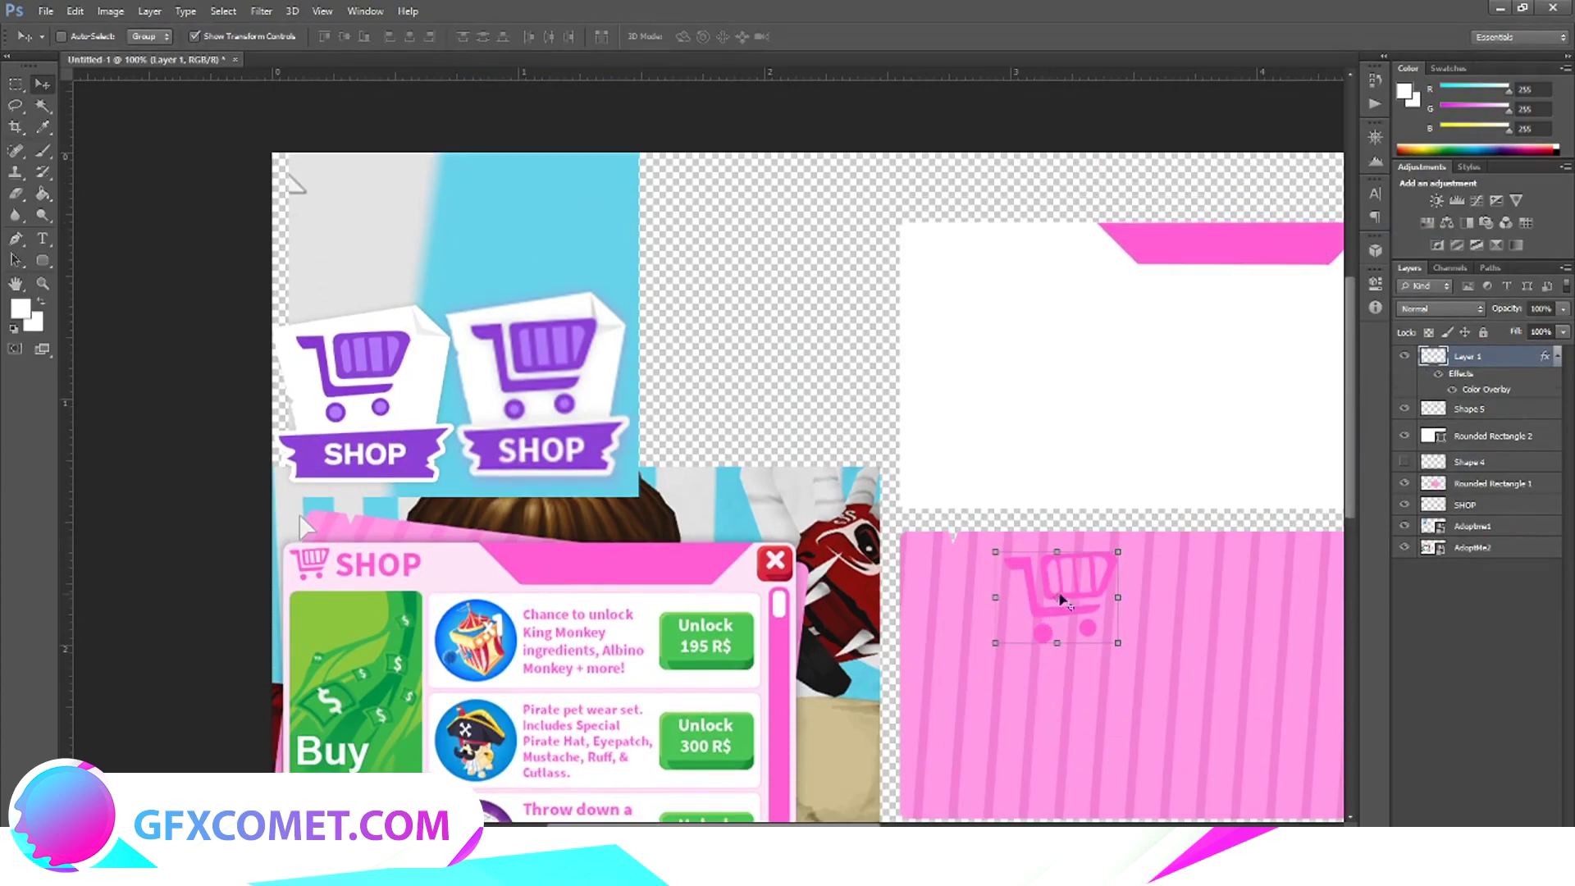
{"action": "left_click_drag", "start_coordinate": [1067, 574], "coordinate": [1010, 267]}
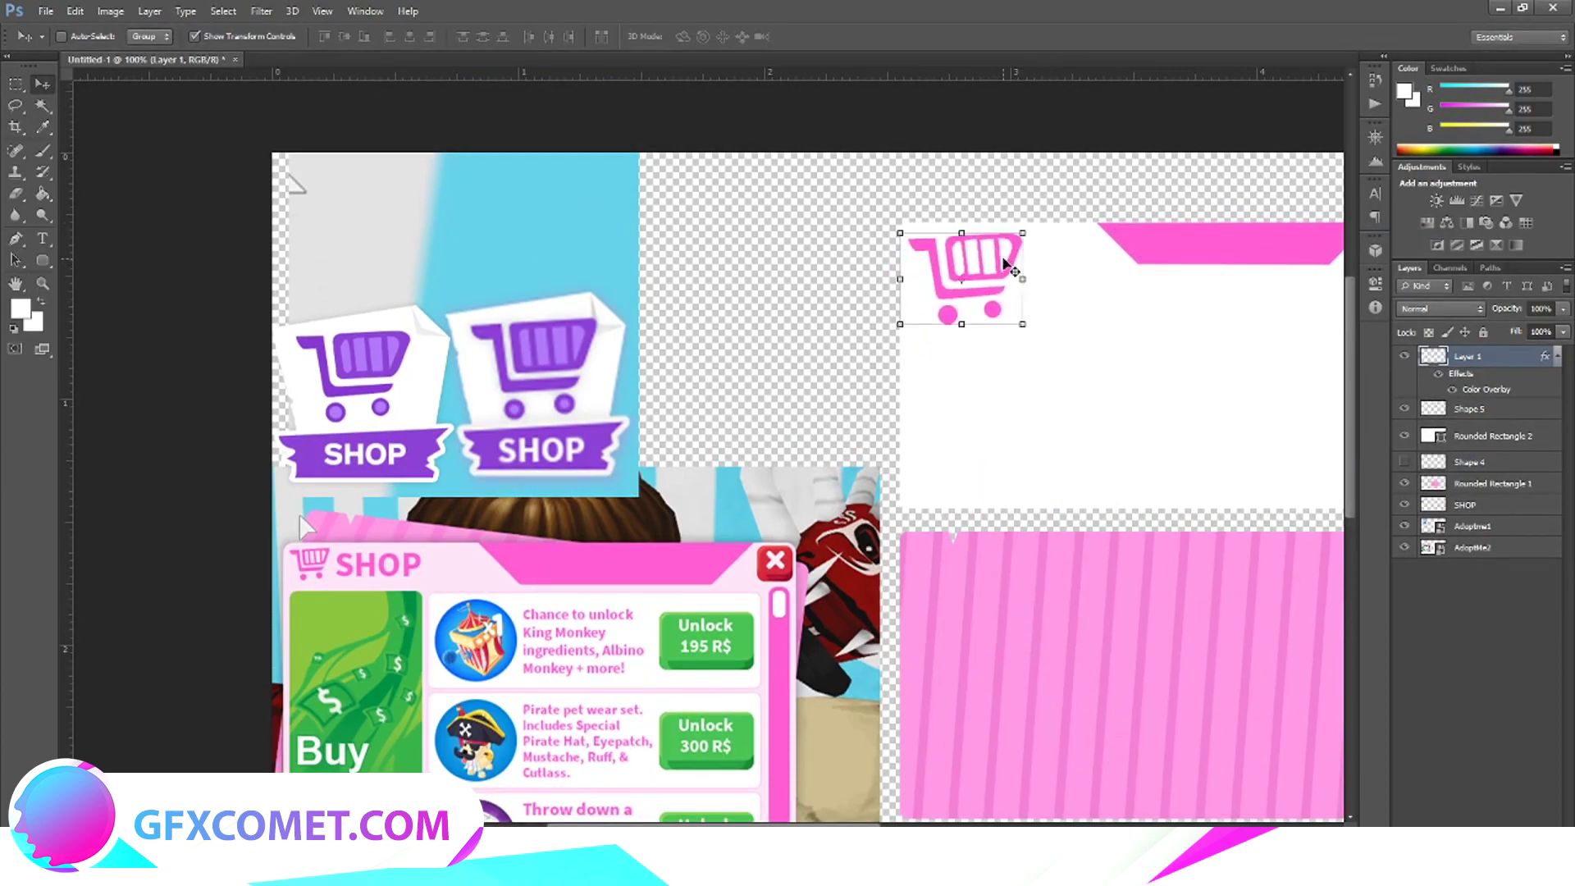
{"action": "left_click_drag", "start_coordinate": [1021, 325], "coordinate": [956, 281]}
{"action": "left_click", "coordinate": [40, 82]}
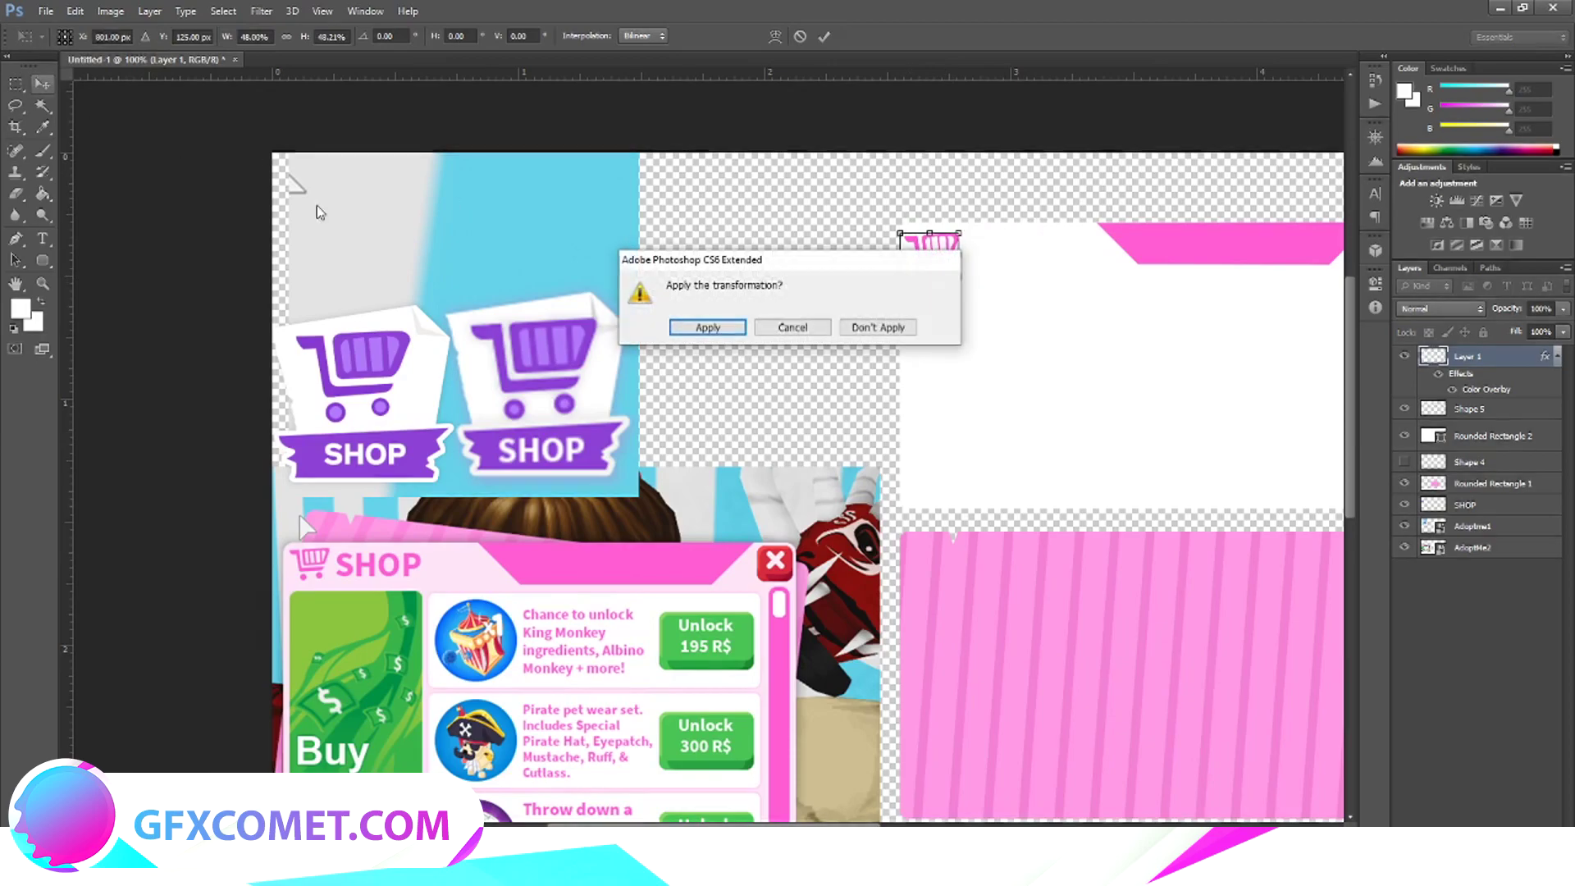
{"action": "left_click", "coordinate": [708, 327]}
Add the bold text SHOP beside the cart in the white window's header.
{"action": "left_click", "coordinate": [42, 238]}
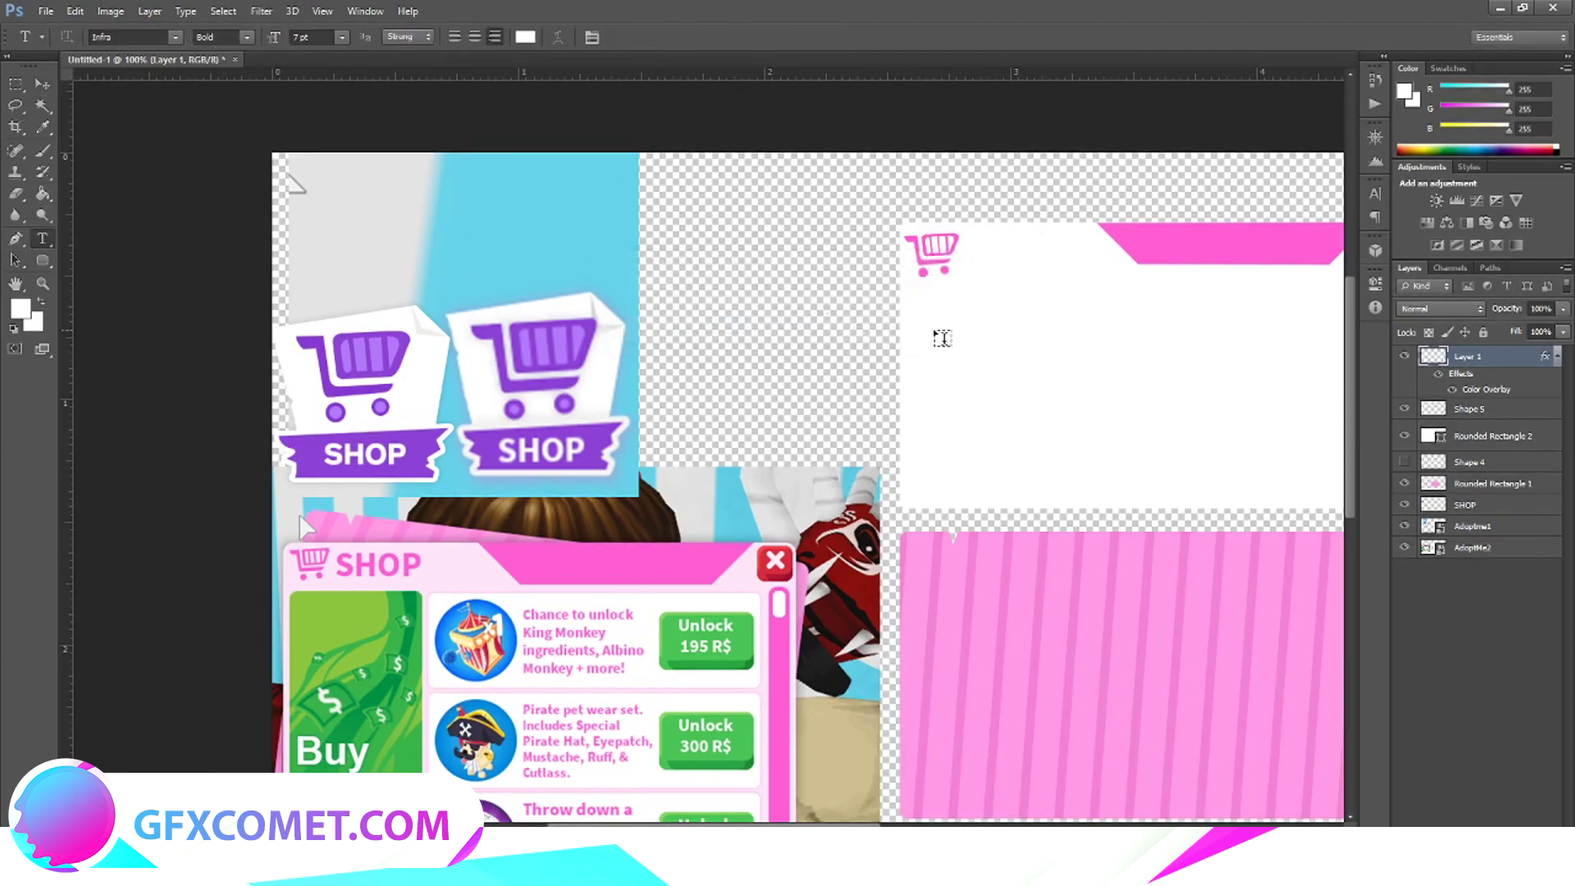
{"action": "left_click", "coordinate": [973, 254]}
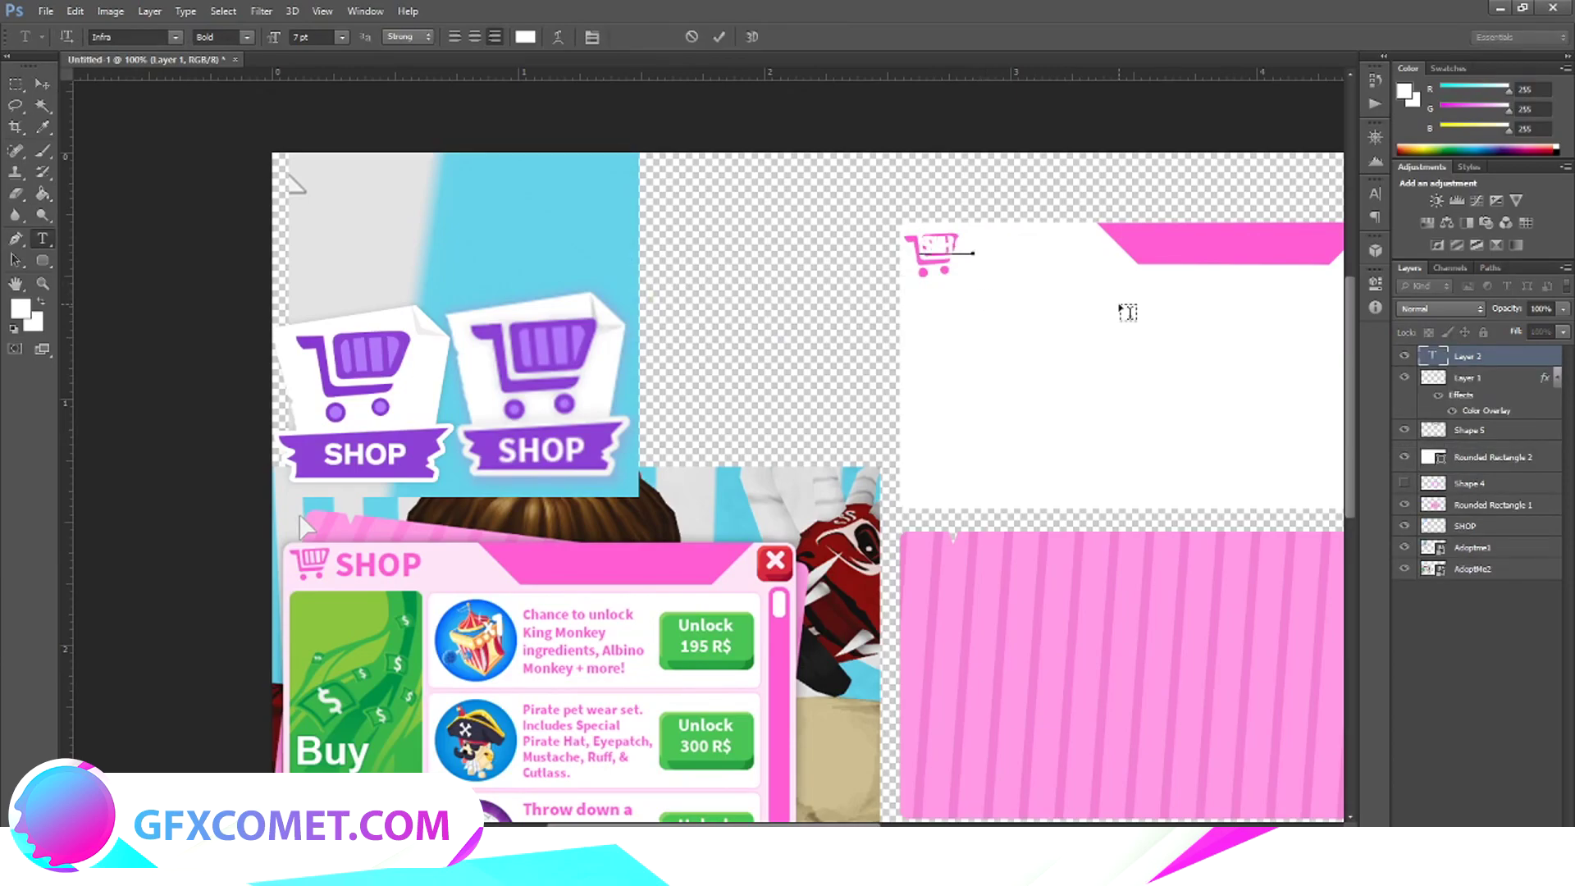
{"action": "type", "text": "SHOP"}
{"action": "left_click", "coordinate": [42, 84]}
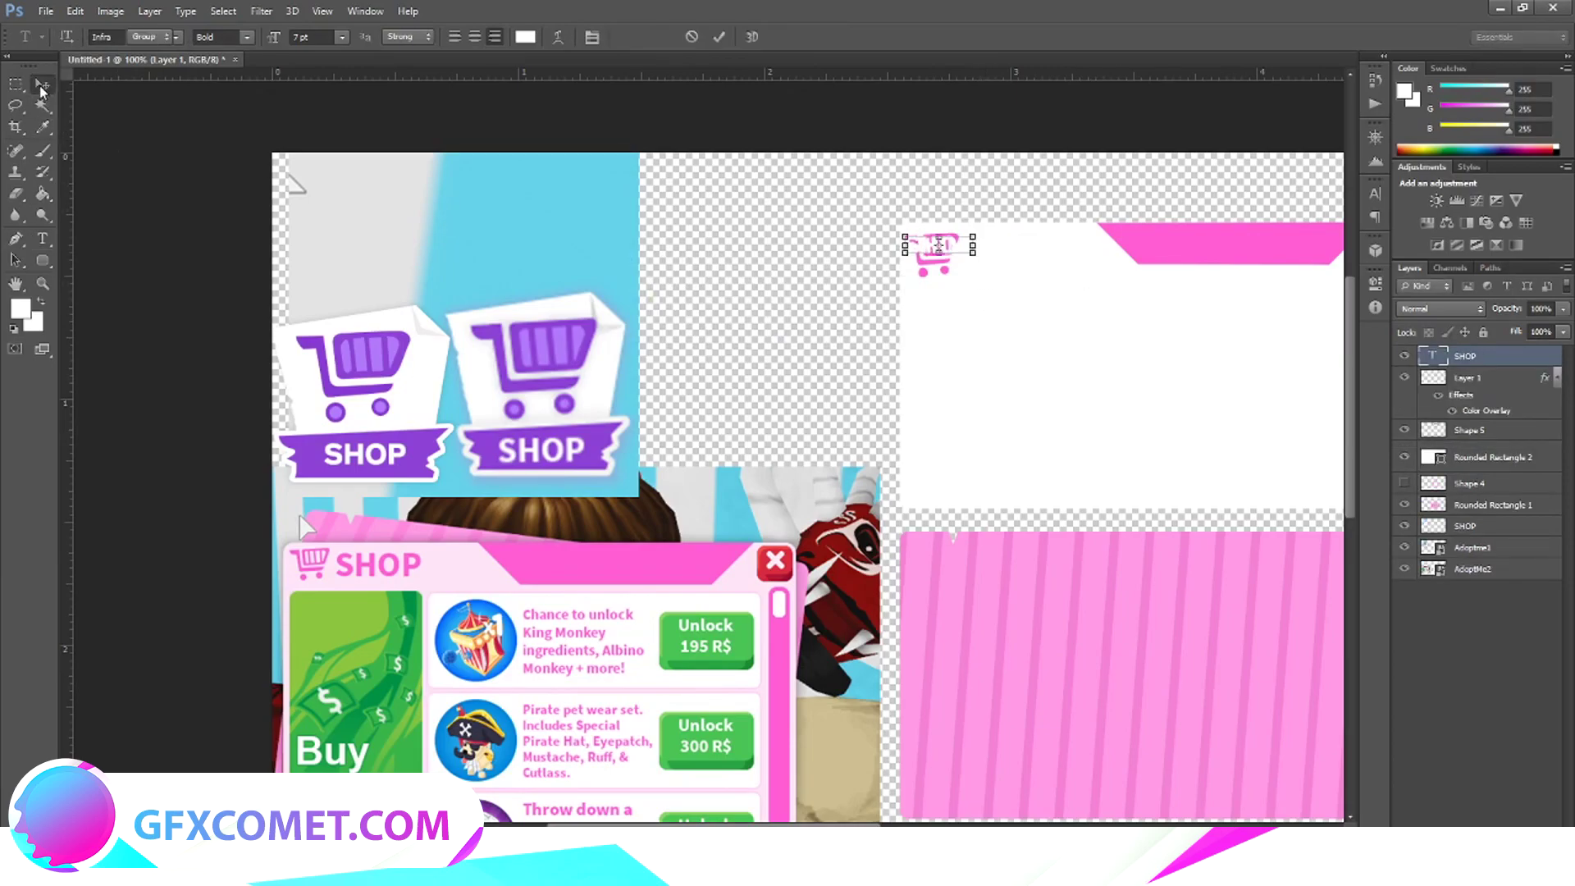
{"action": "key", "text": "ctrl+a"}
Apply a Color Overlay to the new SHOP text using the pink sampled from the window's header trapezoid.
{"action": "double_click", "coordinate": [1490, 361]}
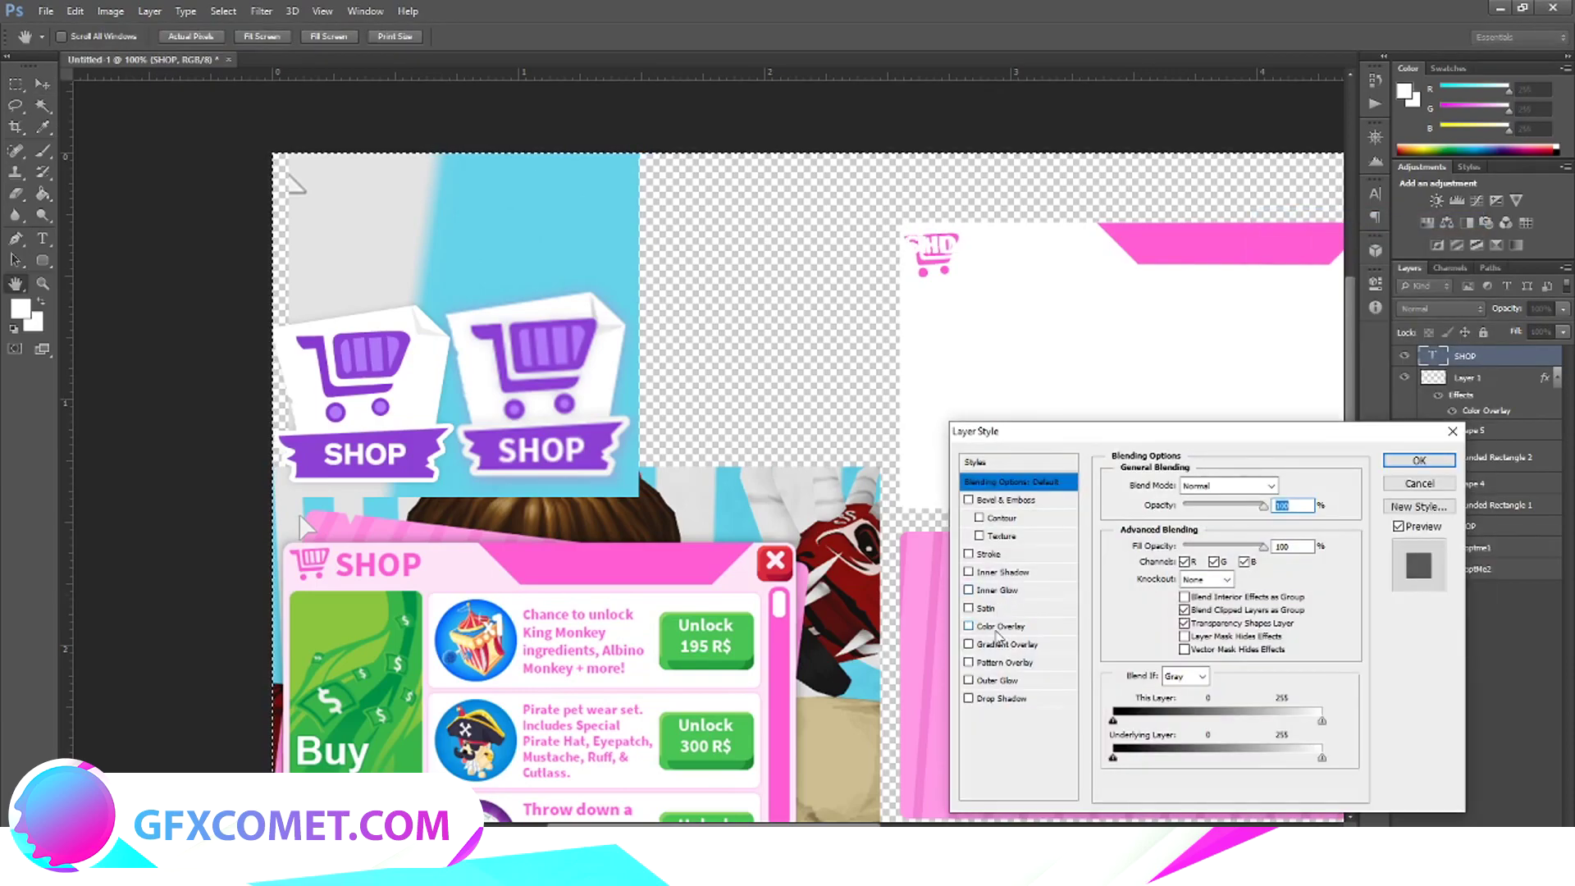
{"action": "left_click", "coordinate": [1002, 626]}
{"action": "left_click", "coordinate": [1286, 485]}
{"action": "left_click", "coordinate": [1238, 245]}
{"action": "left_click", "coordinate": [1490, 552]}
{"action": "left_click", "coordinate": [1418, 460]}
{"action": "key", "text": "m"}
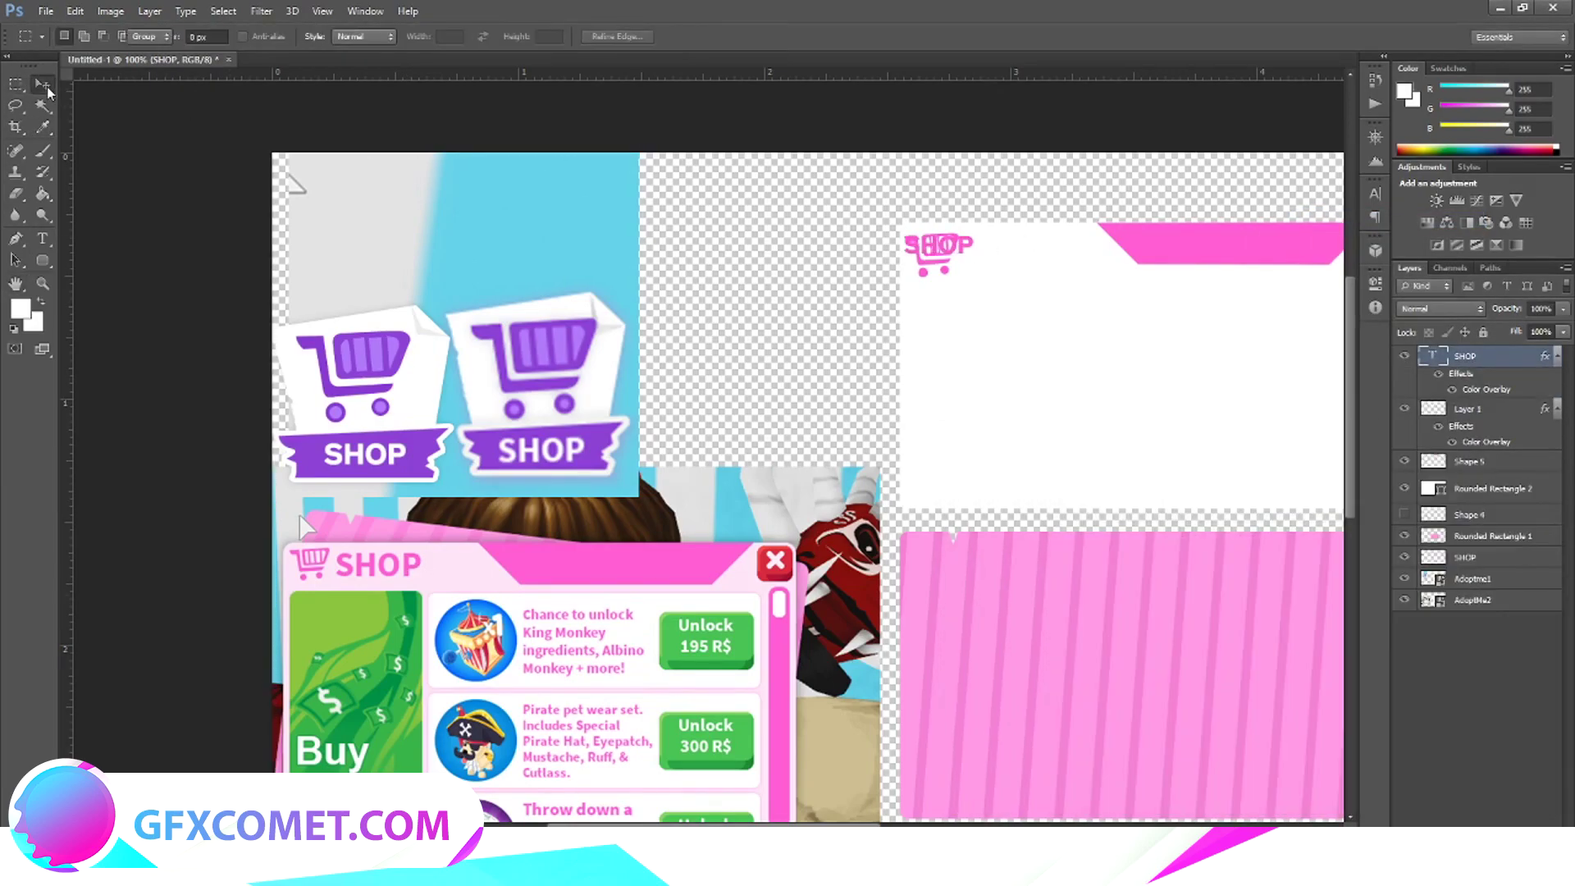
Place the pink SHOP text directly to the right of the cart and enlarge it to about 126%.
{"action": "left_click", "coordinate": [1011, 272]}
{"action": "key", "text": "v"}
{"action": "left_click_drag", "start_coordinate": [969, 244], "coordinate": [1050, 279]}
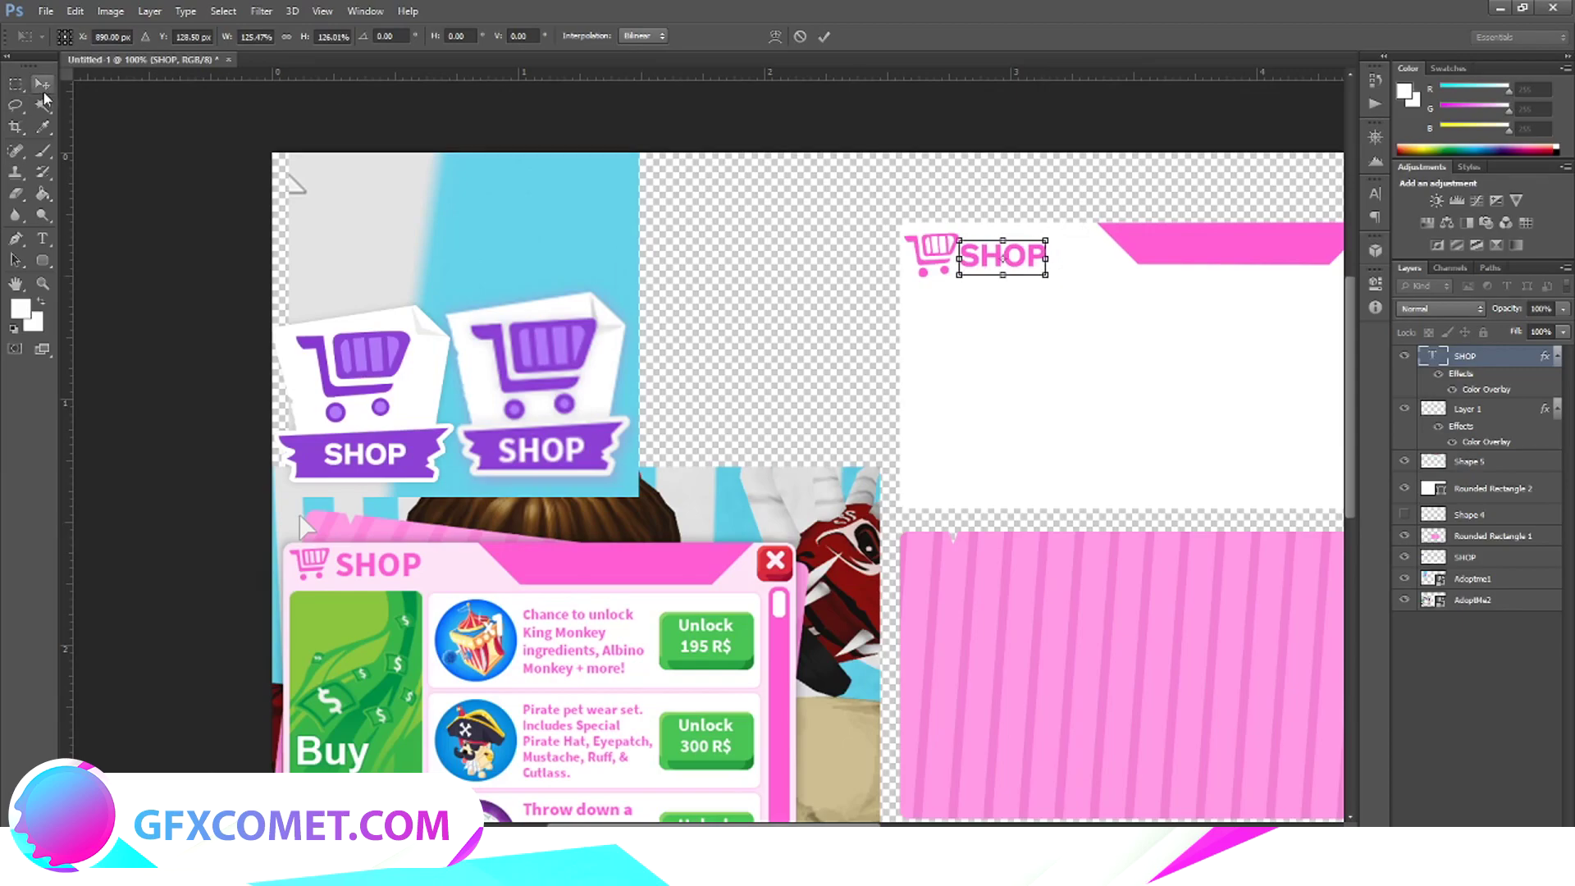
{"action": "left_click", "coordinate": [43, 85]}
{"action": "key", "text": "Return"}
Adjust the cart, then scale it together with the SHOP text to about 88% within the window's upper-left corner.
{"action": "left_click", "coordinate": [1464, 414]}
{"action": "left_click_drag", "start_coordinate": [900, 233], "coordinate": [904, 237]}
{"action": "left_click_drag", "start_coordinate": [946, 254], "coordinate": [1029, 256]}
{"action": "key", "text": "Return"}
{"action": "left_click", "coordinate": [1478, 357], "text": "ctrl"}
{"action": "left_click_drag", "start_coordinate": [912, 232], "coordinate": [928, 242]}
{"action": "left_click_drag", "start_coordinate": [1032, 259], "coordinate": [1015, 253]}
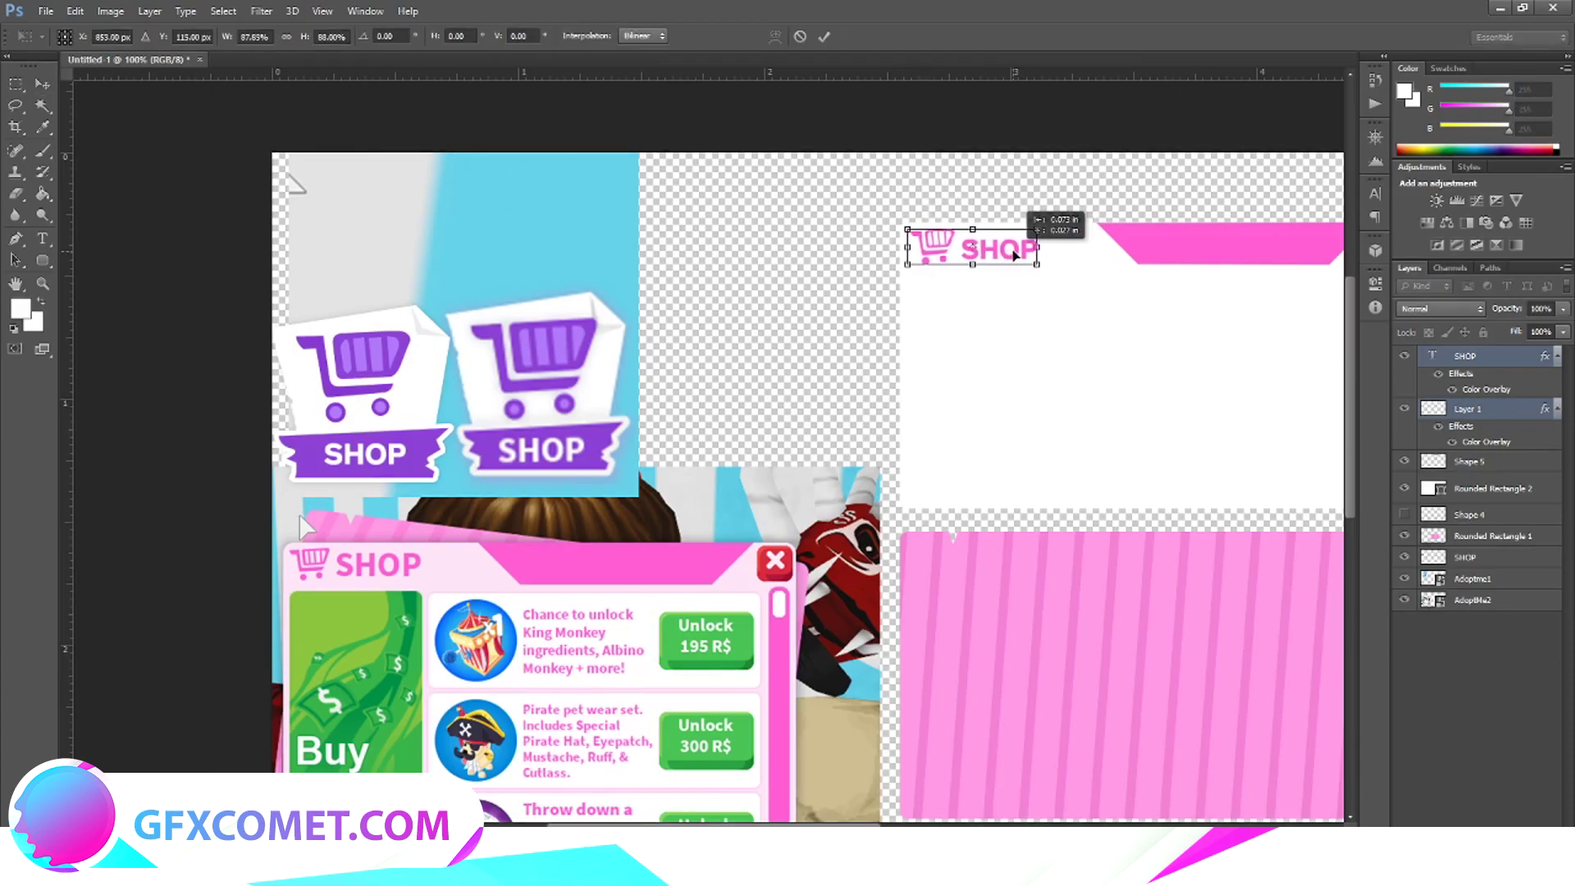
{"action": "left_click", "coordinate": [16, 85]}
{"action": "left_click", "coordinate": [708, 327]}
Draw a rounded rectangle of about 161 × 283 px over the reference Buy Bucks panel and move it to the pink panel's lower edge.
{"action": "scroll", "coordinate": [682, 686], "scroll_direction": "down", "scroll_amount": 3}
{"action": "scroll", "coordinate": [684, 686], "scroll_direction": "up", "scroll_amount": 1}
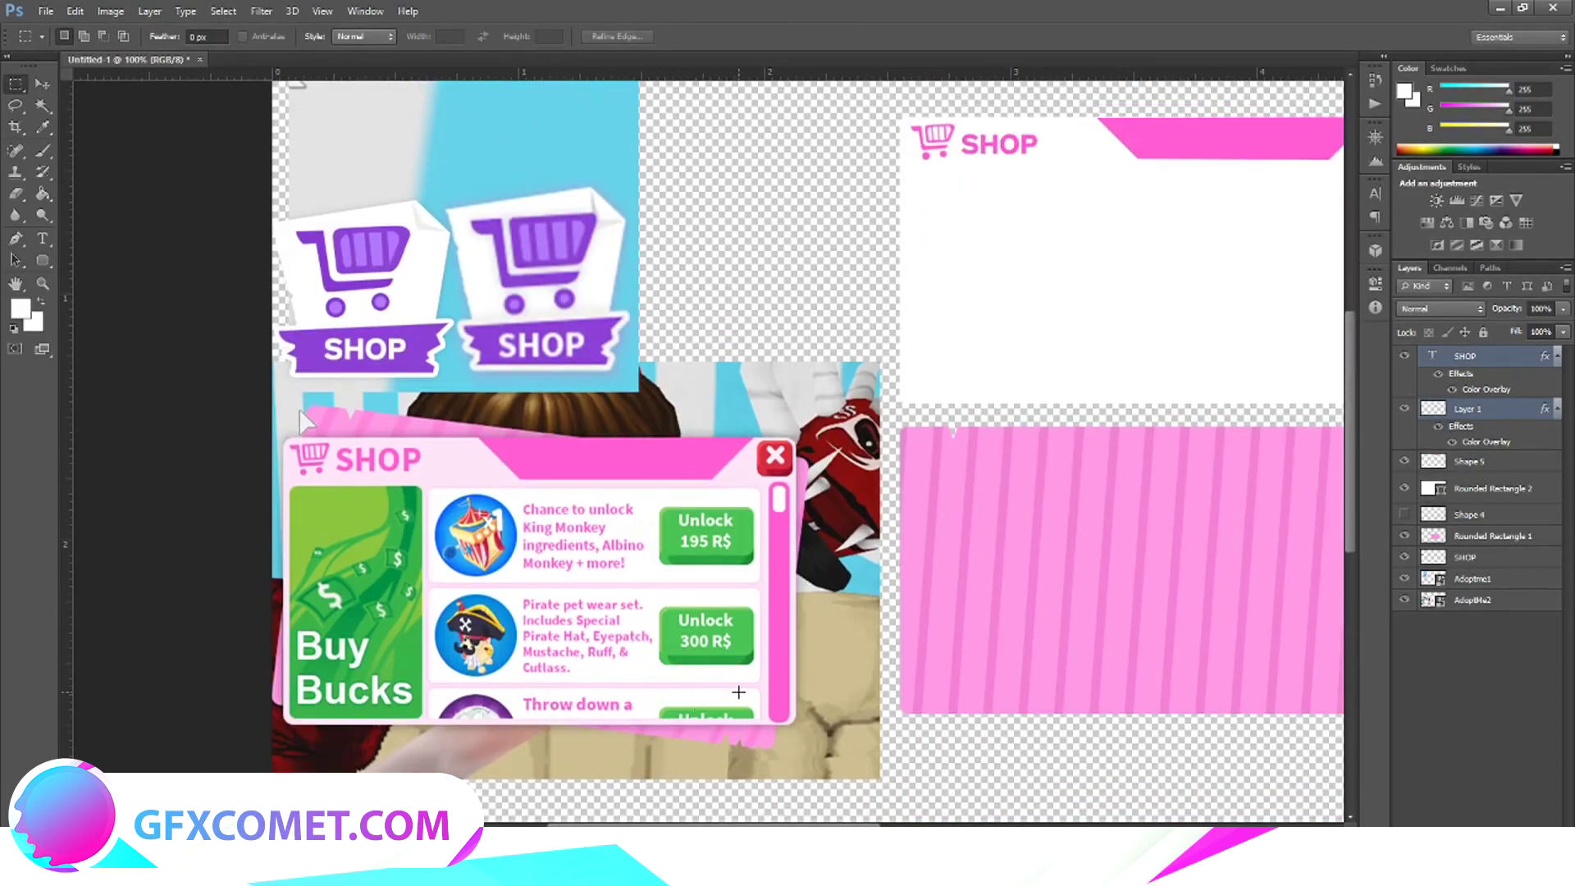
{"action": "scroll", "coordinate": [1002, 724], "scroll_direction": "up", "scroll_amount": 1}
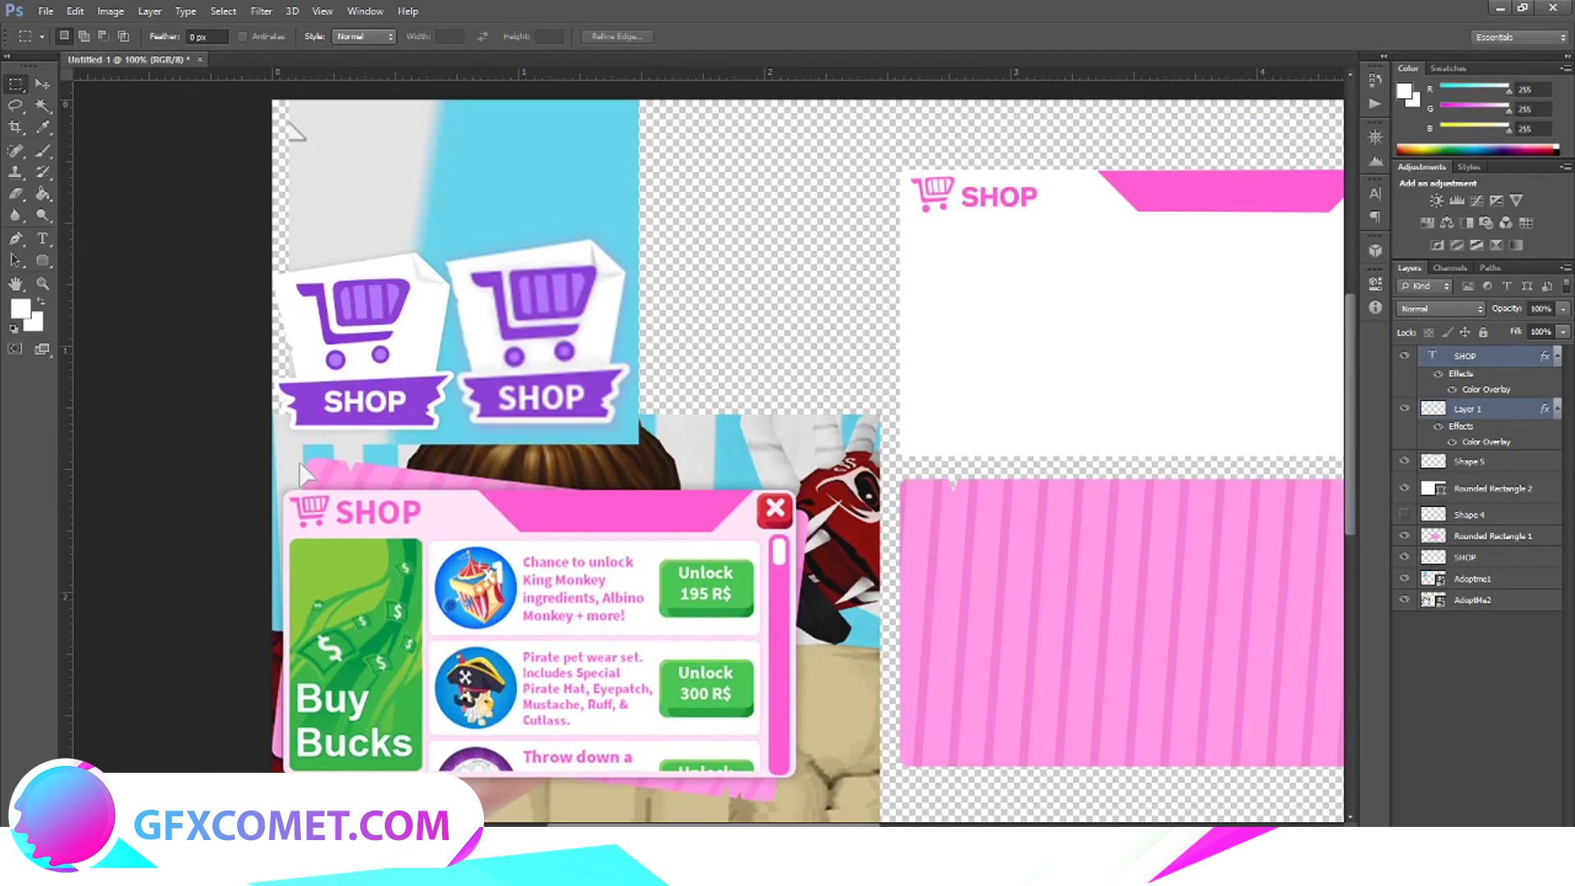
{"action": "scroll", "coordinate": [706, 459], "scroll_direction": "right", "scroll_amount": 5}
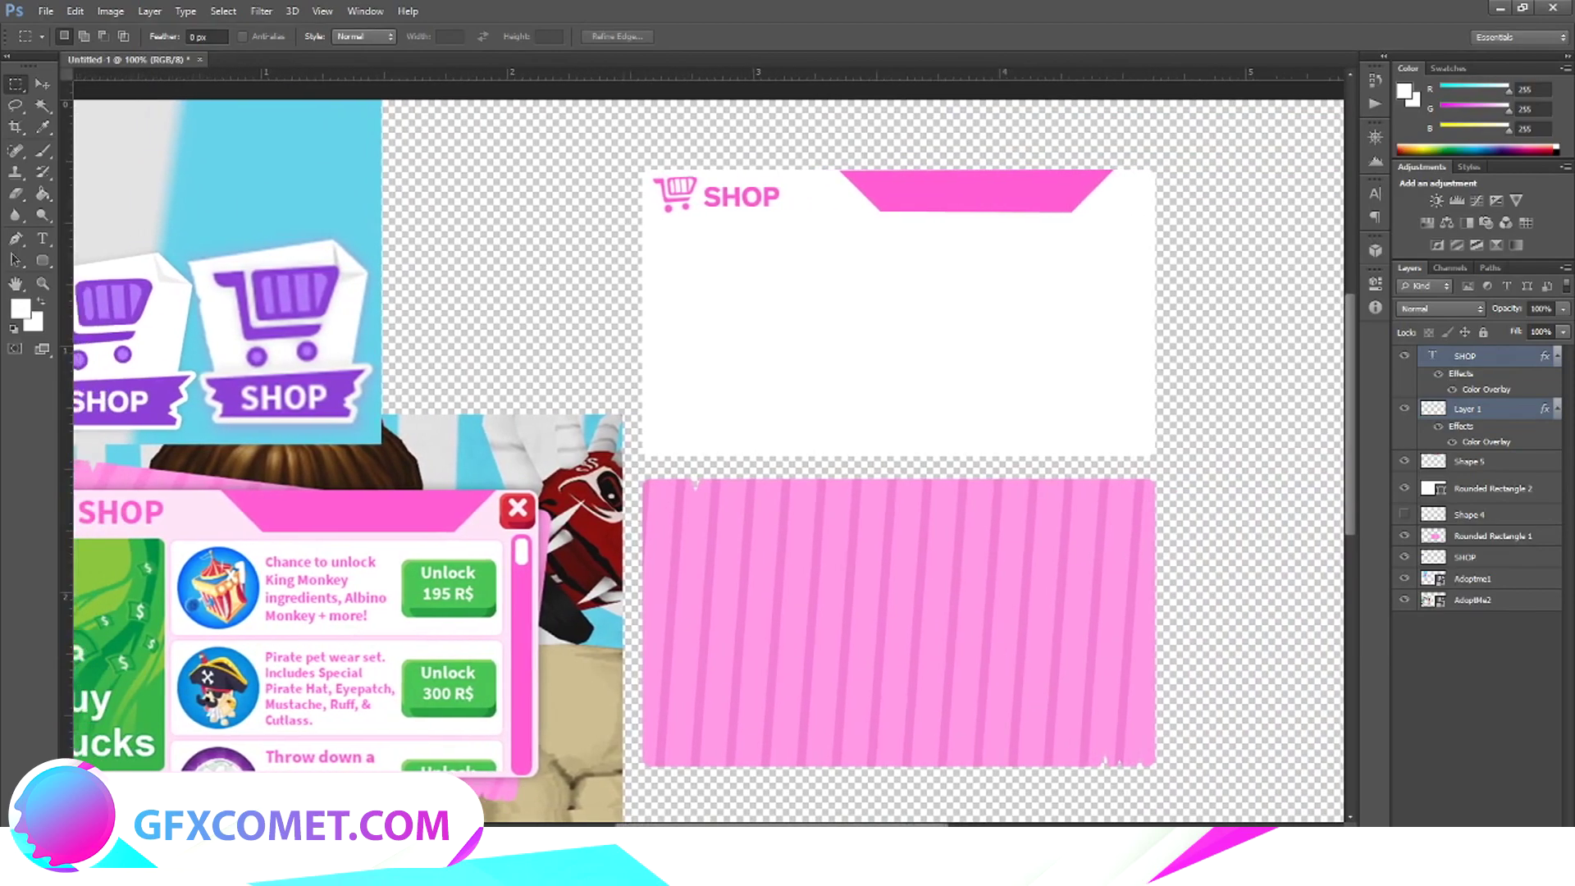
{"action": "scroll", "coordinate": [425, 472], "scroll_direction": "left", "scroll_amount": 7}
{"action": "scroll", "coordinate": [744, 735], "scroll_direction": "down", "scroll_amount": 3}
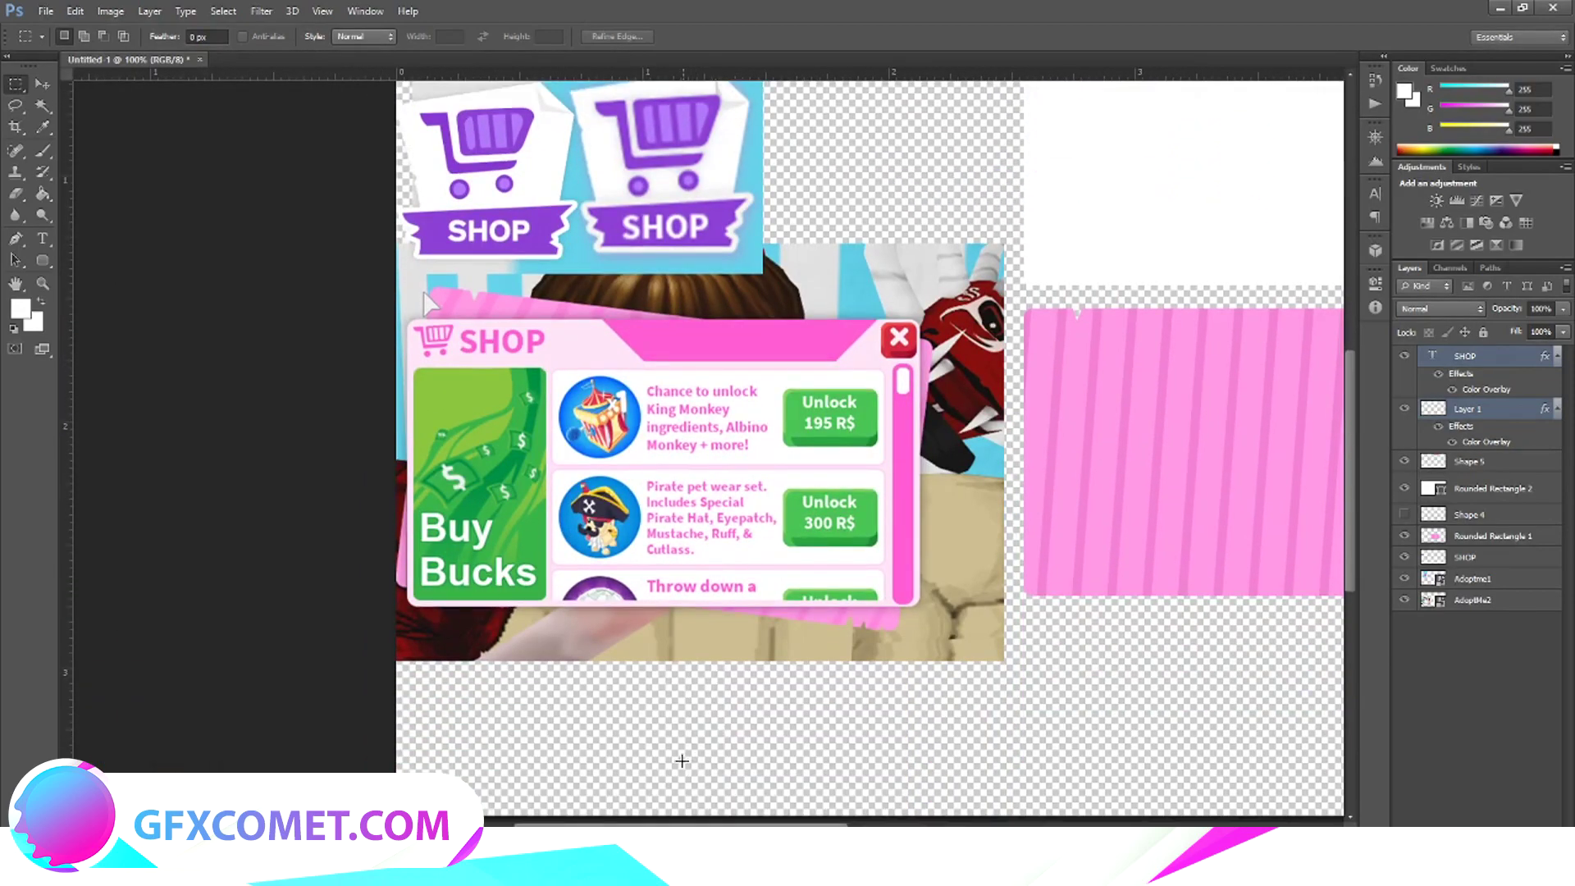
{"action": "left_click", "coordinate": [43, 260]}
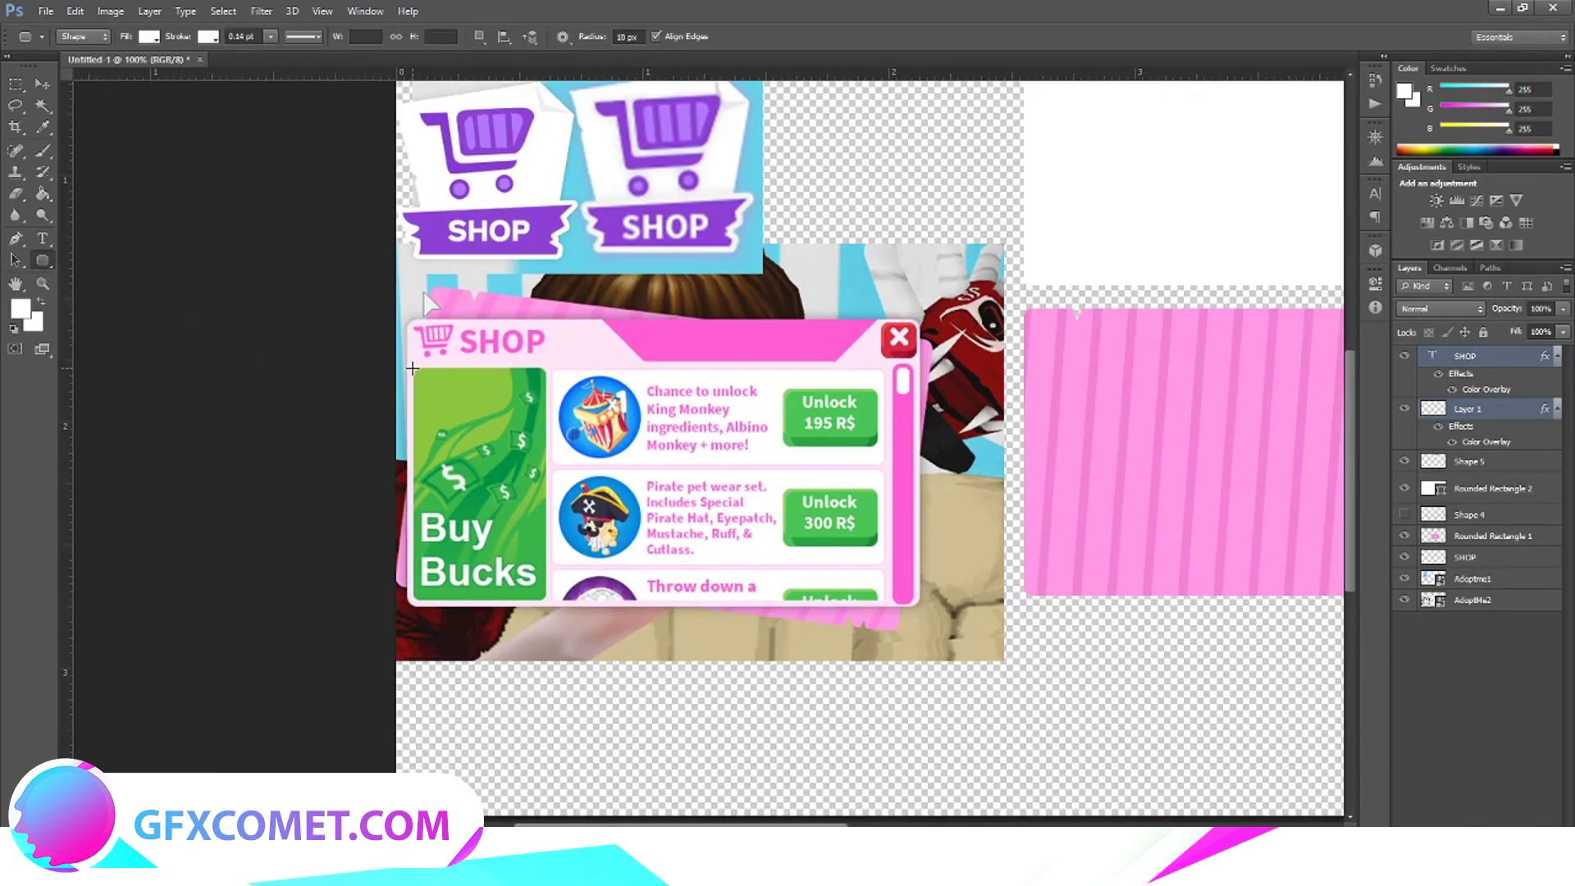
{"action": "left_click_drag", "start_coordinate": [413, 368], "coordinate": [546, 601]}
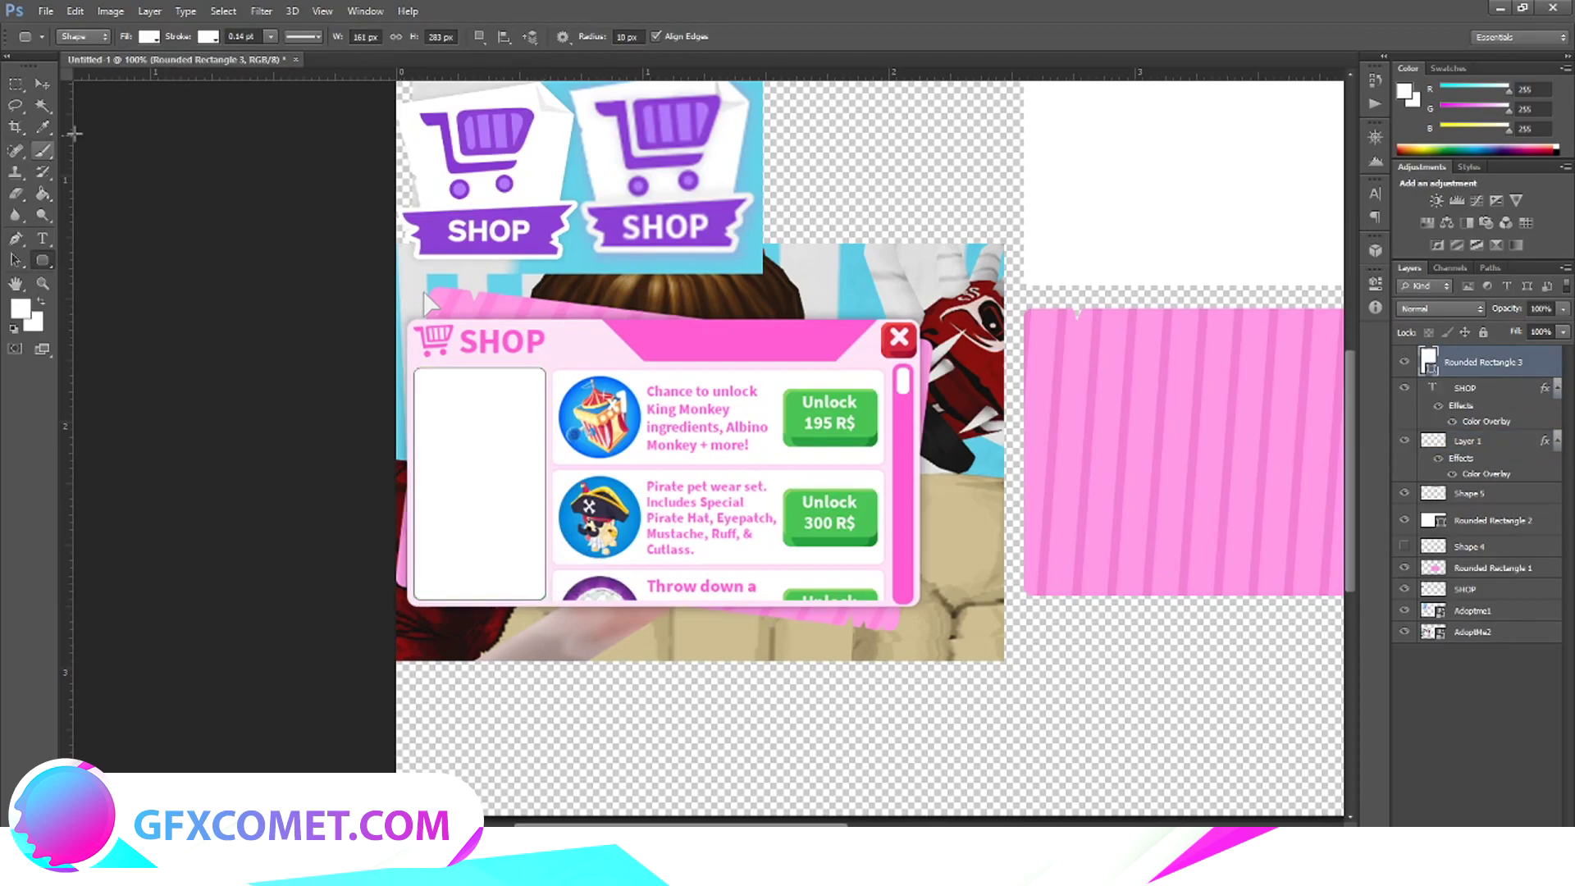
{"action": "left_click", "coordinate": [43, 84]}
{"action": "left_click_drag", "start_coordinate": [481, 489], "coordinate": [1083, 678]}
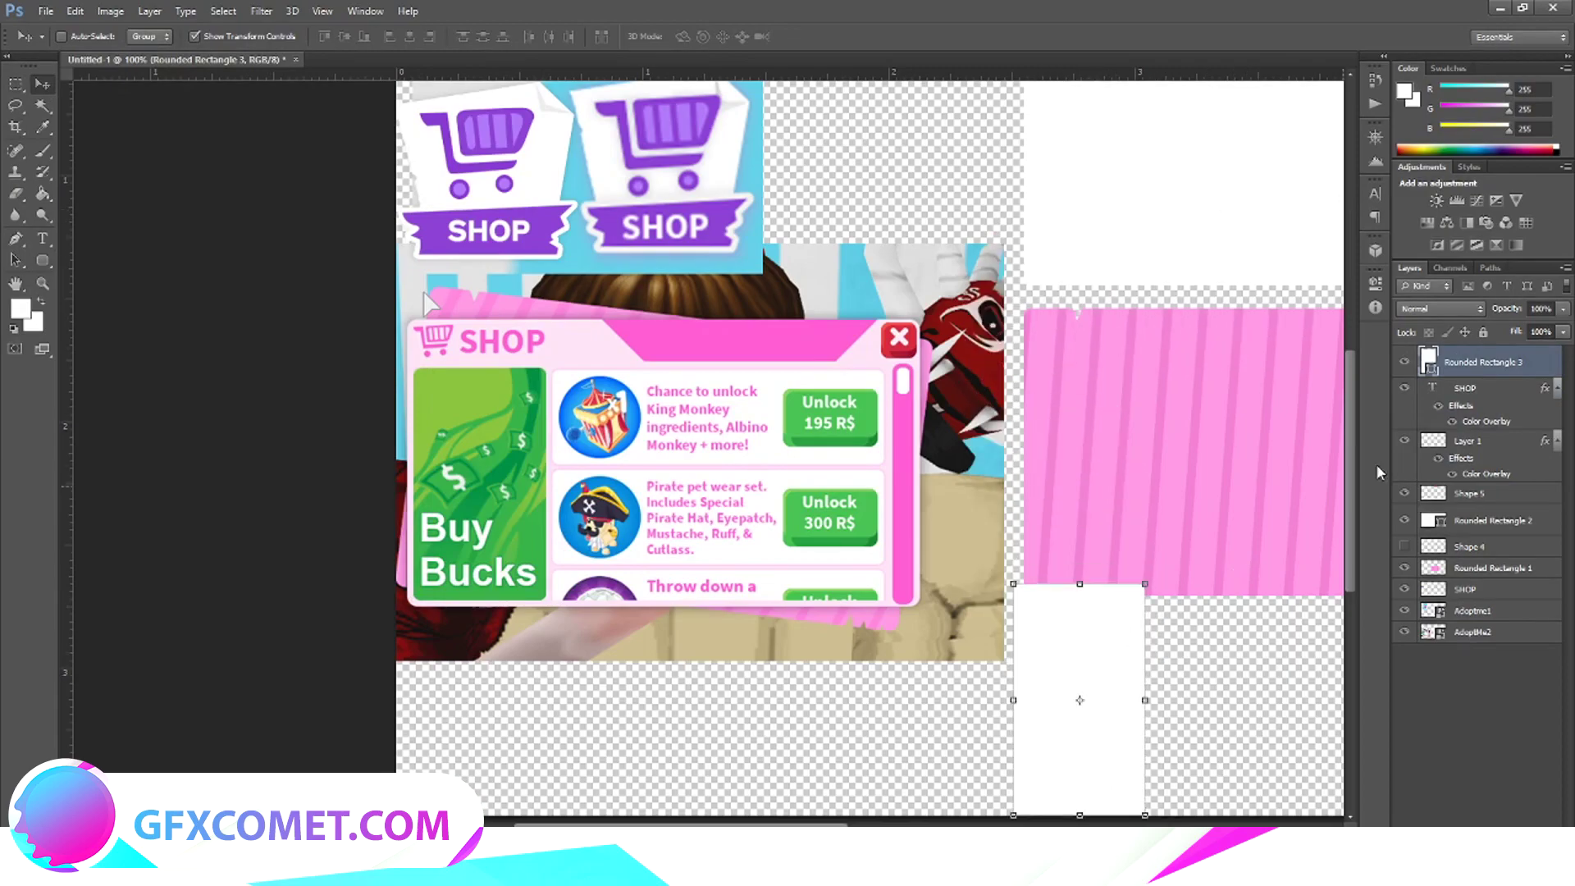
Apply a Color Overlay to the new rounded rectangle in the Buy Bucks panel's light green, #8cc63f.
{"action": "right_click", "coordinate": [1501, 363]}
{"action": "left_click", "coordinate": [1316, 244]}
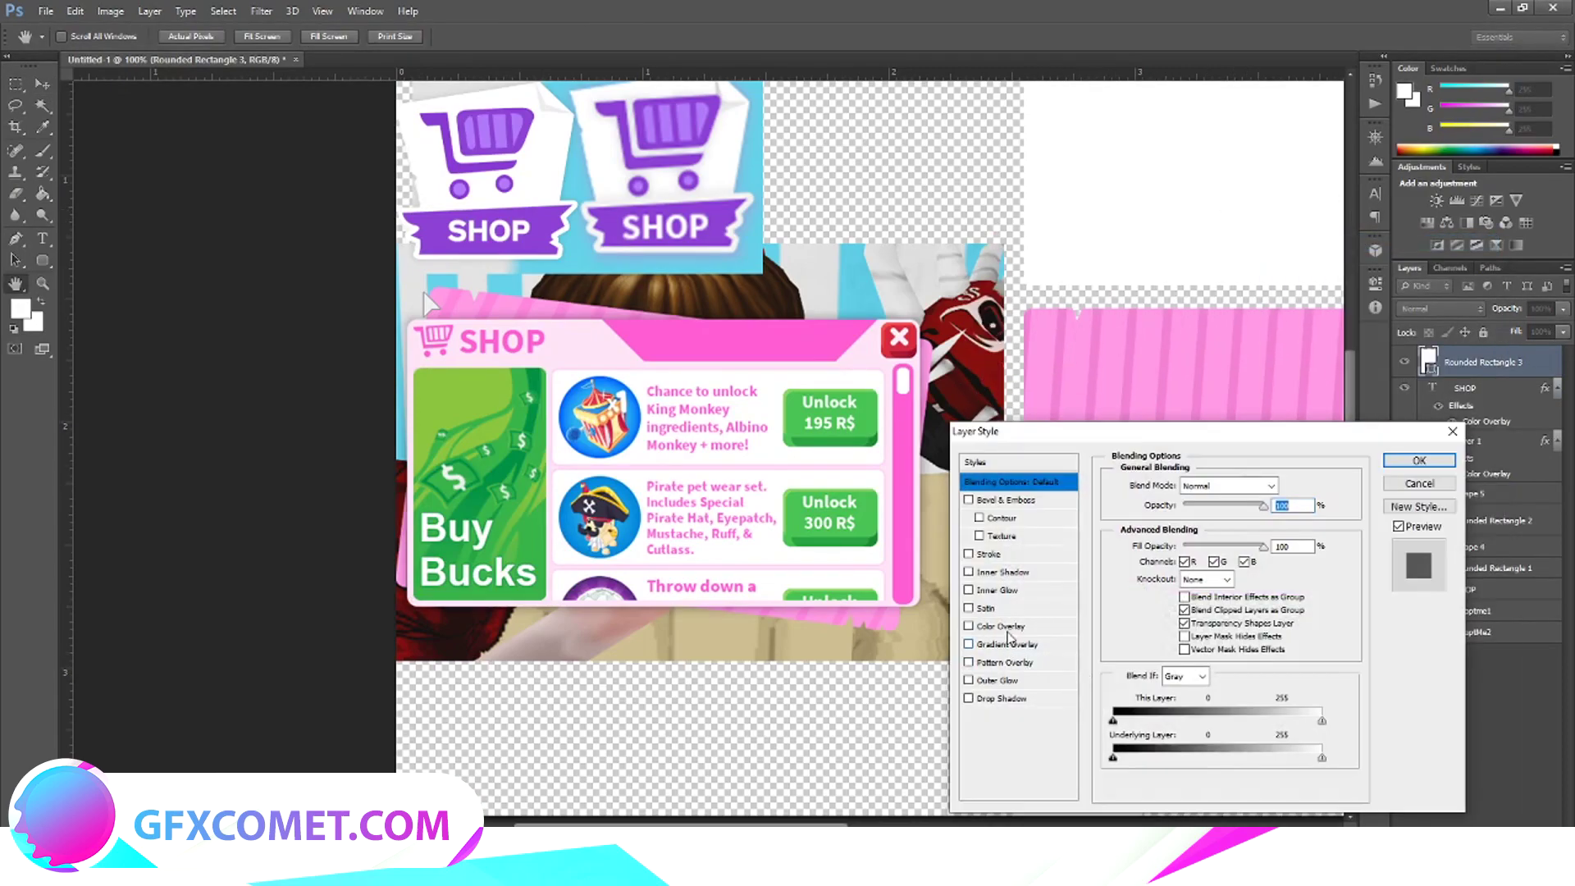
{"action": "left_click", "coordinate": [1000, 626]}
{"action": "left_click", "coordinate": [1286, 485]}
{"action": "left_click", "coordinate": [470, 396]}
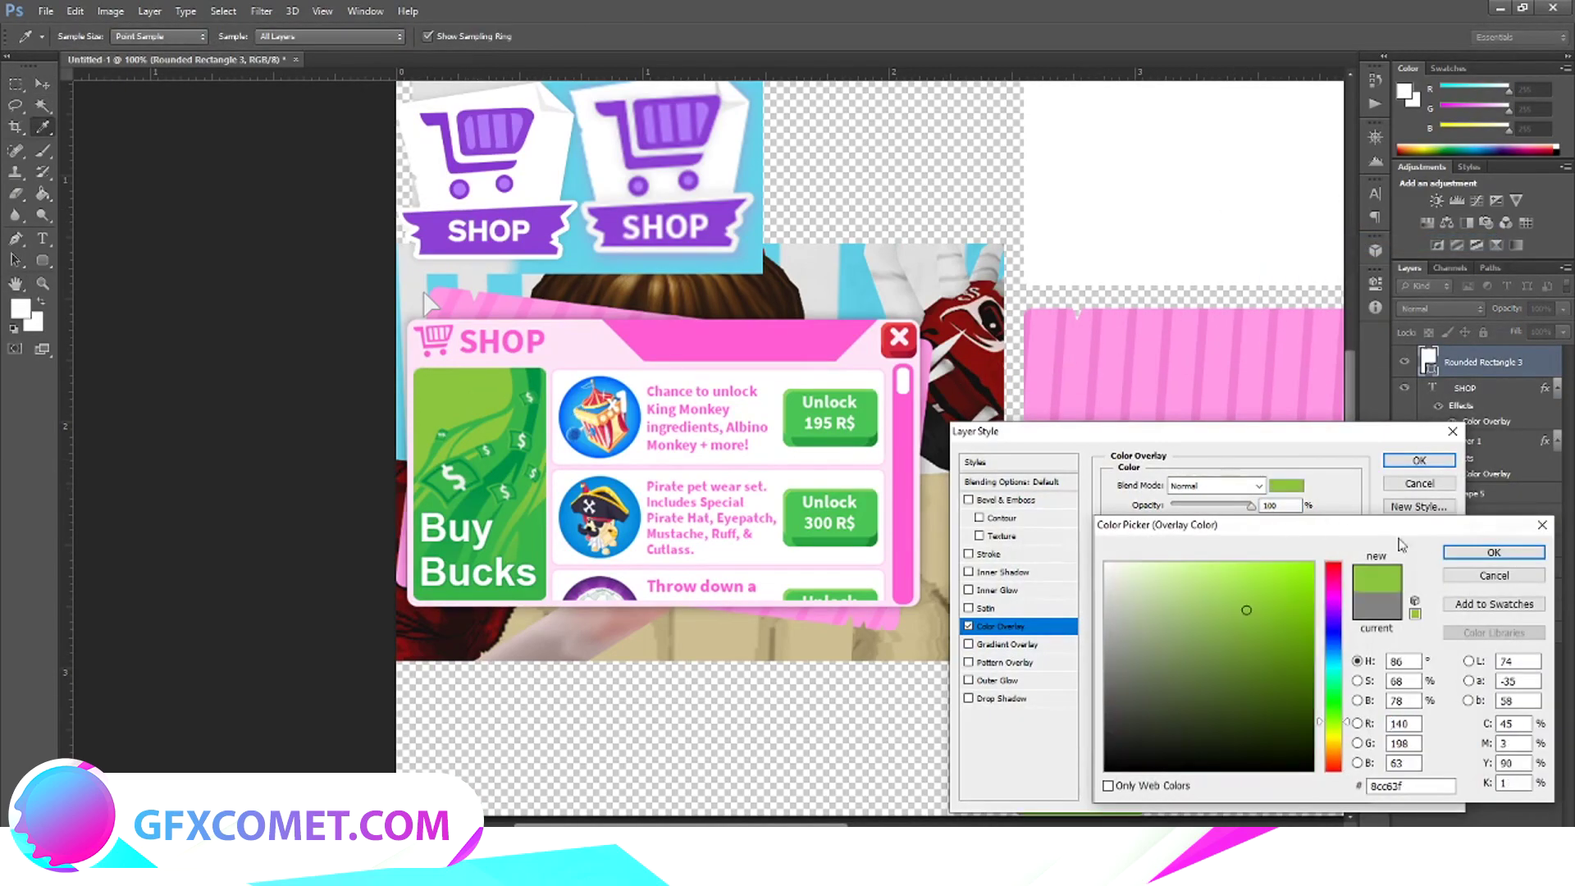
{"action": "left_click", "coordinate": [1494, 552]}
{"action": "left_click", "coordinate": [1419, 460]}
Move the green rectangle into the white window below the SHOP heading and scale it to about 95%.
{"action": "left_click_drag", "start_coordinate": [1122, 659], "coordinate": [1146, 325]}
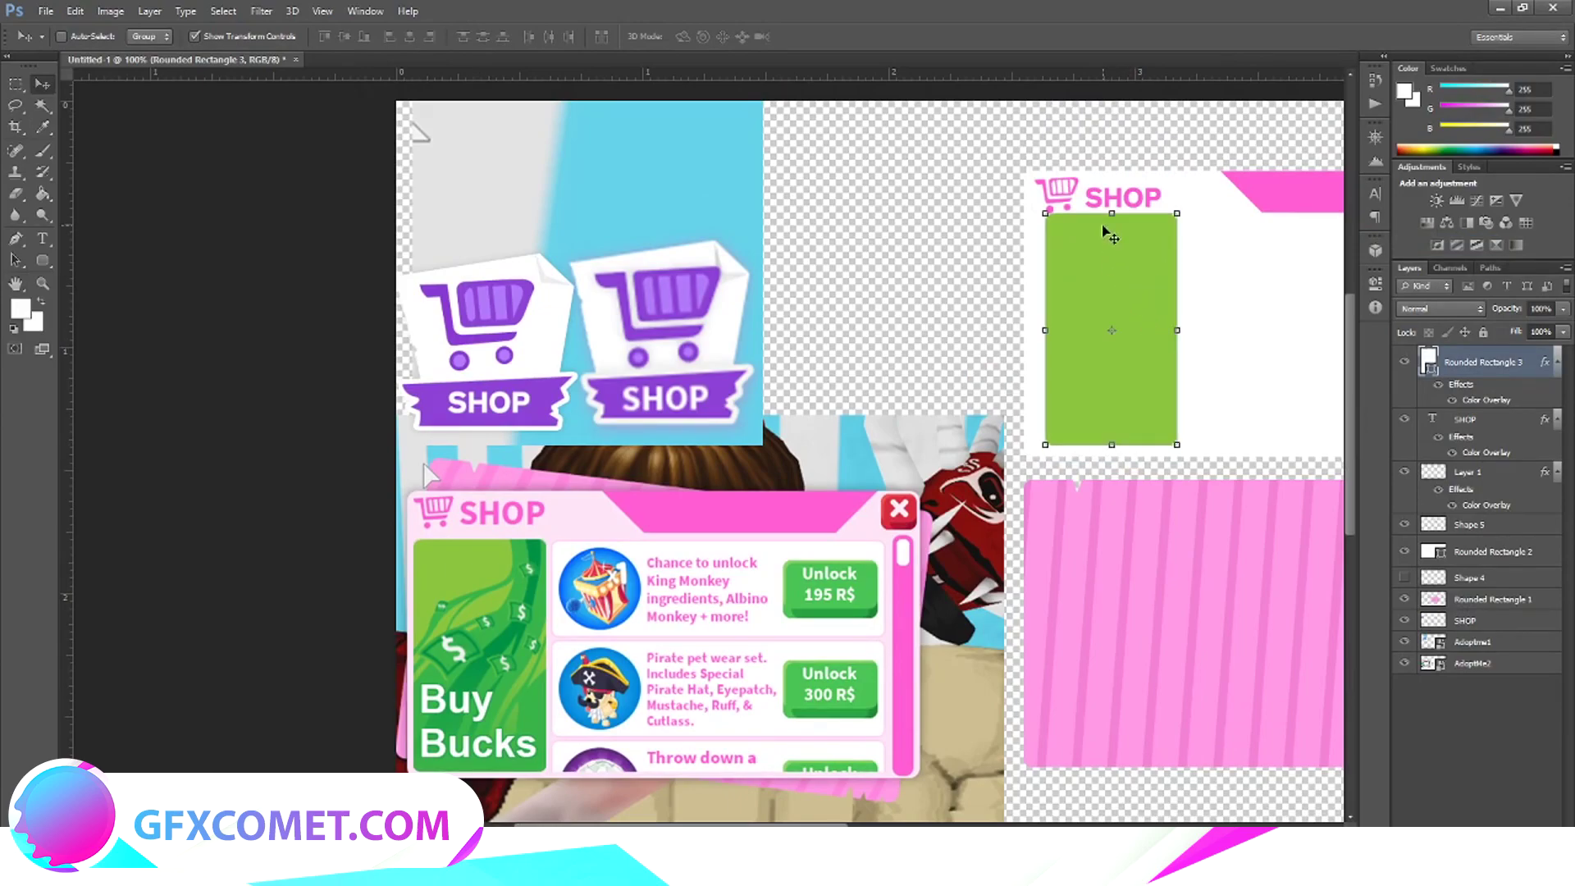
{"action": "left_click_drag", "start_coordinate": [1047, 214], "coordinate": [1099, 242]}
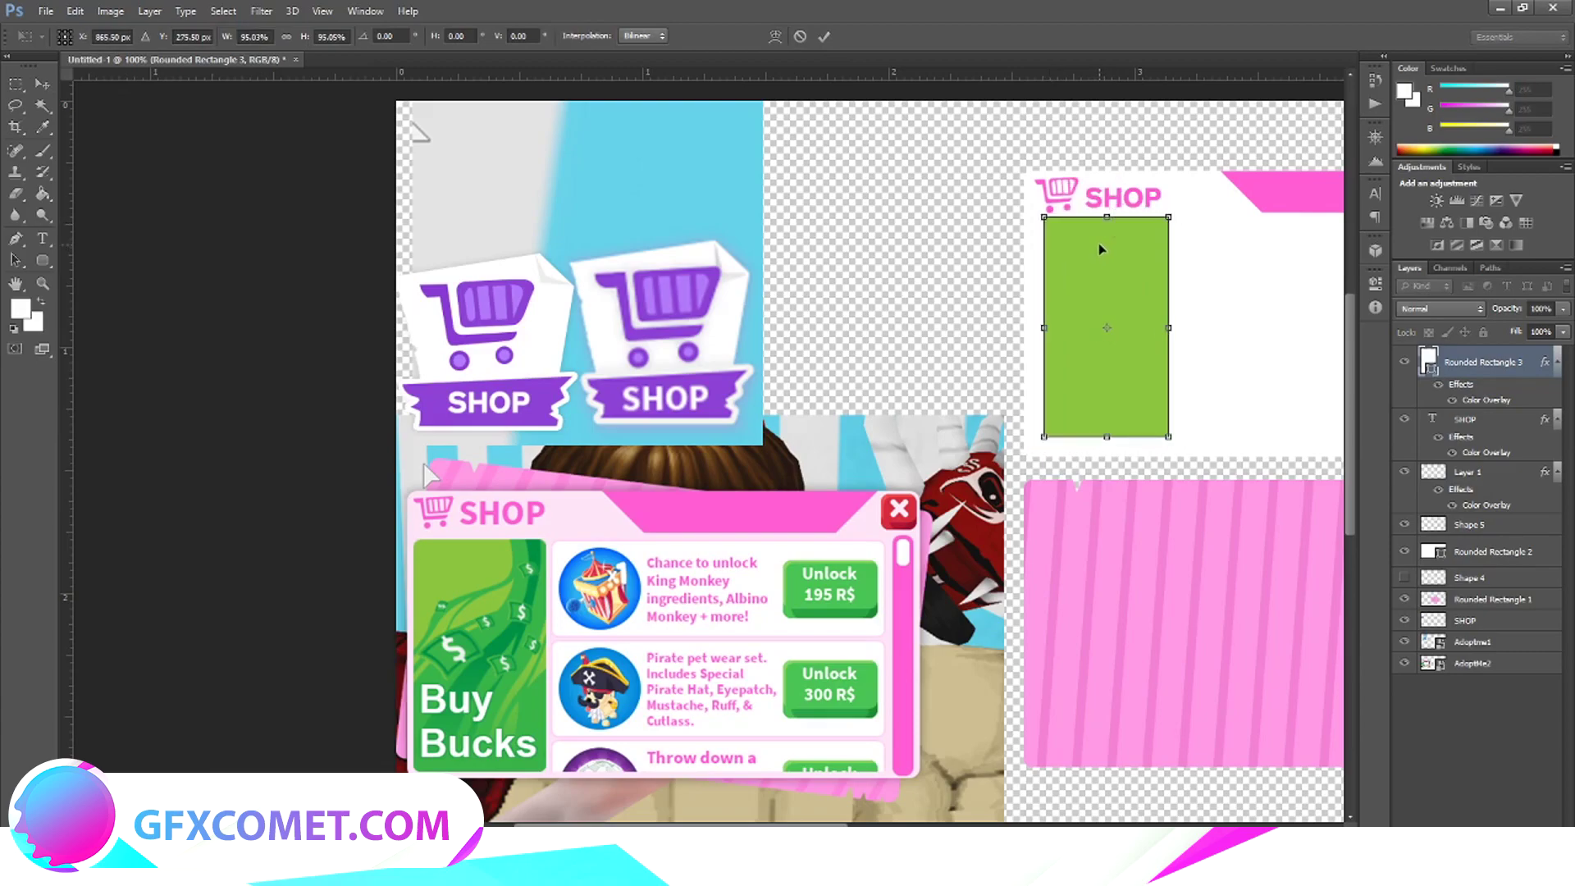
{"action": "left_click", "coordinate": [43, 83]}
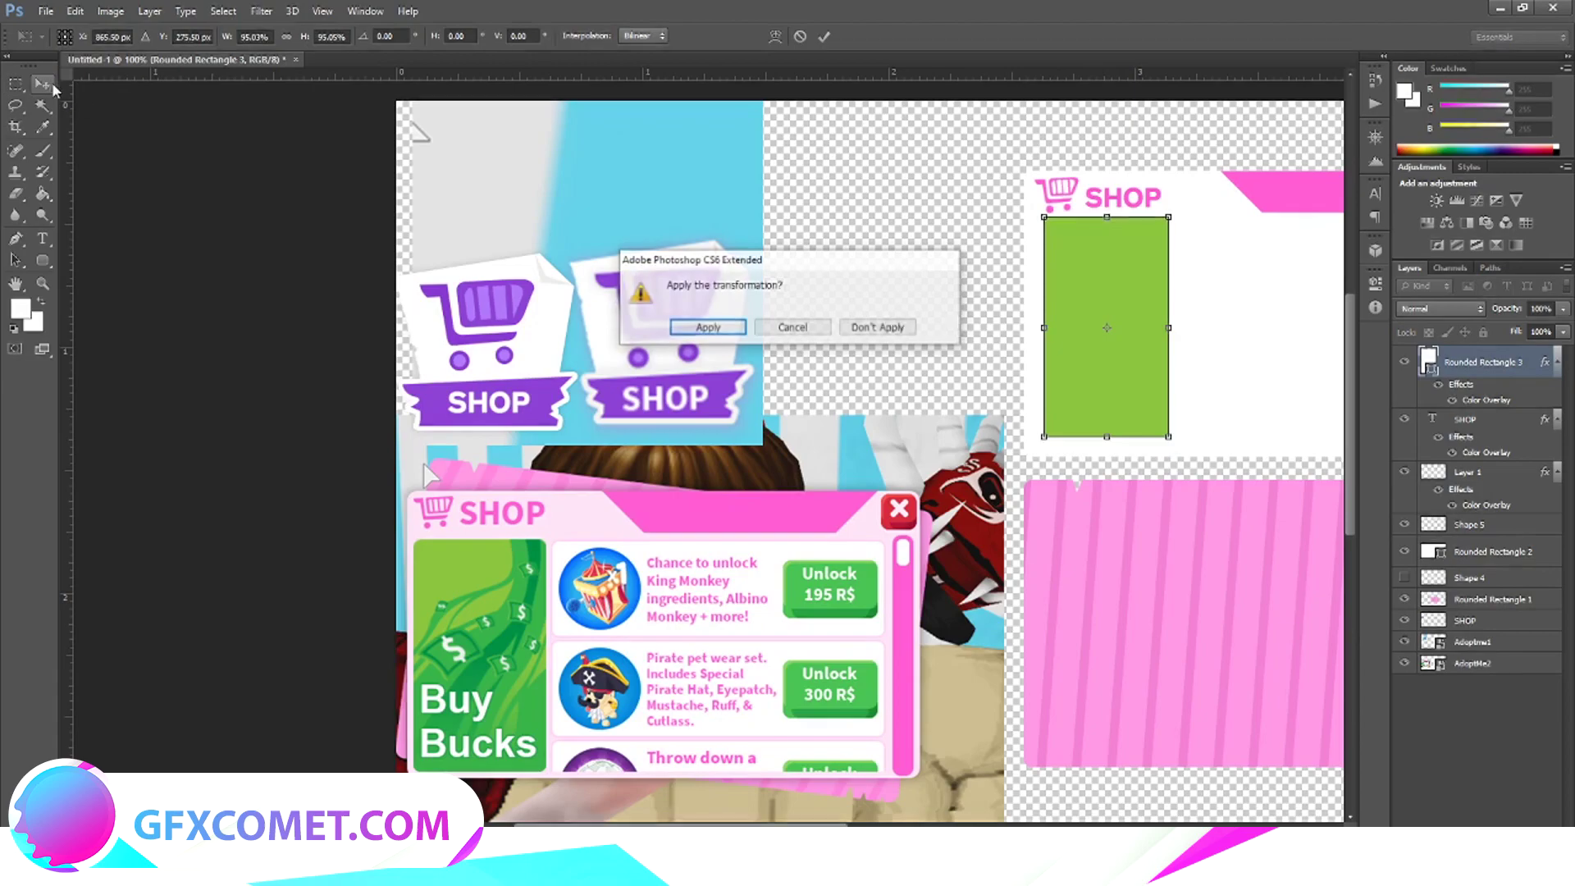
{"action": "left_click", "coordinate": [703, 328]}
{"action": "left_click", "coordinate": [15, 83]}
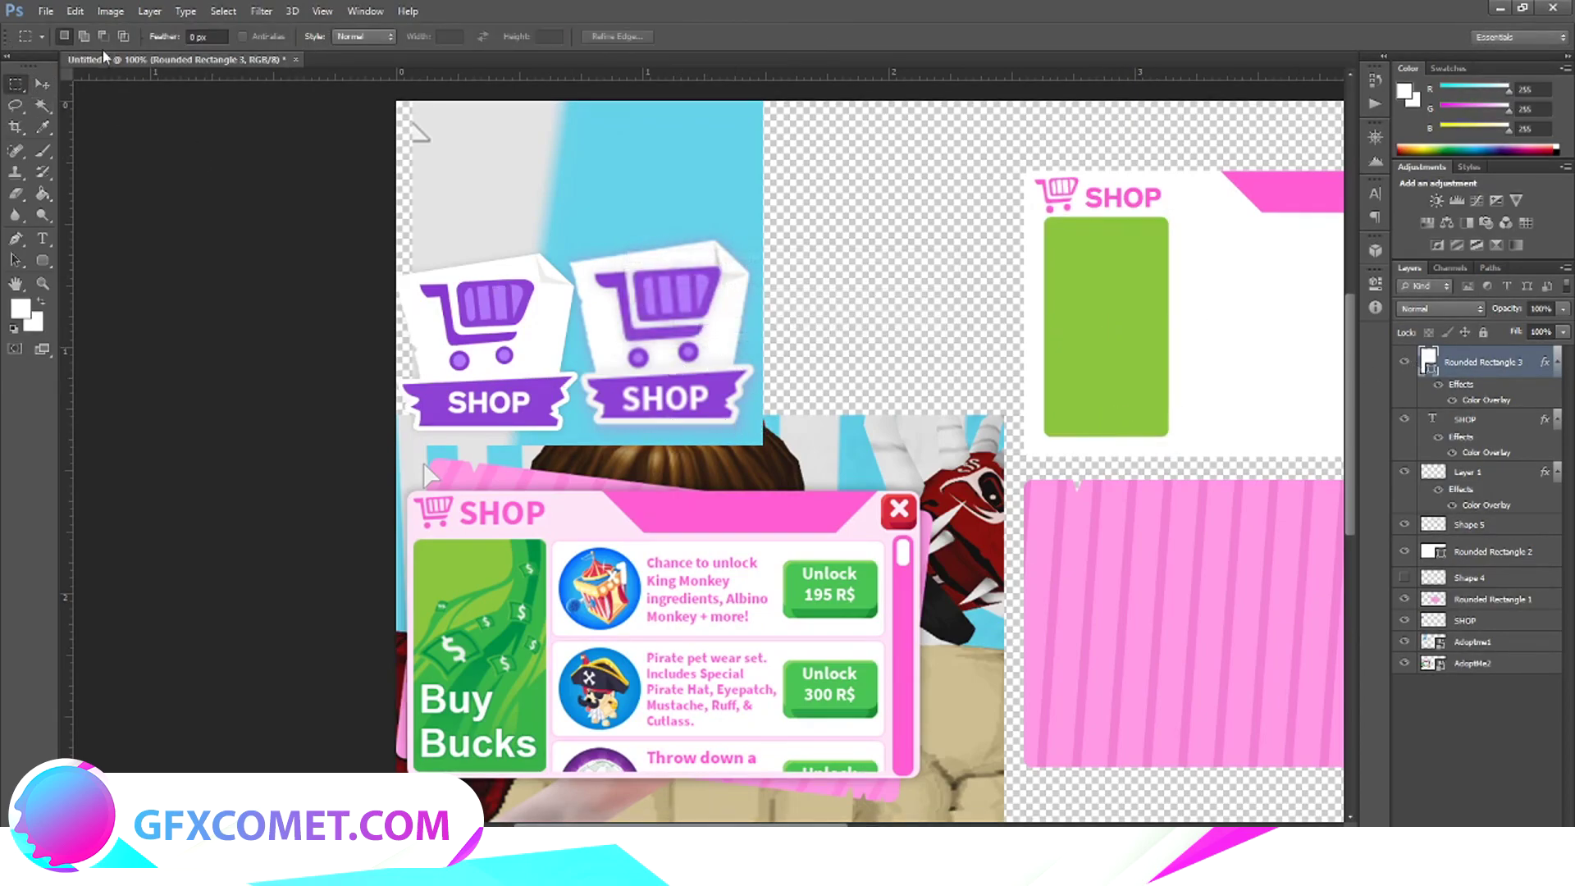
{"action": "left_click", "coordinate": [44, 83]}
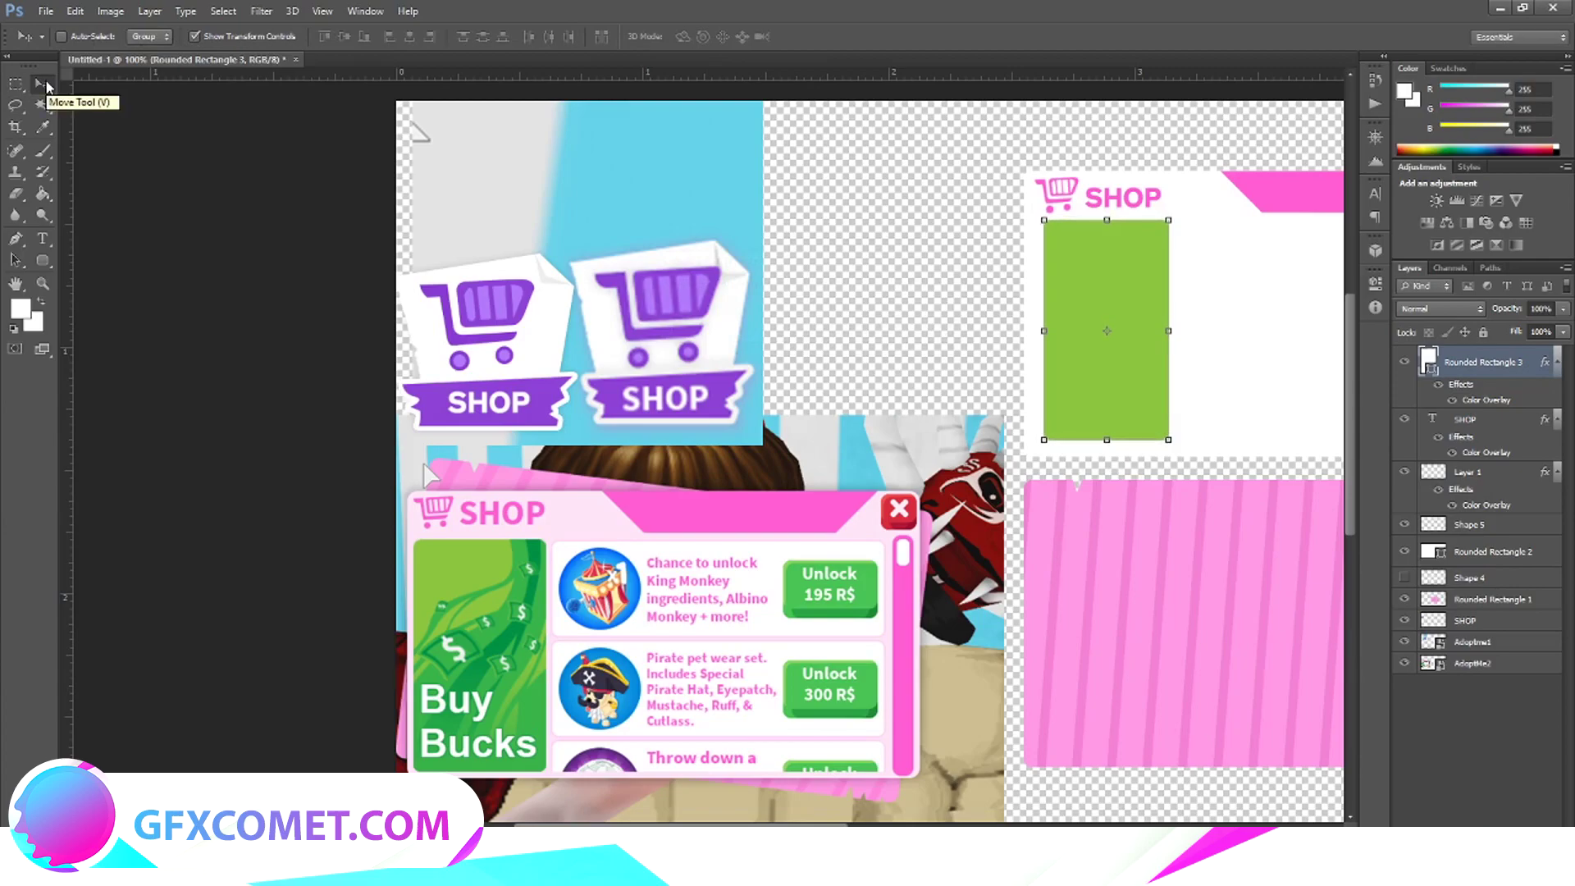
{"action": "left_click", "coordinate": [15, 86]}
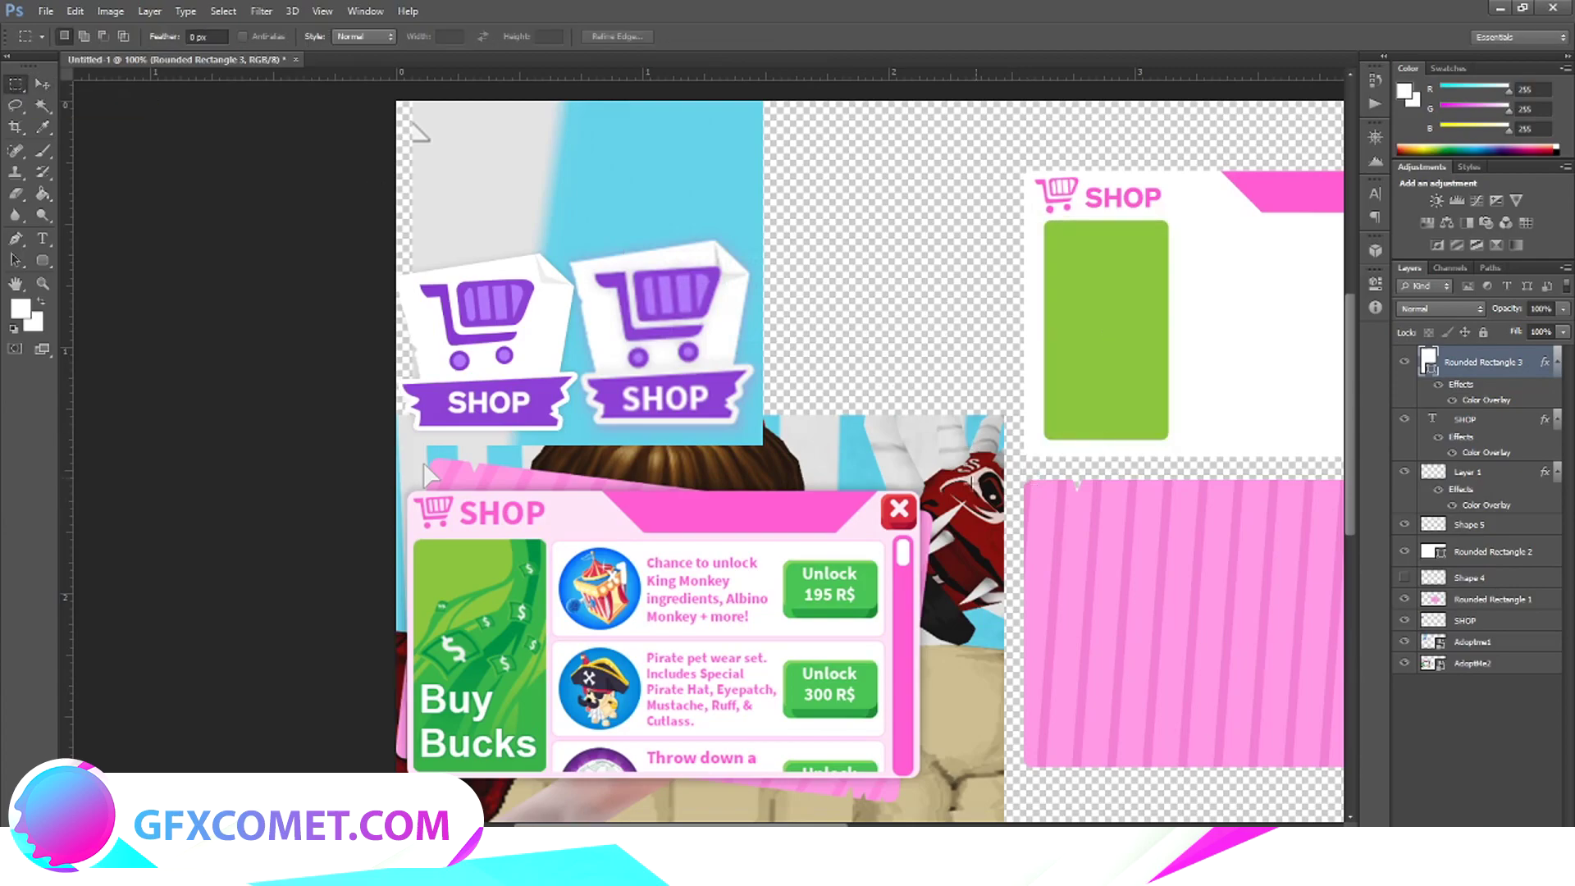
Add a small Drop Shadow with distance 0, spread 0 and reduced opacity to the green rounded rectangle.
{"action": "left_click_drag", "start_coordinate": [681, 826], "coordinate": [731, 825]}
{"action": "left_click", "coordinate": [1468, 475]}
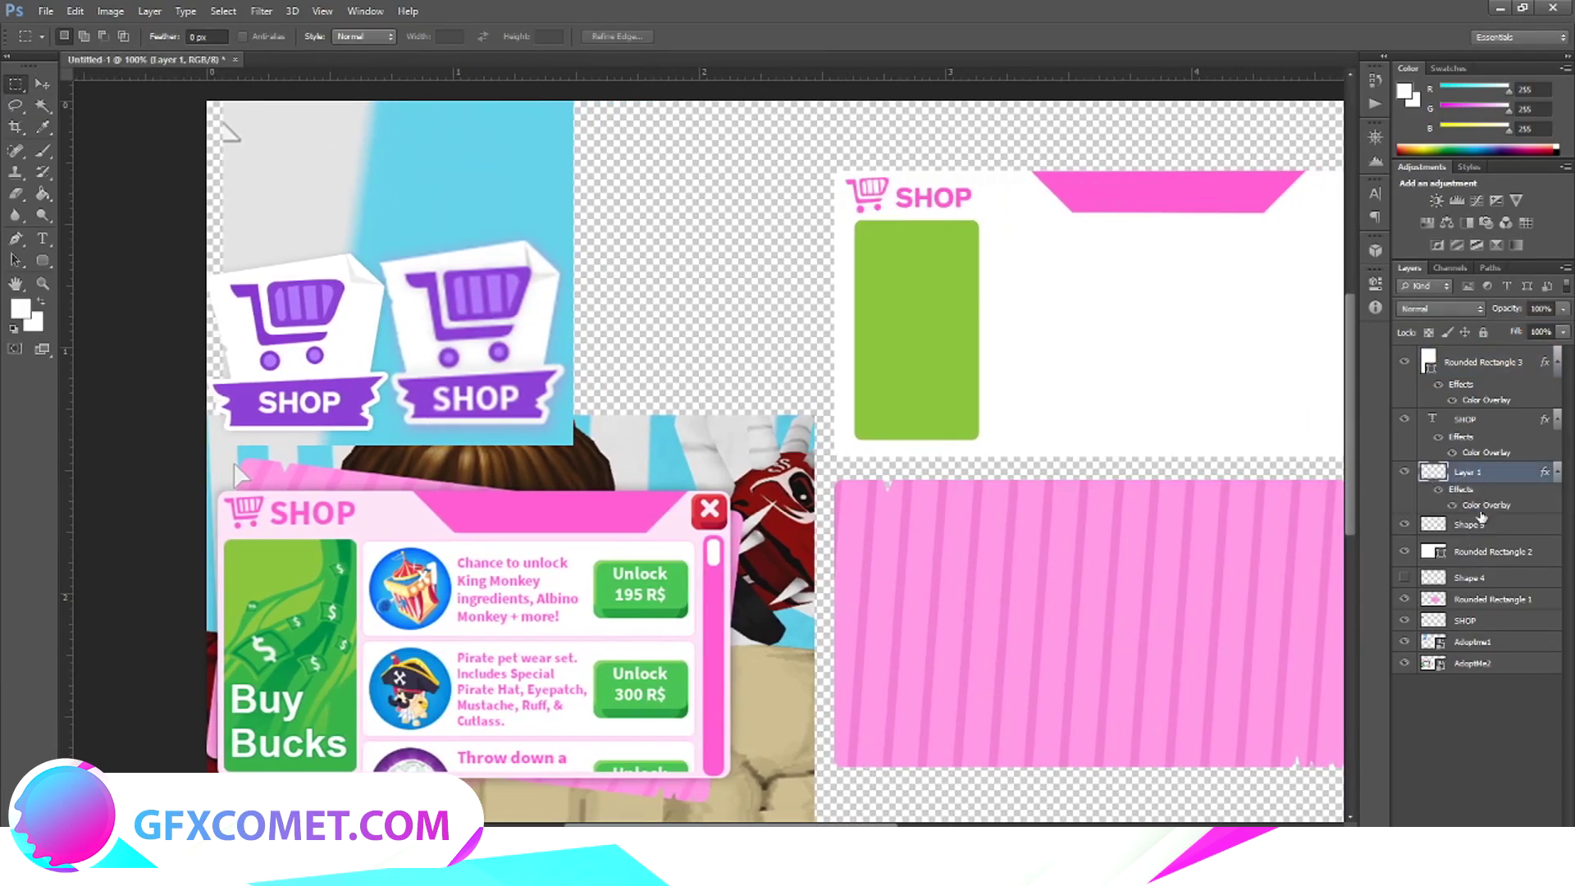
{"action": "right_click", "coordinate": [1491, 473]}
{"action": "left_click", "coordinate": [1518, 427]}
{"action": "left_click", "coordinate": [1481, 362]}
{"action": "right_click", "coordinate": [1484, 362]}
{"action": "left_click", "coordinate": [1381, 251]}
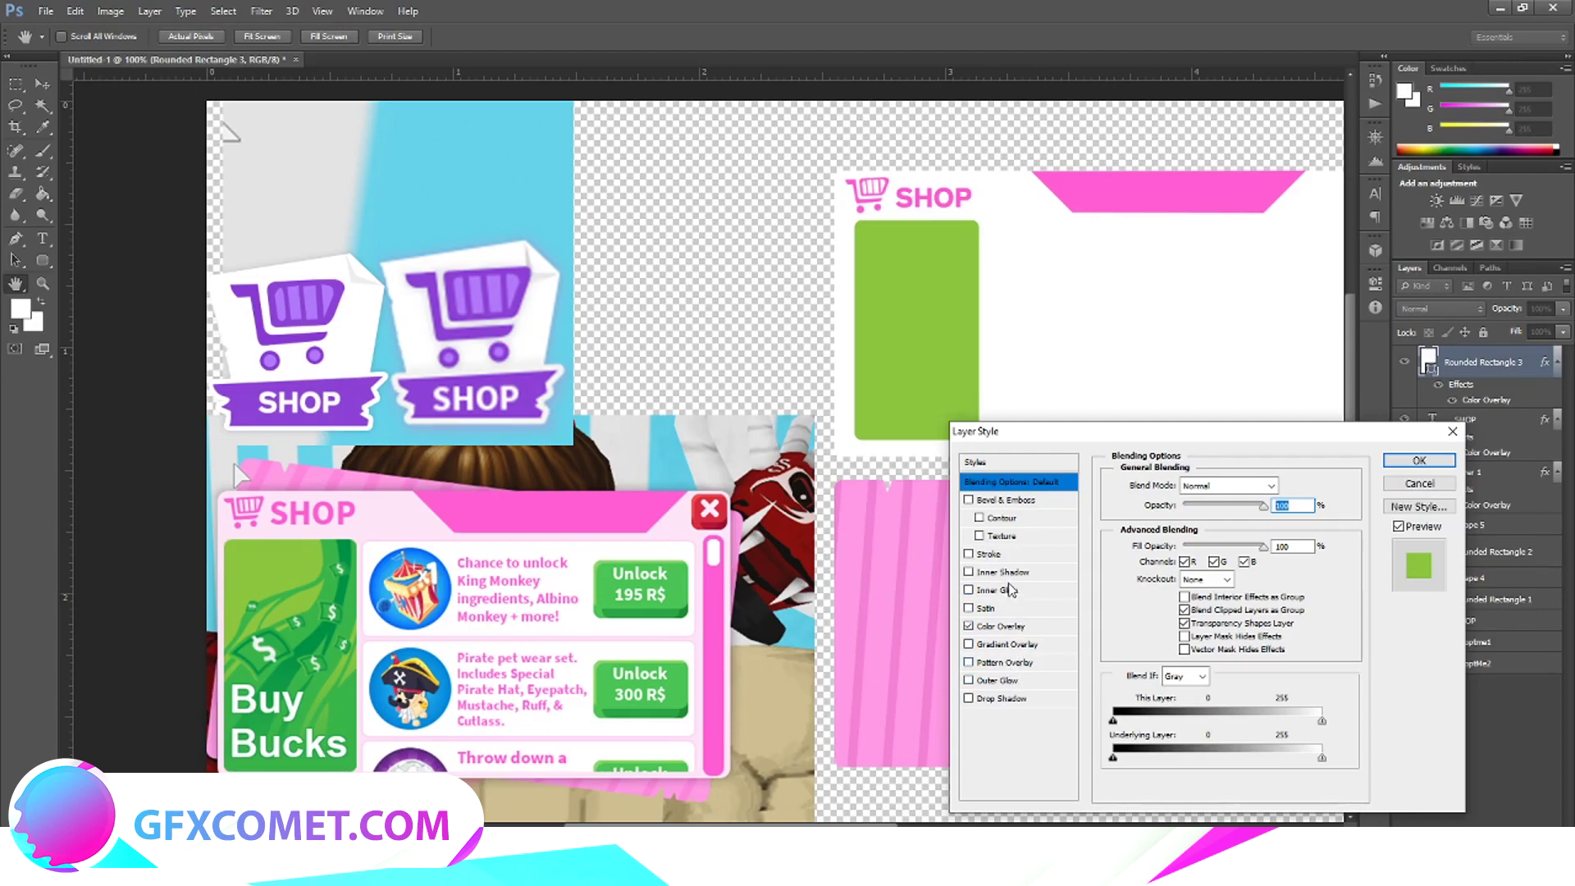
{"action": "left_click", "coordinate": [1002, 698]}
{"action": "left_click_drag", "start_coordinate": [1189, 559], "coordinate": [1176, 595]}
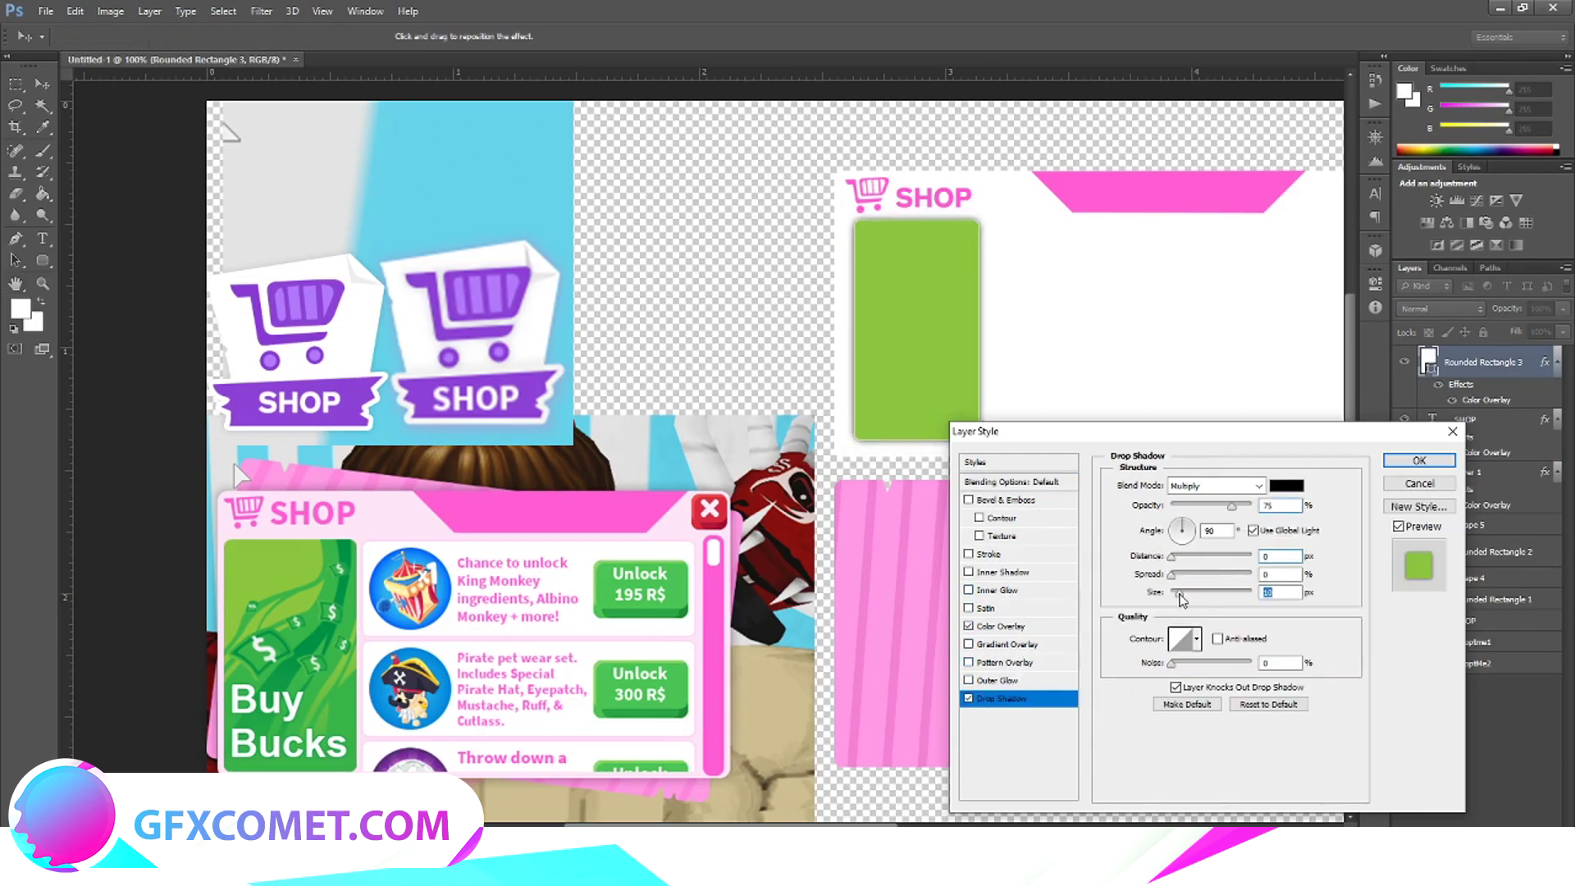
{"action": "left_click_drag", "start_coordinate": [1231, 507], "coordinate": [1187, 507]}
{"action": "left_click", "coordinate": [1403, 463]}
{"action": "left_click", "coordinate": [43, 83]}
{"action": "left_click", "coordinate": [15, 84]}
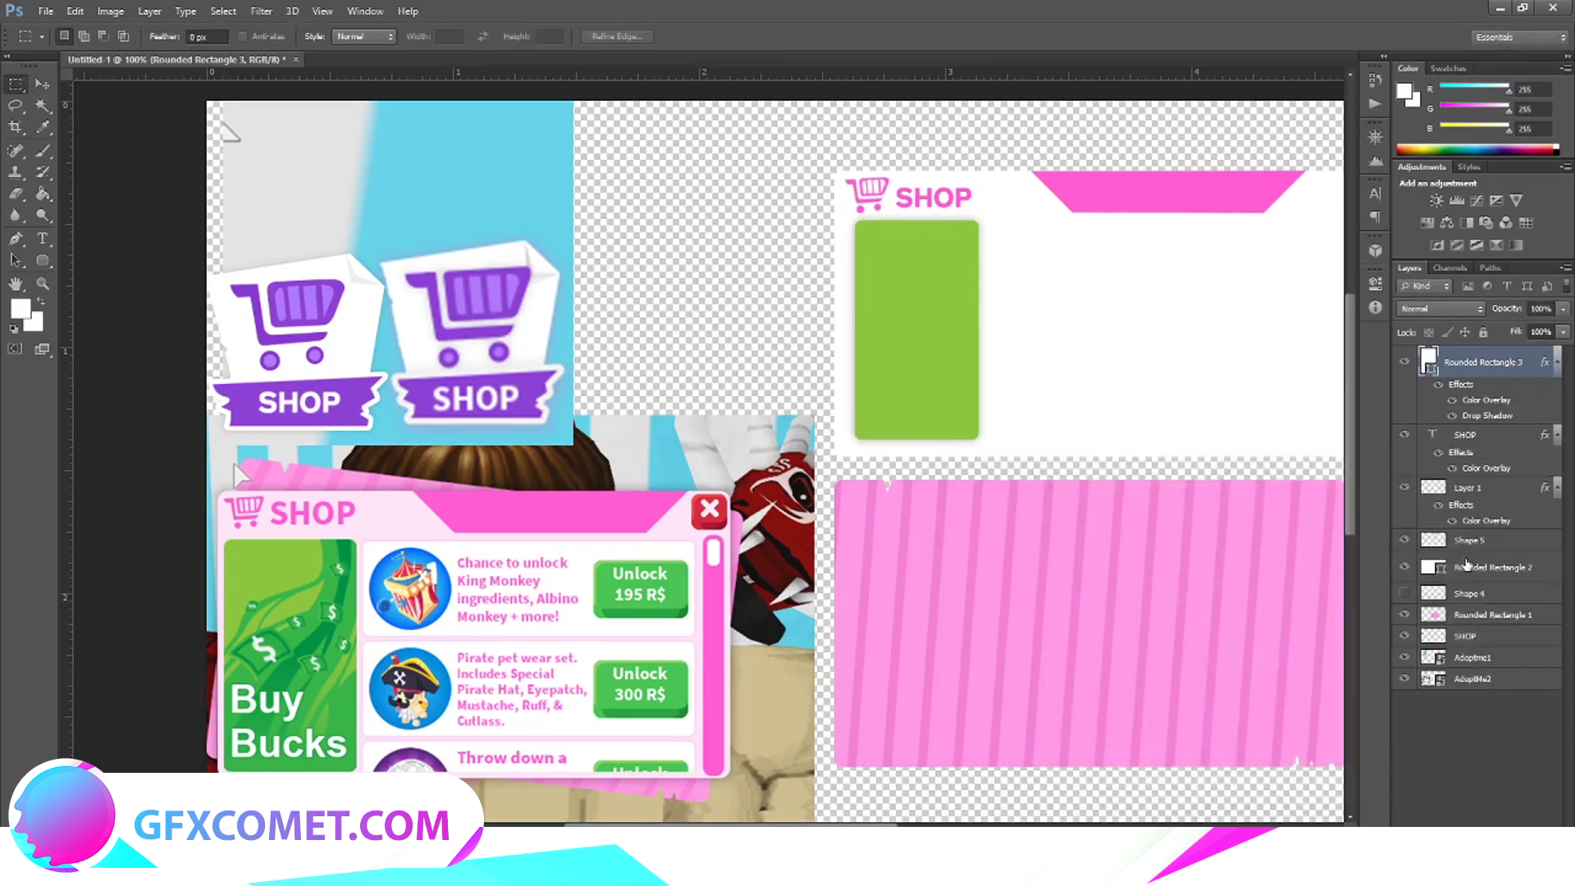
Try to rasterize the green rounded rectangle's layer style and undo it.
{"action": "left_click", "coordinate": [1473, 490]}
{"action": "left_click", "coordinate": [1483, 363]}
{"action": "right_click", "coordinate": [1488, 362]}
{"action": "left_click", "coordinate": [1362, 375]}
{"action": "key", "text": "ctrl+z"}
Set the green rounded rectangle's Drop Shadow opacity to 22% and its size to 10 px.
{"action": "right_click", "coordinate": [1473, 362]}
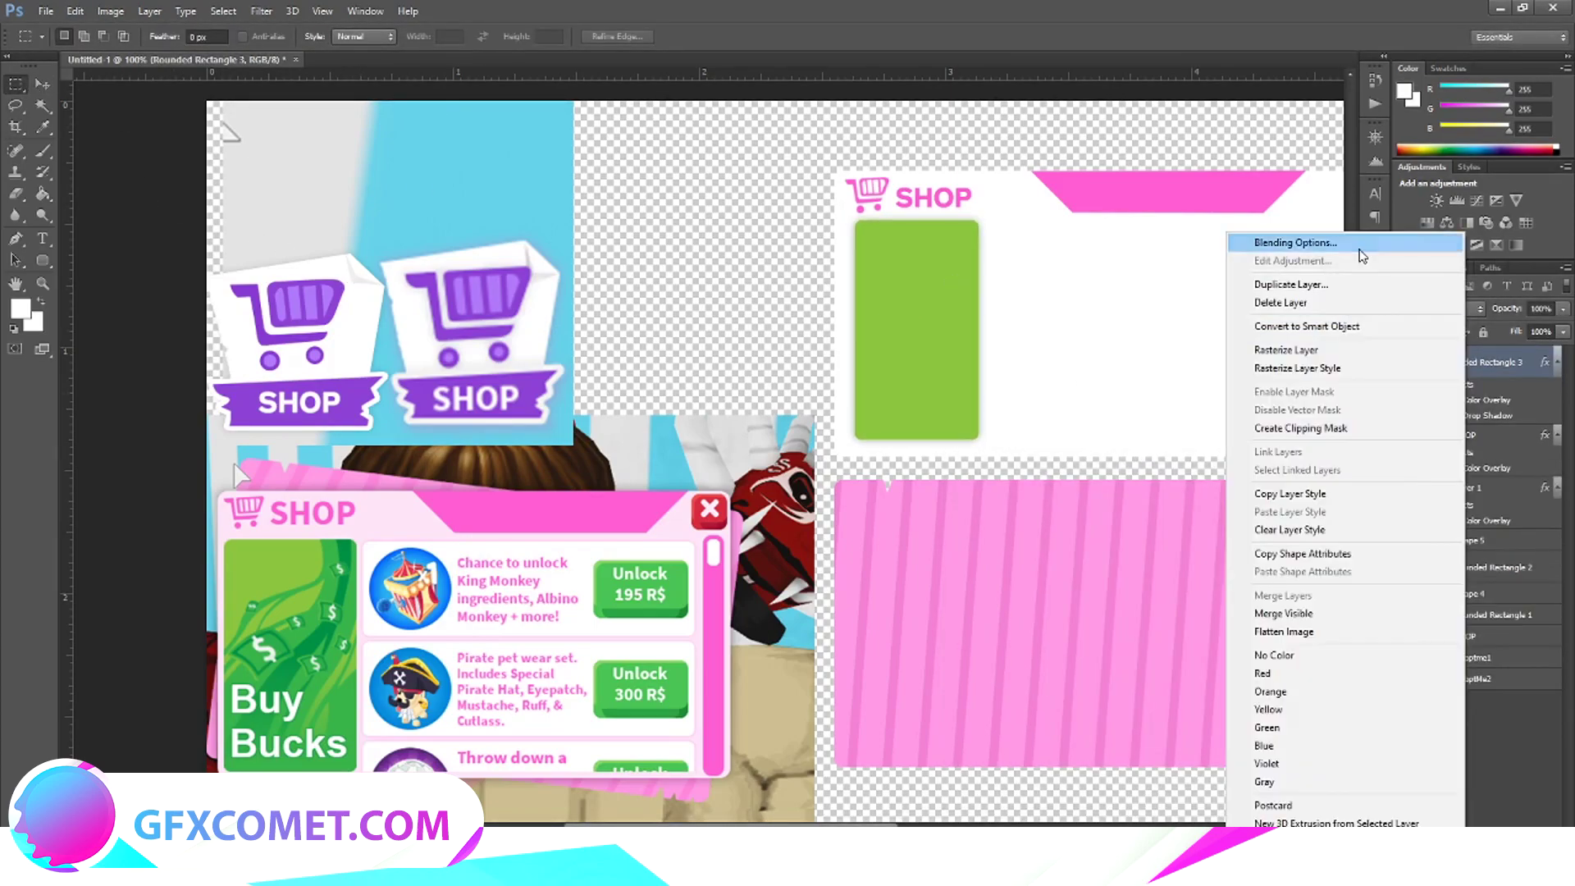
{"action": "left_click", "coordinate": [1280, 242]}
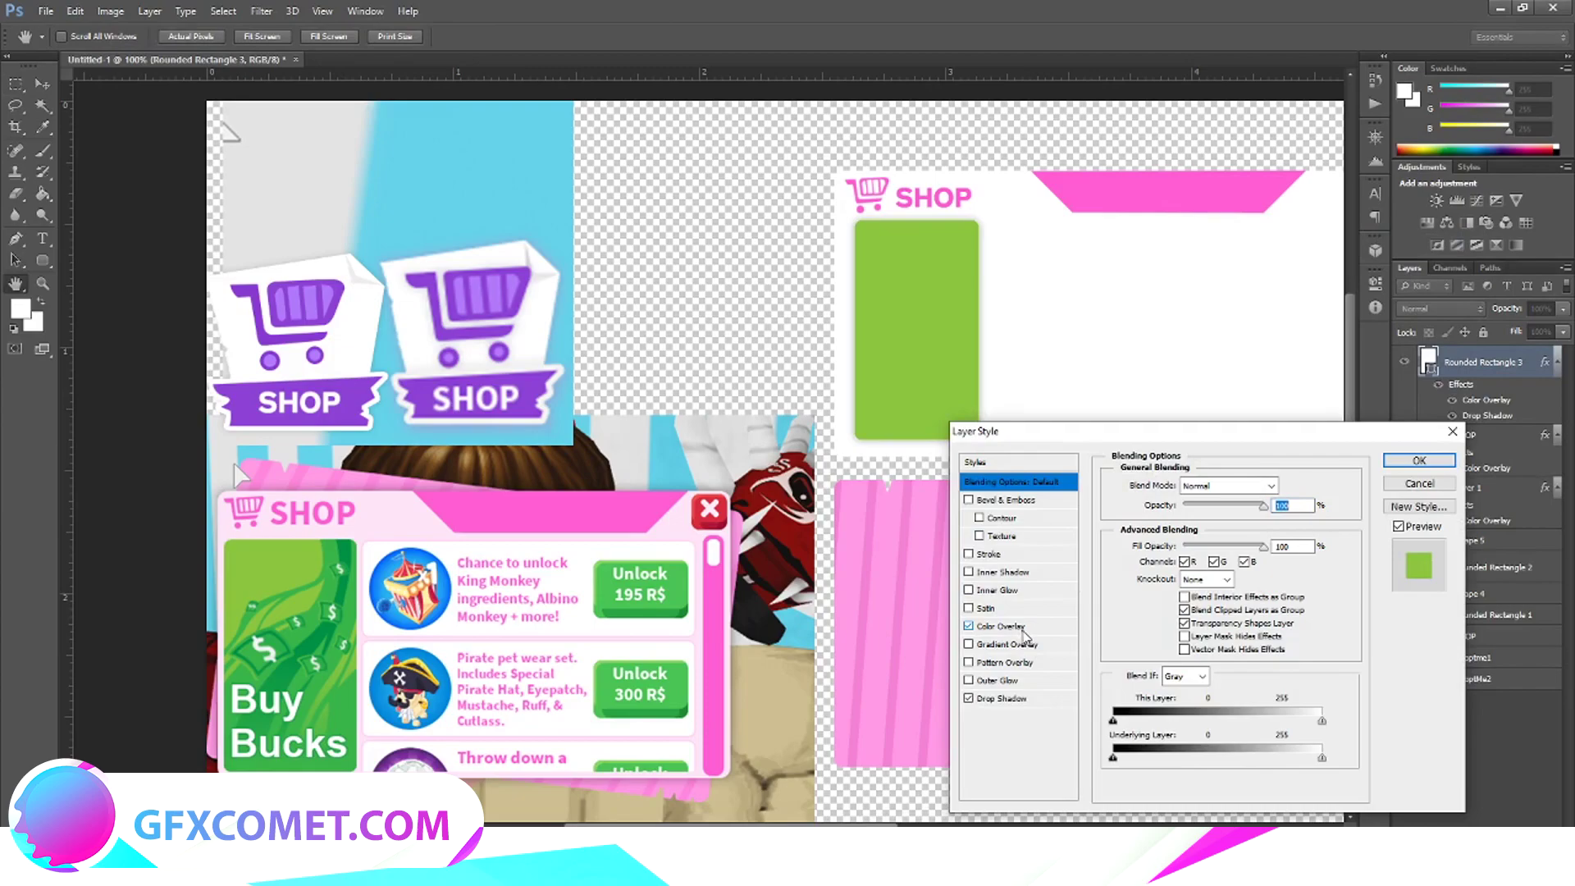
{"action": "left_click", "coordinate": [1022, 702]}
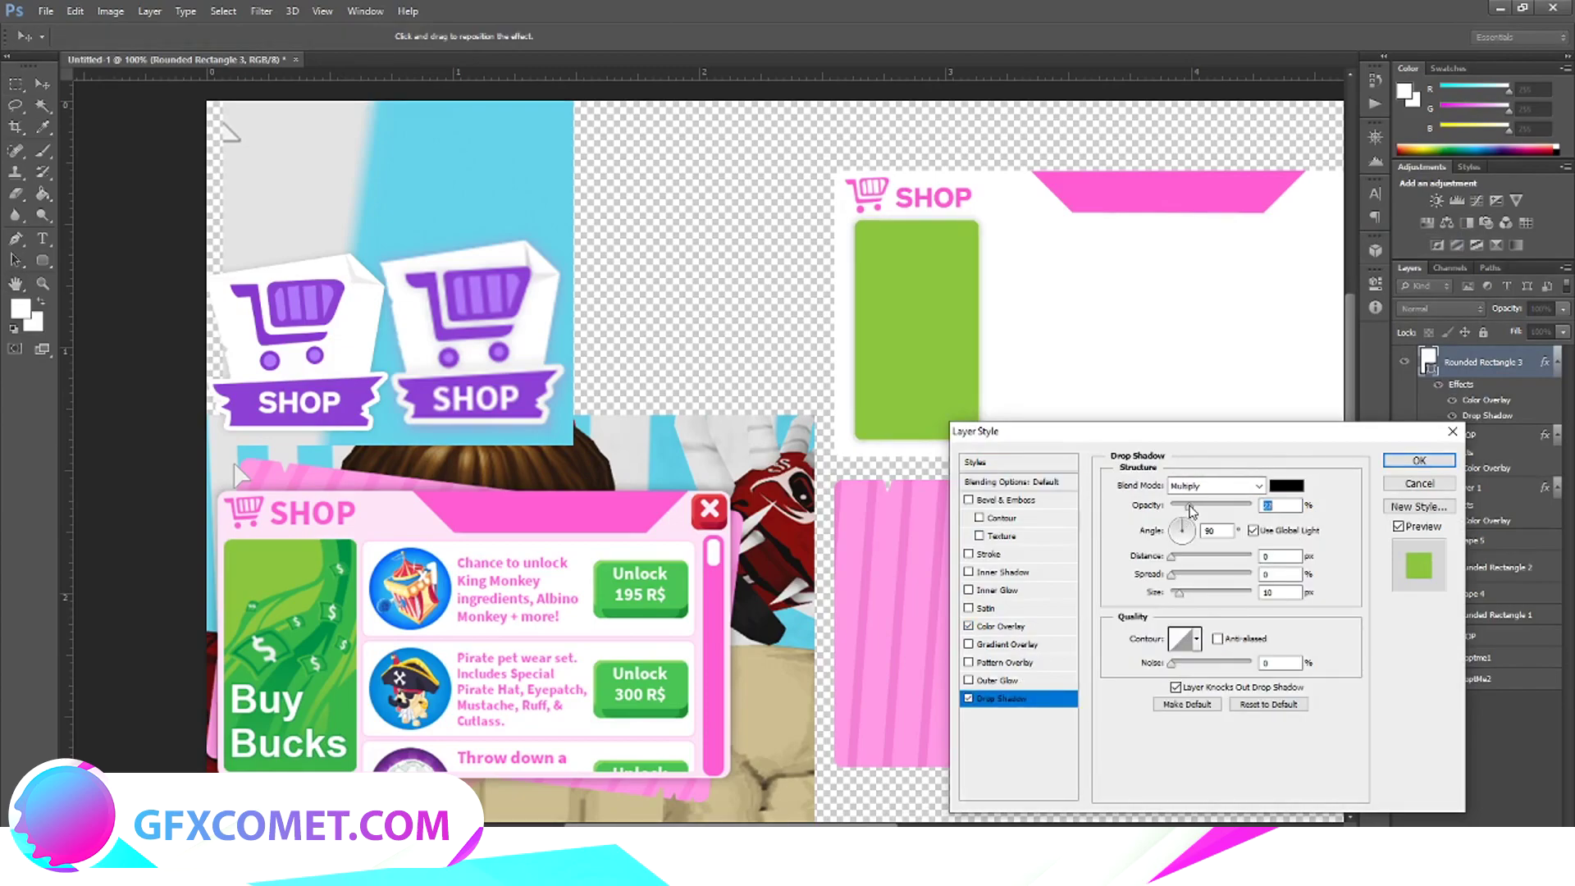
{"action": "left_click", "coordinate": [1419, 460]}
Widen the green rounded rectangle to about 114% of its width, keeping its left edge and height in place.
{"action": "key", "text": "ctrl+t"}
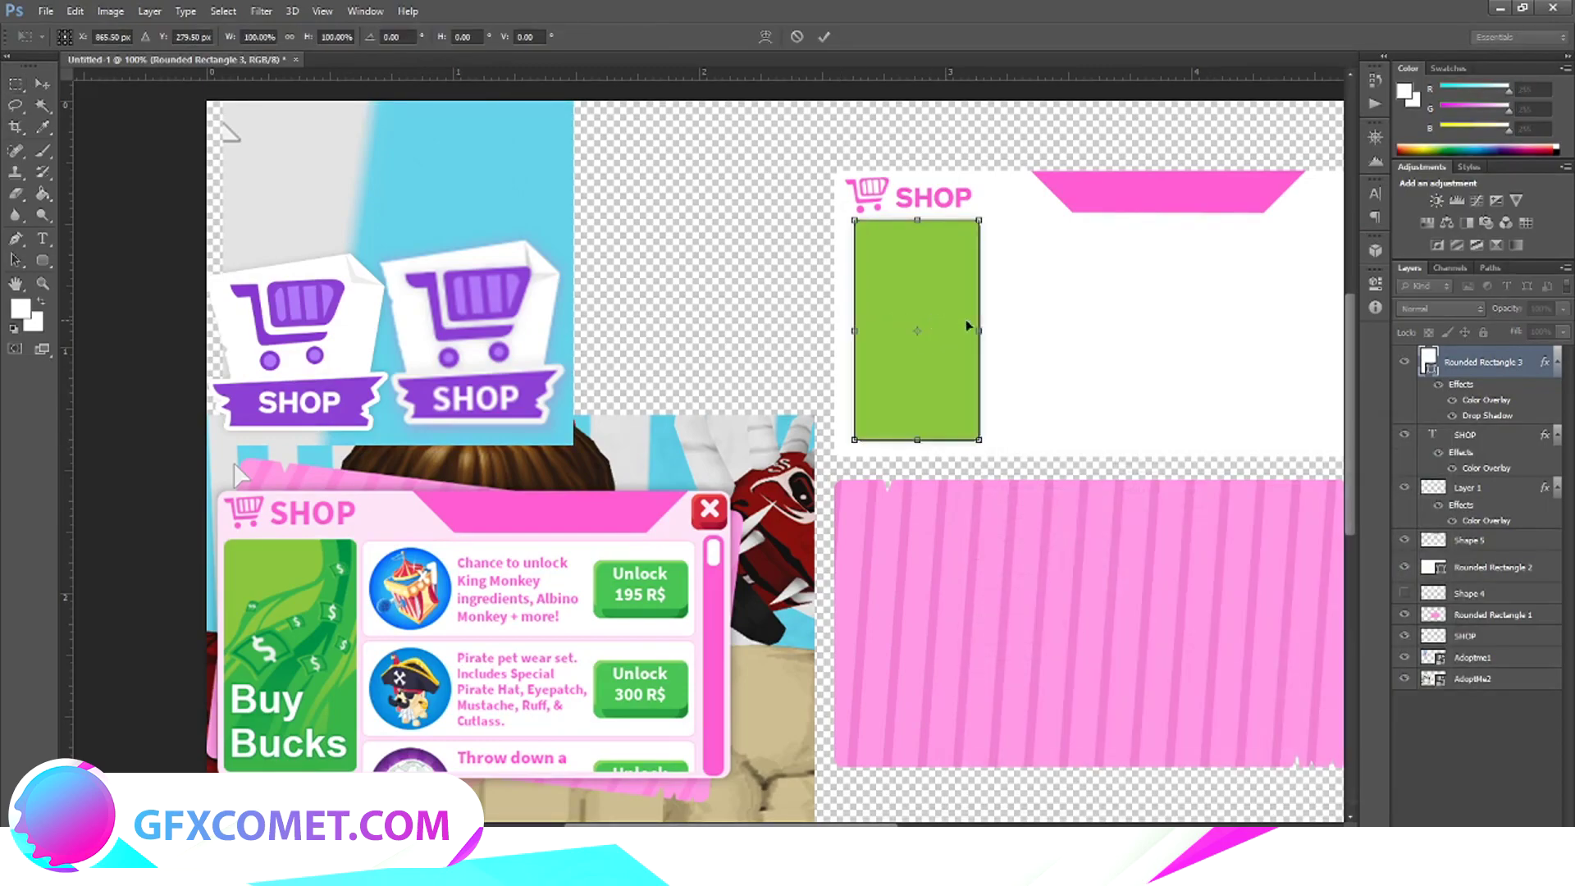
{"action": "left_click_drag", "start_coordinate": [979, 332], "coordinate": [995, 331]}
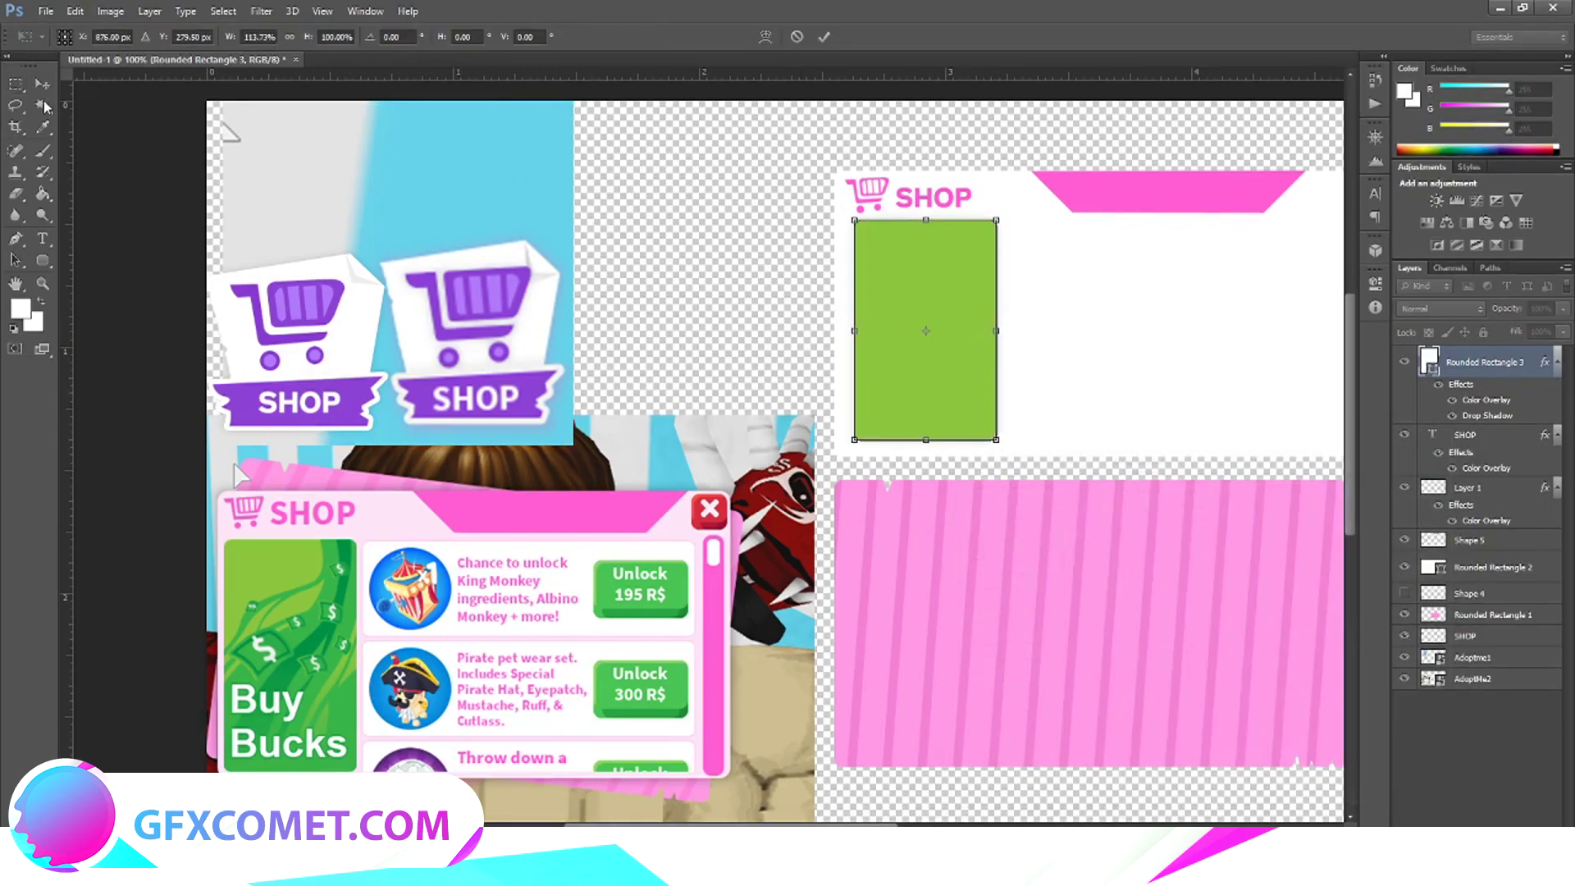
{"action": "left_click", "coordinate": [41, 82]}
{"action": "left_click", "coordinate": [703, 324]}
{"action": "left_click", "coordinate": [15, 83]}
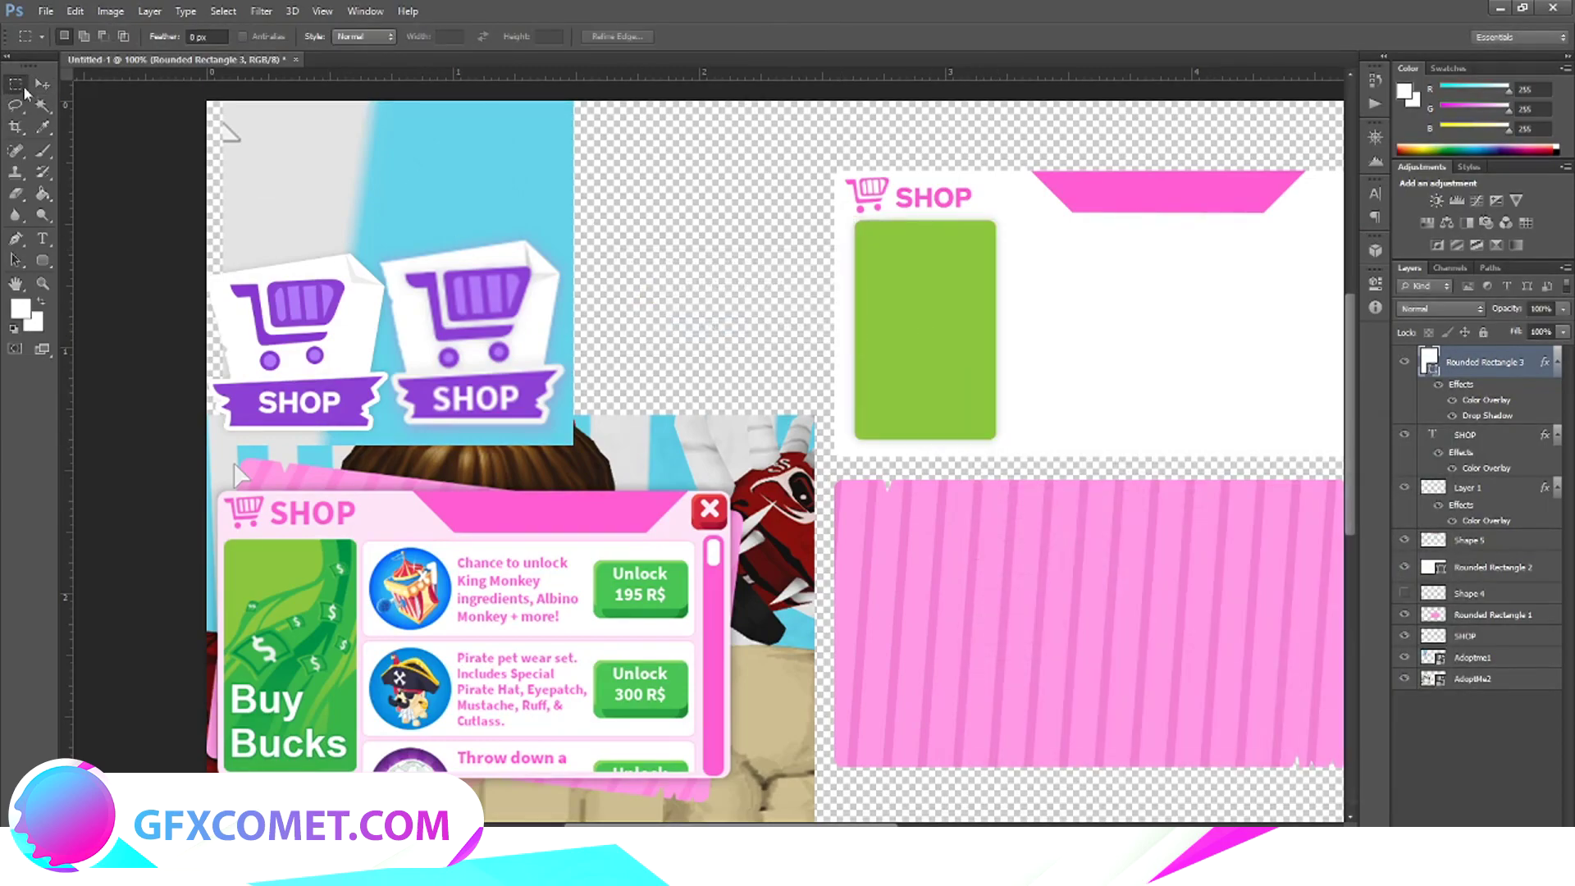
Draw a 10 px radius rounded rectangle of about 405 by 115 px over the reference's first item card.
{"action": "scroll", "coordinate": [1021, 484], "scroll_direction": "up", "scroll_amount": 1}
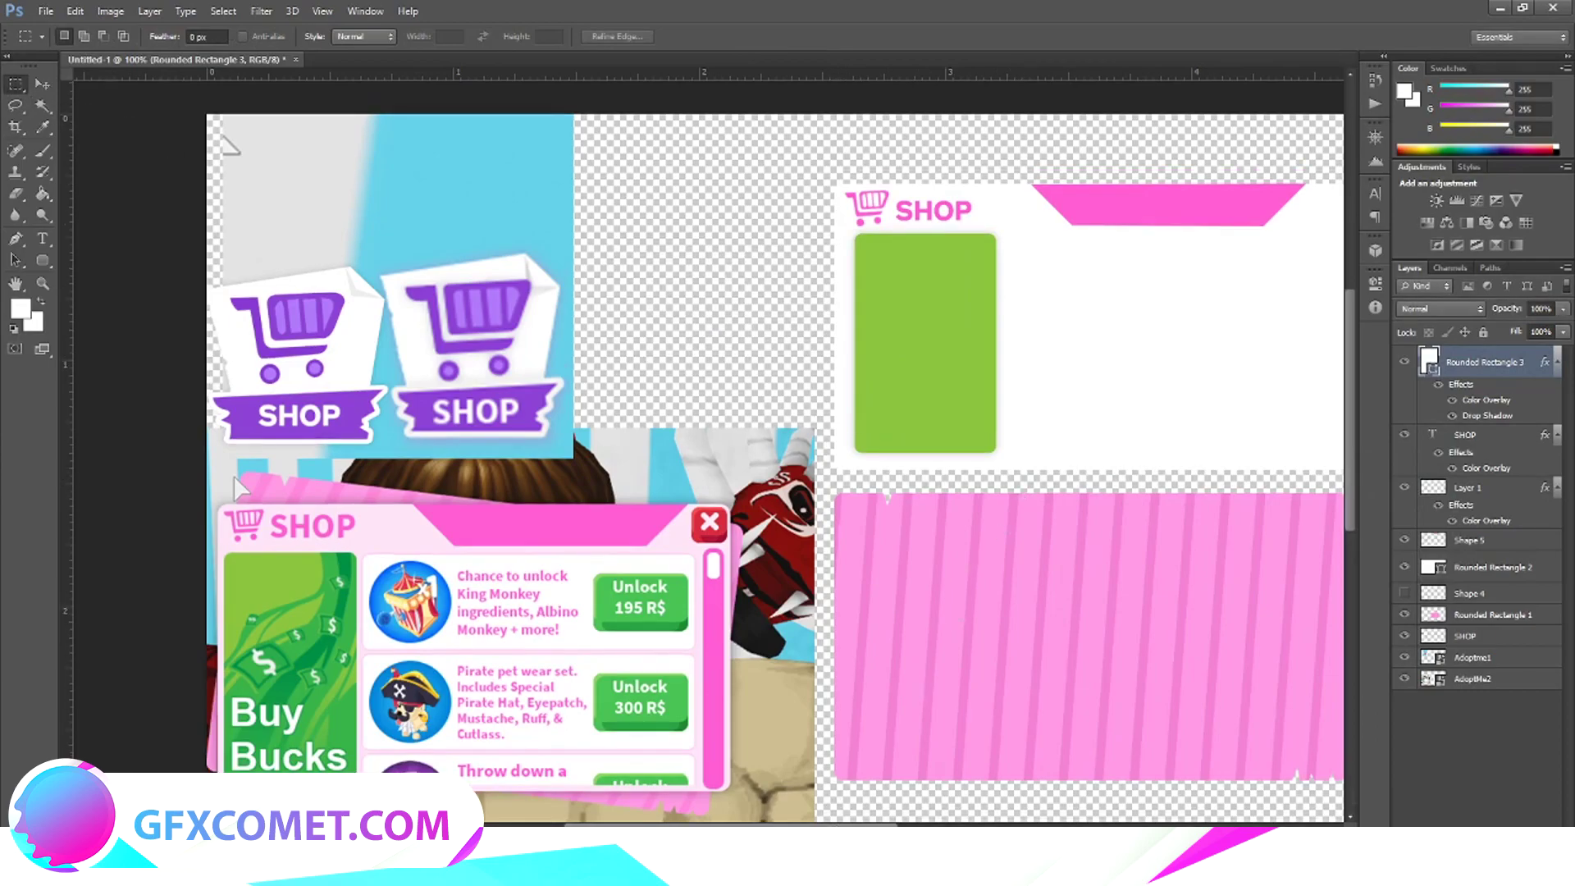
{"action": "scroll", "coordinate": [238, 488], "scroll_direction": "right", "scroll_amount": 5}
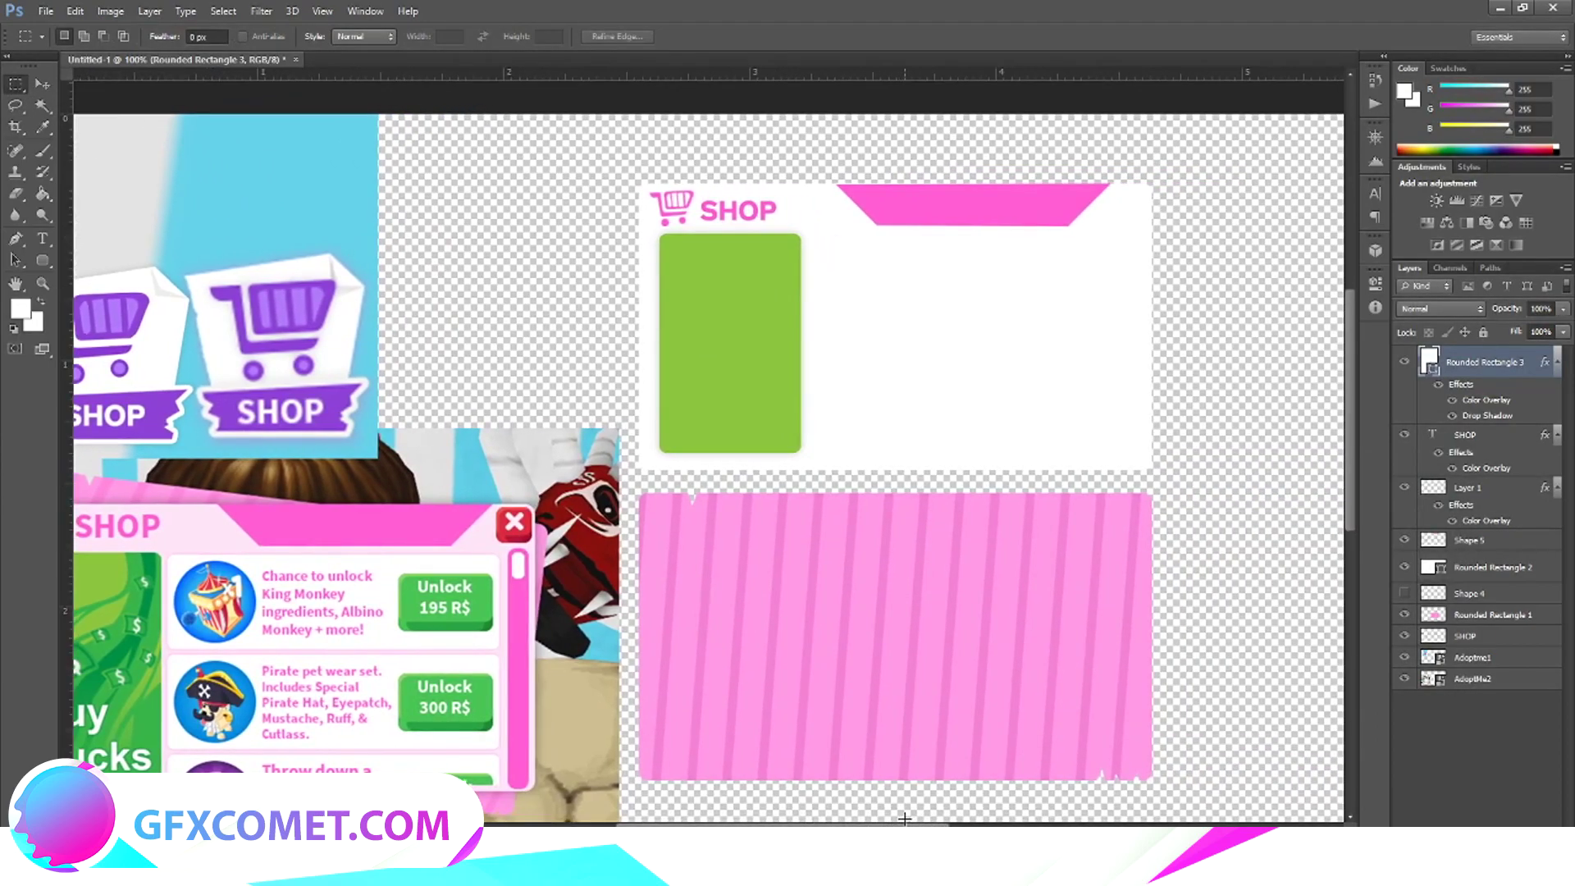
{"action": "left_click", "coordinate": [43, 259]}
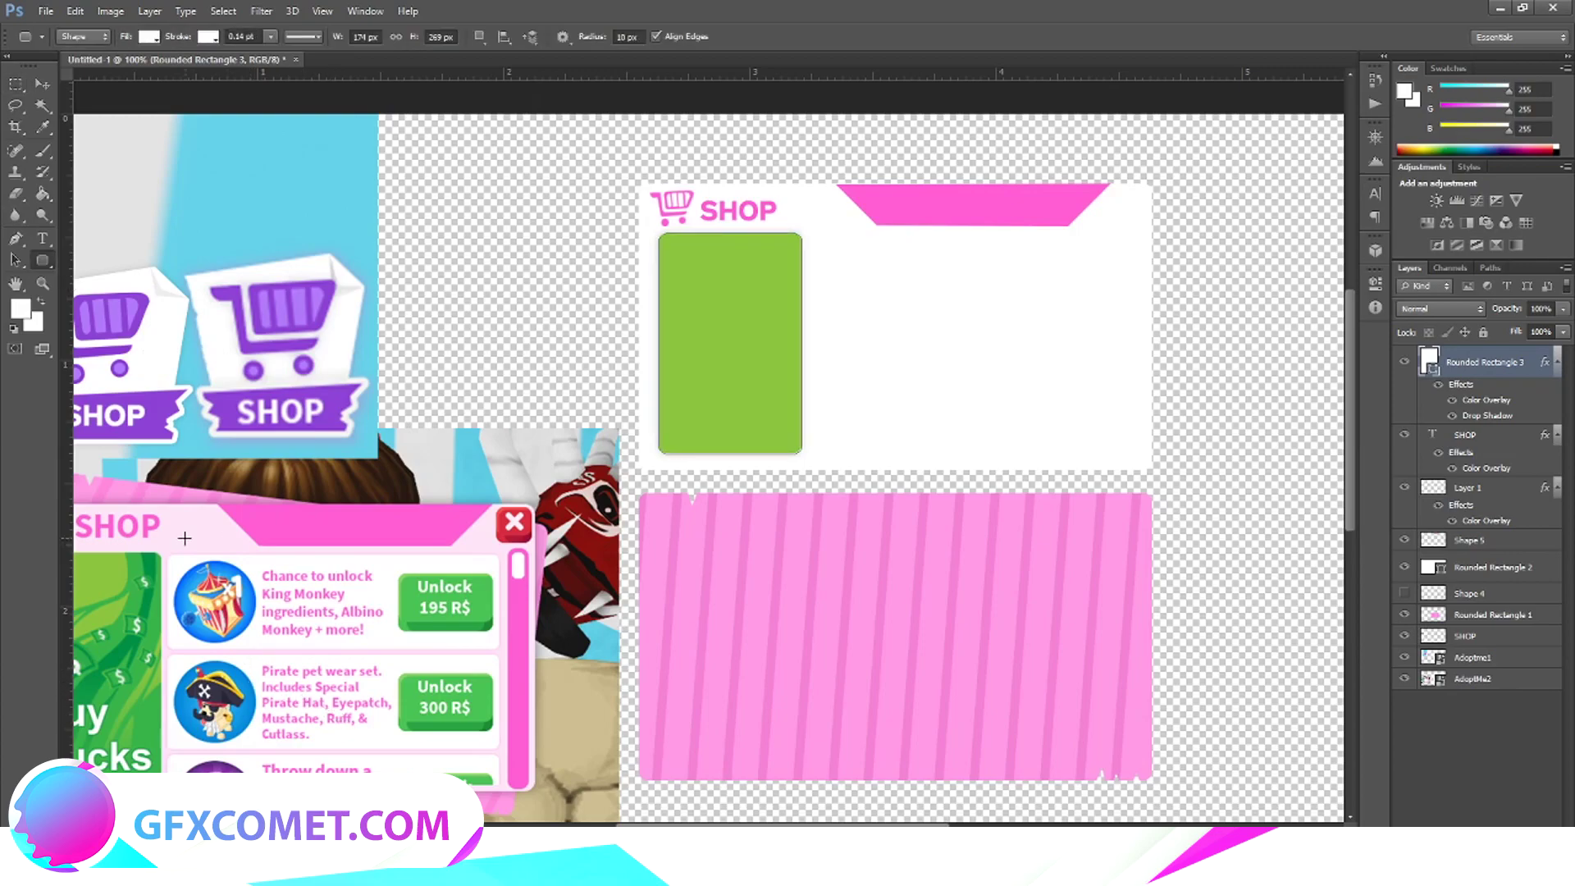
{"action": "left_click_drag", "start_coordinate": [166, 556], "coordinate": [498, 650]}
{"action": "left_click", "coordinate": [174, 299]}
{"action": "left_click", "coordinate": [886, 244]}
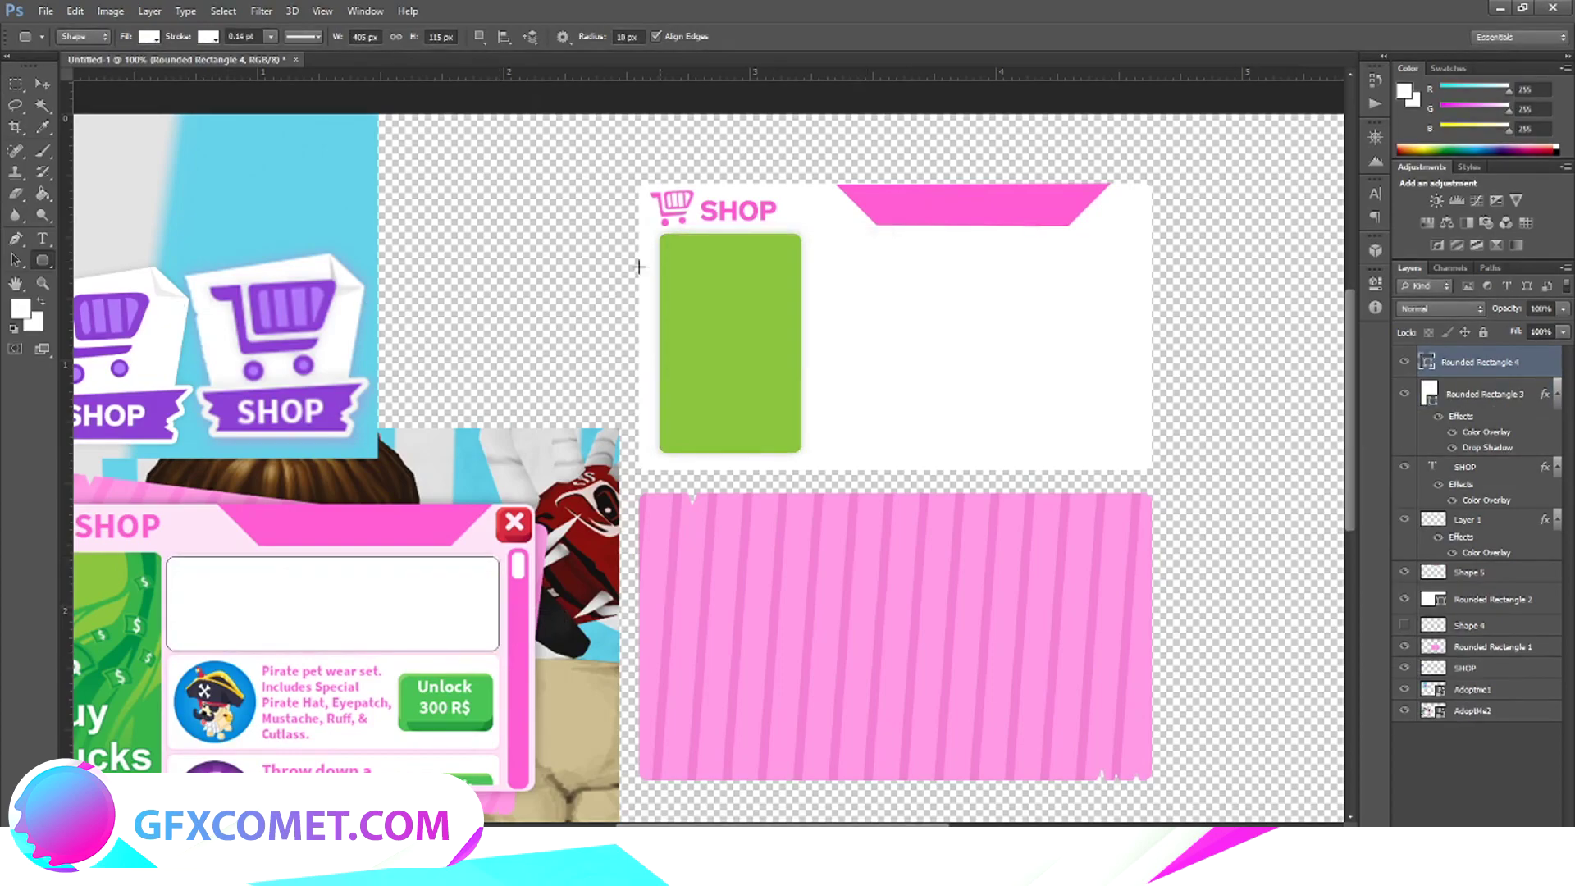
Move the item card rectangle beside the green panel in the white window and scale it to about 91% width and 105% height.
{"action": "key", "text": "v"}
{"action": "left_click_drag", "start_coordinate": [340, 559], "coordinate": [339, 555]}
{"action": "left_click_drag", "start_coordinate": [387, 597], "coordinate": [571, 506]}
{"action": "left_click_drag", "start_coordinate": [478, 561], "coordinate": [1025, 282]}
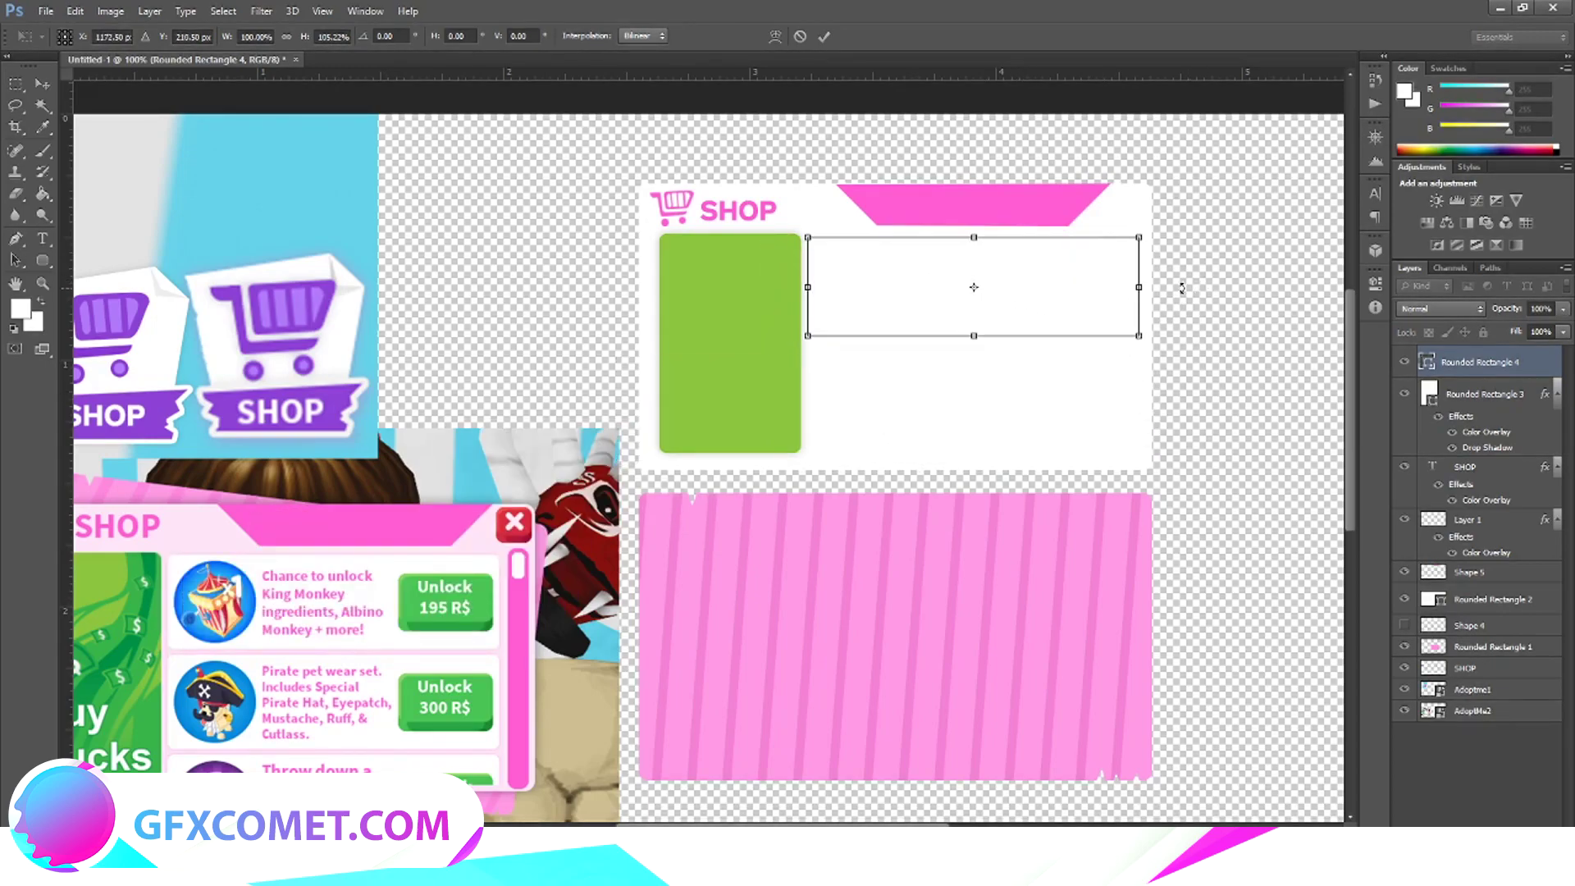
{"action": "left_click_drag", "start_coordinate": [1139, 287], "coordinate": [1113, 287]}
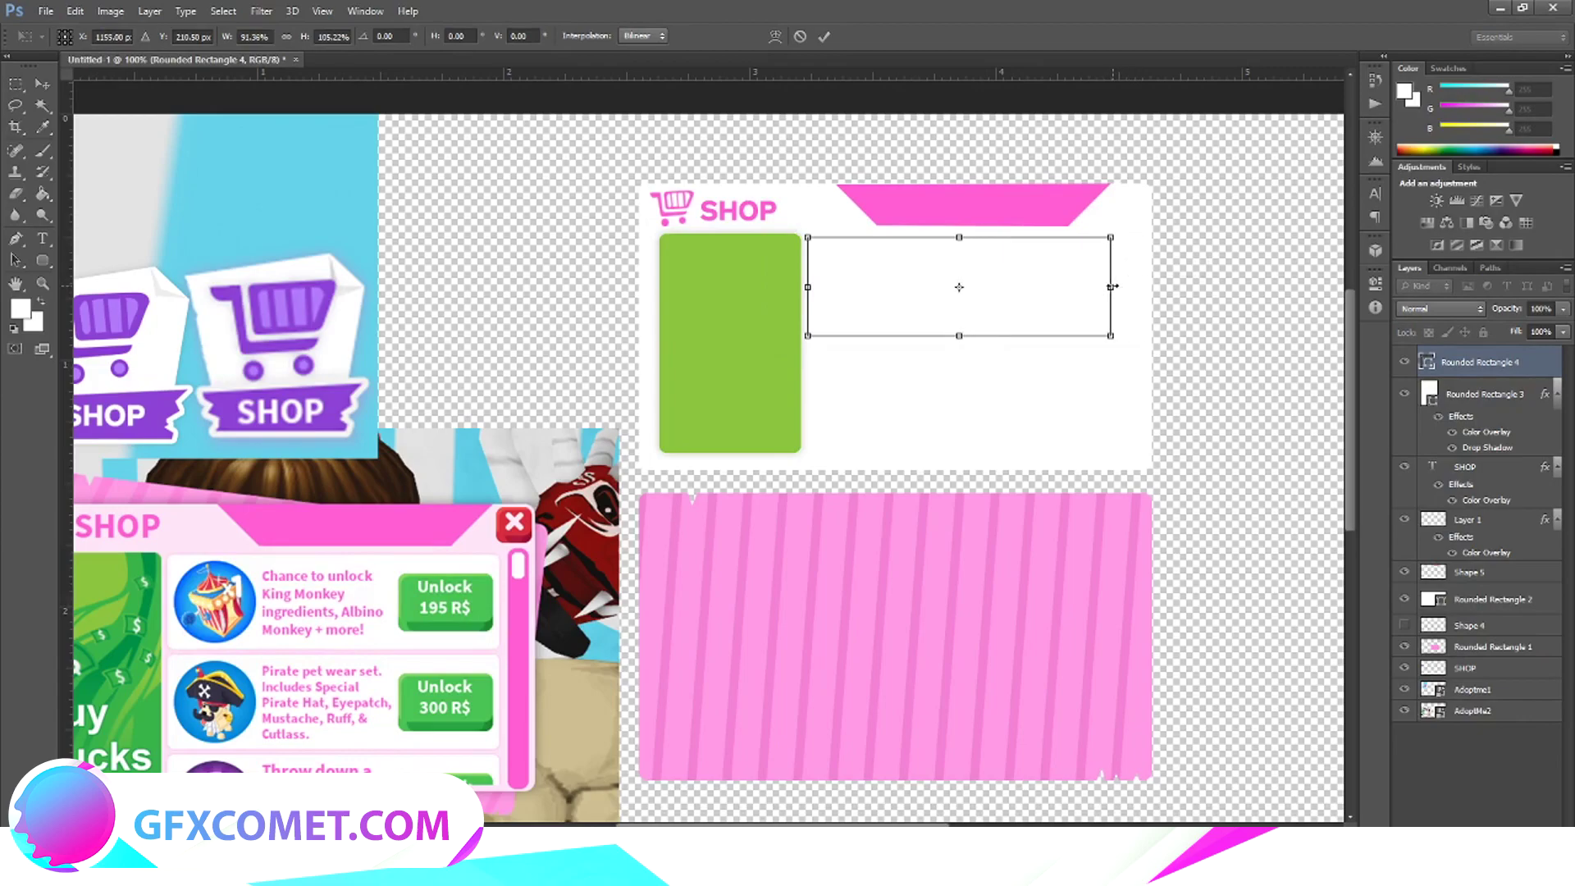
{"action": "left_click", "coordinate": [42, 82]}
{"action": "left_click", "coordinate": [707, 326]}
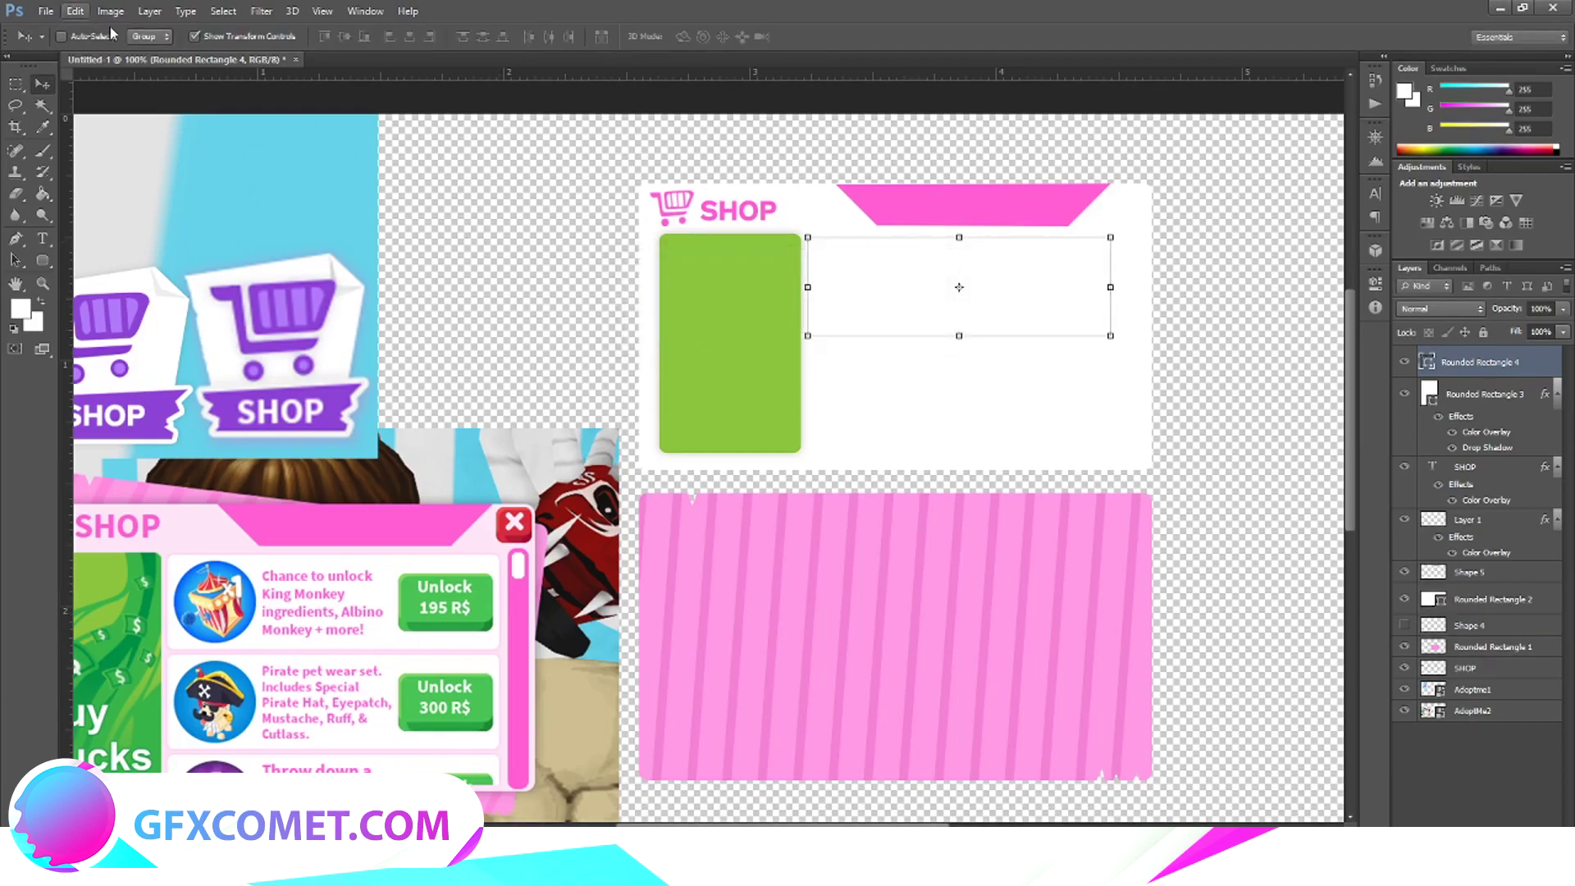
Apply a white Color Overlay, #ffffff, to the item card rectangle.
{"action": "right_click", "coordinate": [1527, 364]}
{"action": "left_click", "coordinate": [1358, 243]}
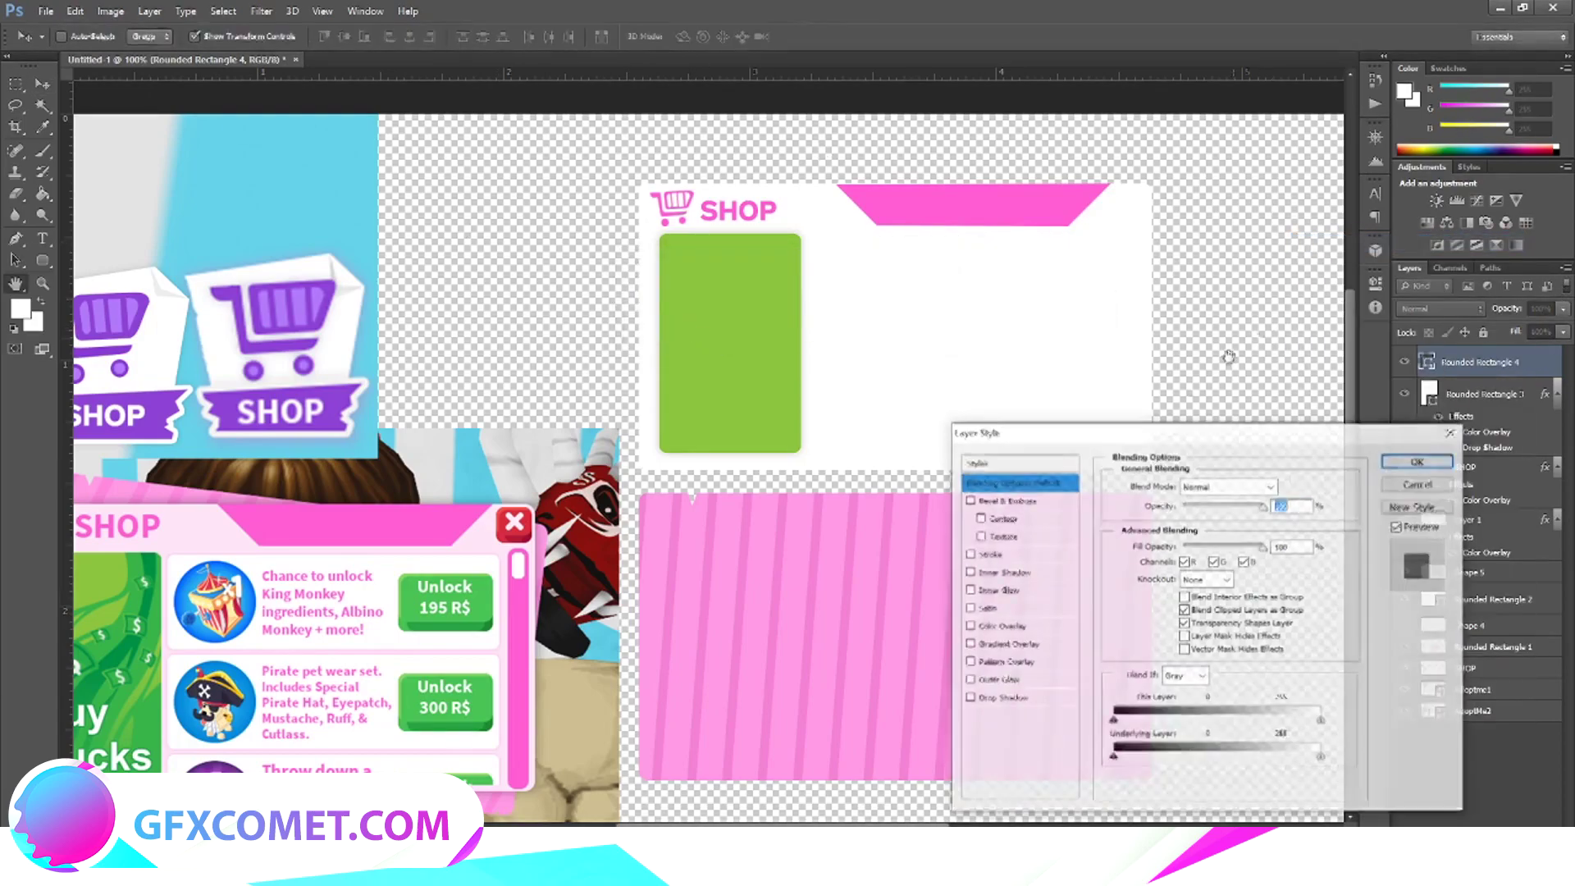
{"action": "left_click", "coordinate": [1001, 626]}
{"action": "left_click", "coordinate": [1286, 485]}
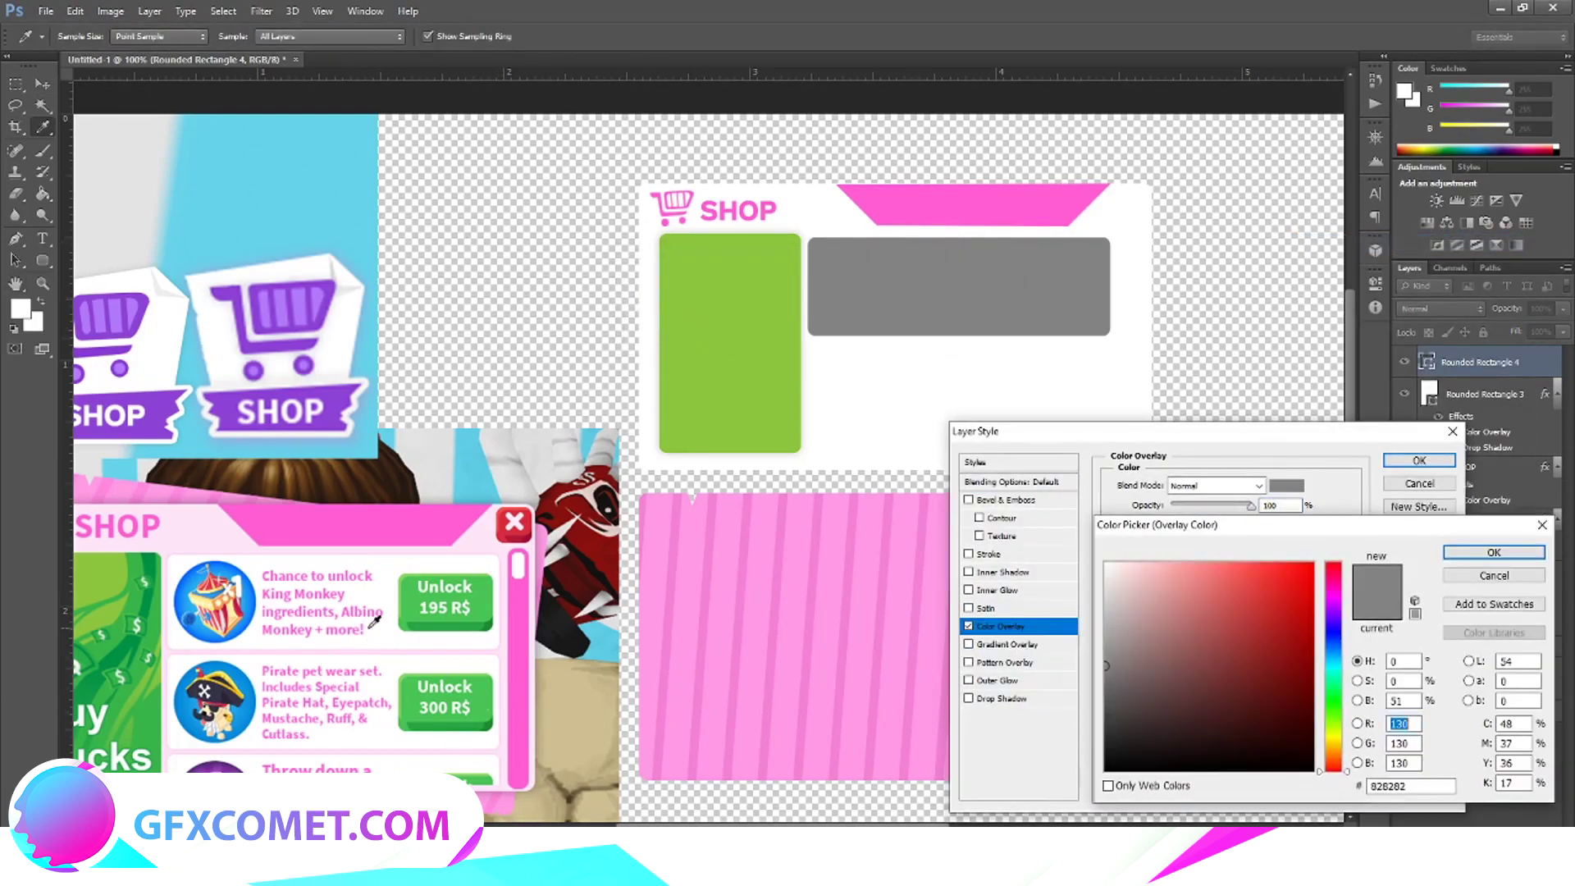
{"action": "left_click", "coordinate": [401, 633]}
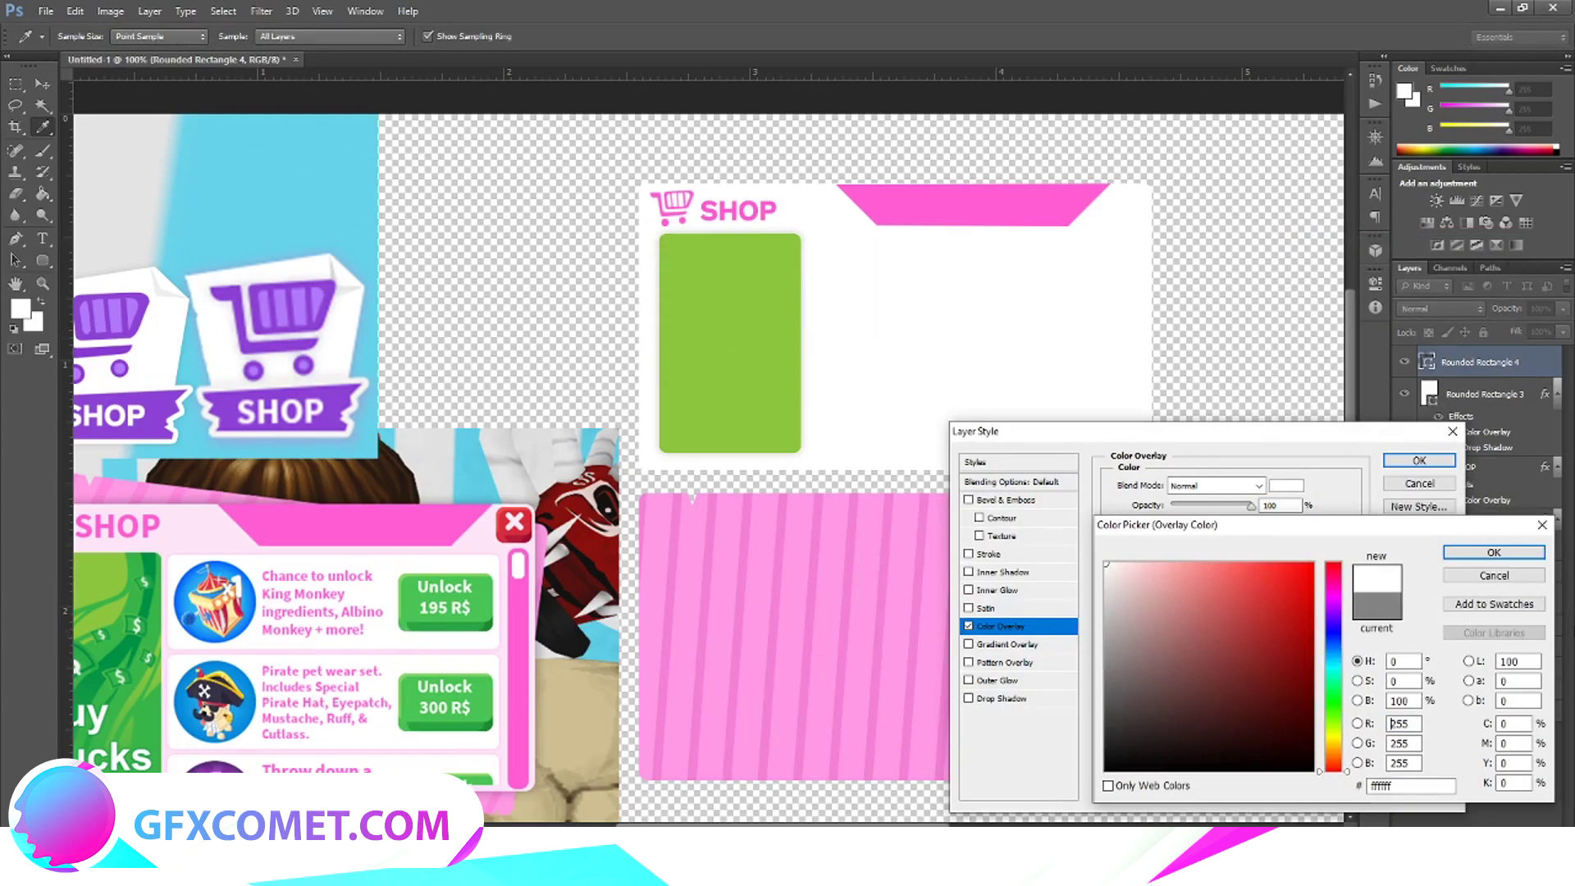
{"action": "left_click", "coordinate": [1509, 574]}
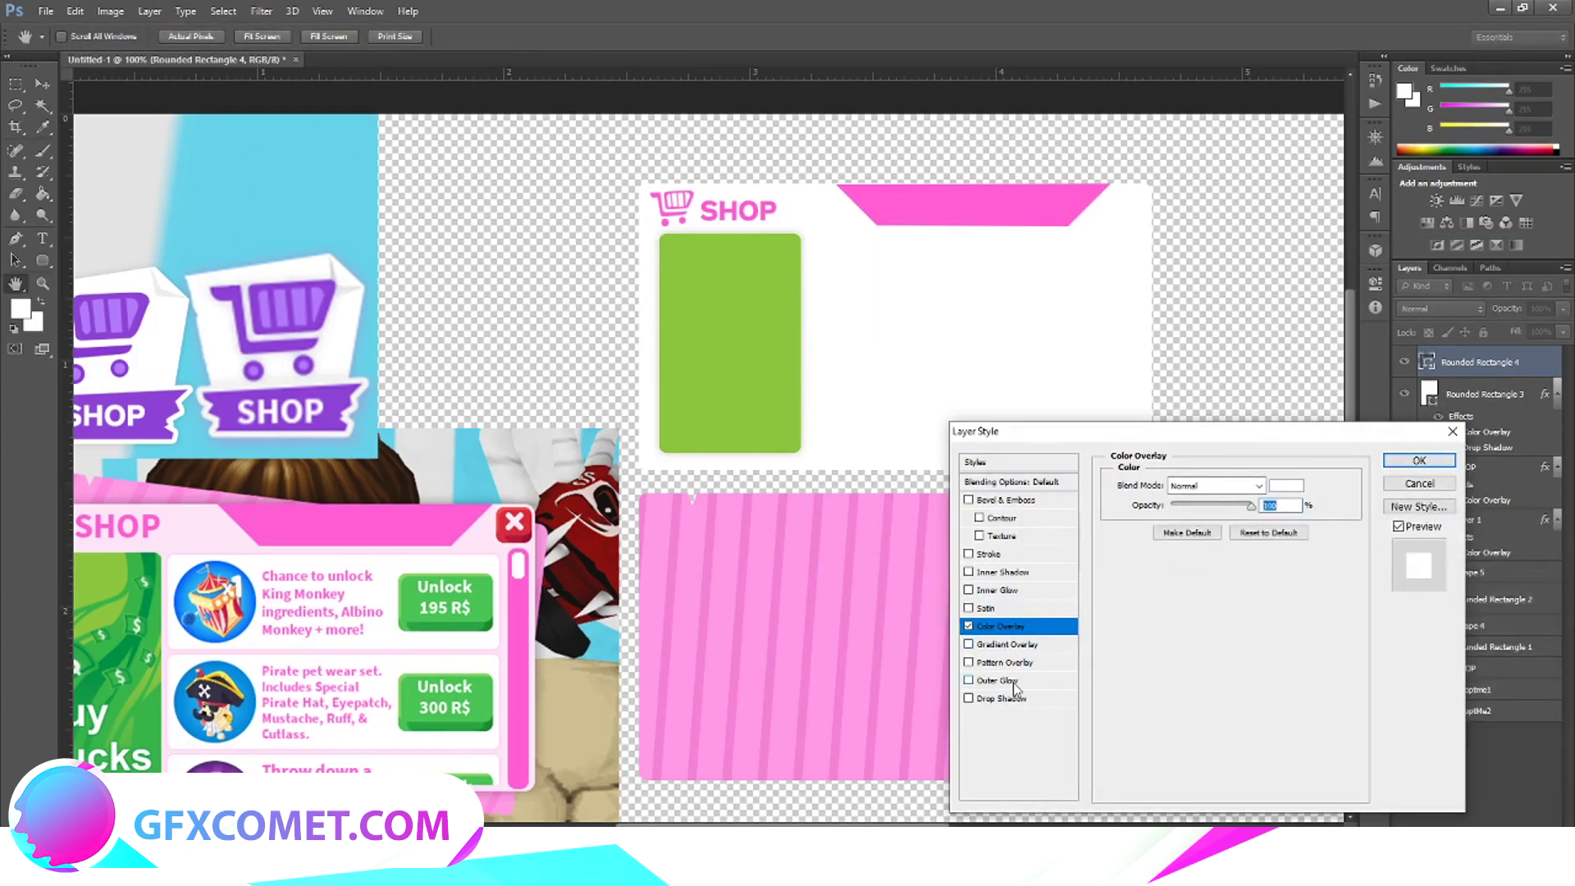
{"action": "left_click", "coordinate": [1418, 460]}
Copy the green rounded rectangle's layer style and paste it onto the item card rectangle.
{"action": "key", "text": "v"}
{"action": "left_click", "coordinate": [1493, 426]}
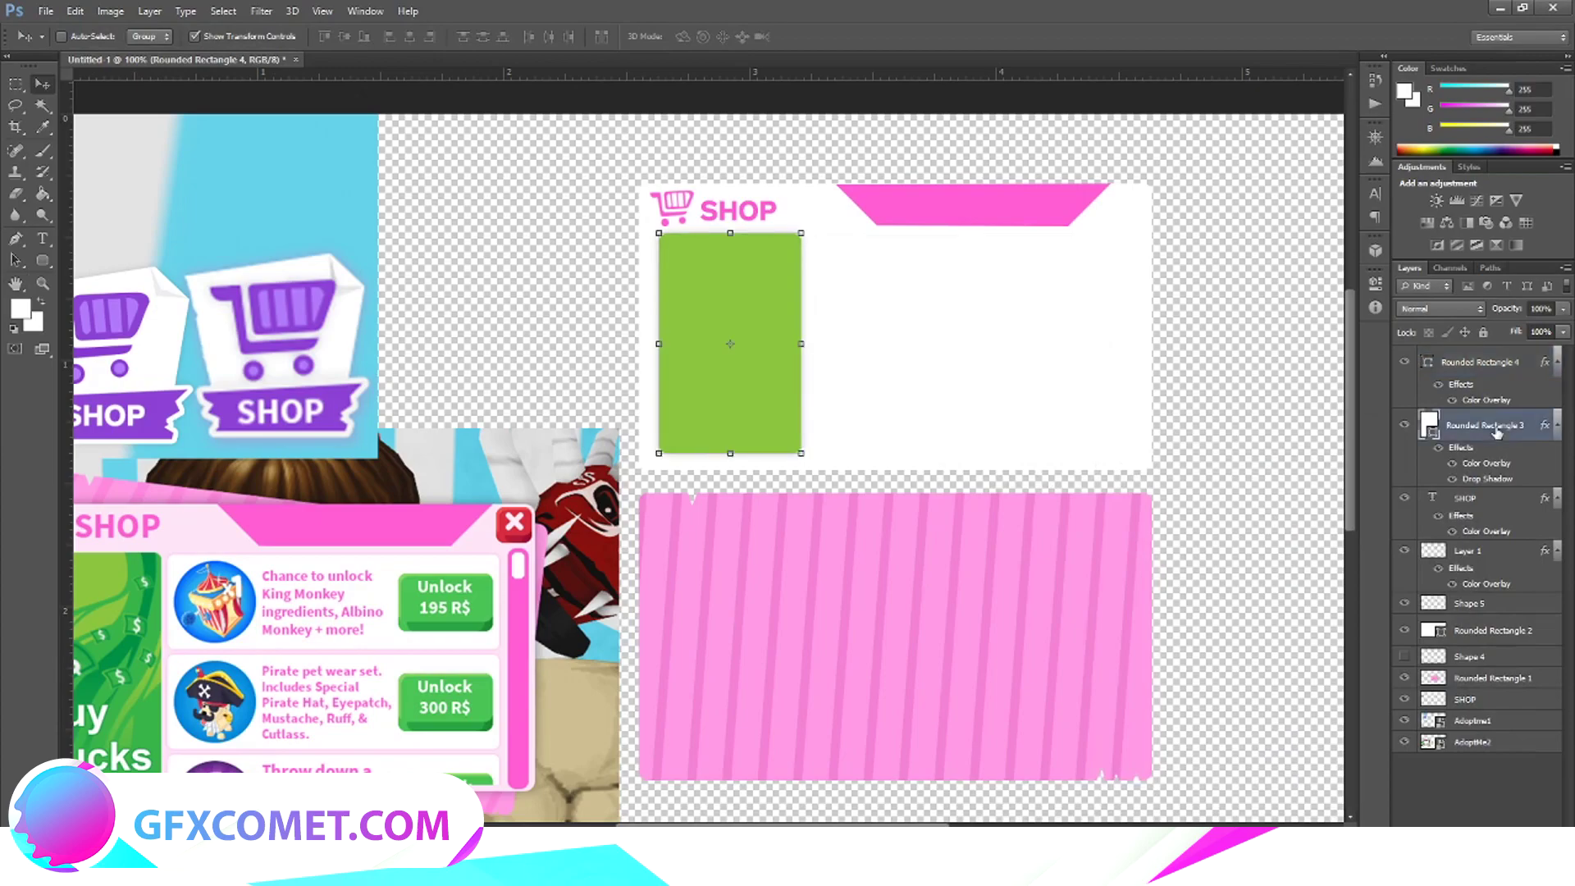
{"action": "right_click", "coordinate": [1497, 432]}
{"action": "left_click", "coordinate": [1312, 494]}
{"action": "left_click", "coordinate": [1500, 364]}
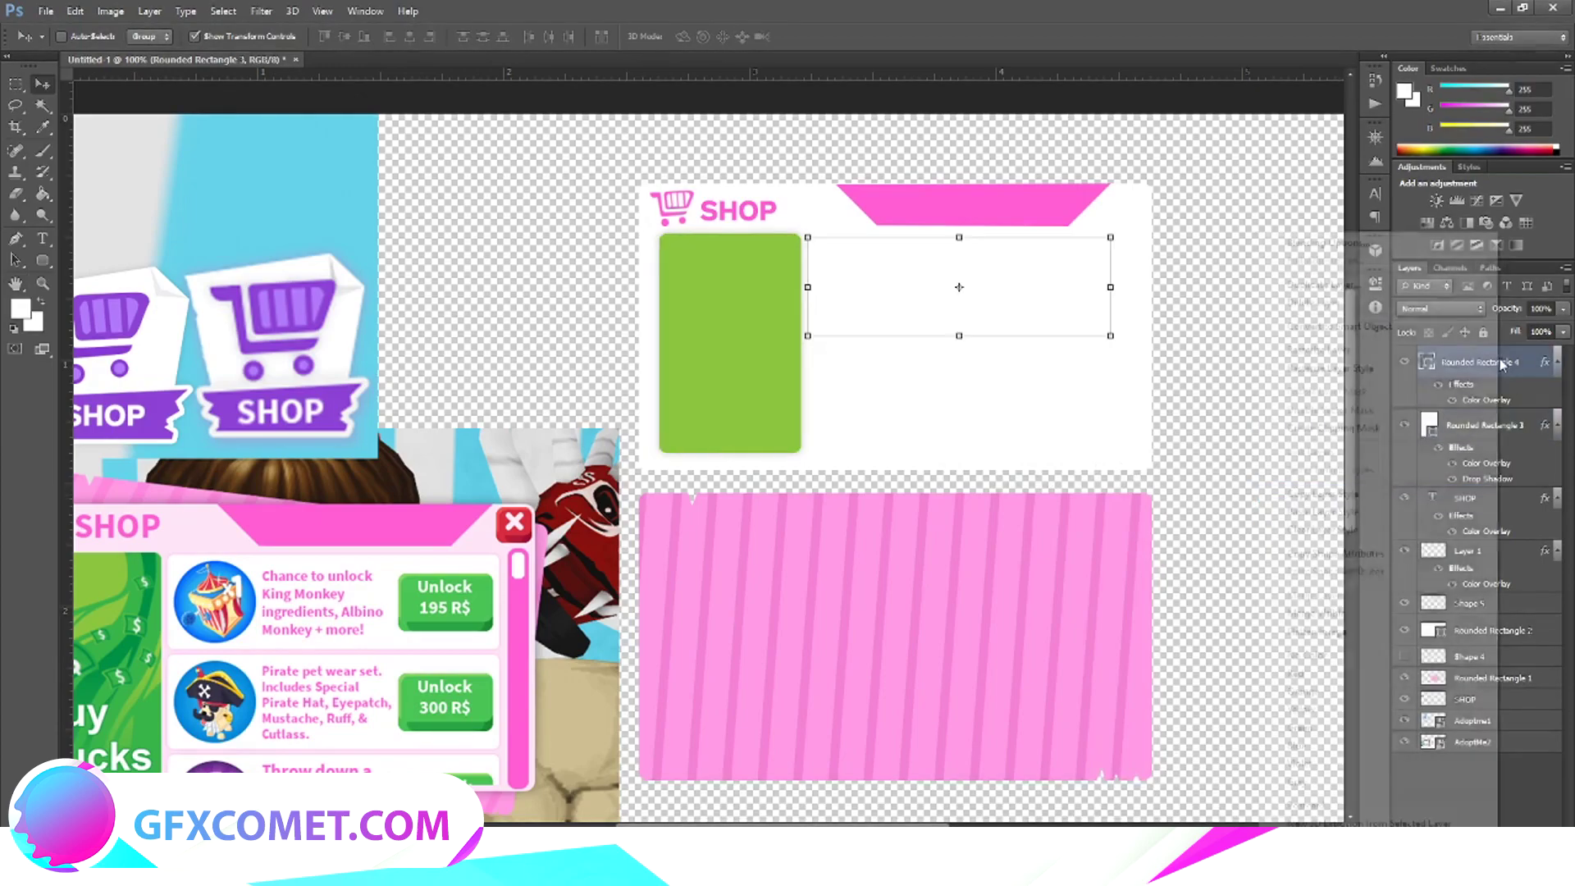
{"action": "right_click", "coordinate": [1501, 364]}
{"action": "left_click", "coordinate": [1322, 511]}
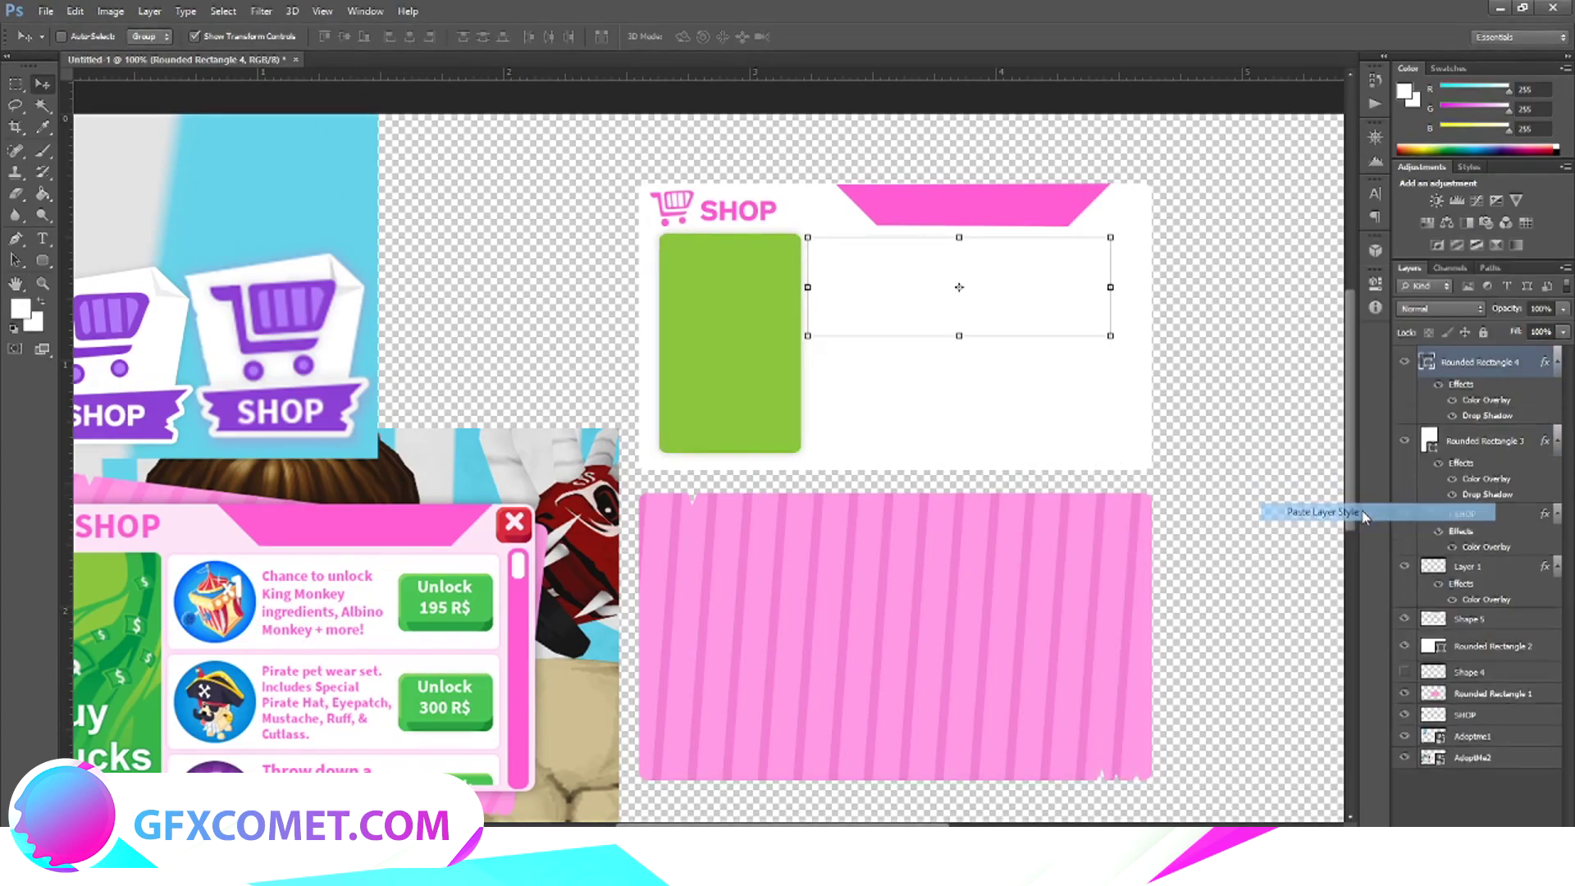
Change the item card rectangle's Color Overlay to white, #ffffff, keeping the pasted Drop Shadow.
{"action": "right_click", "coordinate": [1489, 365]}
{"action": "left_click", "coordinate": [1366, 243]}
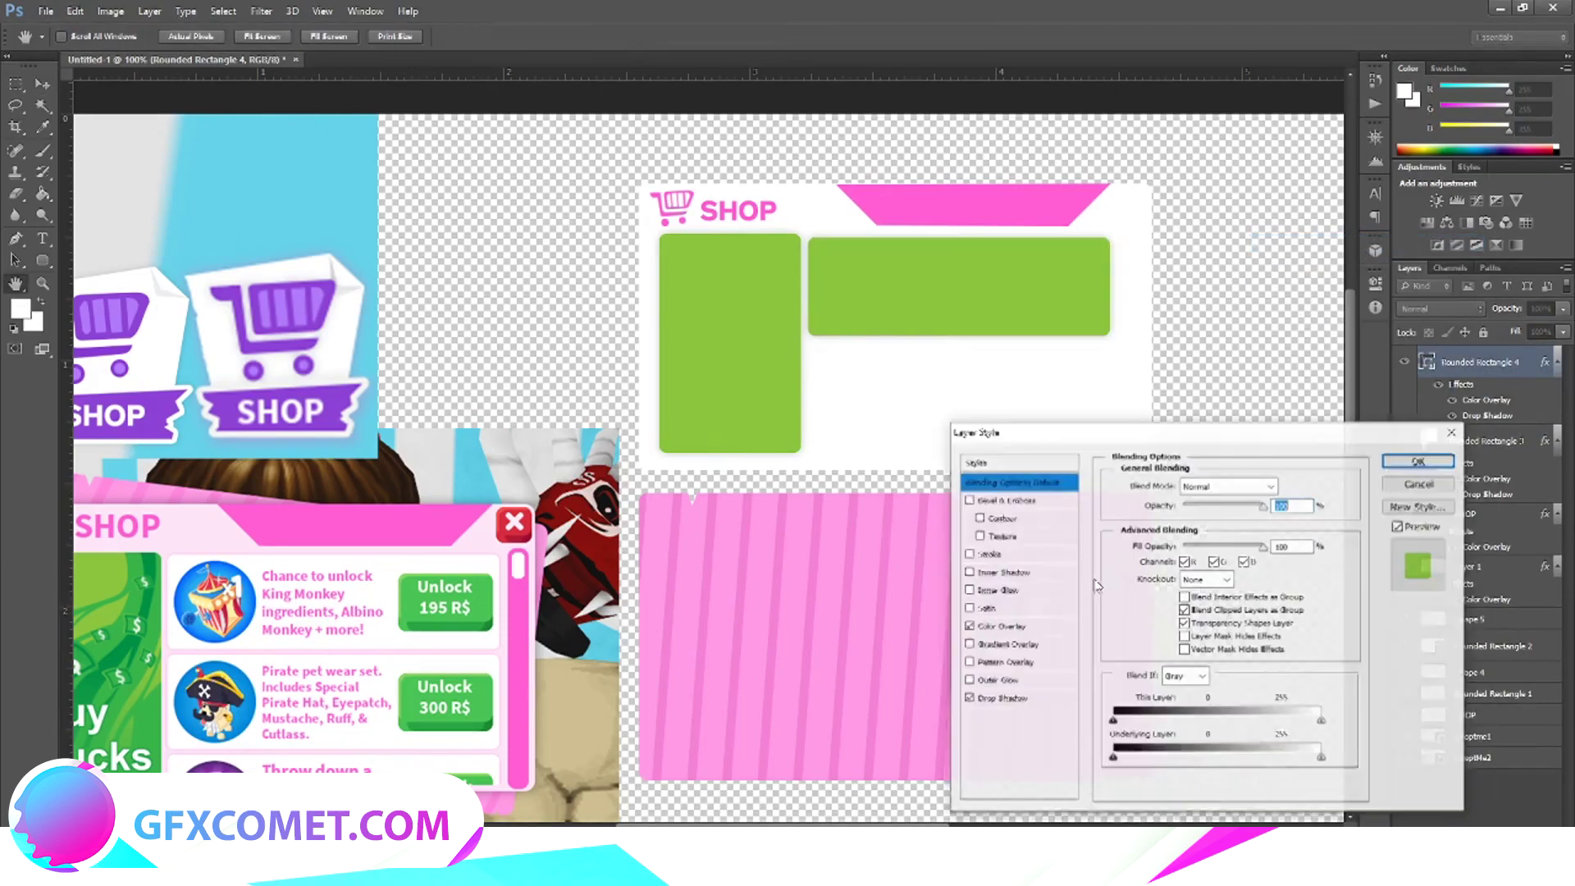
{"action": "left_click", "coordinate": [1000, 698]}
{"action": "left_click", "coordinate": [1285, 485]}
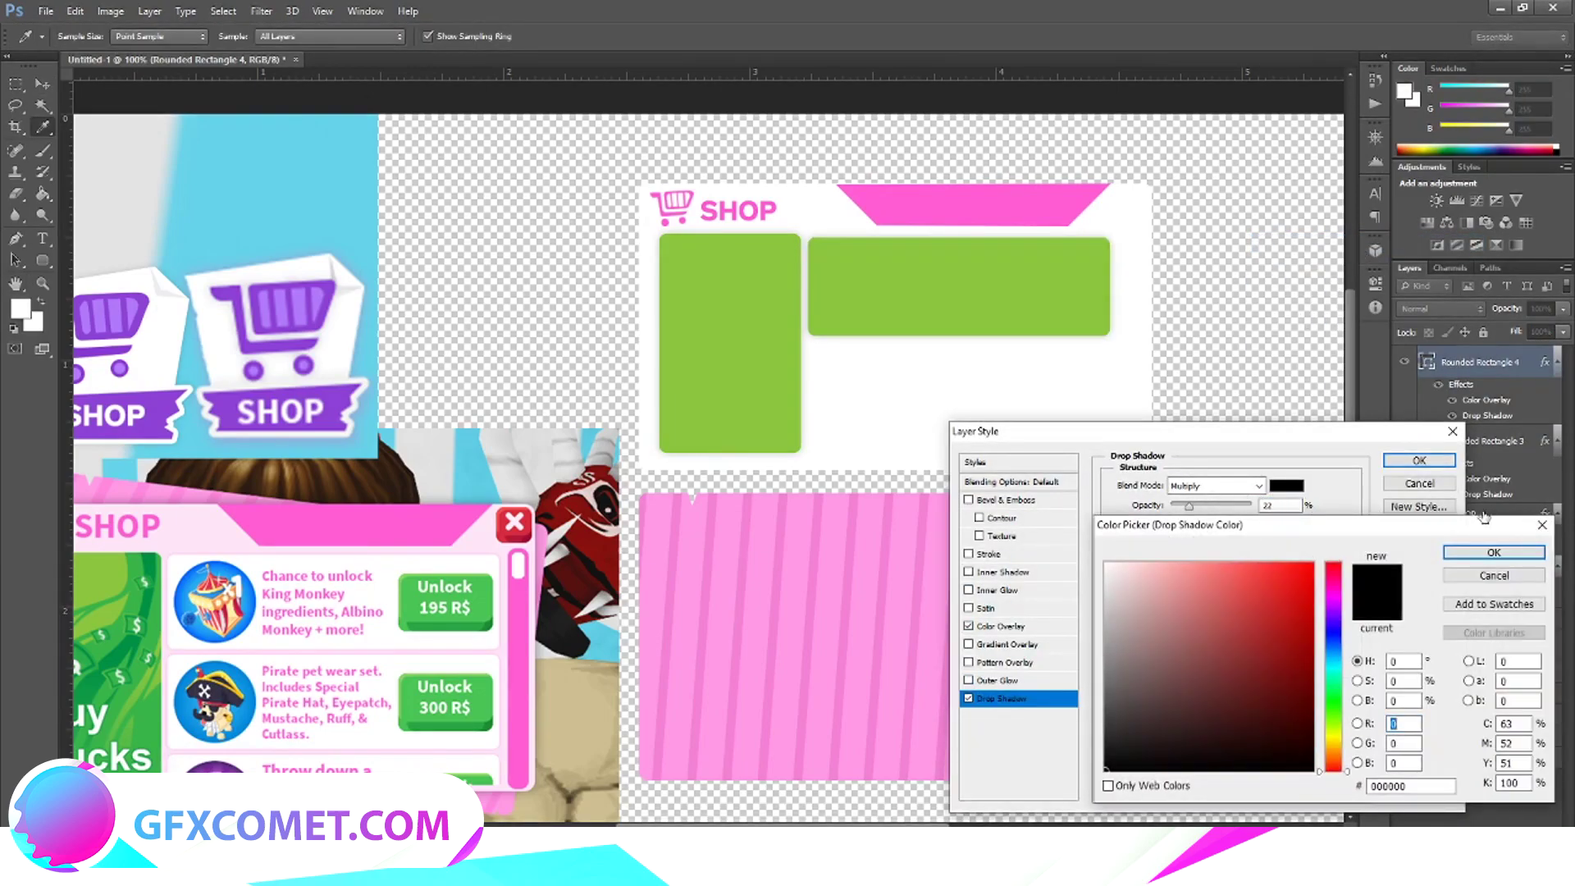
{"action": "left_click", "coordinate": [1542, 524]}
{"action": "left_click", "coordinate": [999, 626]}
{"action": "left_click", "coordinate": [1214, 485]}
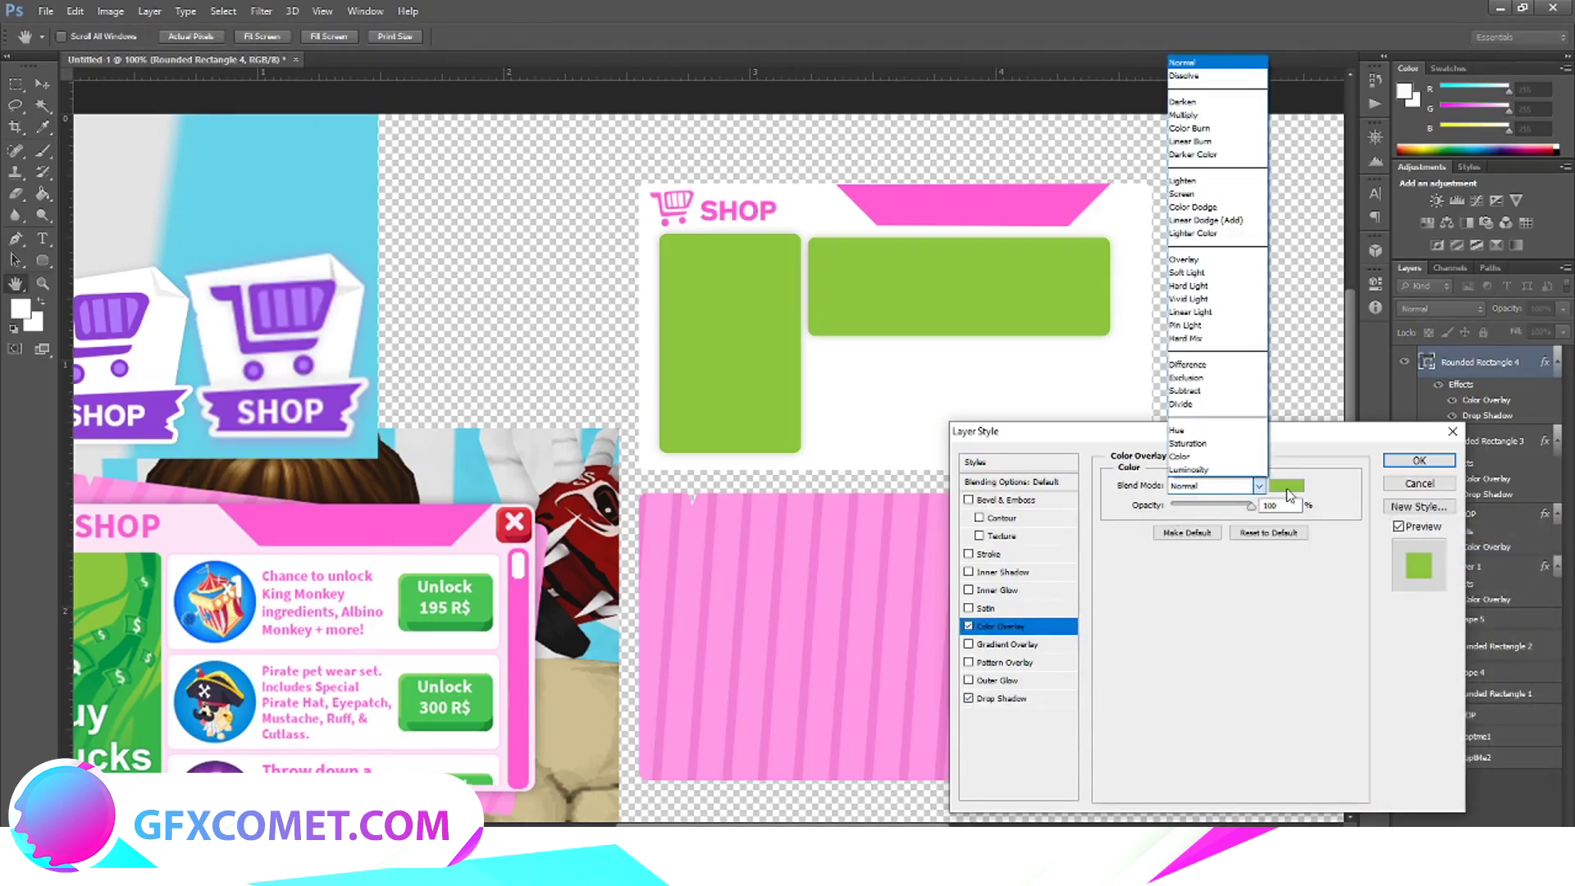
{"action": "left_click", "coordinate": [1286, 485]}
{"action": "left_click", "coordinate": [689, 476]}
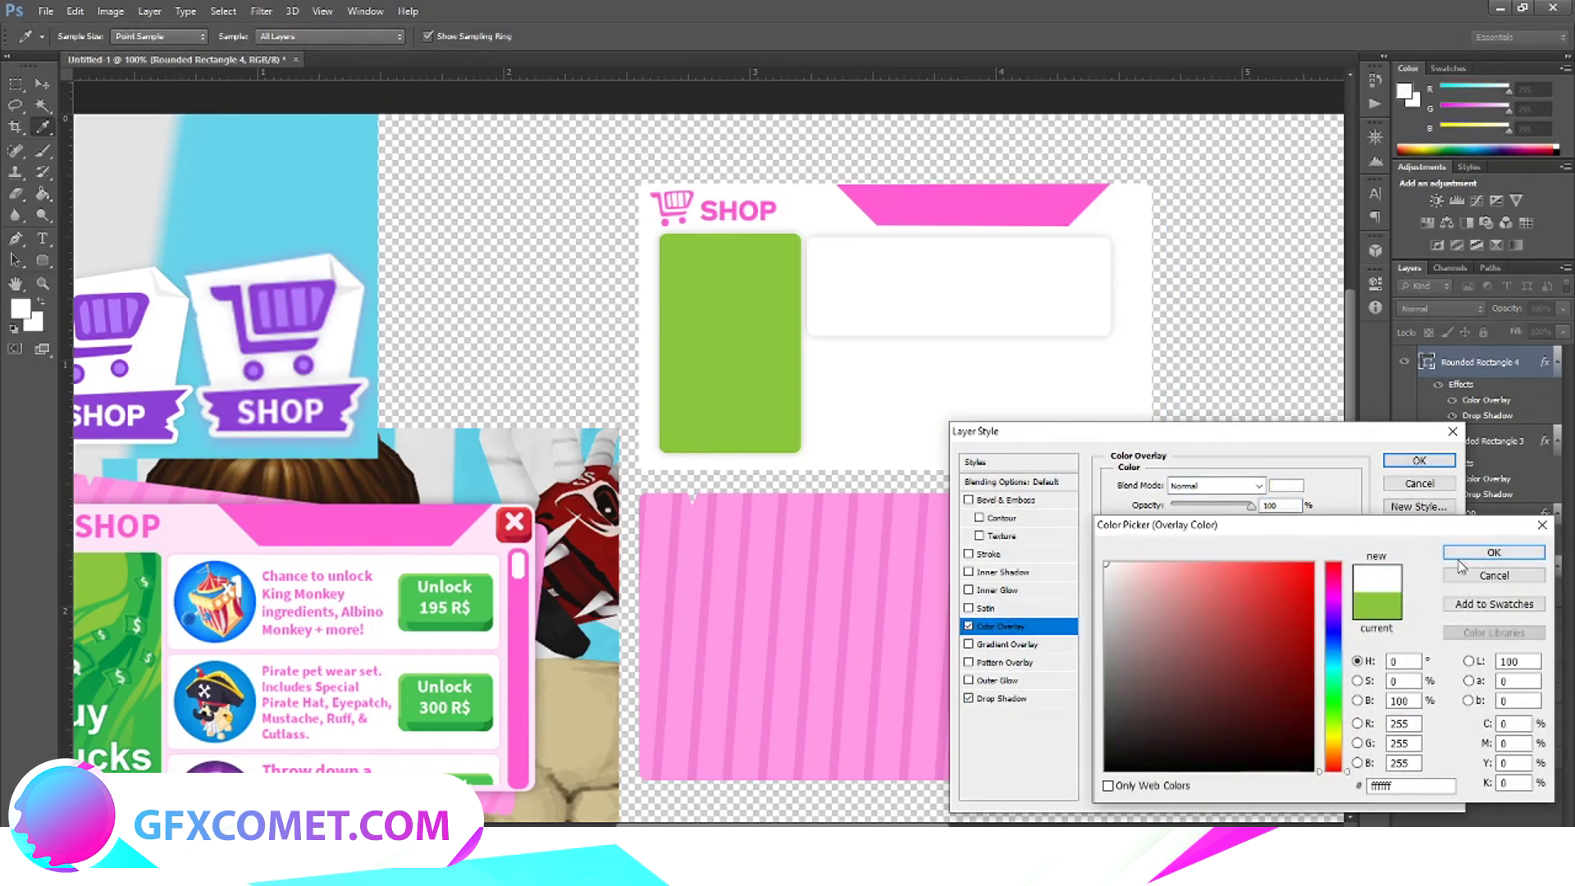
{"action": "left_click", "coordinate": [1493, 552]}
{"action": "left_click", "coordinate": [1418, 460]}
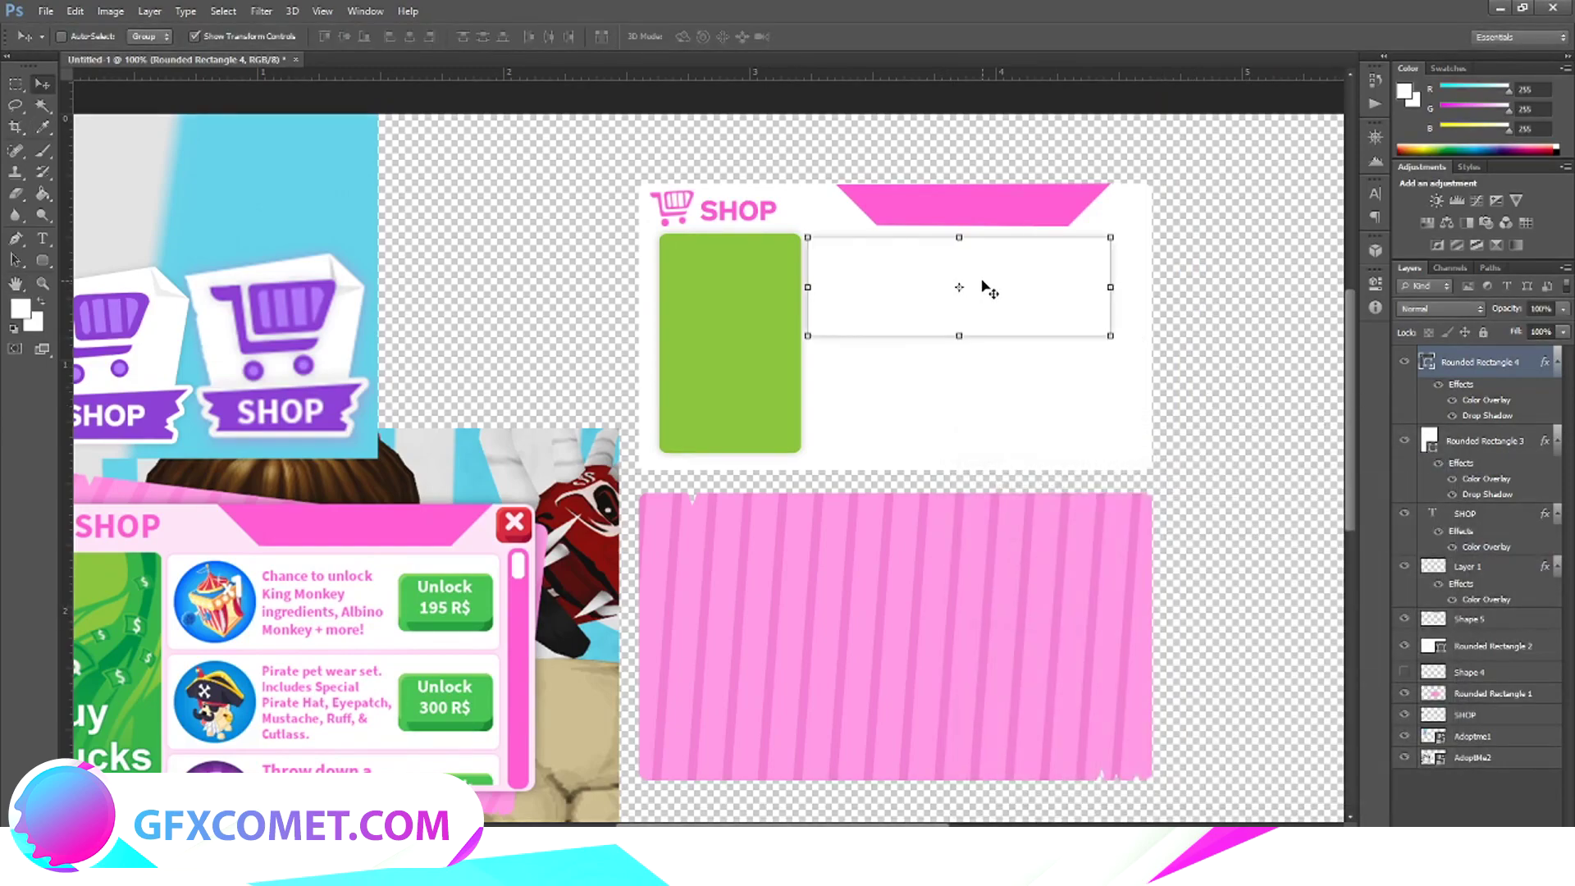
Move the item card rectangle up slightly so its top edge lines up with the green panel's.
{"action": "key", "text": "ctrl+plus"}
{"action": "scroll", "coordinate": [1031, 379], "scroll_direction": "up", "scroll_amount": 3}
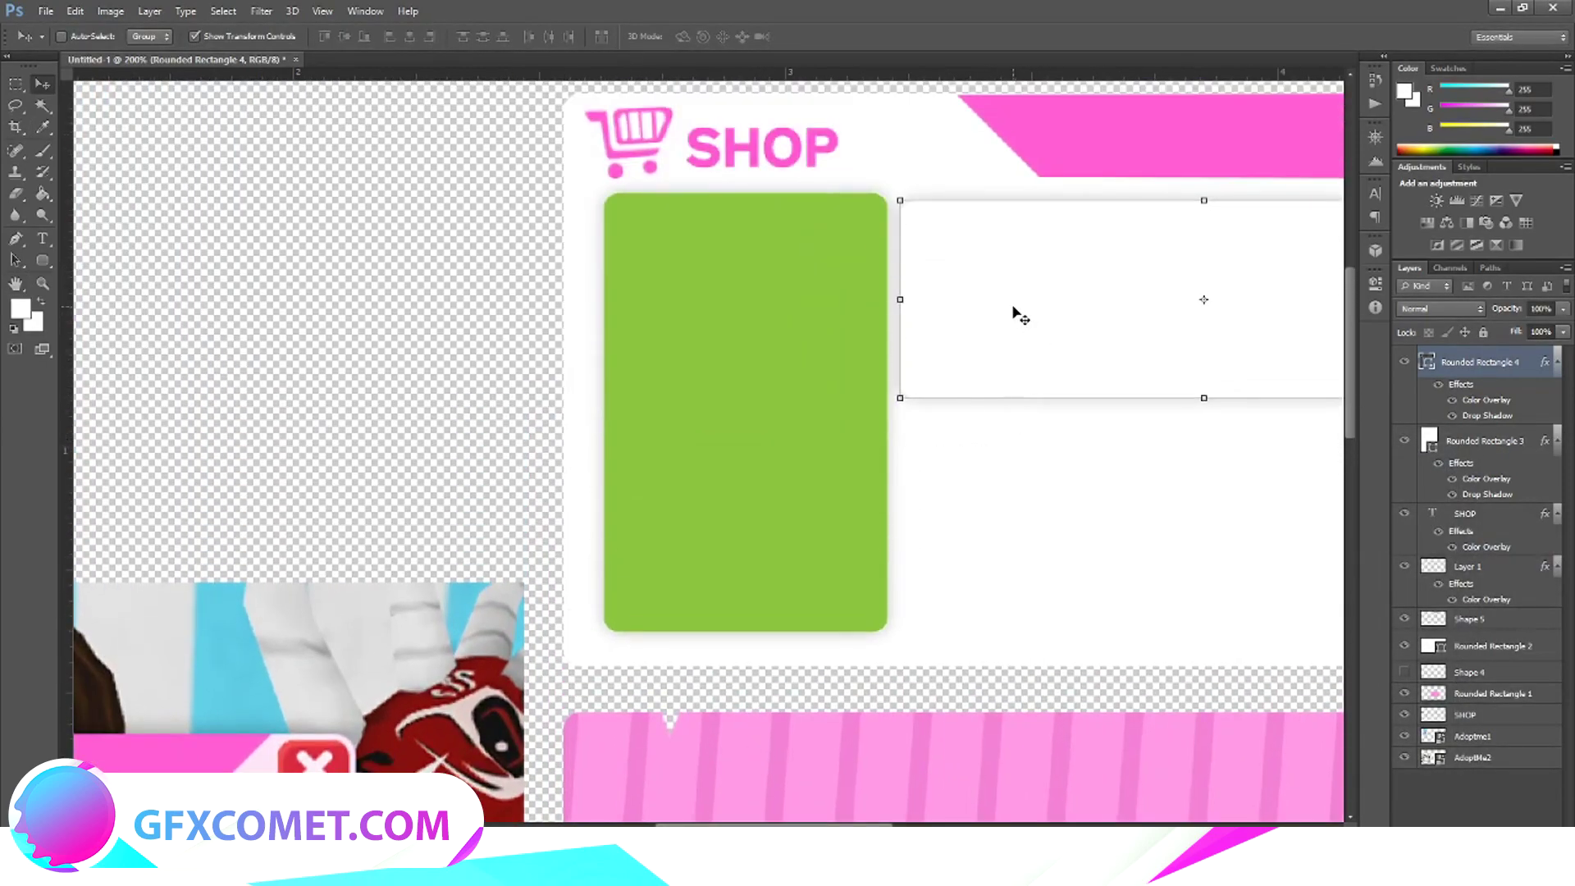
{"action": "left_click_drag", "start_coordinate": [1014, 307], "coordinate": [1014, 298]}
{"action": "key", "text": "m"}
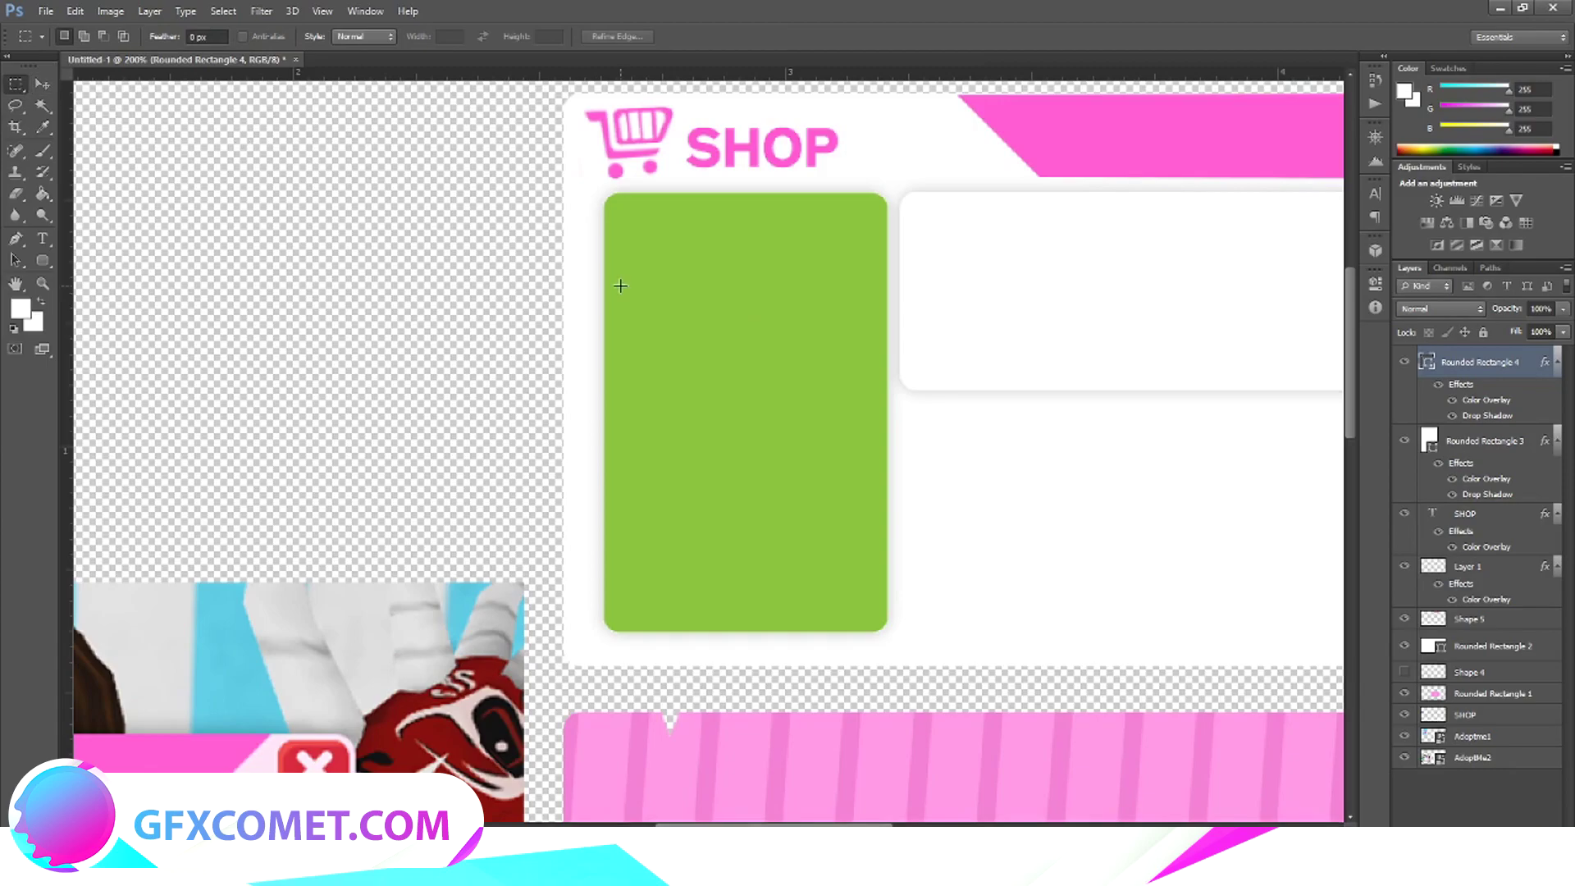
{"action": "right_click", "coordinate": [1489, 367]}
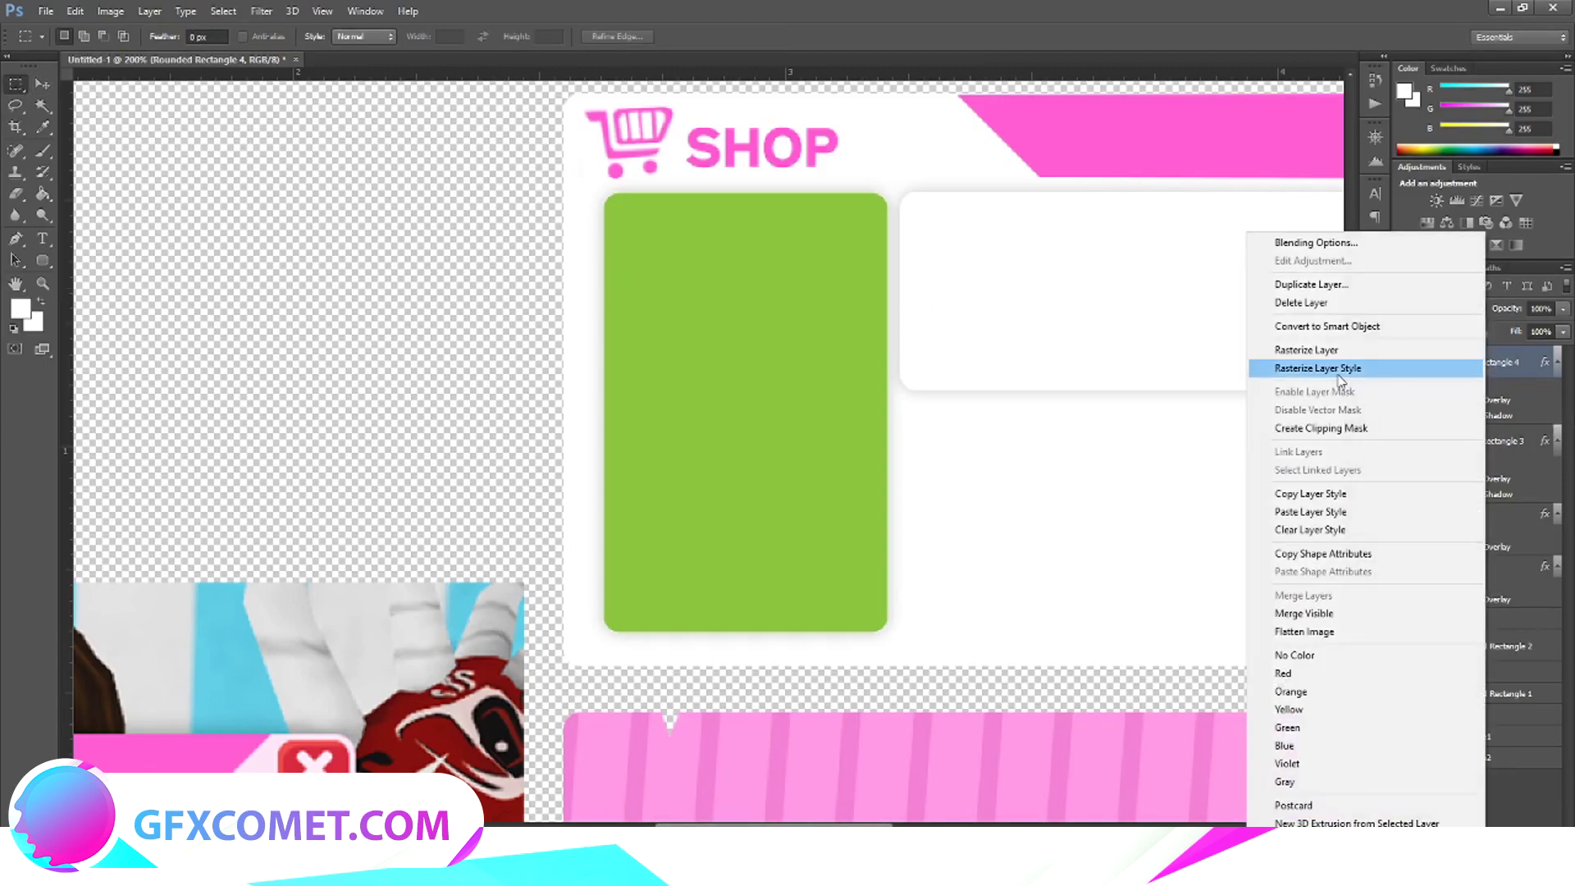
{"action": "left_click", "coordinate": [1066, 408]}
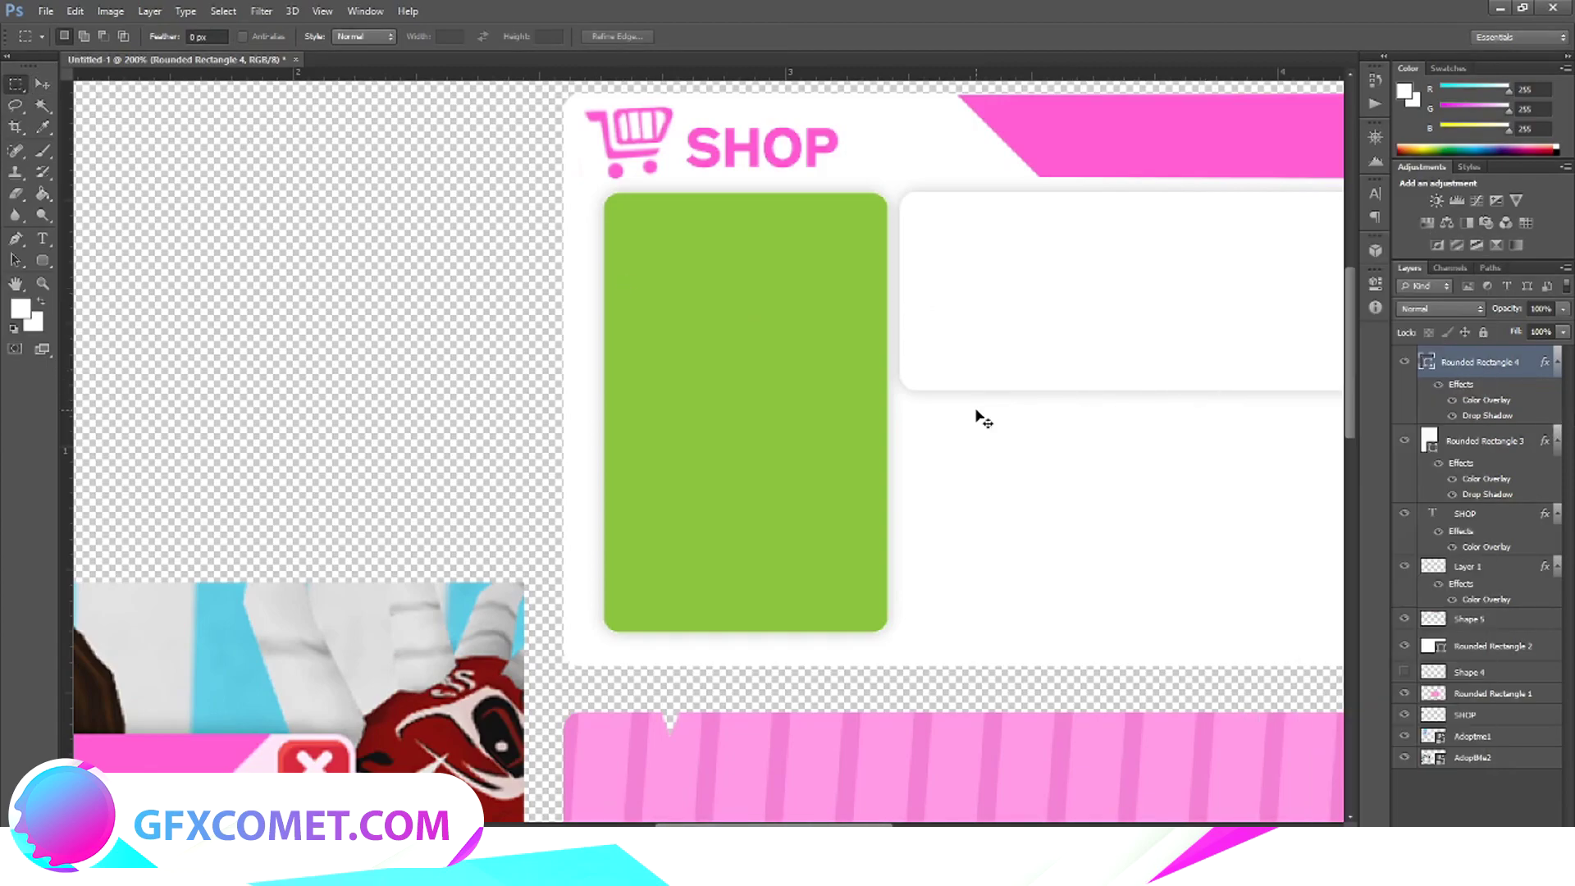
Draw a narrow vertical rounded rectangle of about 29 by 271 px beside the item card as the scrollbar track.
{"action": "key", "text": "ctrl+minus"}
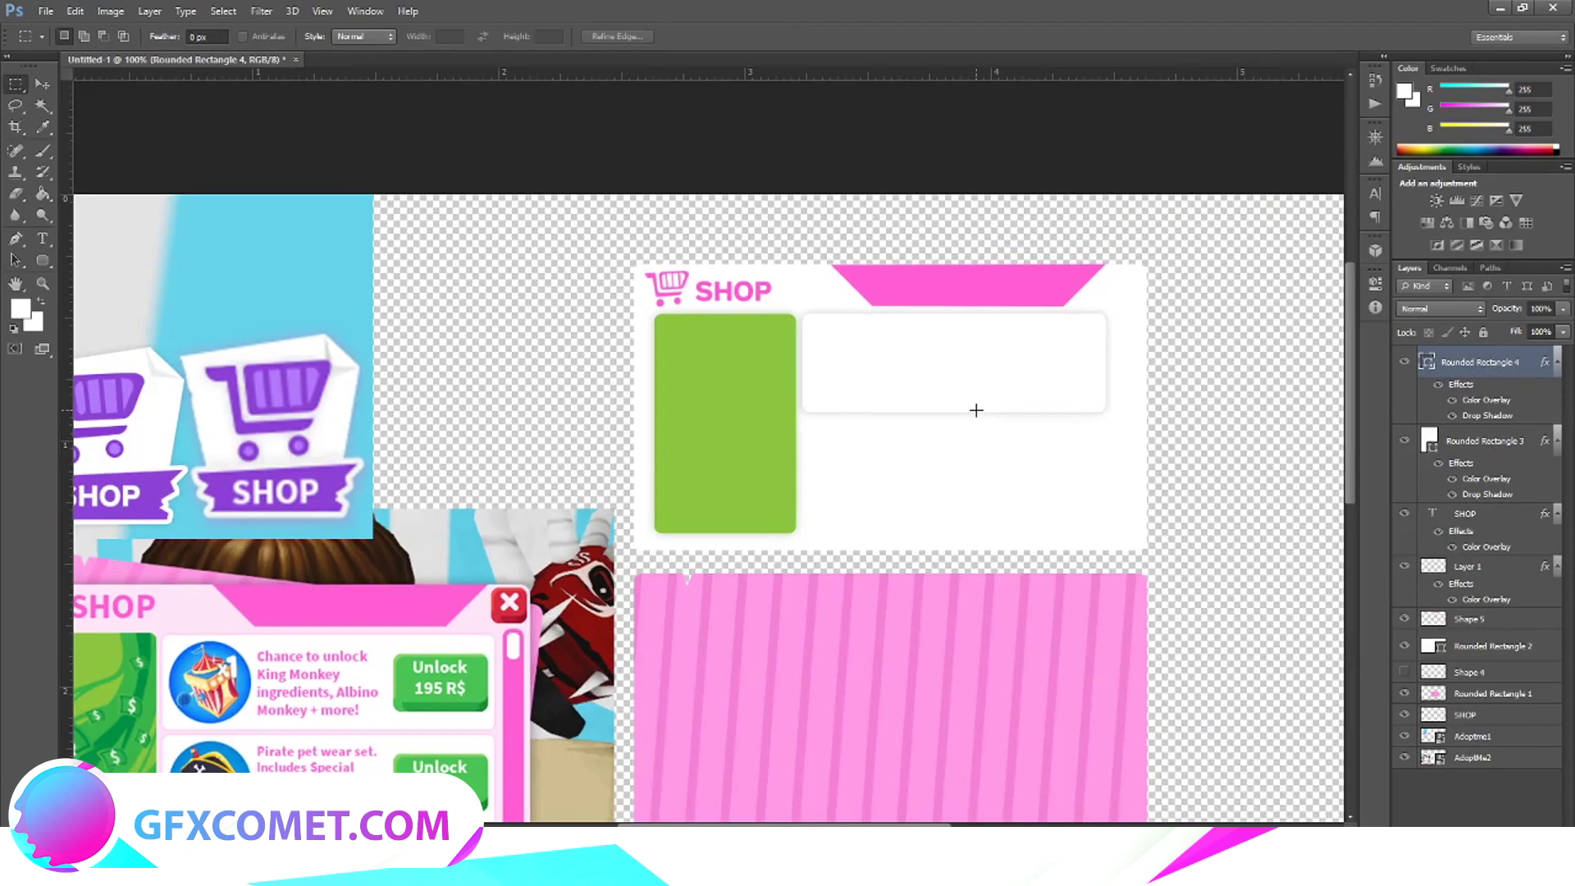
{"action": "scroll", "coordinate": [710, 451], "scroll_direction": "down", "scroll_amount": 5}
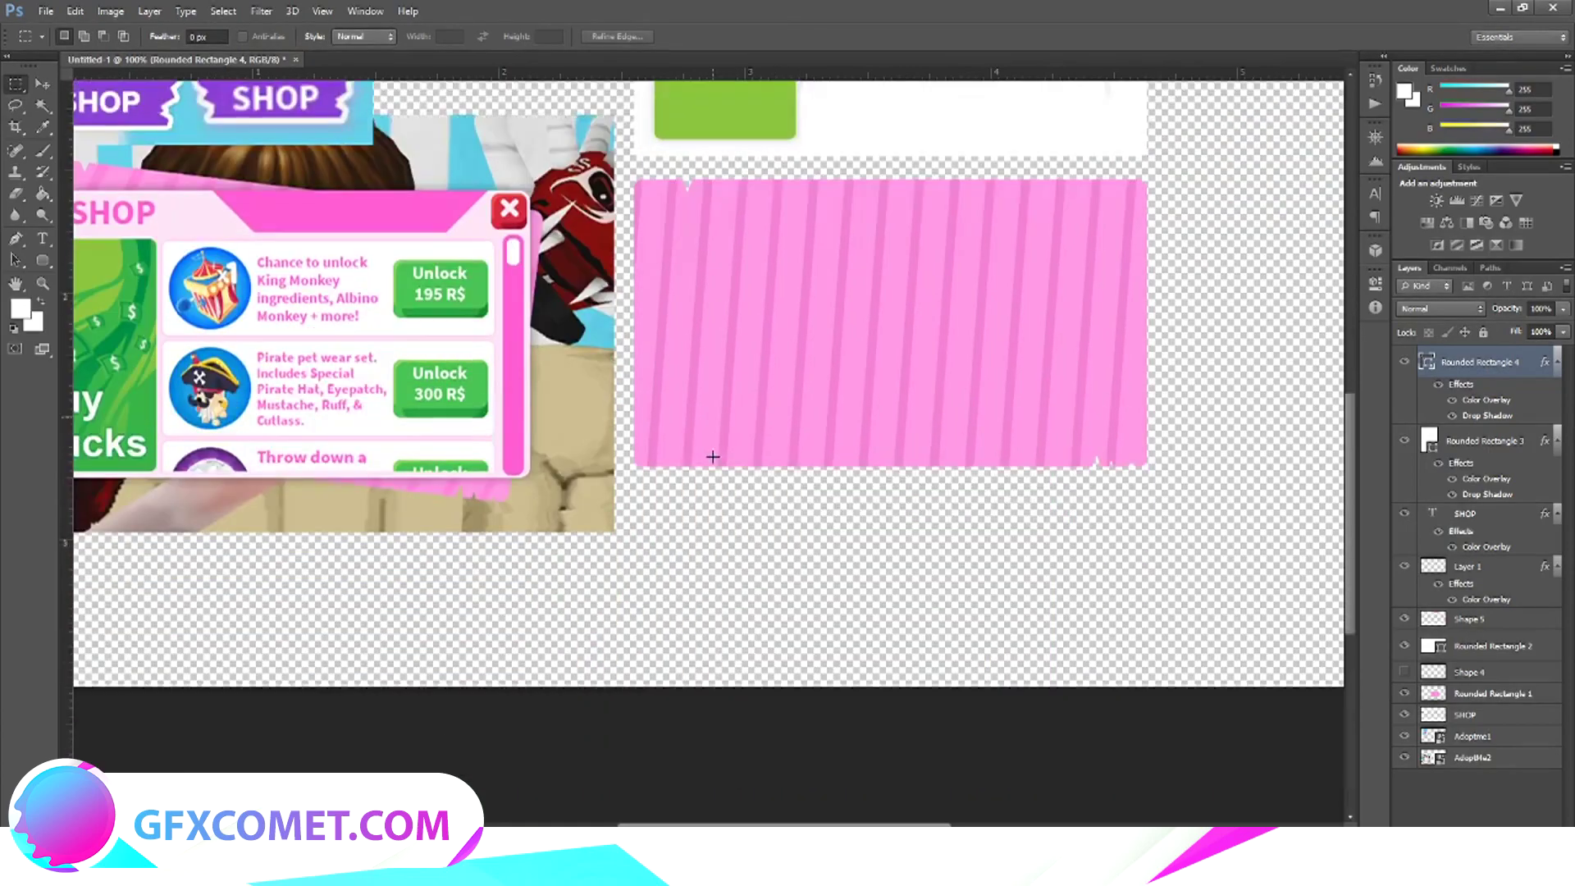
{"action": "scroll", "coordinate": [661, 457], "scroll_direction": "up", "scroll_amount": 2}
{"action": "scroll", "coordinate": [608, 466], "scroll_direction": "up", "scroll_amount": 3}
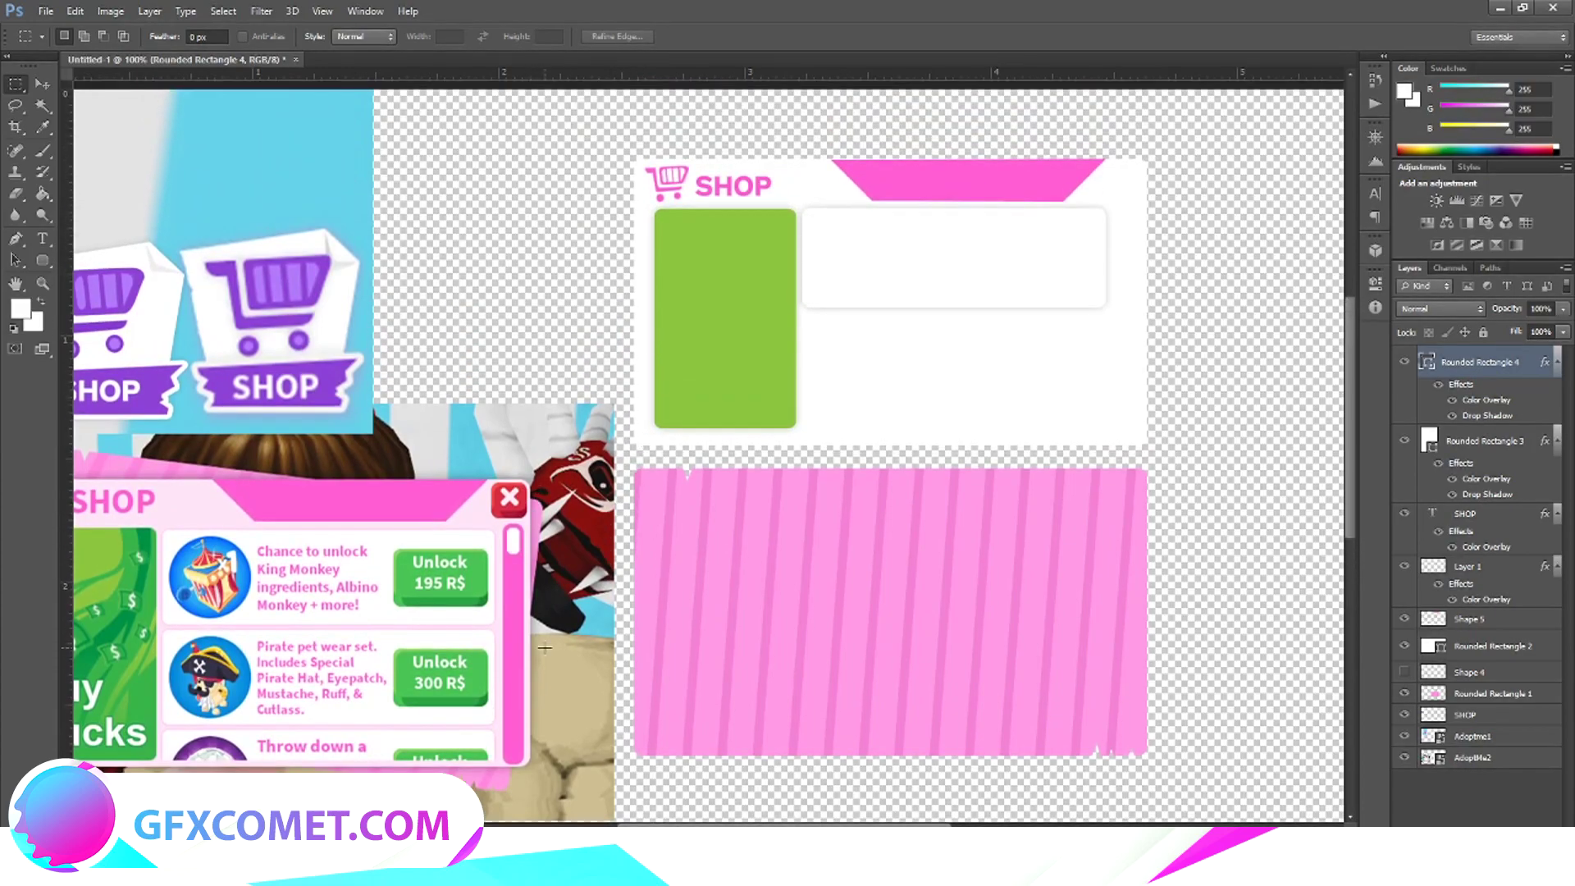
{"action": "scroll", "coordinate": [525, 660], "scroll_direction": "down", "scroll_amount": 4}
{"action": "scroll", "coordinate": [1336, 374], "scroll_direction": "up", "scroll_amount": 2}
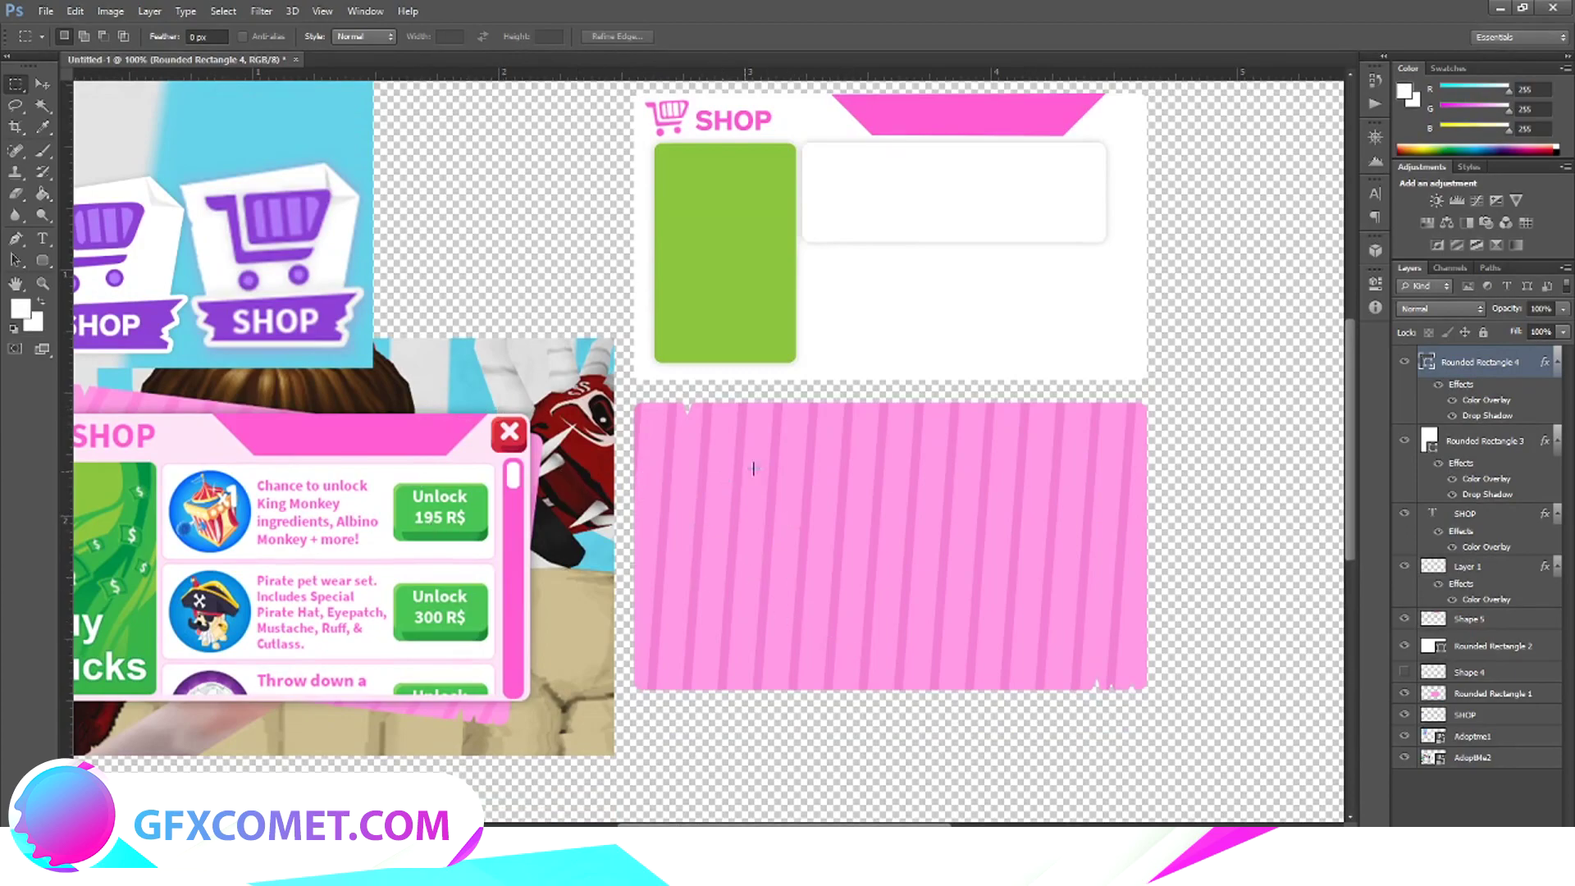
{"action": "left_click", "coordinate": [43, 259]}
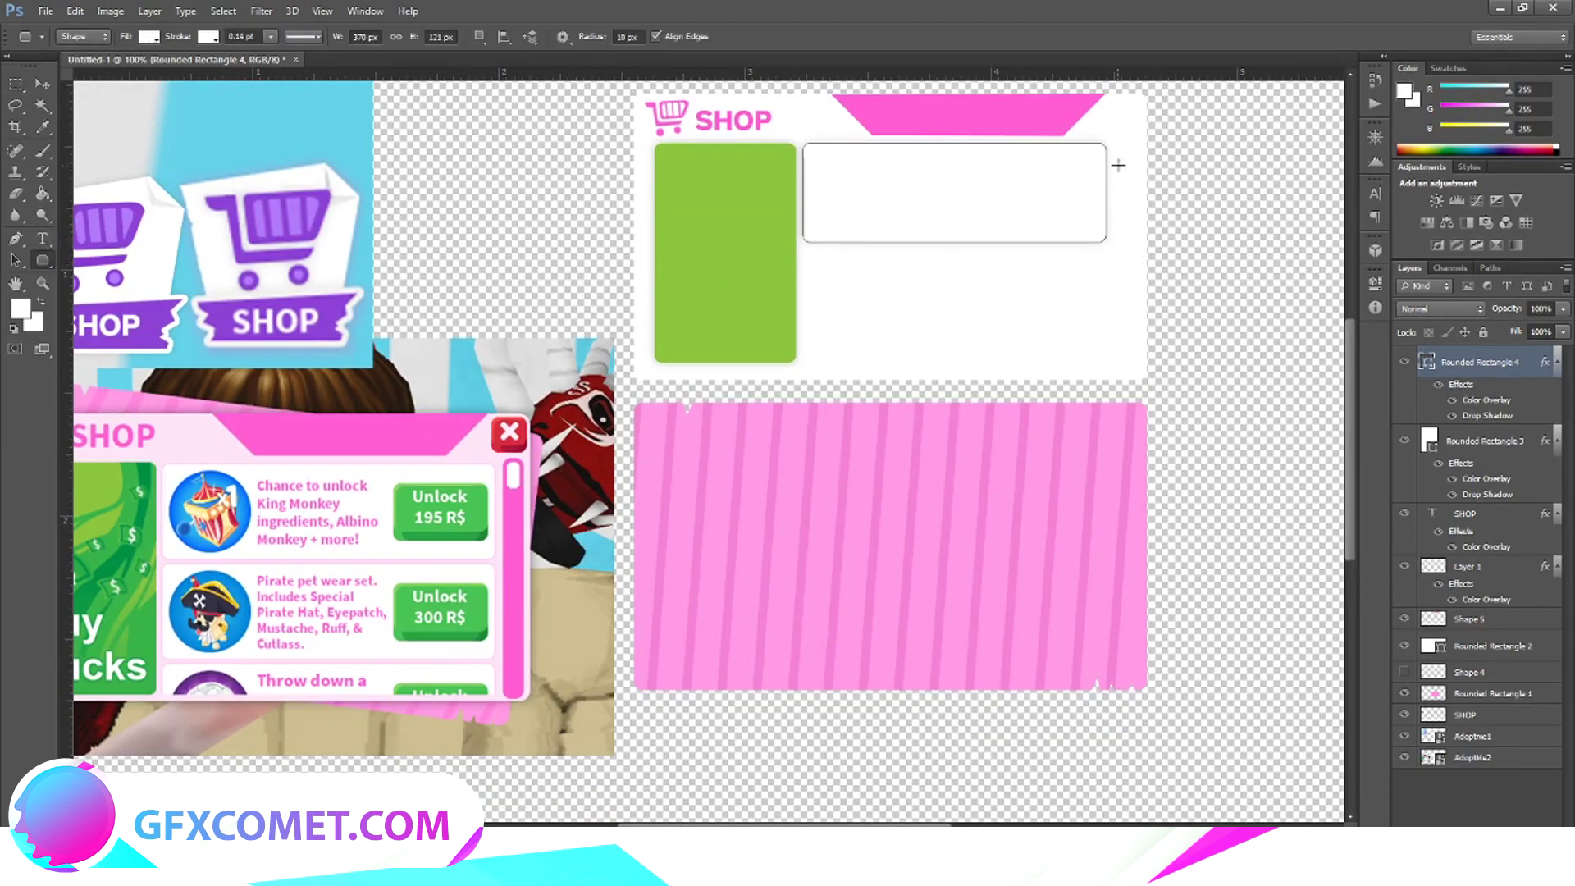
{"action": "left_click_drag", "start_coordinate": [1113, 143], "coordinate": [1135, 366]}
Give the scrollbar track a pink Color Overlay, #ff5dd3, sampled from the shop header's banner shape.
{"action": "right_click", "coordinate": [1515, 363]}
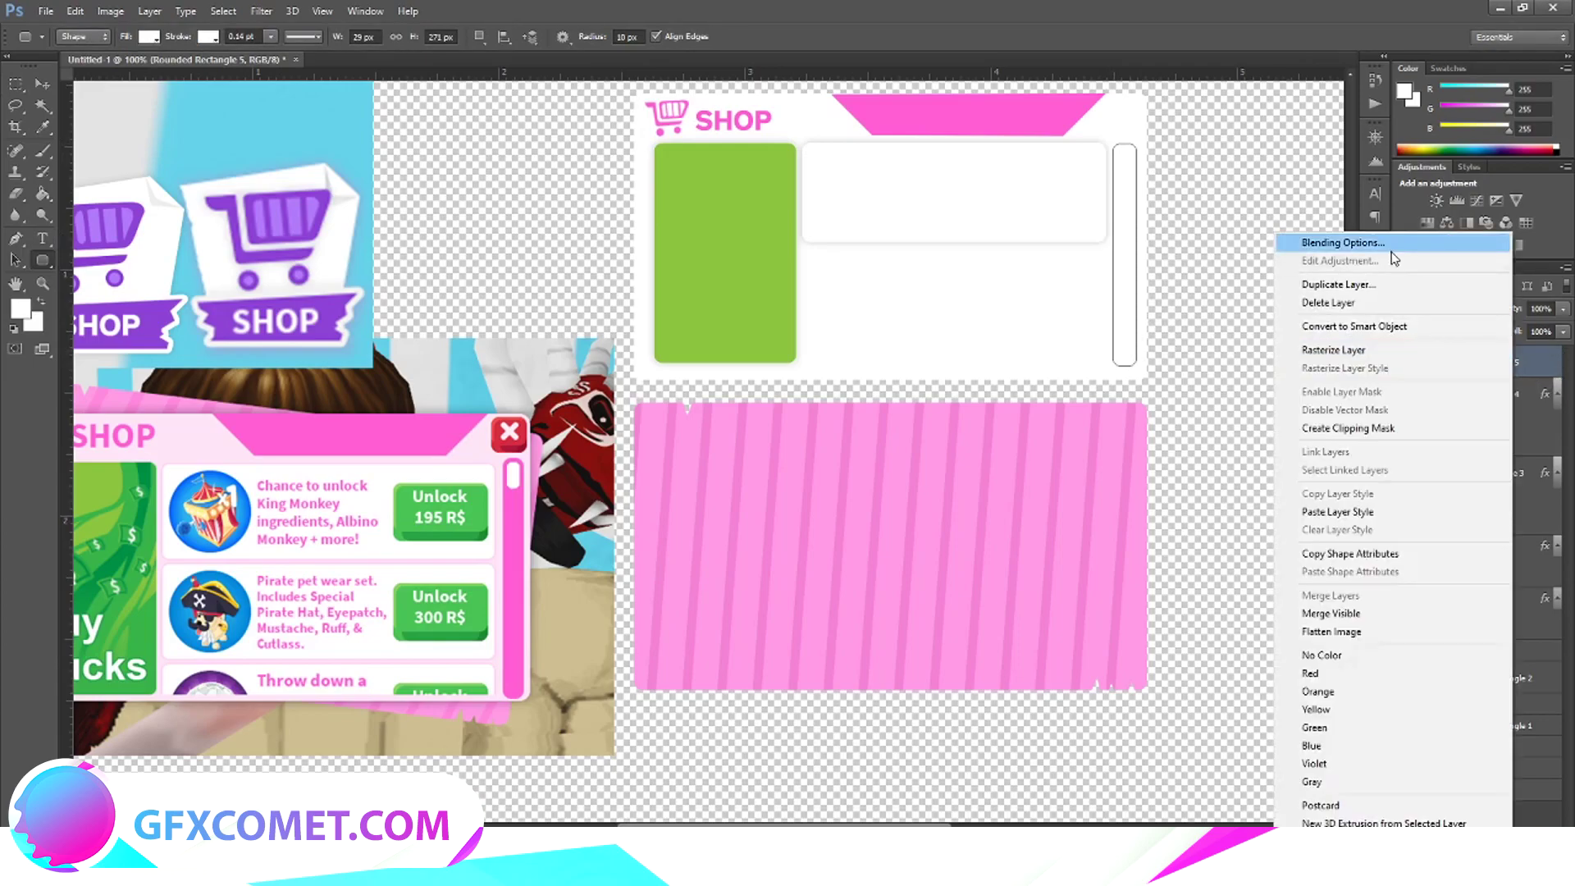
{"action": "left_click", "coordinate": [1336, 239]}
{"action": "left_click", "coordinate": [1017, 627]}
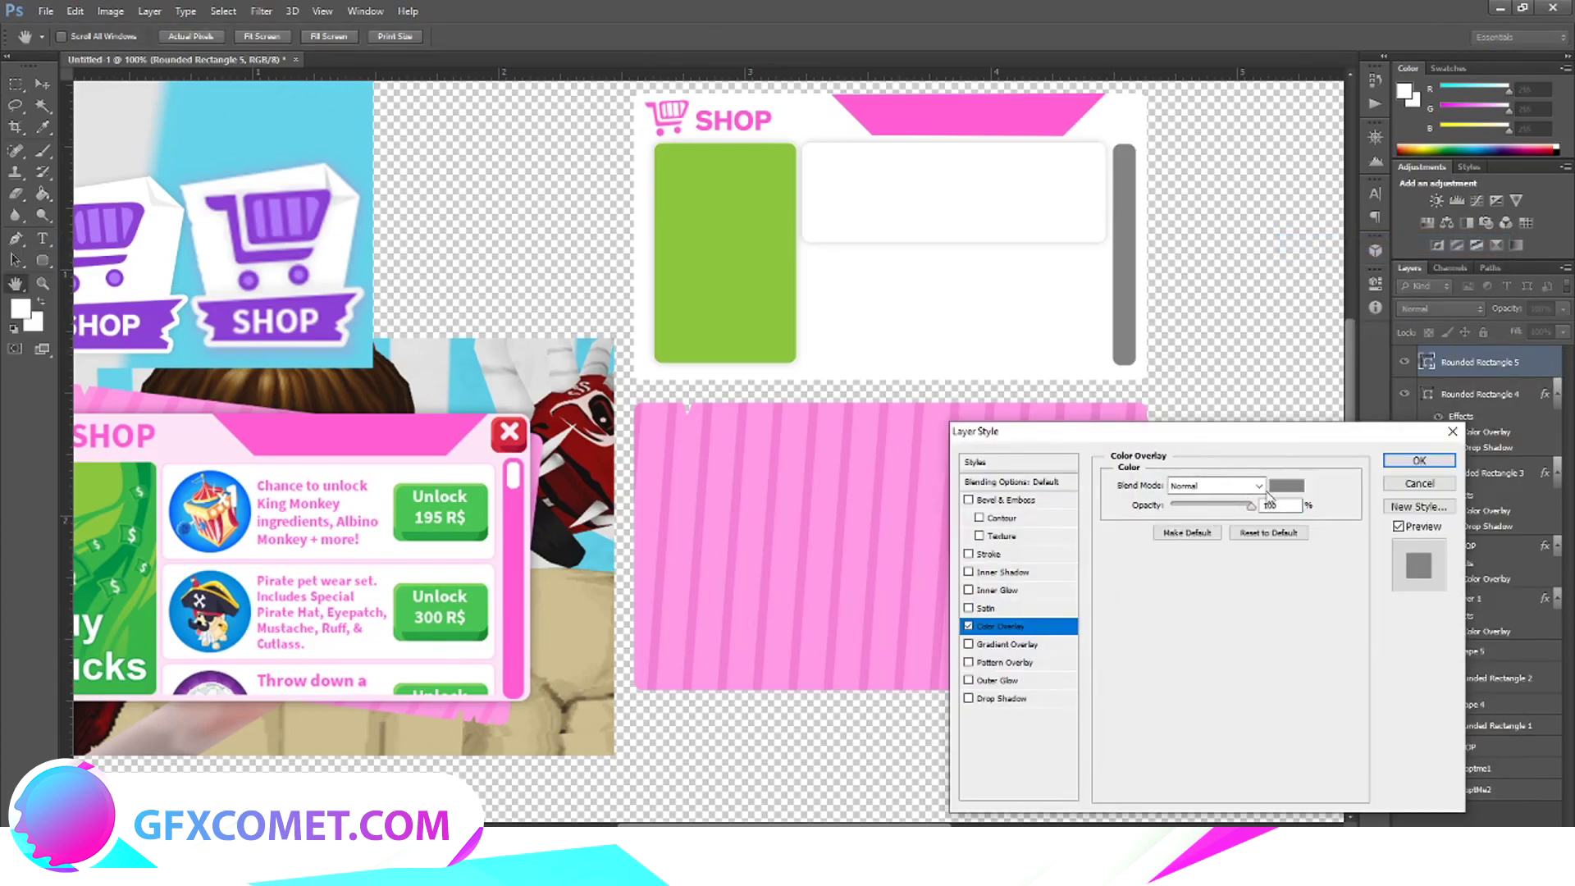
{"action": "left_click", "coordinate": [1286, 485]}
{"action": "left_click", "coordinate": [873, 510]}
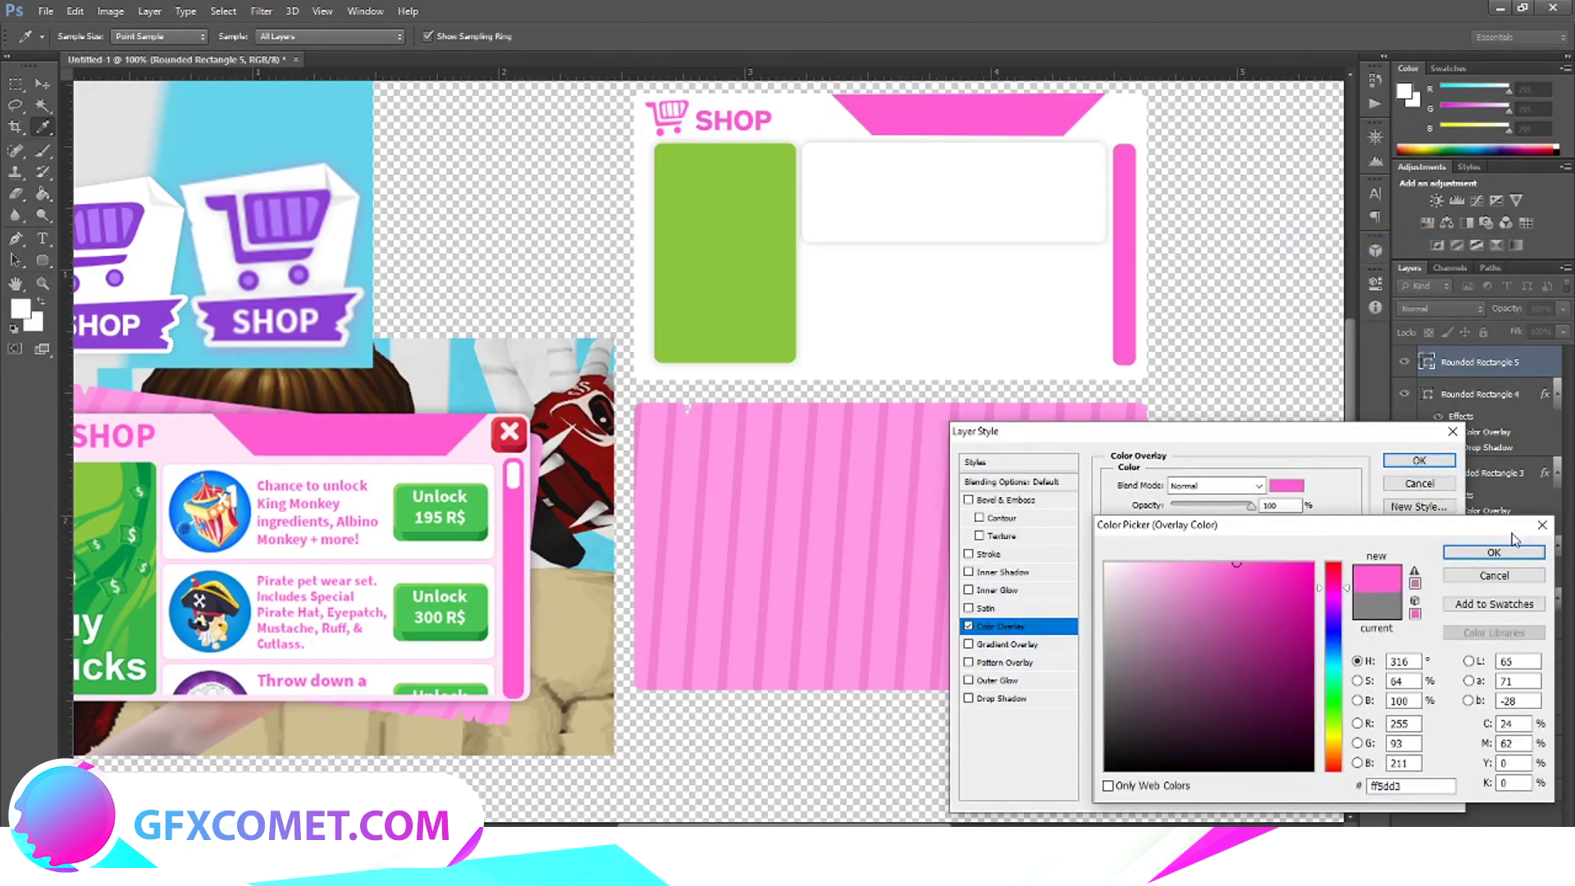
{"action": "left_click", "coordinate": [1494, 552]}
{"action": "left_click", "coordinate": [1419, 460]}
{"action": "right_click", "coordinate": [1539, 364]}
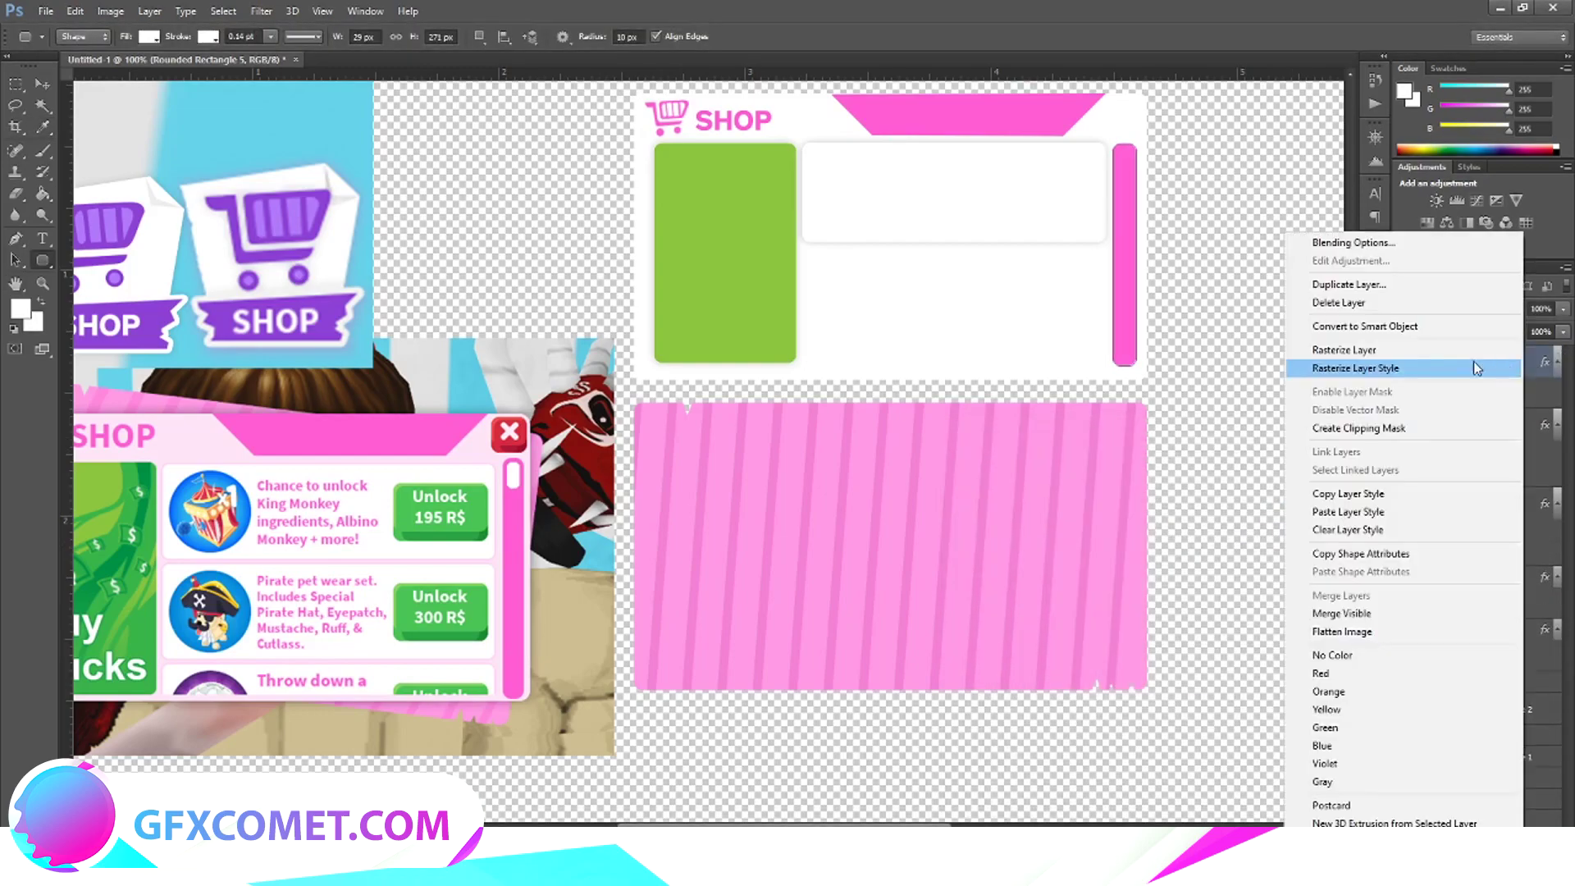
{"action": "left_click", "coordinate": [1394, 285]}
{"action": "left_click", "coordinate": [920, 267]}
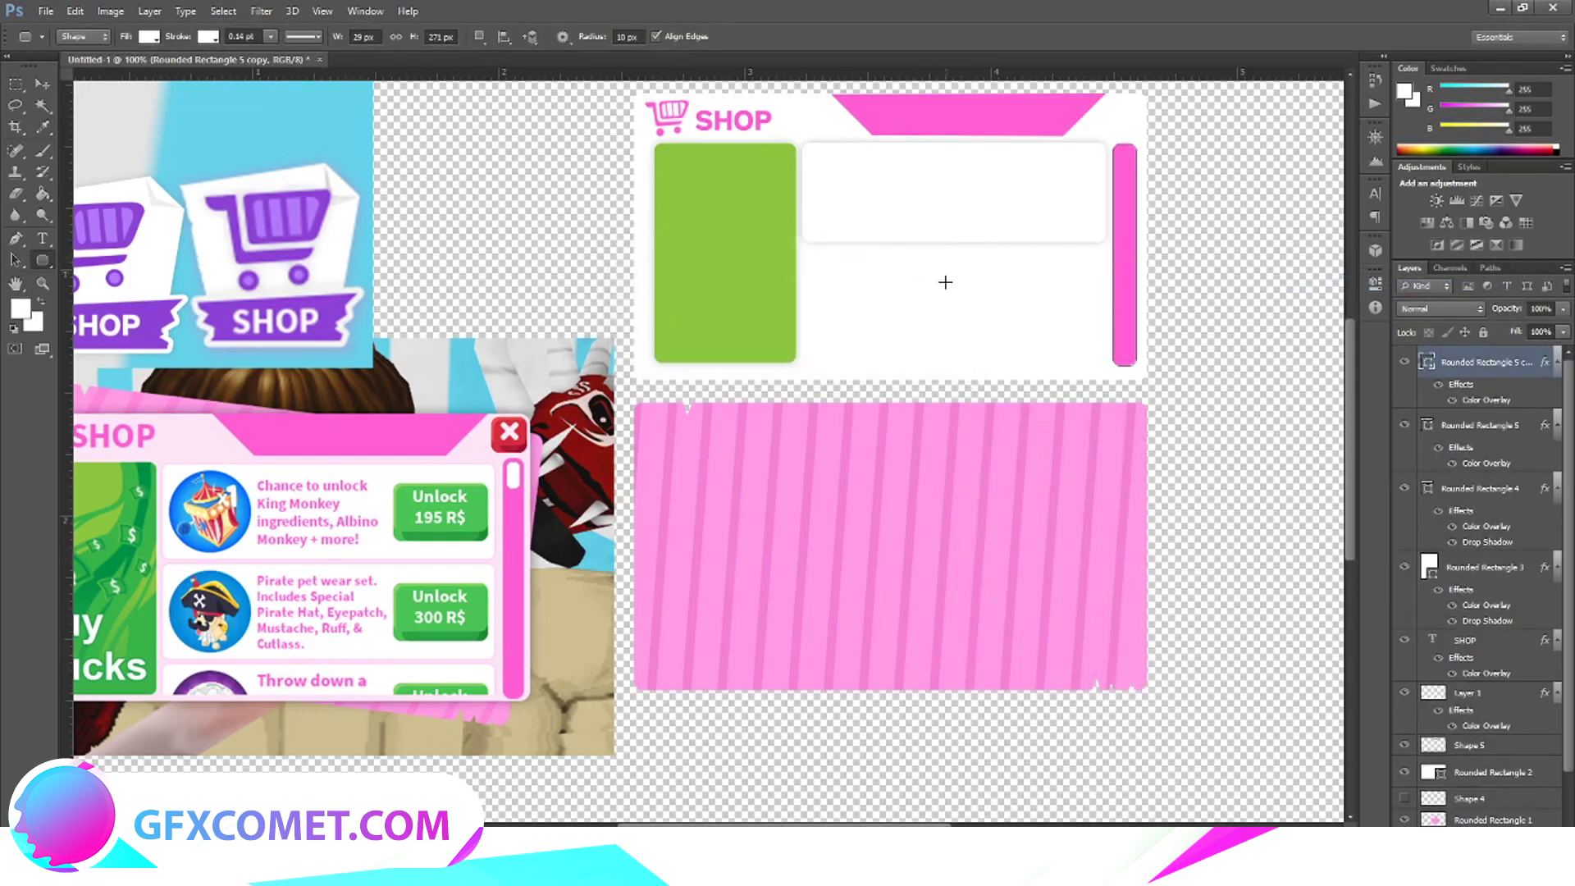
{"action": "key", "text": "ctrl+z"}
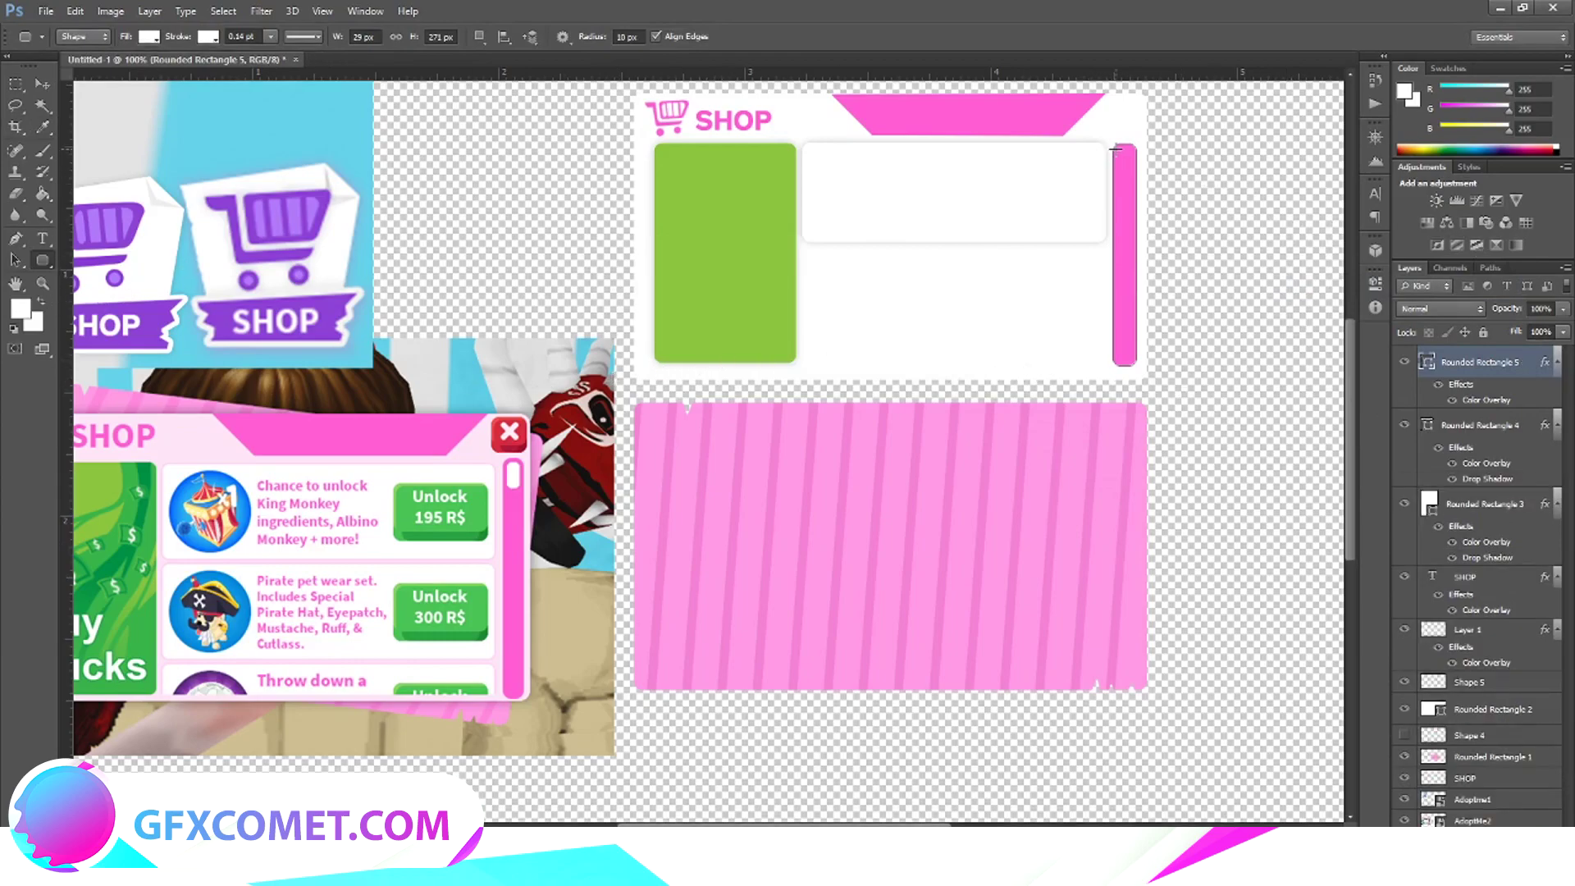
Draw a white rounded scrollbar handle of about 21 by 62 px in the track's upper end, and move handle and track up slightly.
{"action": "left_click_drag", "start_coordinate": [1116, 147], "coordinate": [1131, 199]}
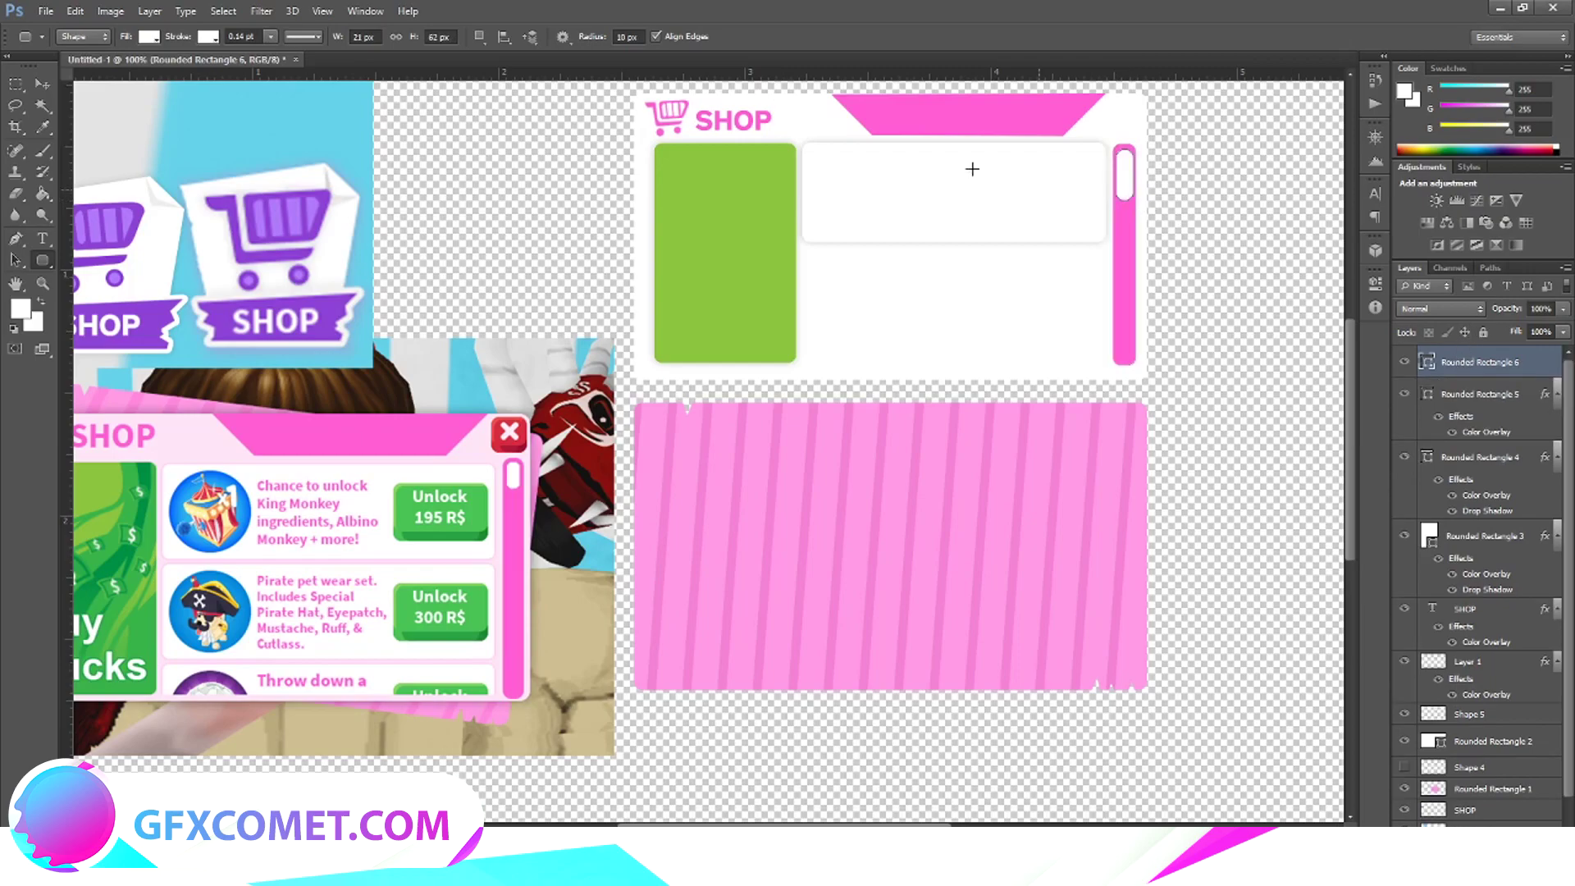
{"action": "left_click", "coordinate": [42, 83]}
{"action": "left_click", "coordinate": [1480, 394], "text": "shift"}
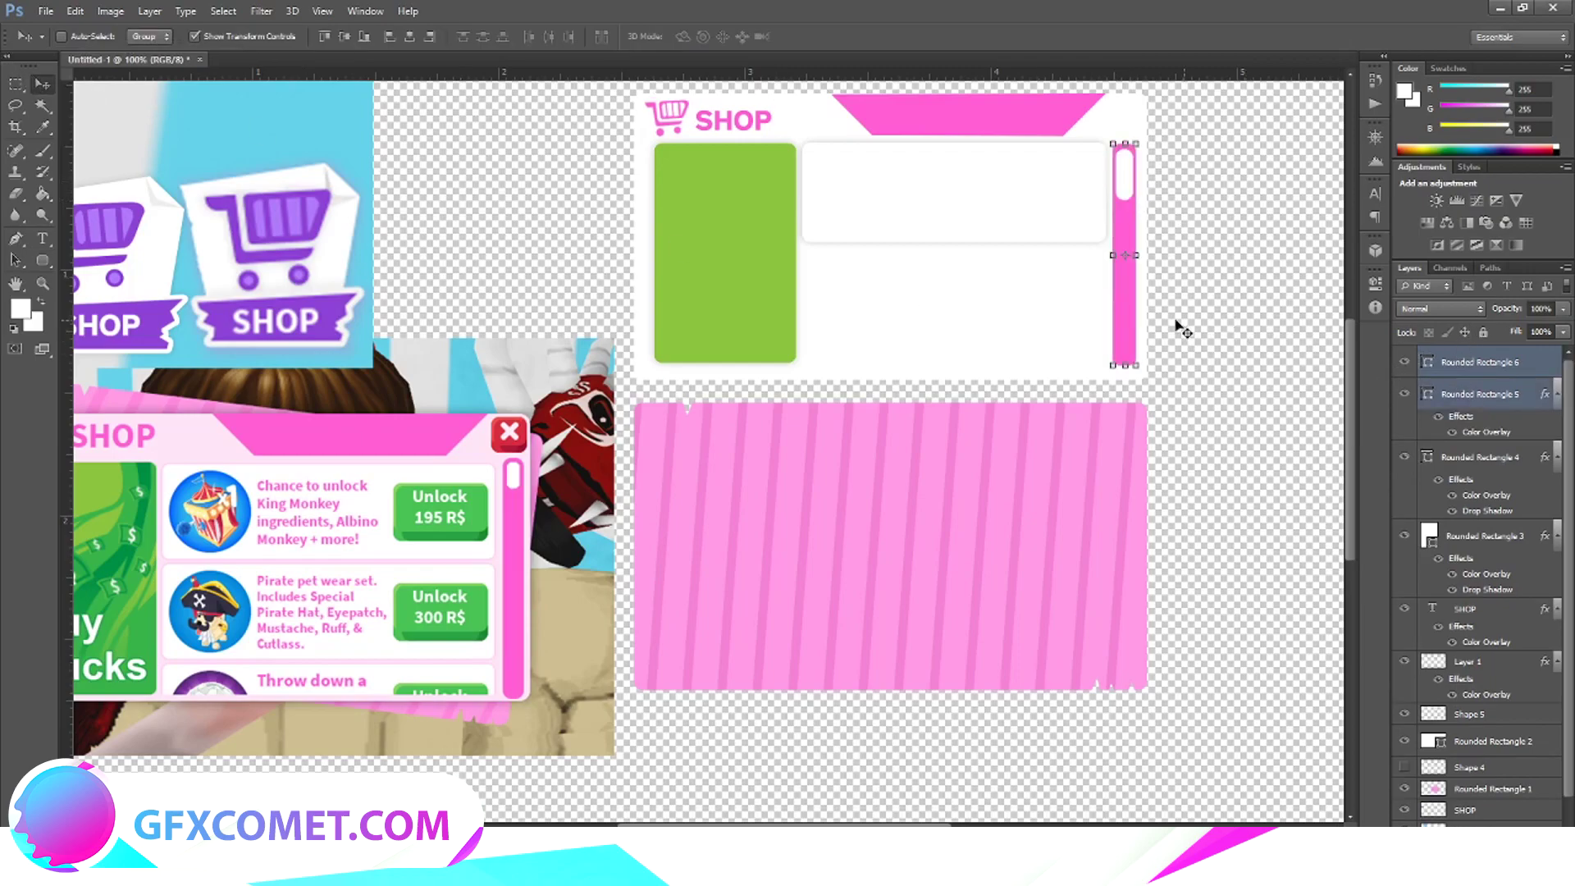
{"action": "left_click_drag", "start_coordinate": [1124, 314], "coordinate": [1128, 304]}
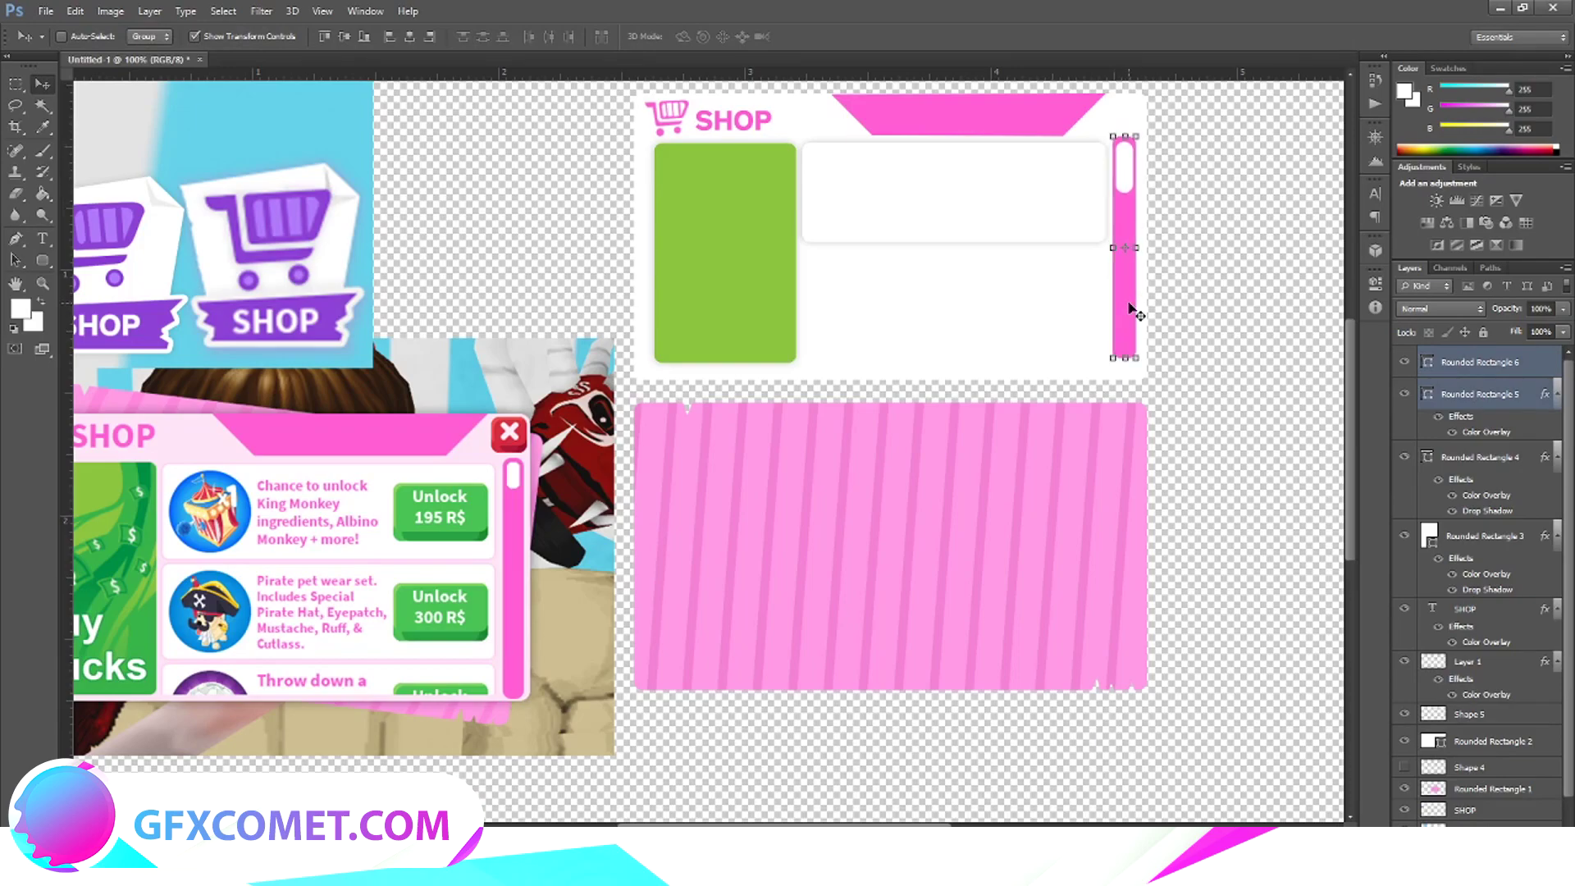
{"action": "key", "text": "Down"}
Stretch the scrollbar track and handle downward together to about 104% of their height and apply the transform.
{"action": "left_click_drag", "start_coordinate": [1124, 359], "coordinate": [1131, 376]}
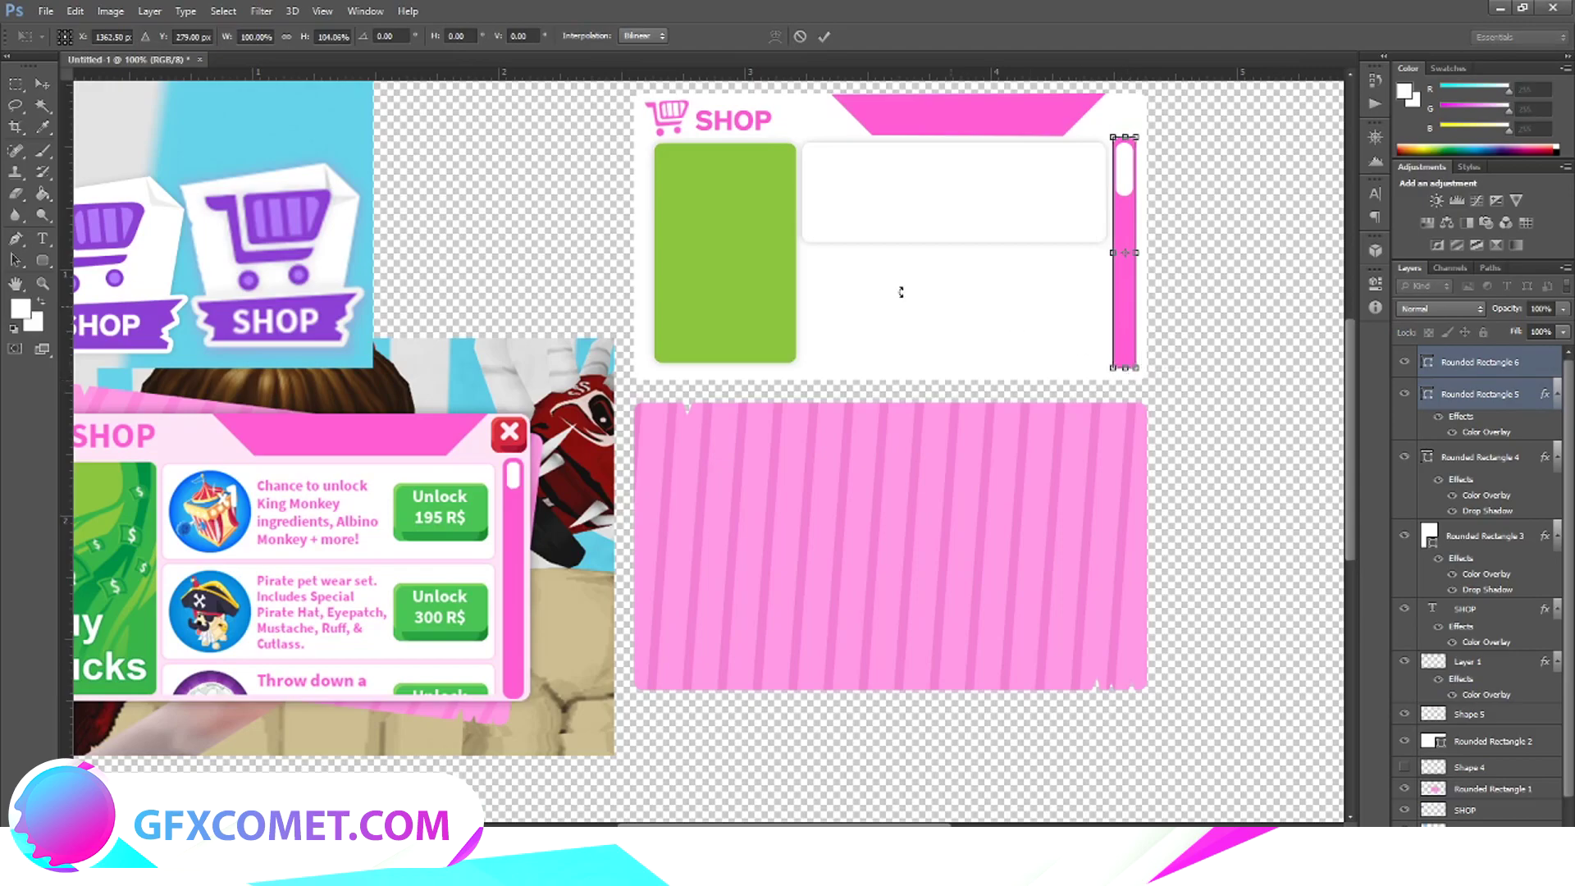
{"action": "left_click", "coordinate": [43, 83]}
{"action": "left_click", "coordinate": [707, 328]}
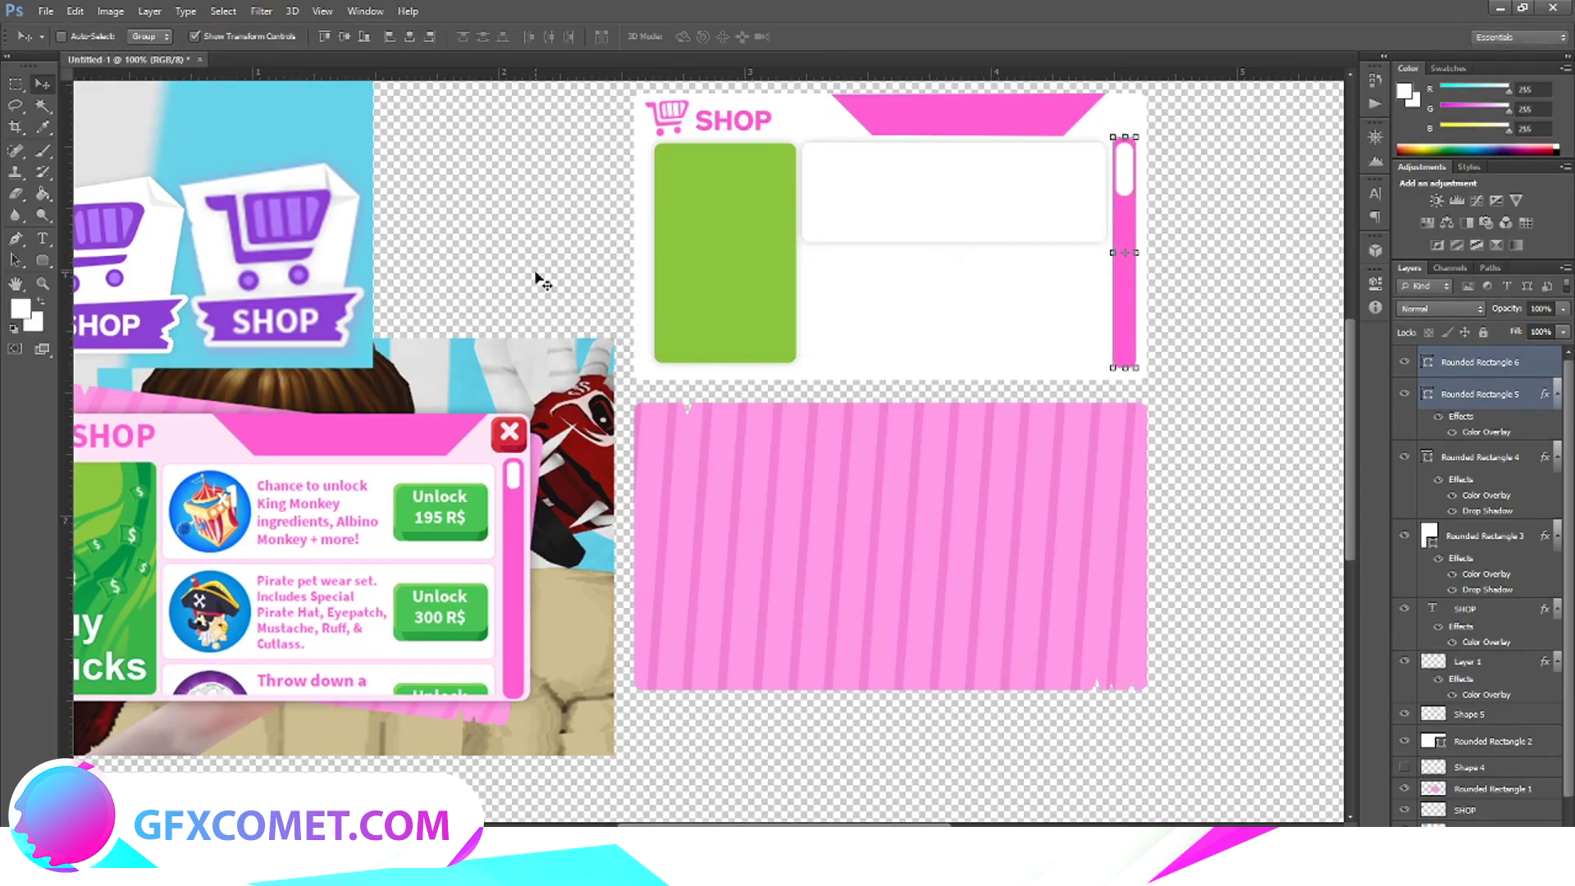
Compare the recreated shop window with the reference, examining its item cards, Buy Bucks panel and scrollbar.
{"action": "left_click", "coordinate": [16, 83]}
{"action": "scroll", "coordinate": [1129, 316], "scroll_direction": "up", "scroll_amount": 2}
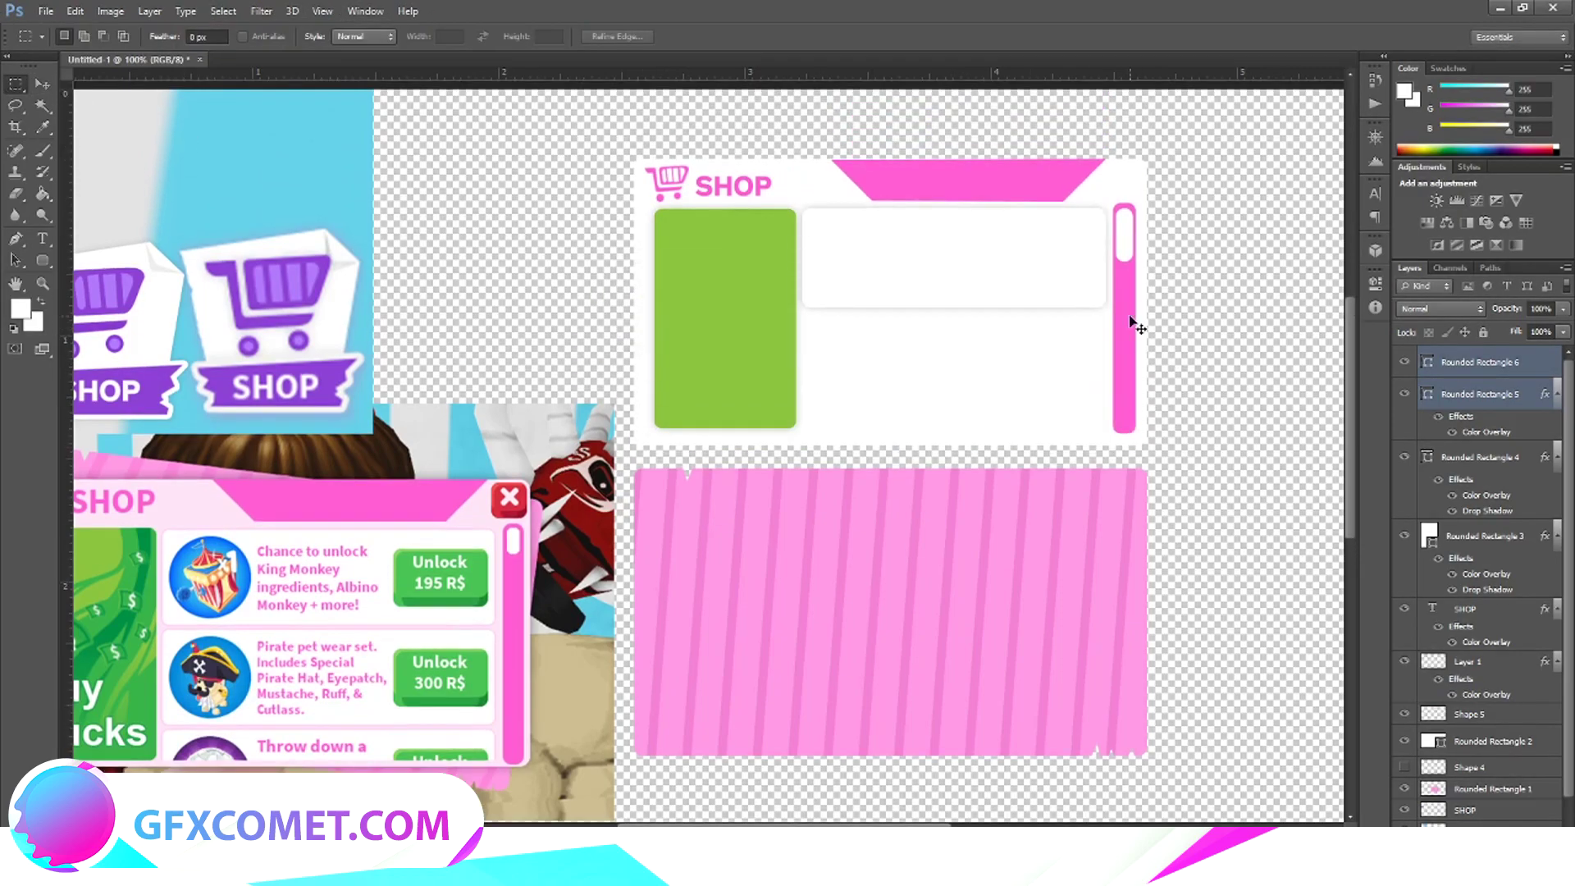
{"action": "scroll", "coordinate": [1137, 325], "scroll_direction": "down", "scroll_amount": 2}
{"action": "scroll", "coordinate": [1137, 326], "scroll_direction": "up", "scroll_amount": 2}
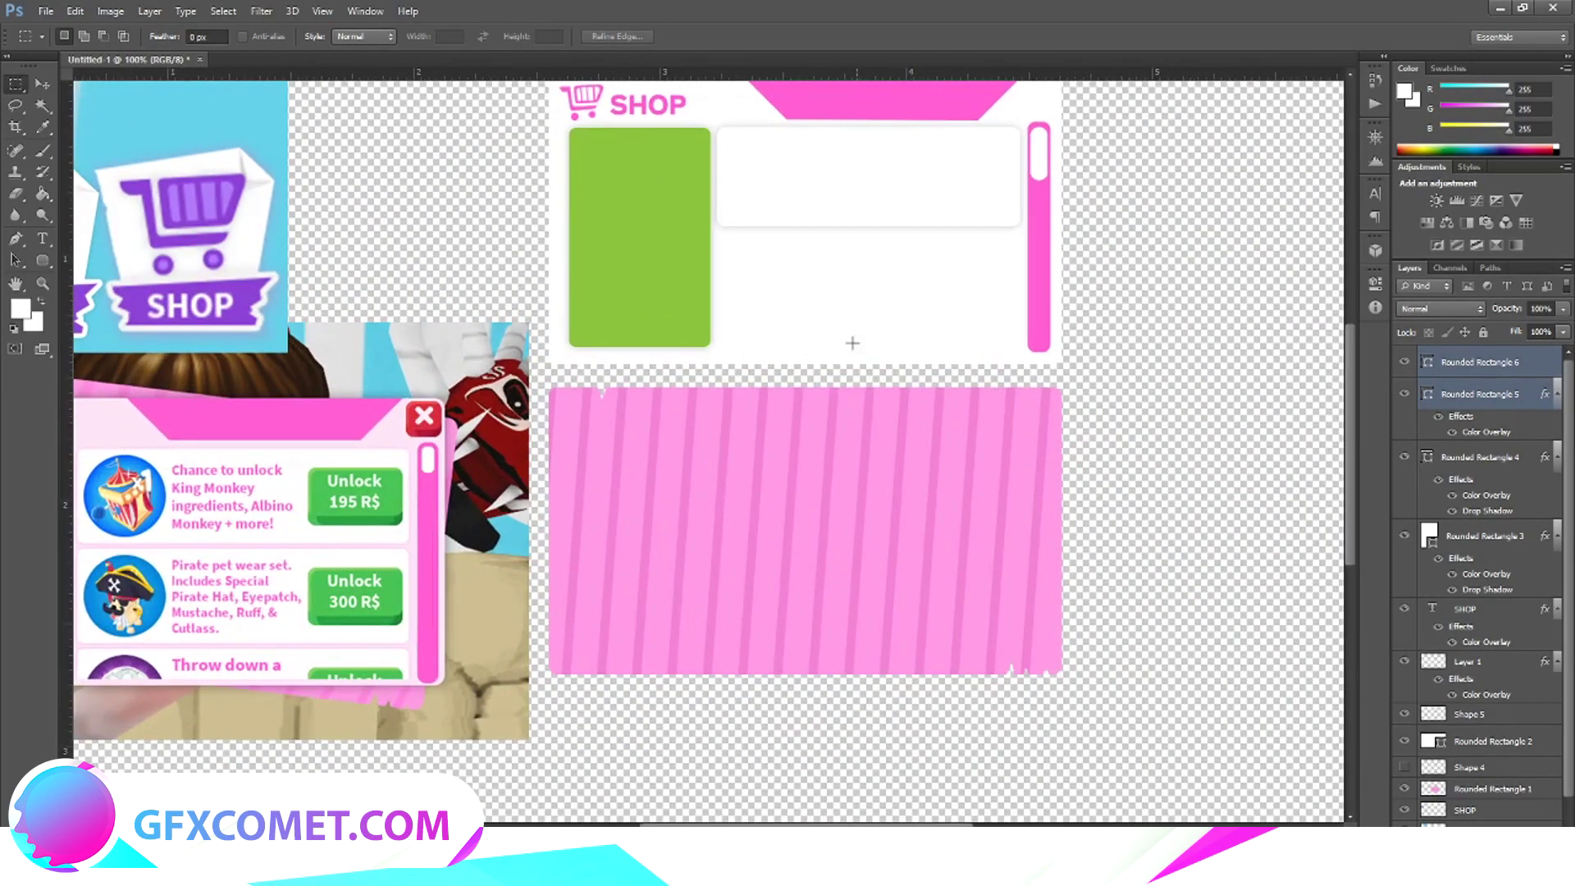
{"action": "scroll", "coordinate": [852, 343], "scroll_direction": "up", "scroll_amount": 5}
{"action": "left_click_drag", "start_coordinate": [714, 824], "coordinate": [635, 824]}
{"action": "scroll", "coordinate": [562, 705], "scroll_direction": "down", "scroll_amount": 5}
{"action": "scroll", "coordinate": [562, 705], "scroll_direction": "up", "scroll_amount": 3}
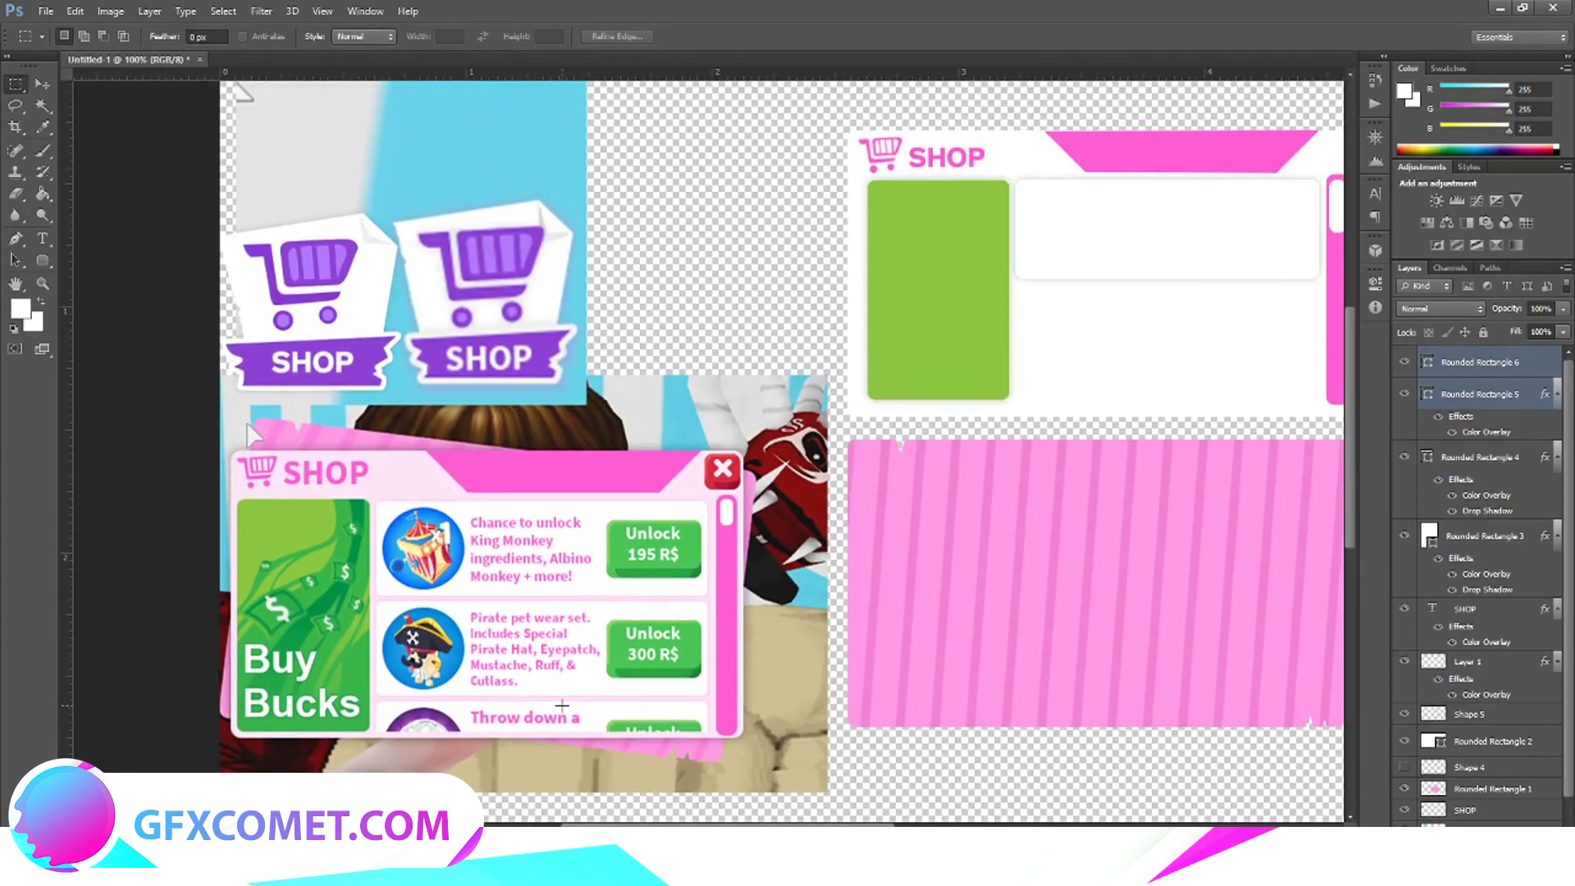